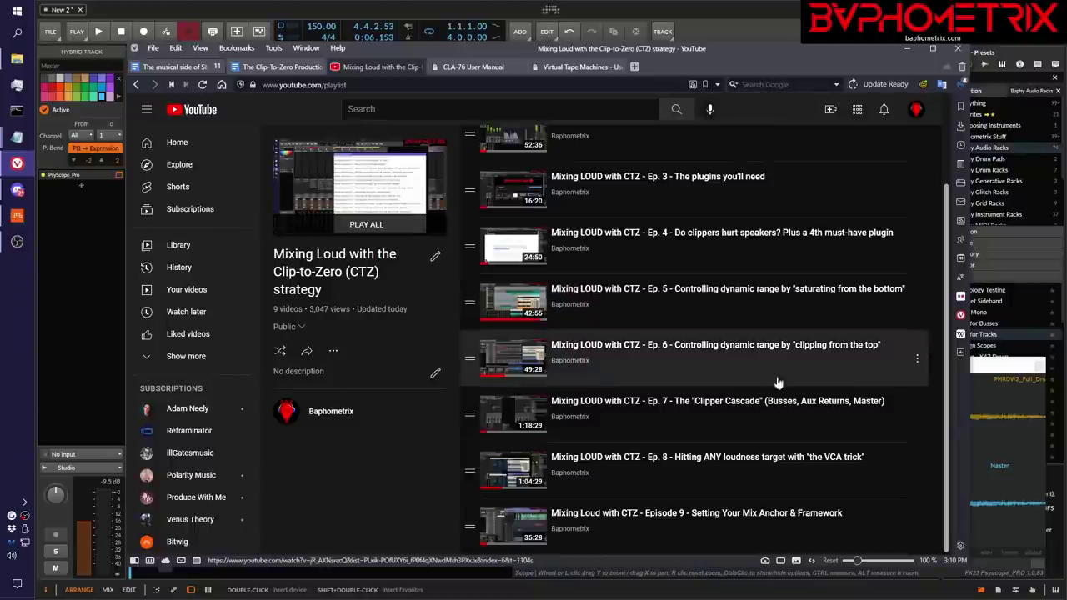
# Review the CTZ video playlist and the Notepad list of episode titles, and move the Notepad list off the screen.
pyautogui.scroll(2, 779, 421)
pyautogui.scroll(-3, 779, 425)
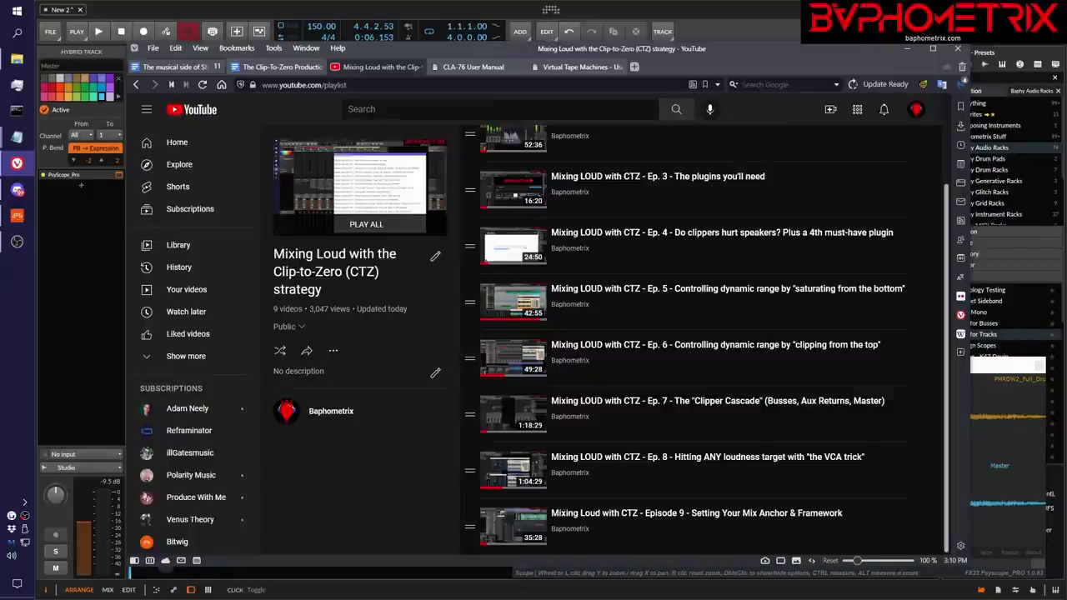
pyautogui.click(17, 137)
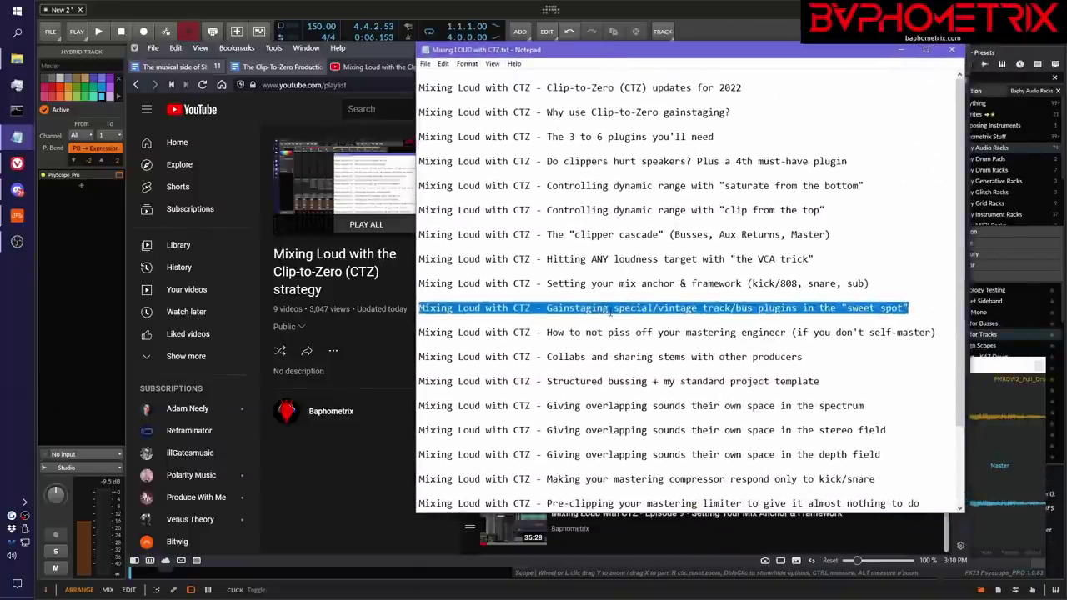
pyautogui.scroll(-2, 690, 334)
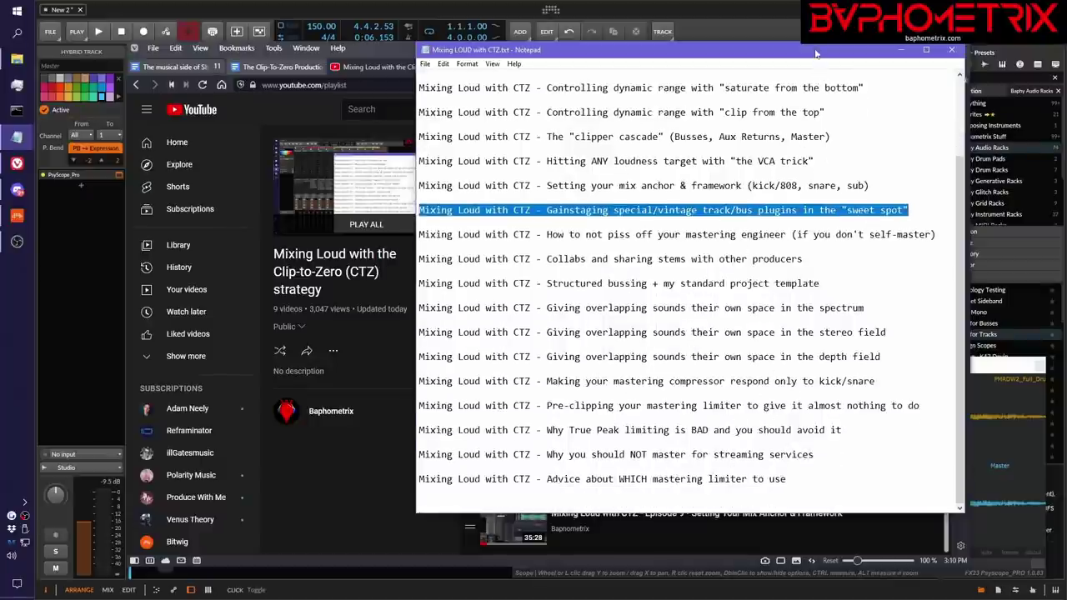
pyautogui.moveTo(817, 54); pyautogui.dragTo(1066, 55)
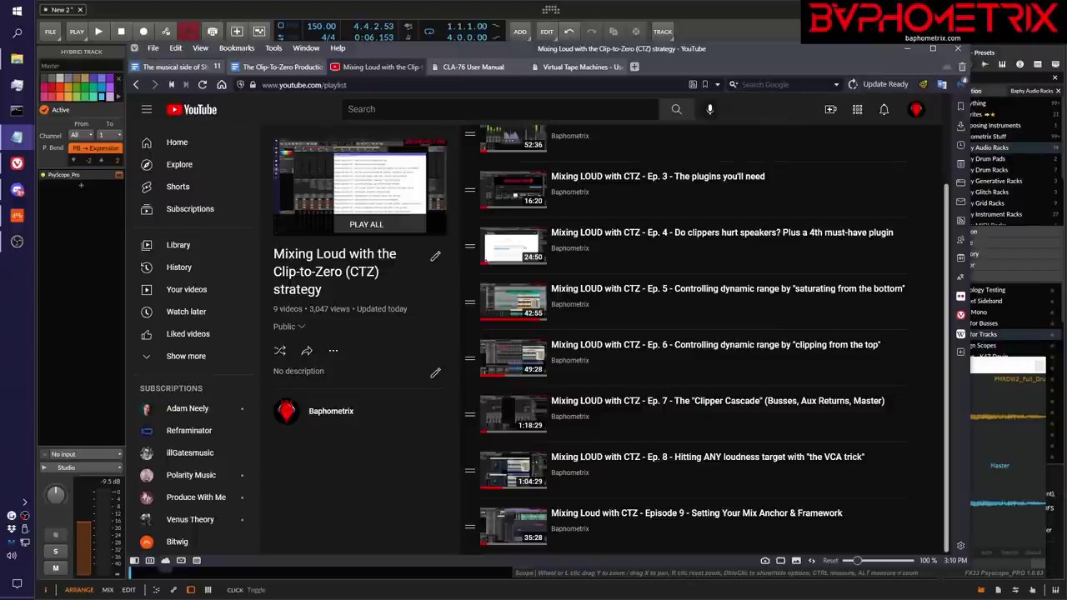
# Switch to Bitwig Studio and play the drum loop, stopping playback near its end.
pyautogui.click(644, 14)
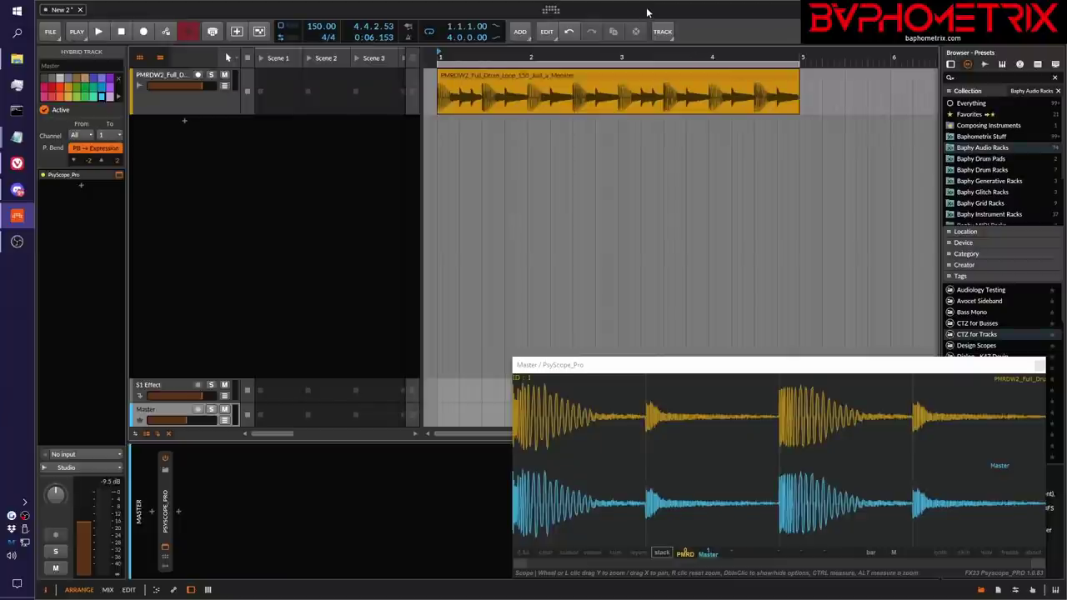
pyautogui.press('space')
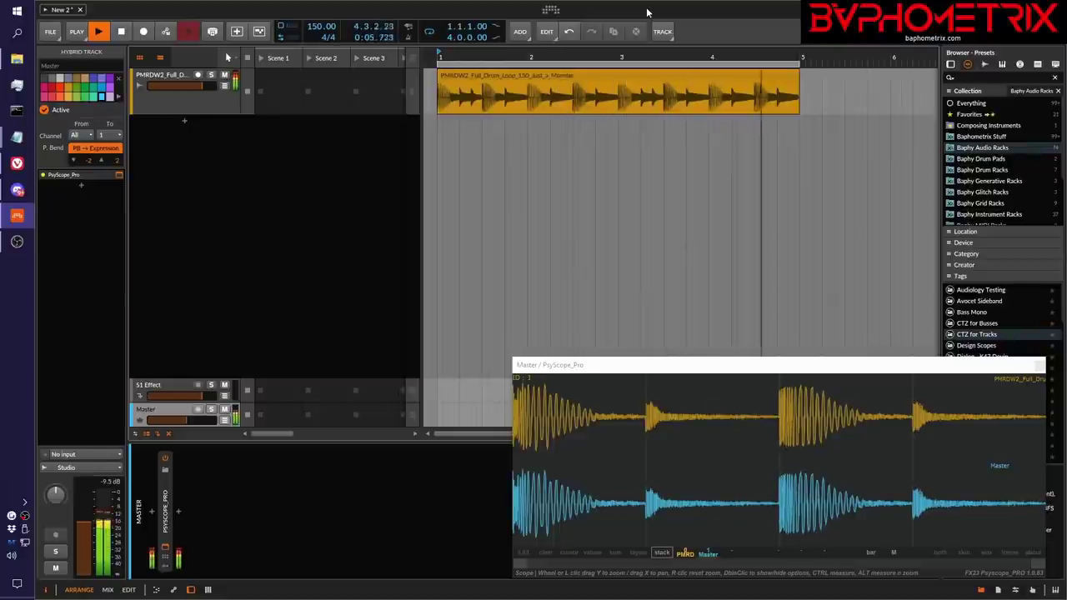
pyautogui.press('space')
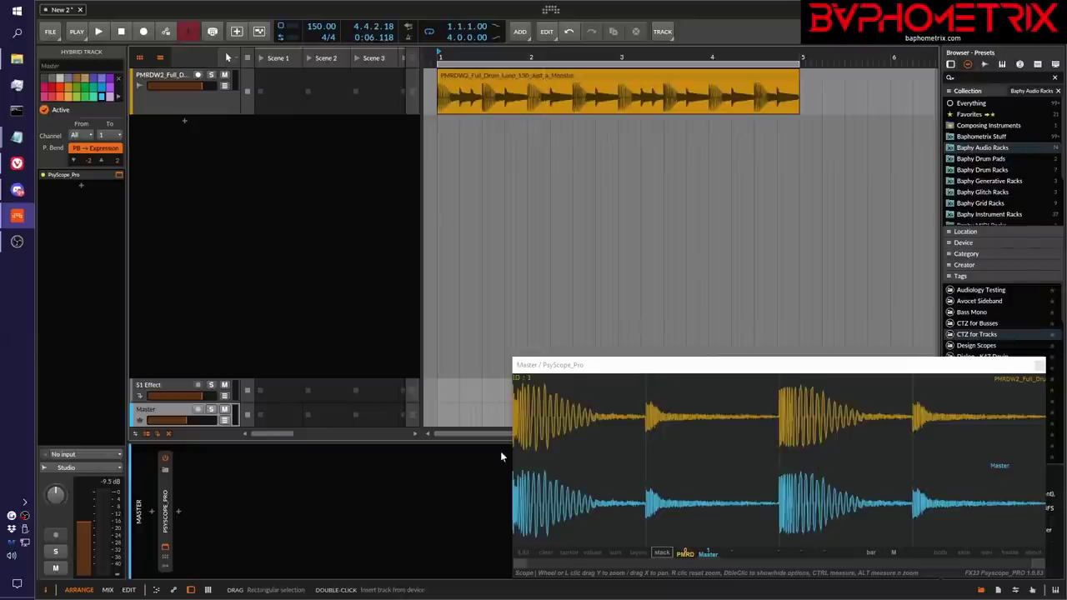
# Examine the Virtual Tape Machines and CLA-76 Stereo plugin windows on the drum loop track, closing each one.
pyautogui.click(171, 105)
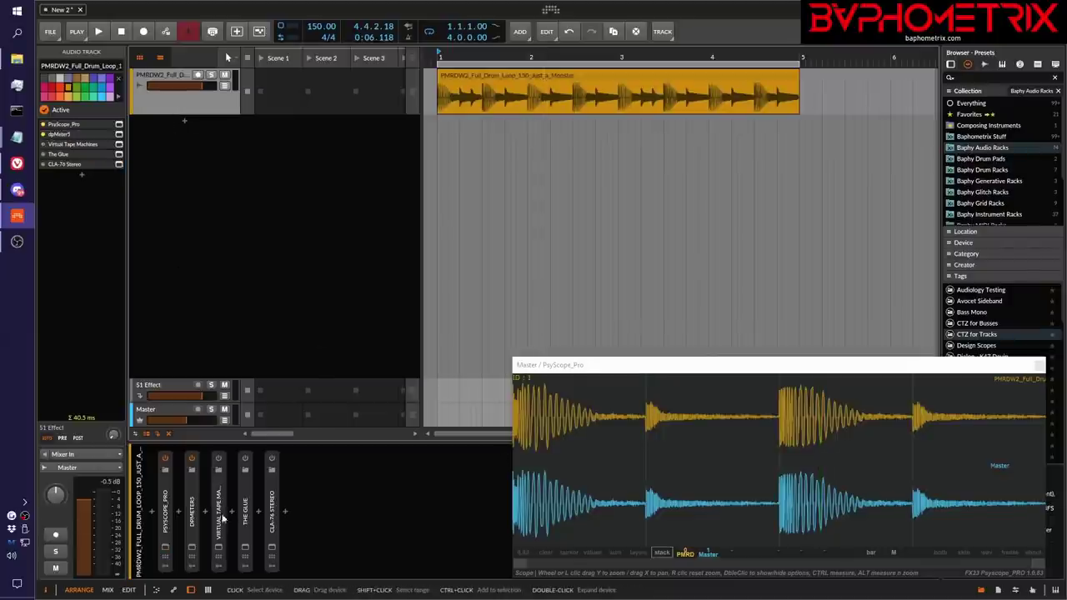
pyautogui.click(217, 553)
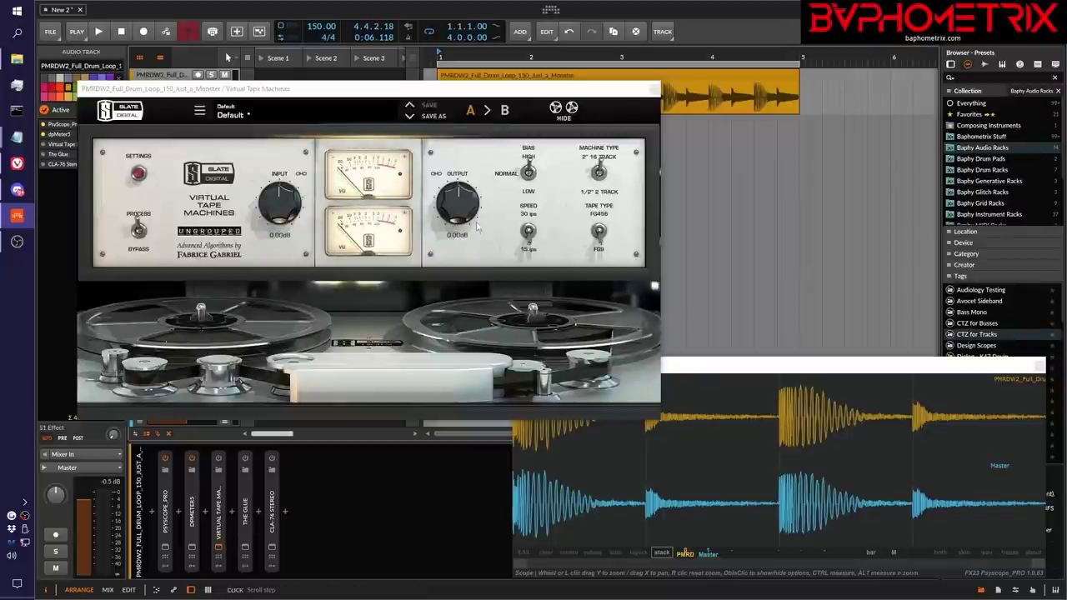
pyautogui.click(657, 90)
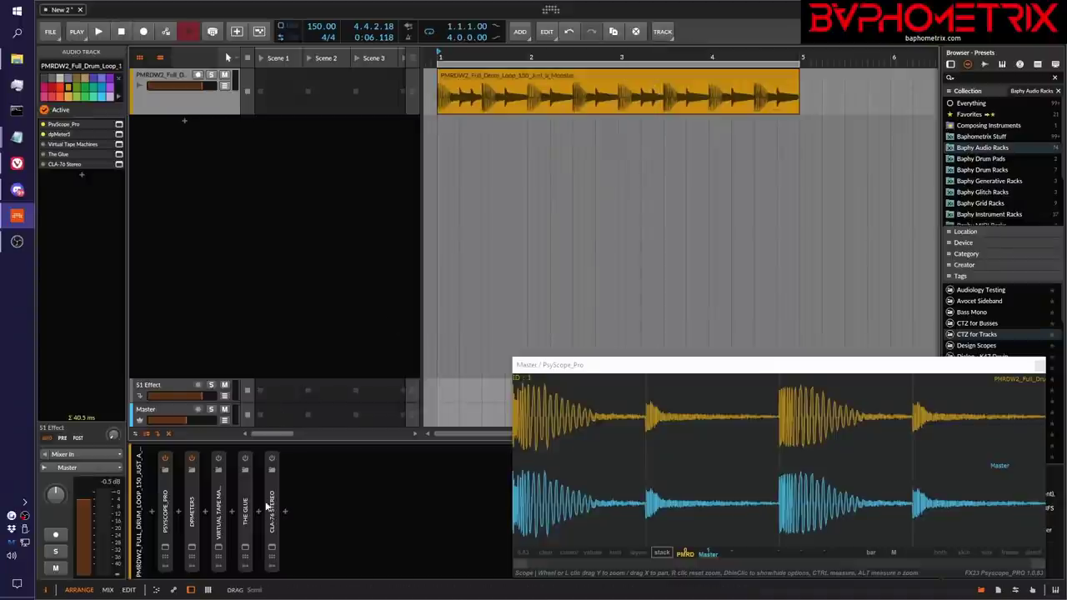
pyautogui.click(271, 549)
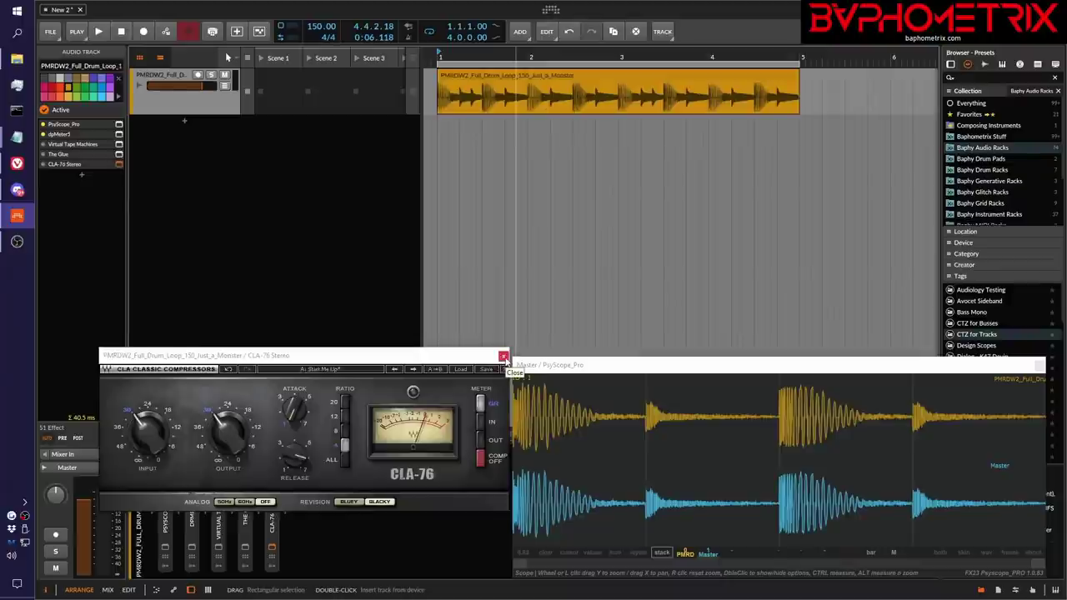
pyautogui.click(503, 359)
pyautogui.click(504, 358)
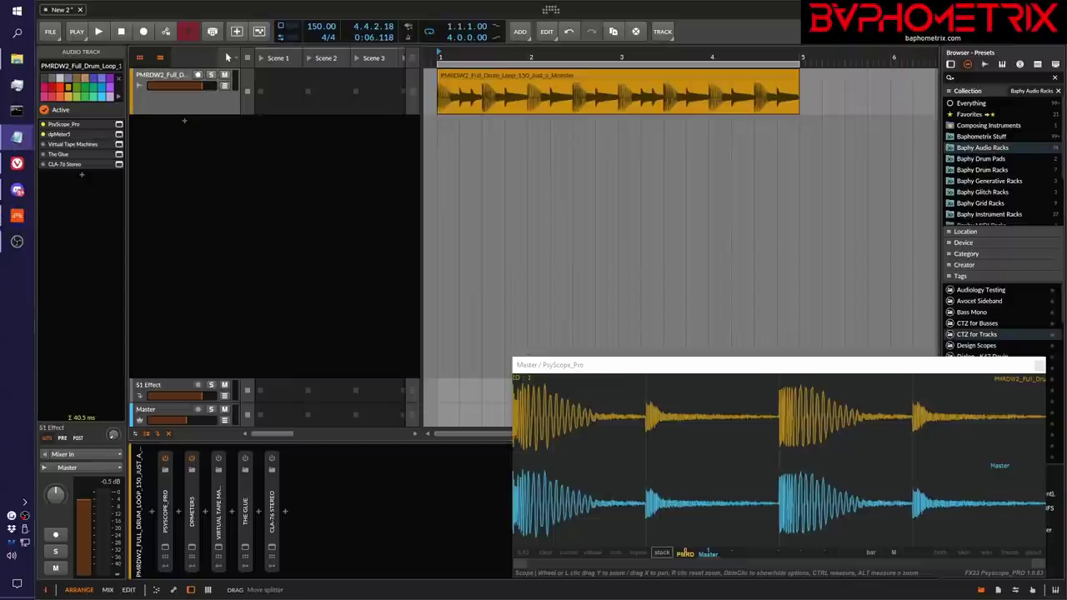
# Read the "Gainstaging Vintage Plugins" notes in Notepad and move them off the screen.
pyautogui.hotkey('alt', 'Tab')
pyautogui.moveTo(771, 197); pyautogui.dragTo(371, 158)
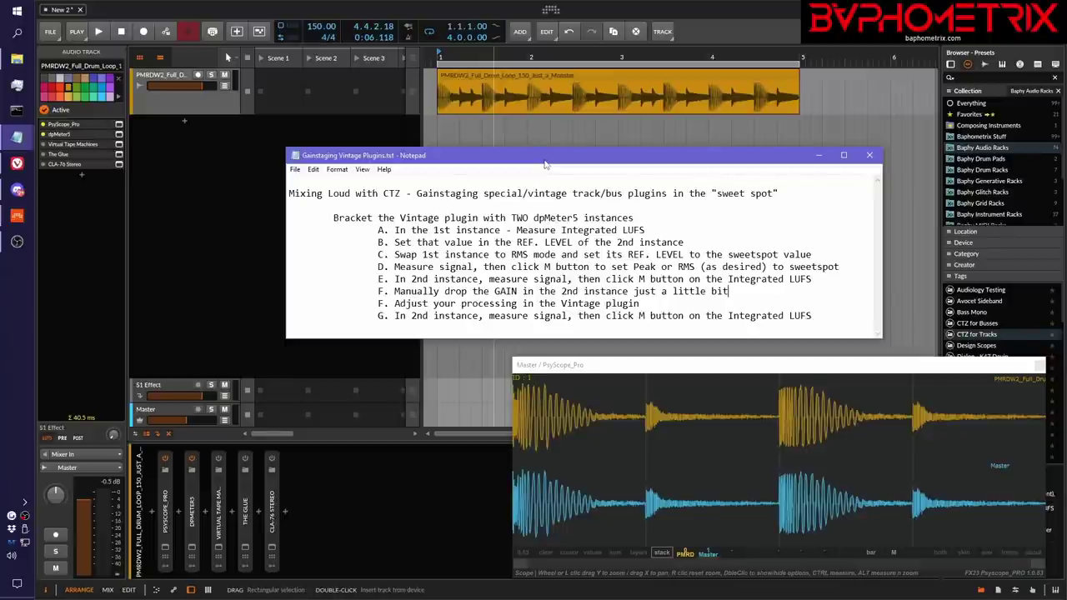
pyautogui.moveTo(545, 165); pyautogui.dragTo(1066, 242)
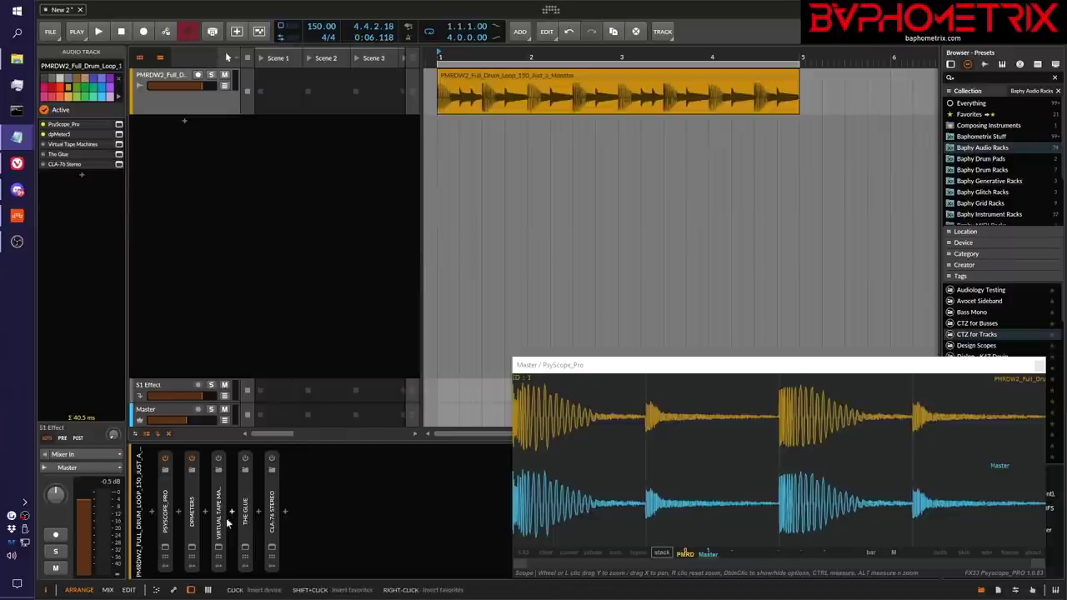
# Open the Virtual Tape Machines plugin window from the drum loop track and shift it slightly upward.
pyautogui.click(218, 547)
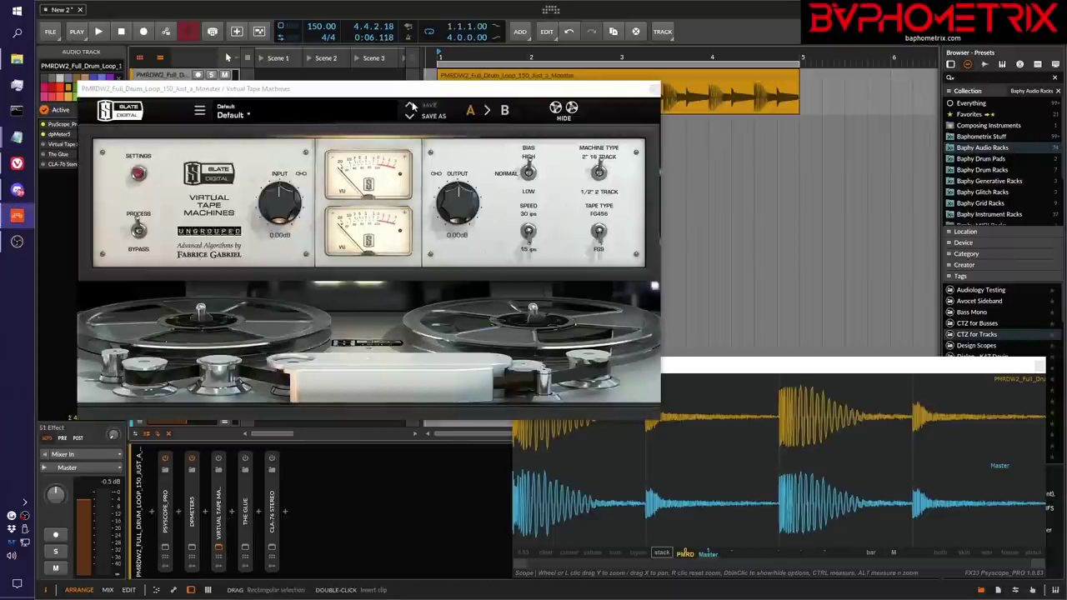
pyautogui.moveTo(415, 90)
pyautogui.mouseDown()
pyautogui.moveTo(443, 74)
pyautogui.moveTo(425, 76)
pyautogui.mouseUp()
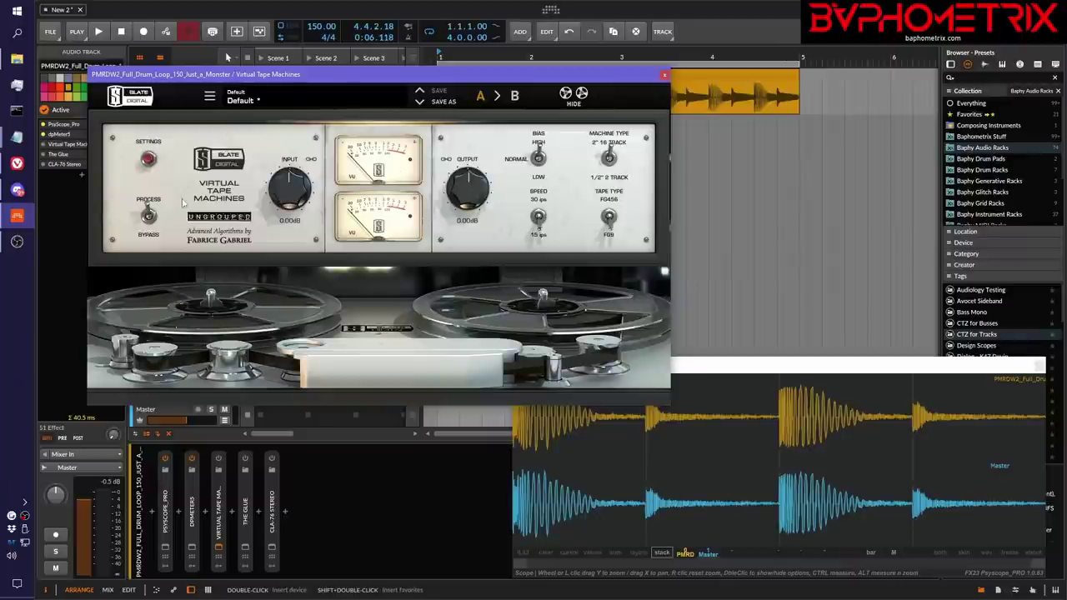
# Switch to the browser, read "How hard should the tape be hit?" in the Virtual Tape Machines manual, highlight "Hitting 0dB VU", and return to Bitwig Studio.
pyautogui.click(17, 164)
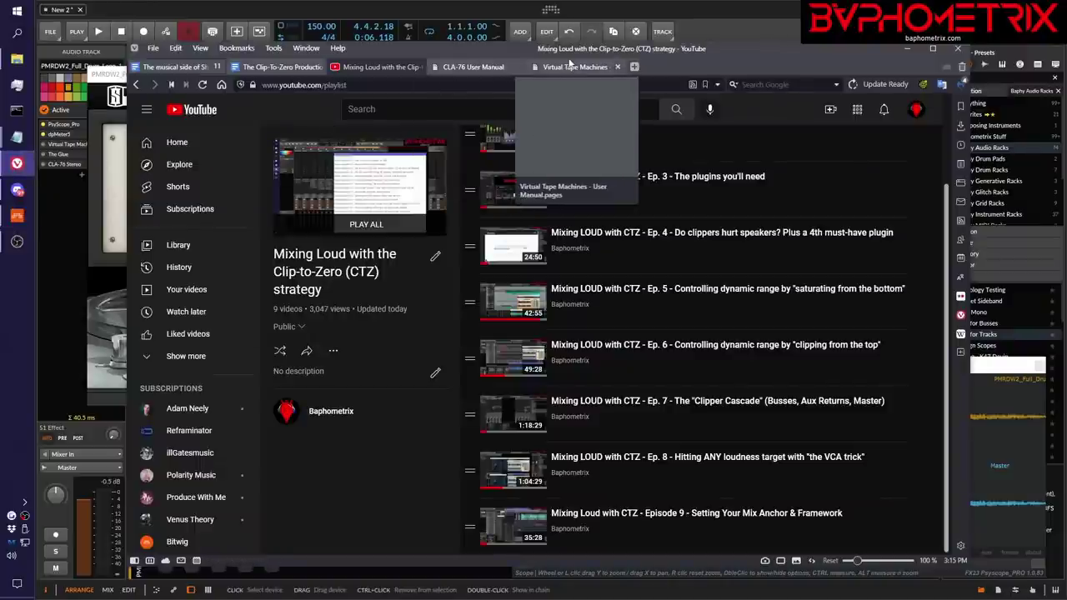
pyautogui.click(570, 66)
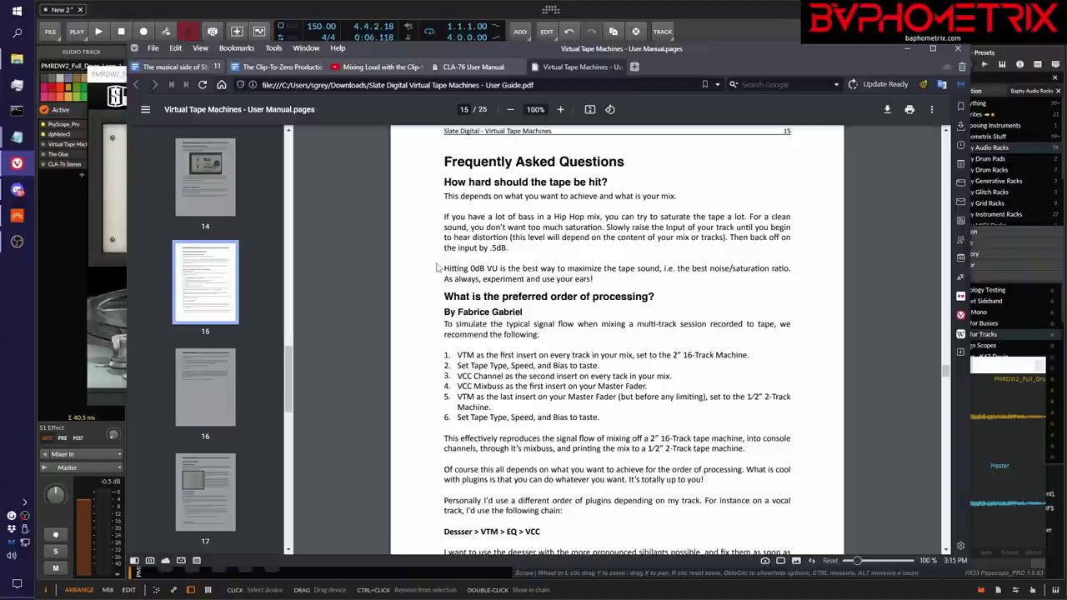
pyautogui.moveTo(444, 185); pyautogui.dragTo(615, 181)
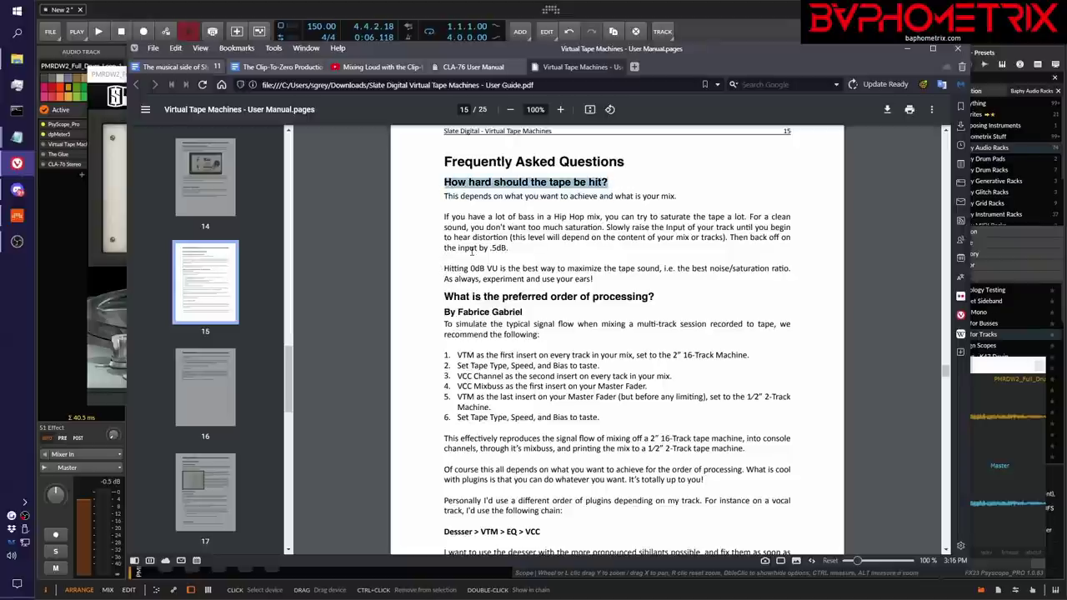
pyautogui.moveTo(443, 267); pyautogui.dragTo(498, 268)
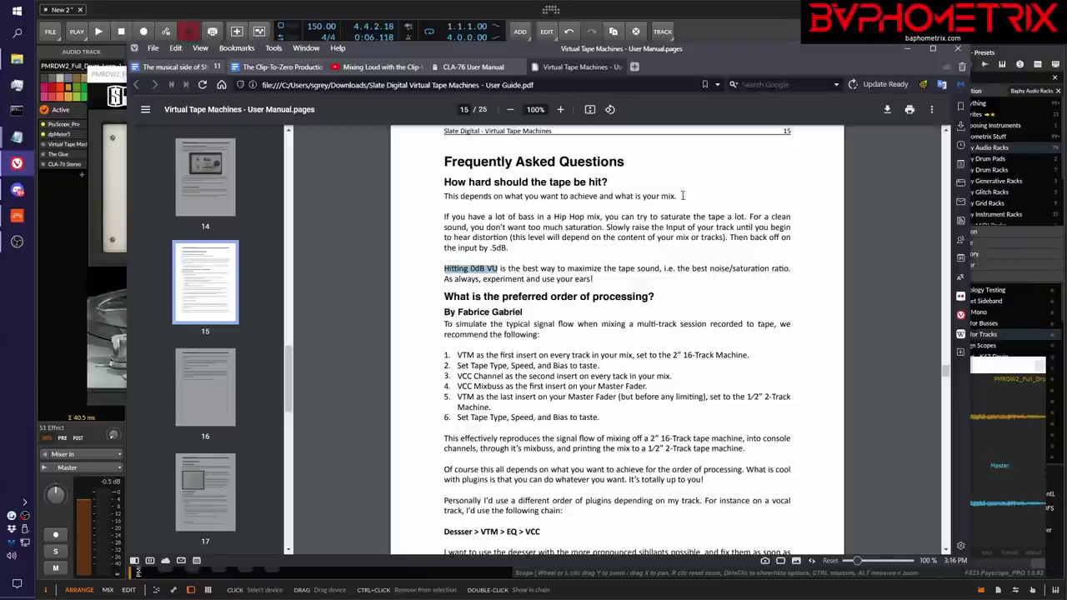
pyautogui.click(741, 21)
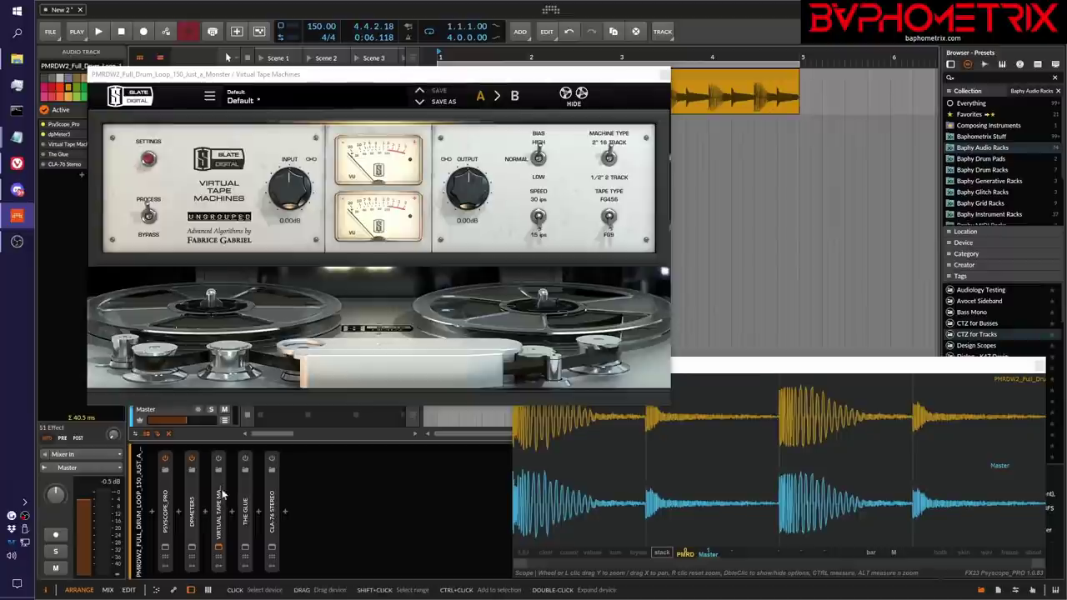
pyautogui.click(220, 507)
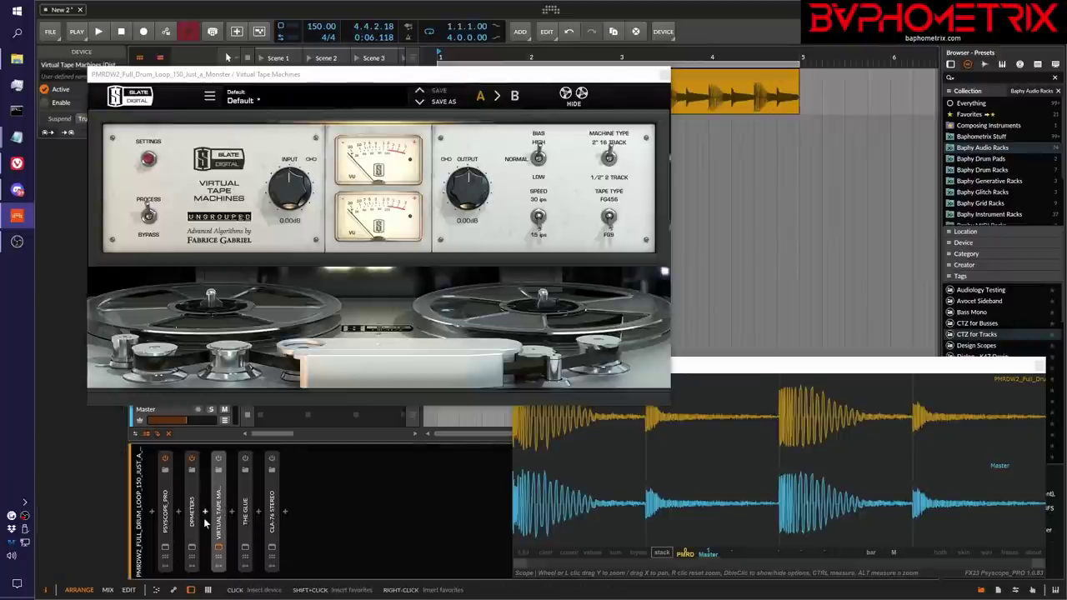
pyautogui.click(206, 517)
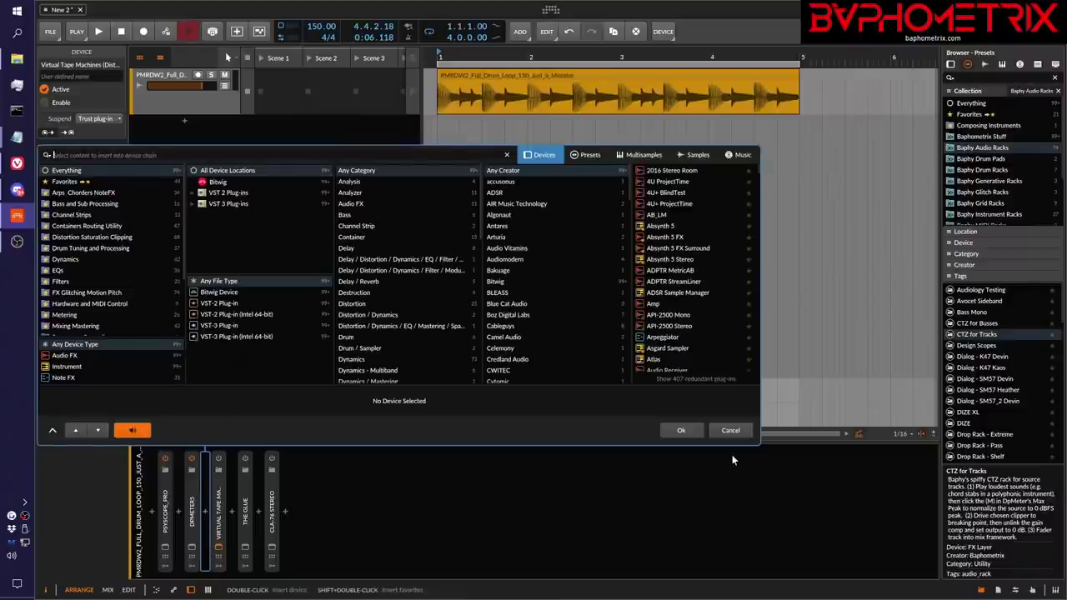
pyautogui.click(731, 432)
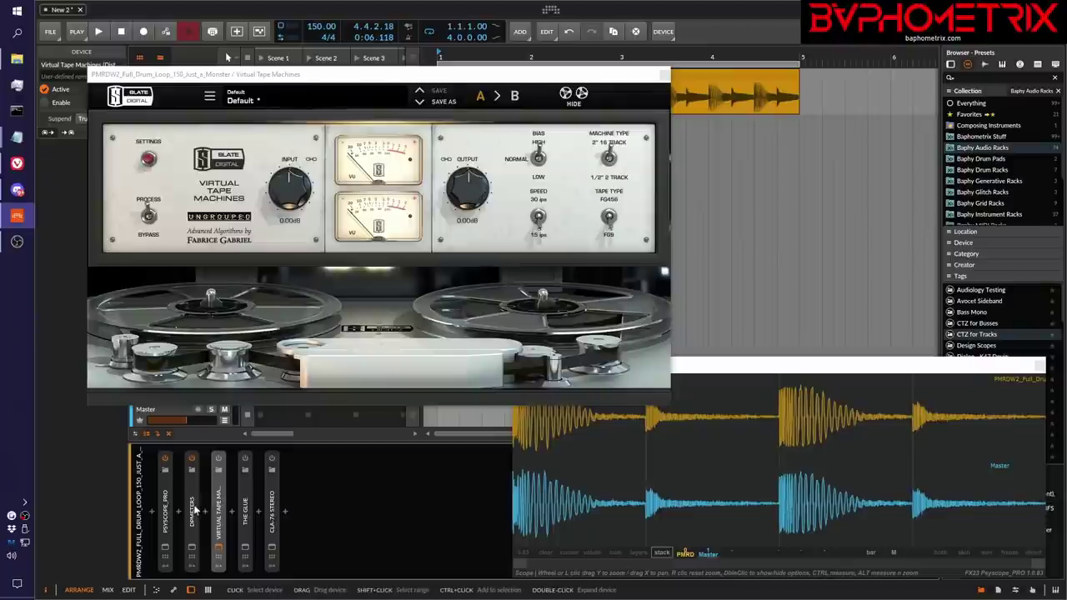
# Replace the dpMeter5 ahead of Virtual Tape Machines with a fresh dpMeter5 instance and collapse its device panel.
pyautogui.press('Delete')
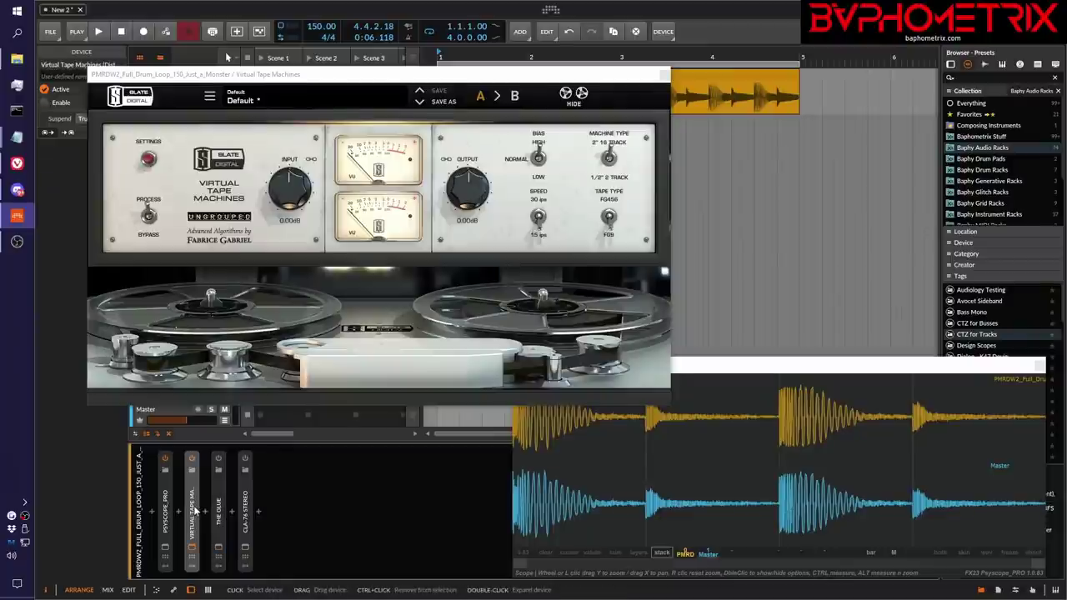
pyautogui.click(179, 515)
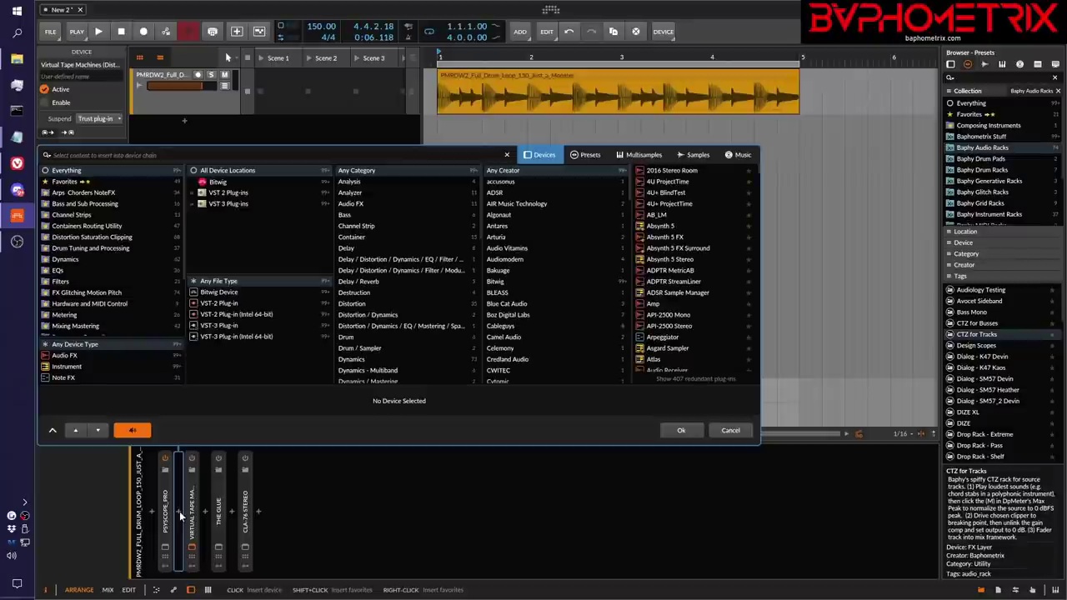
pyautogui.write('dpmeter')
pyautogui.press('Down')
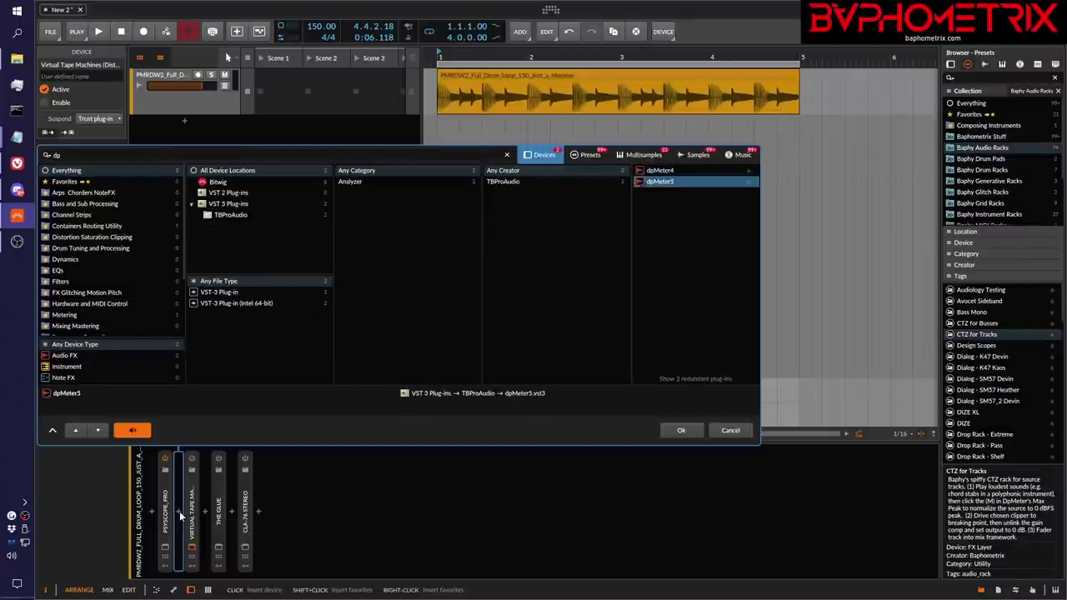
pyautogui.press('Return')
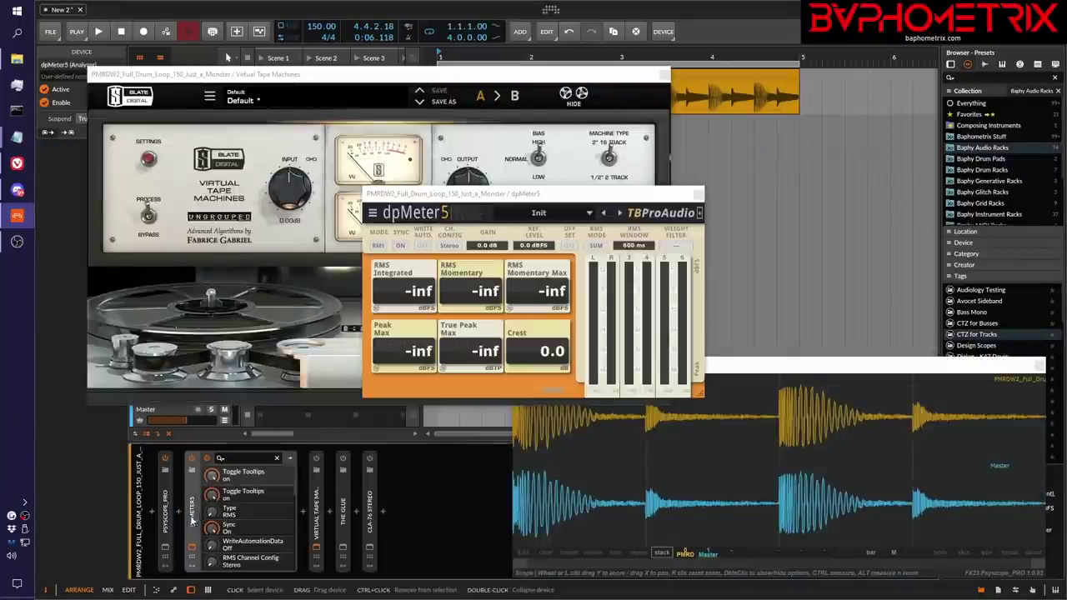
pyautogui.doubleClick(192, 517)
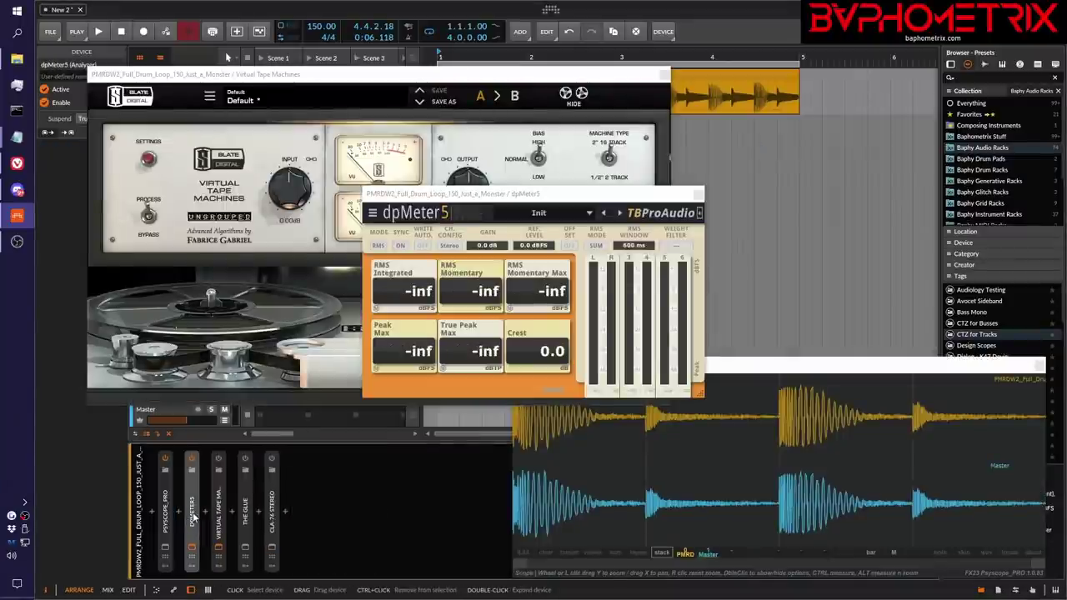
# Duplicate the dpMeter5 and place the copy directly after Virtual Tape Machines in the device chain.
pyautogui.hotkey('ctrl', 'd')
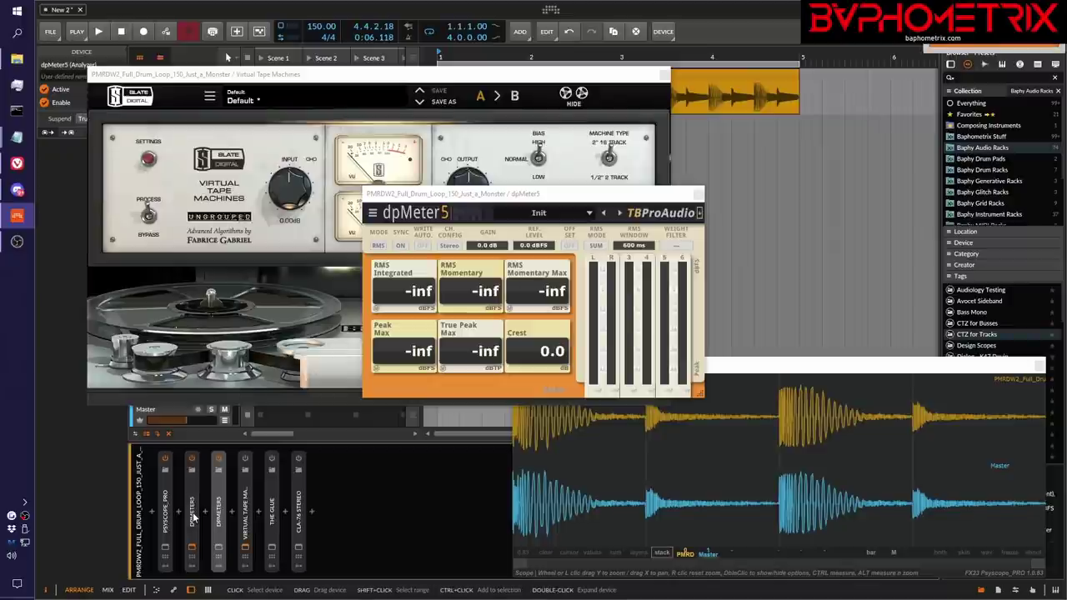
pyautogui.moveTo(219, 506); pyautogui.dragTo(260, 518)
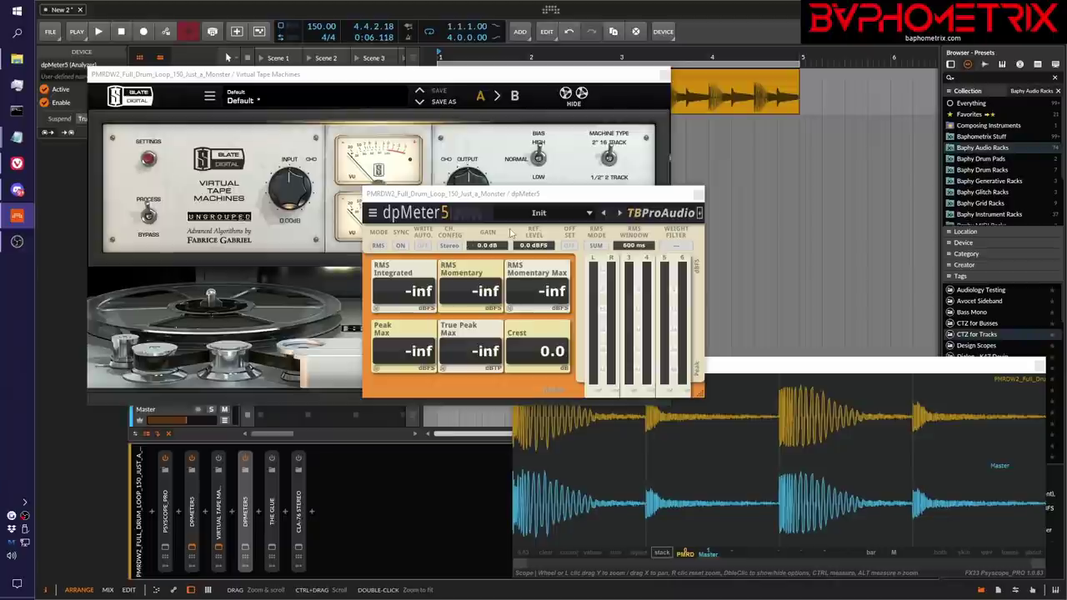
# Move the first dpMeter5's window clear of the tape machine's input controls and set its mode to EBU.
pyautogui.moveTo(20, 170)
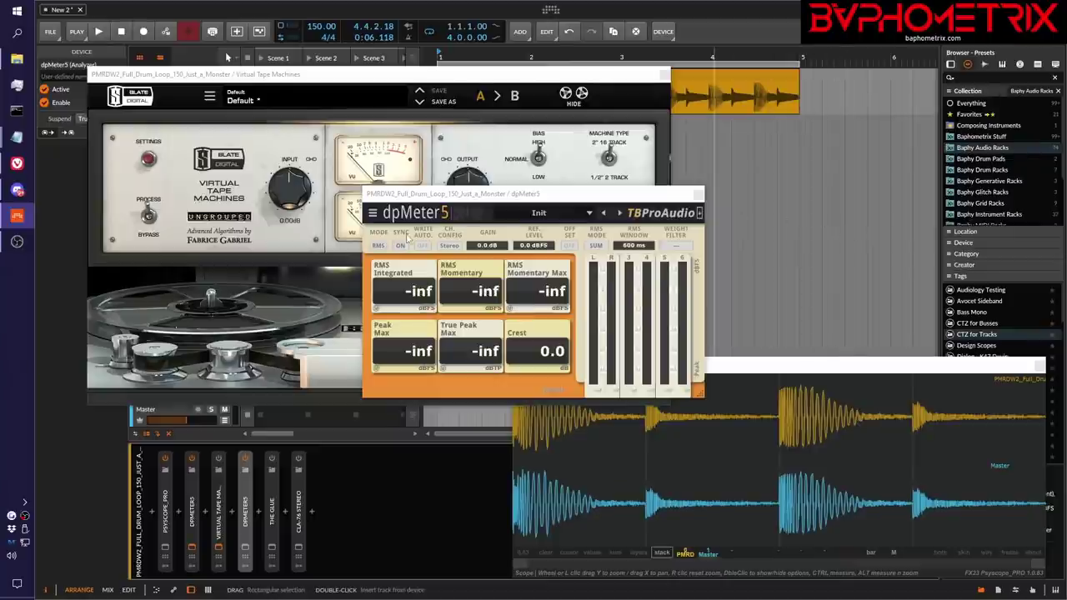
pyautogui.click(194, 516)
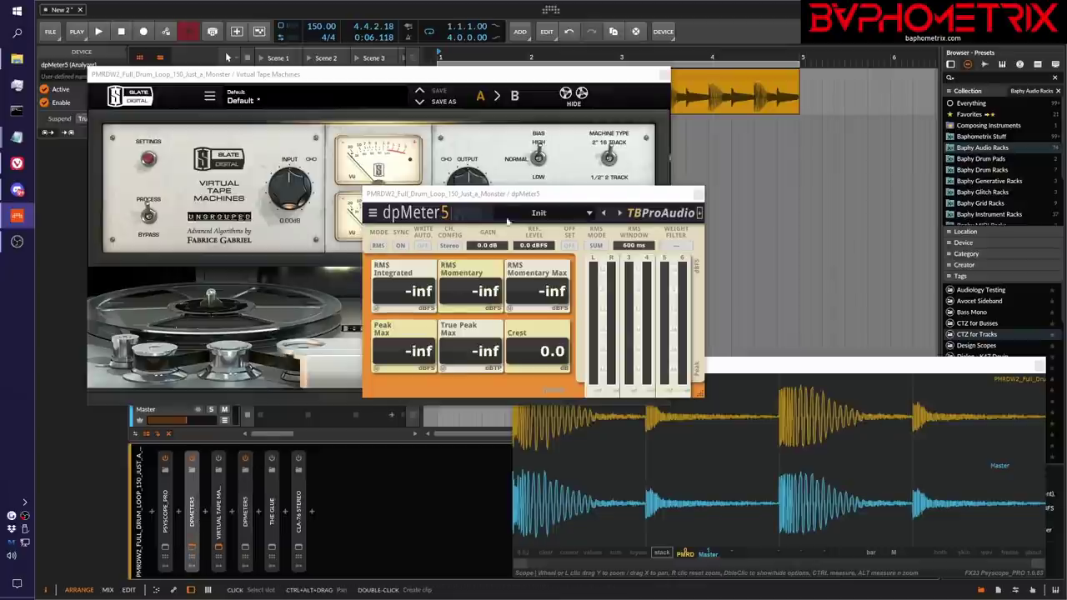
pyautogui.moveTo(500, 195); pyautogui.dragTo(604, 133)
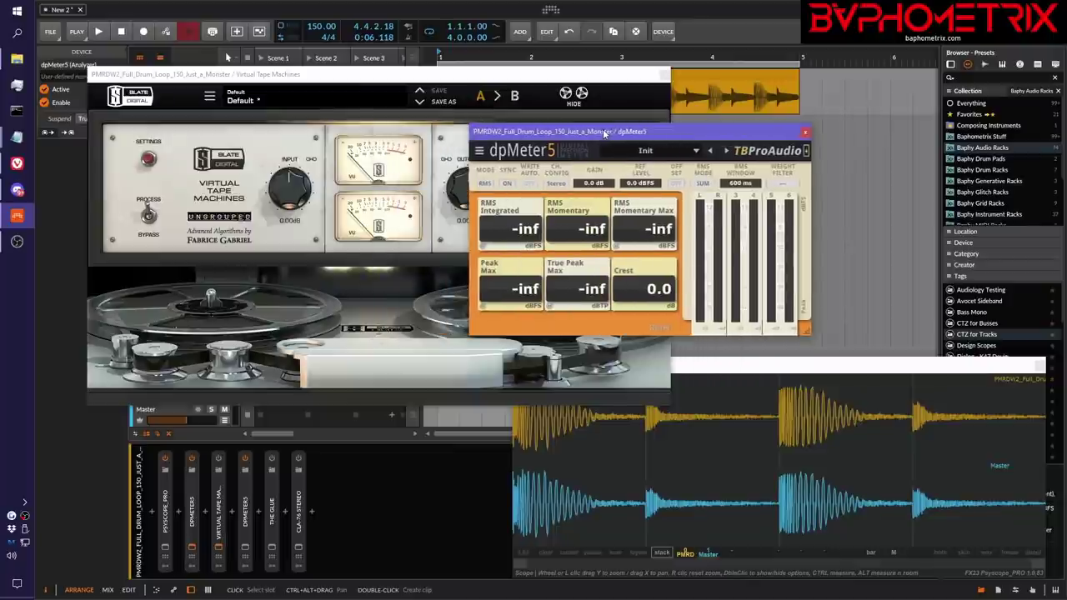
pyautogui.click(486, 184)
pyautogui.click(497, 210)
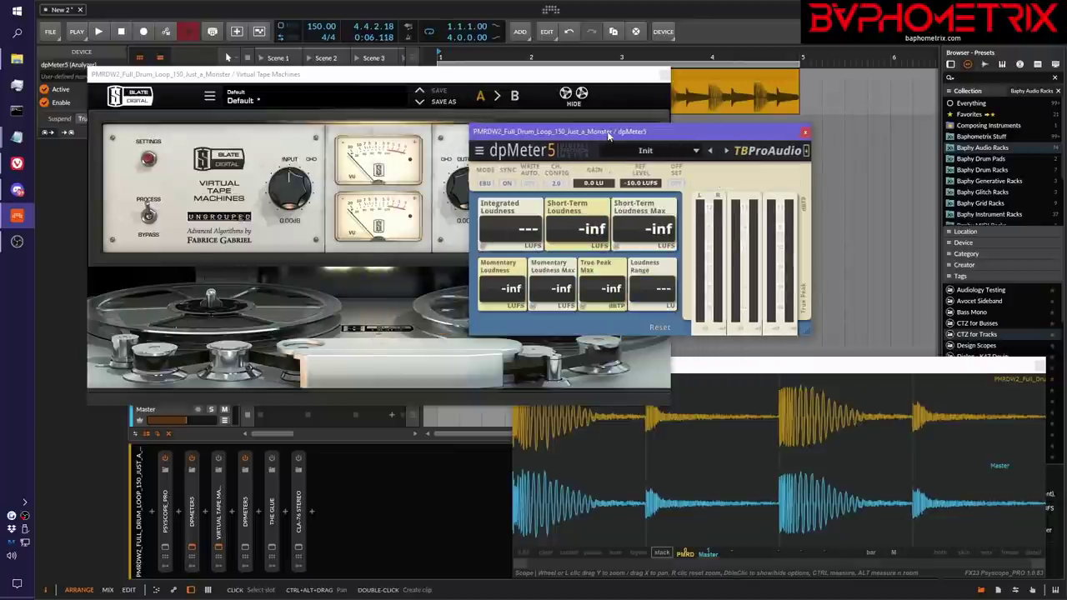
# Open the second dpMeter5's window, arrange it beside the first meter's window, and set its mode to EBU.
pyautogui.moveTo(606, 133); pyautogui.dragTo(591, 96)
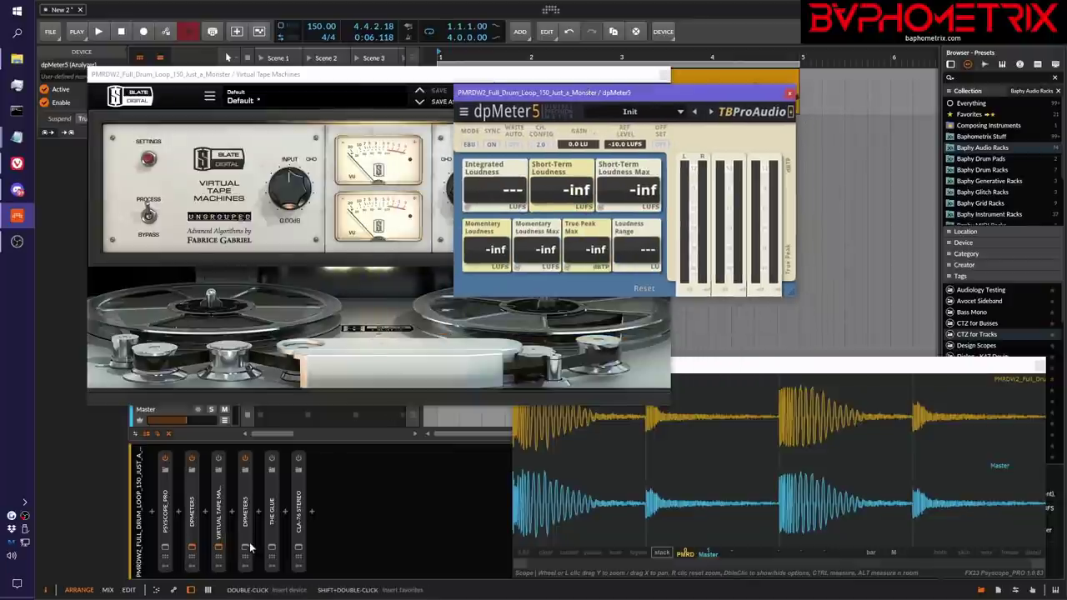
pyautogui.click(192, 547)
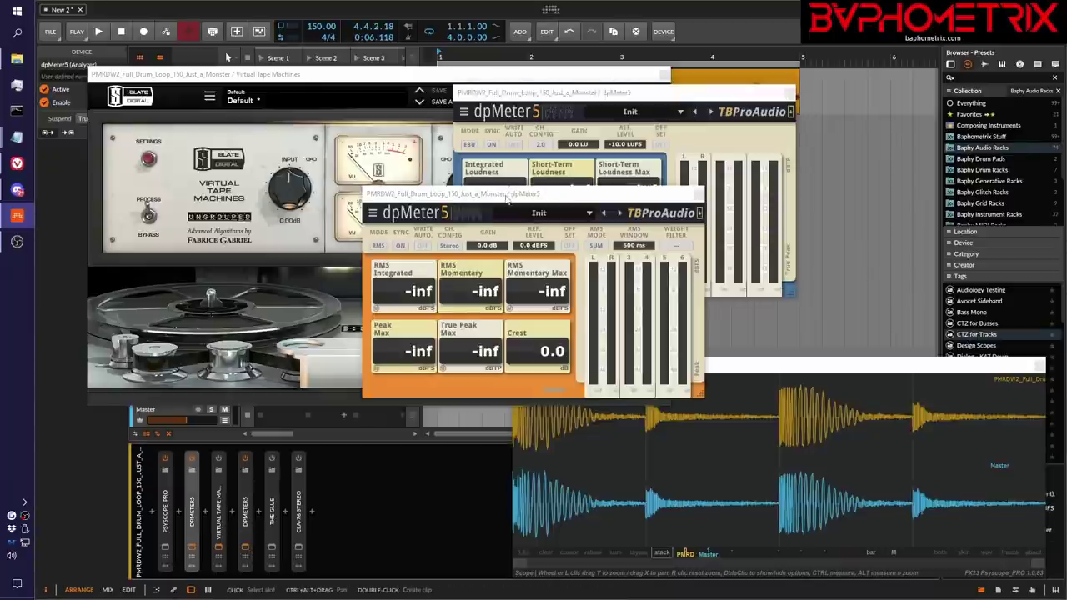
pyautogui.moveTo(508, 205); pyautogui.dragTo(856, 251)
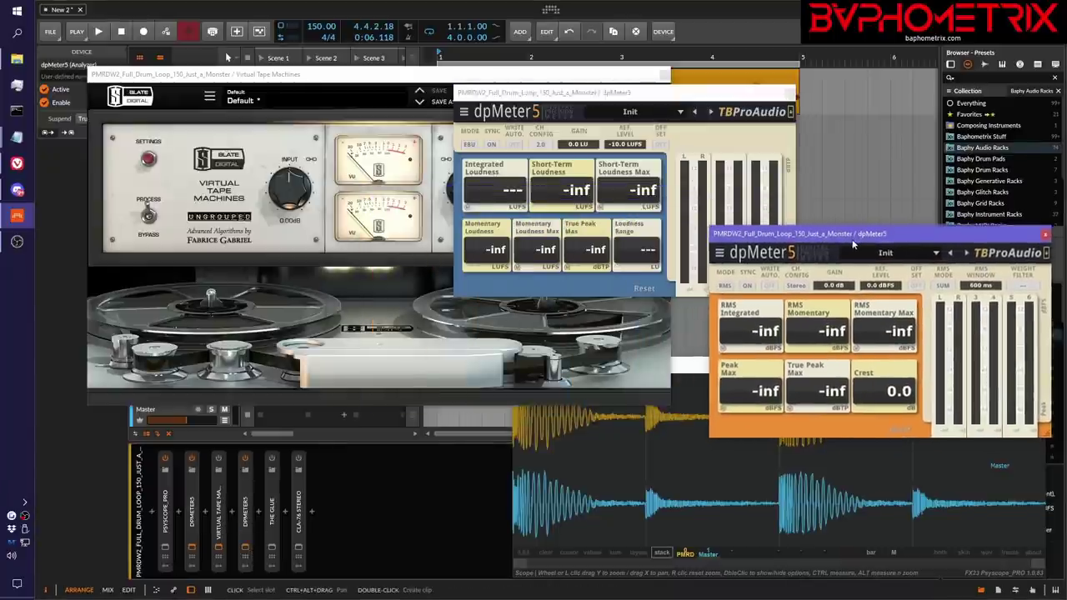
pyautogui.click(728, 296)
pyautogui.click(736, 323)
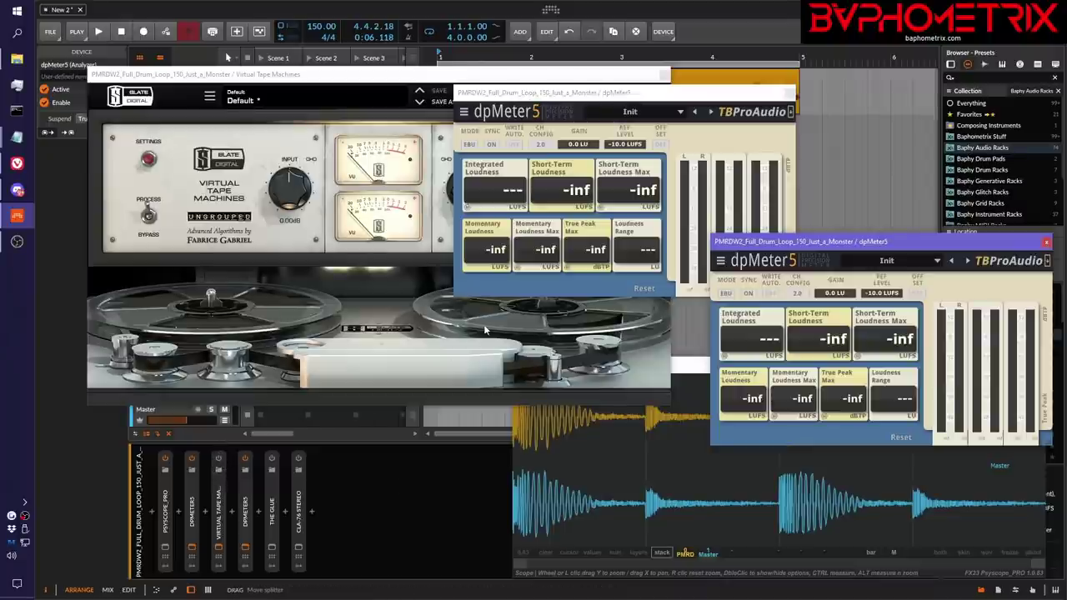
pyautogui.moveTo(808, 242); pyautogui.dragTo(807, 155)
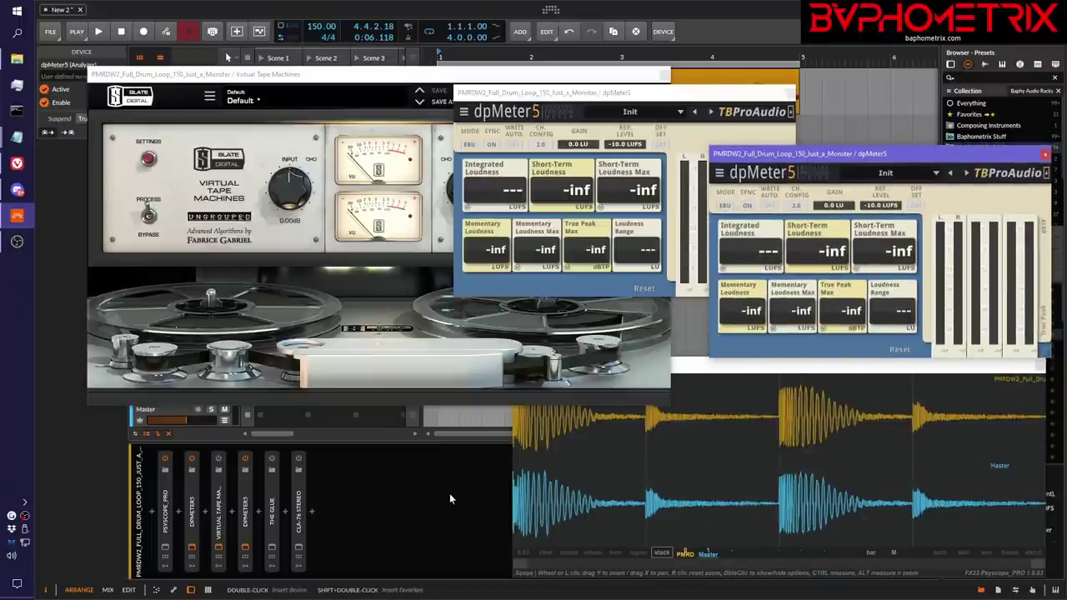
# Play the loop to measure its integrated loudness and set the second dpMeter5's reference level to -12.3 LUFS.
pyautogui.press('space')
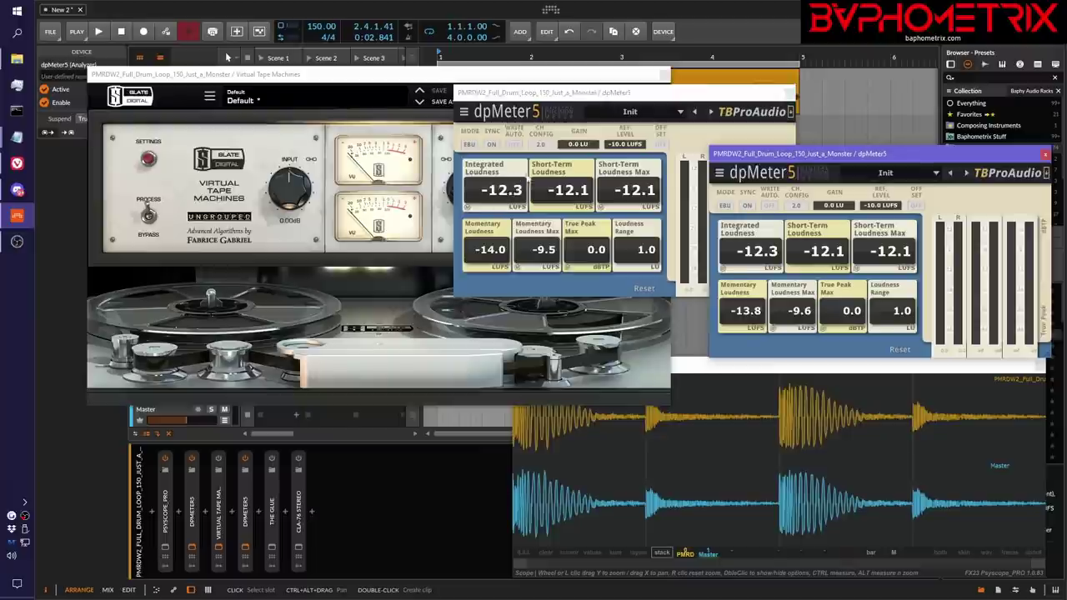
pyautogui.doubleClick(881, 207)
pyautogui.press('BackSpace')
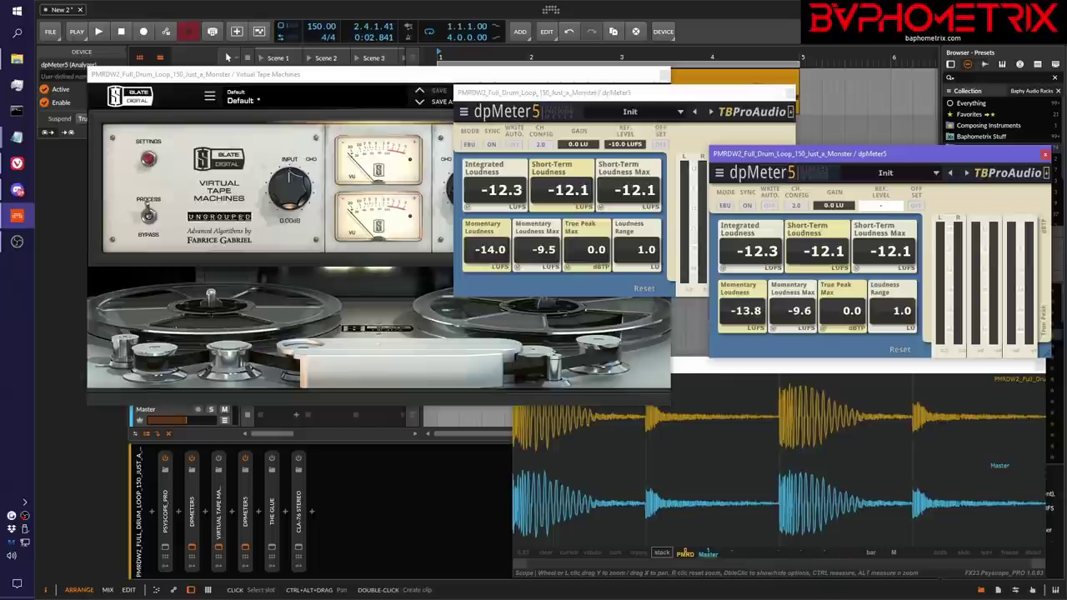
pyautogui.write('-12.3')
pyautogui.press('Return')
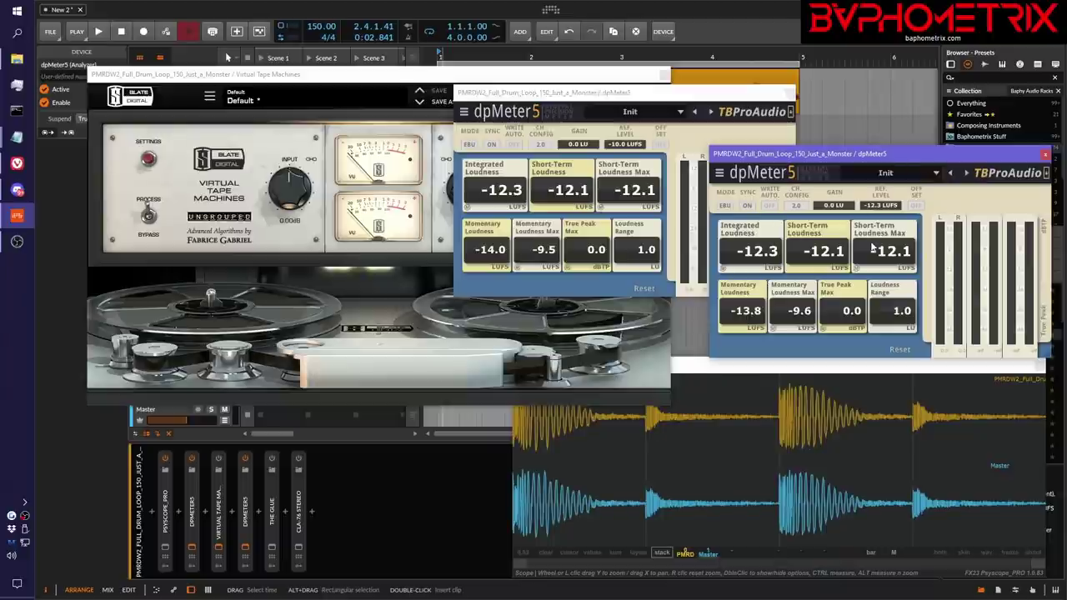
# Set the first dpMeter5's mode to RMS and move its window clear of the tape machine's output knob.
pyautogui.click(558, 111)
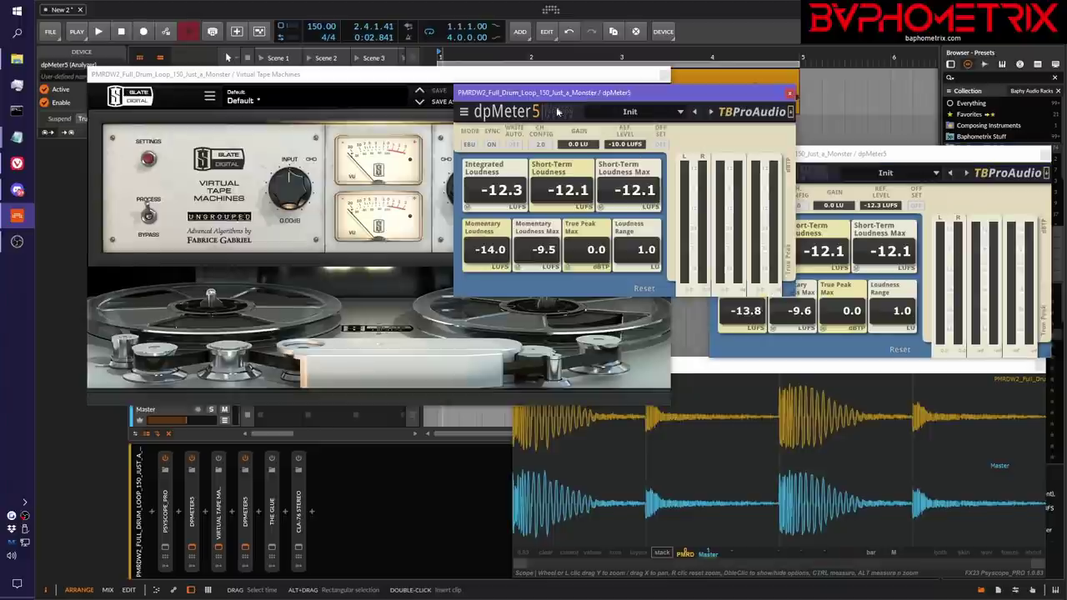
pyautogui.click(475, 146)
pyautogui.click(477, 161)
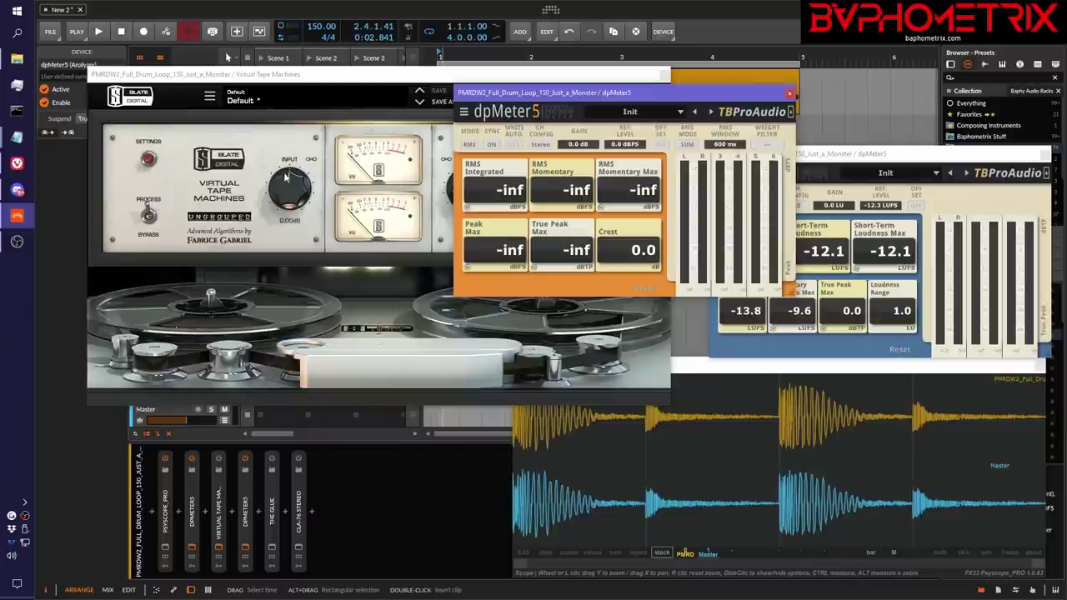
pyautogui.click(288, 77)
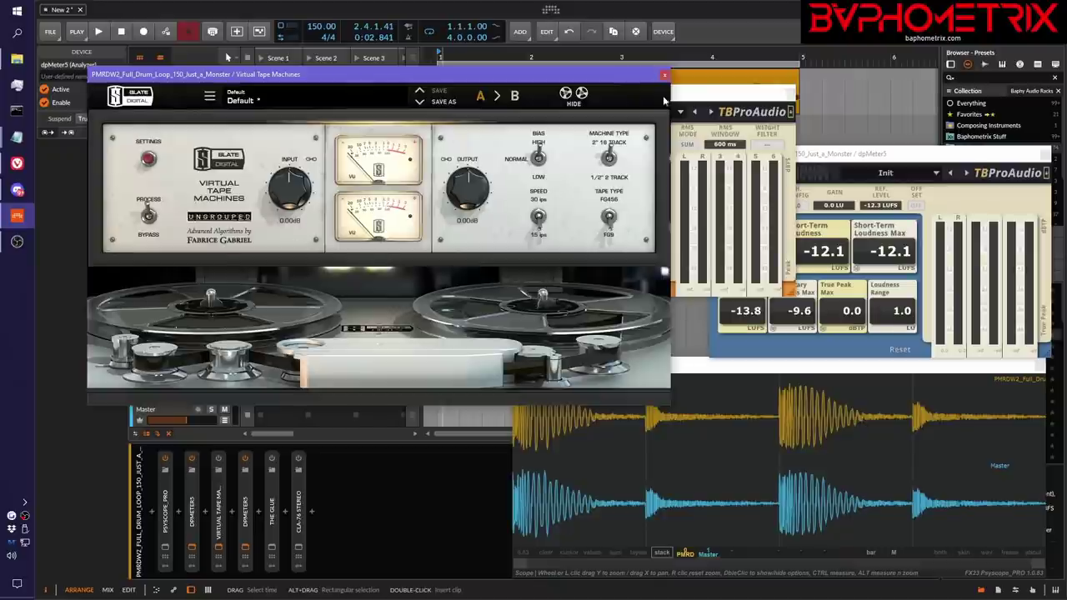
pyautogui.click(702, 97)
pyautogui.moveTo(702, 97); pyautogui.dragTo(799, 93)
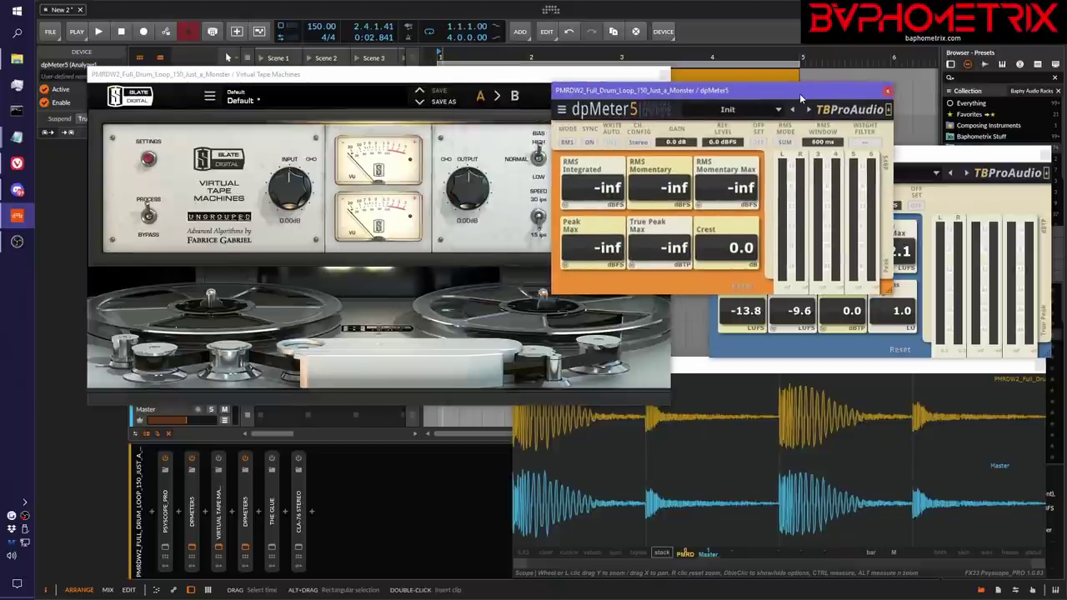
# Set the first dpMeter5's reference level to -18 dBFS.
pyautogui.click(714, 143)
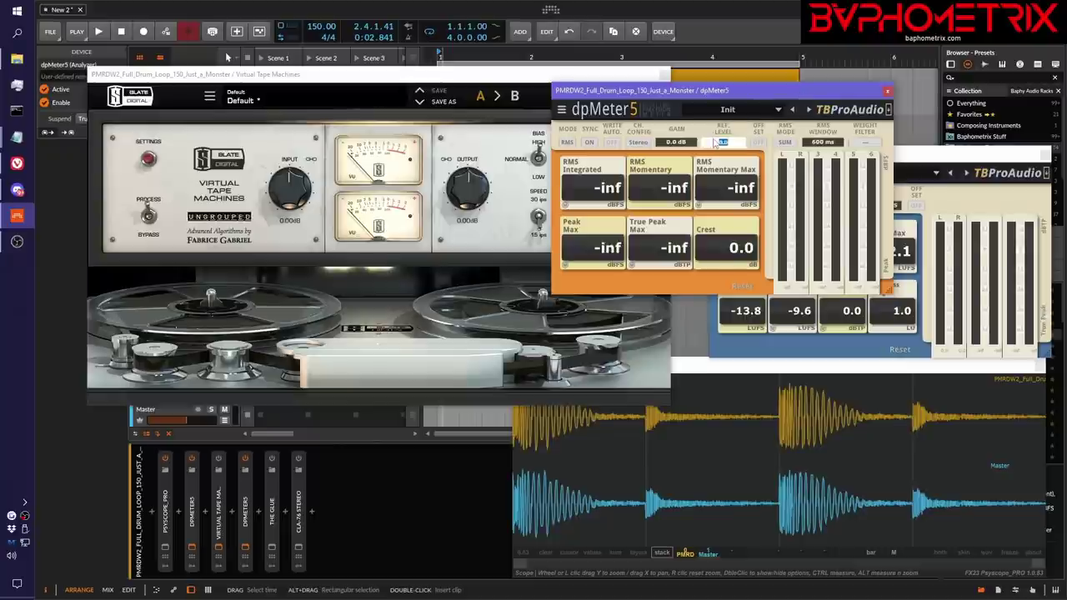
pyautogui.write('-1')
pyautogui.press('Return')
pyautogui.click(715, 143)
pyautogui.write('-18')
pyautogui.press('Return')
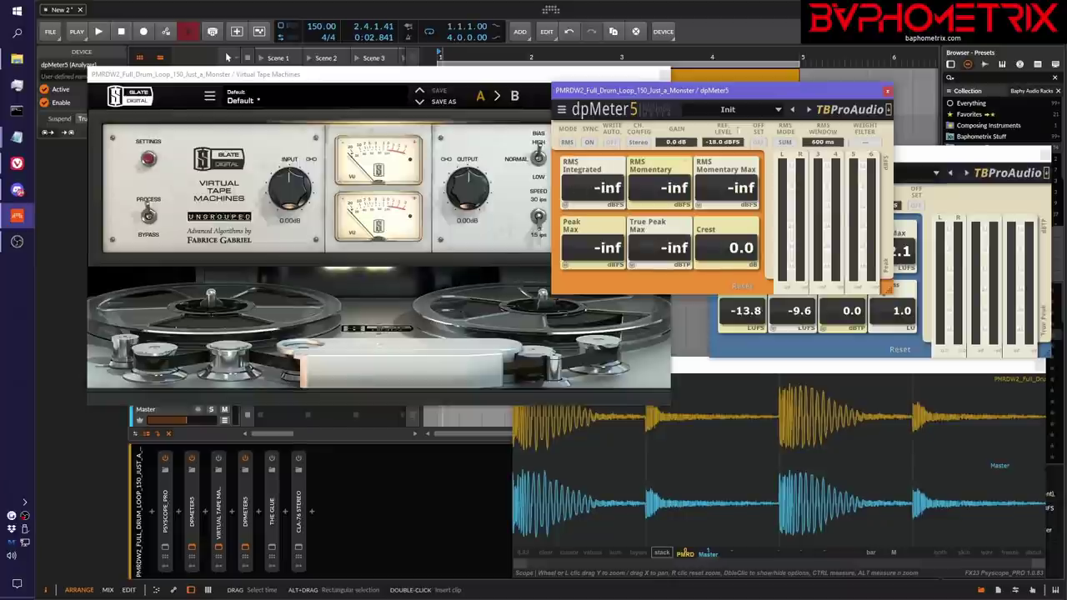
# Measure the loop's RMS level, reset the first dpMeter5's readings, set its gain to -7.0 dB, and recheck the level in playback.
pyautogui.press('space')
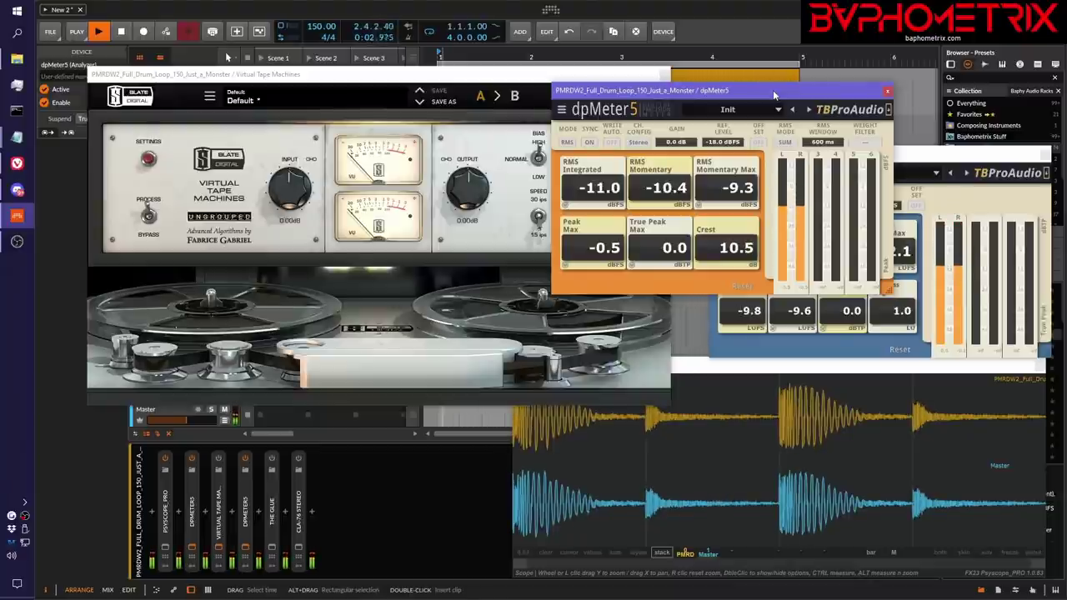
pyautogui.press('space')
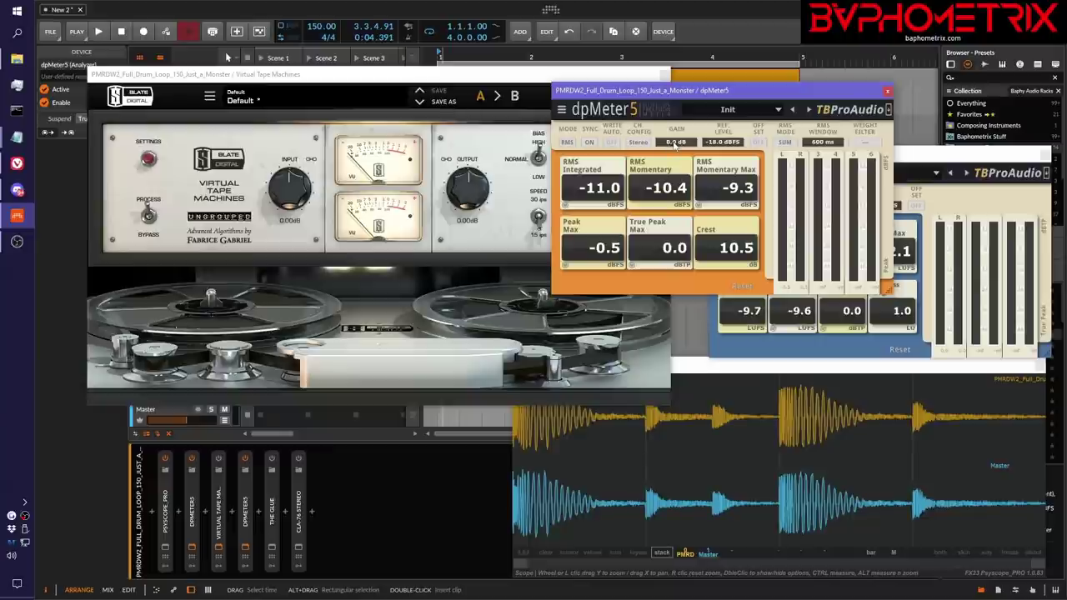
pyautogui.click(566, 206)
pyautogui.scroll(-7, 673, 140)
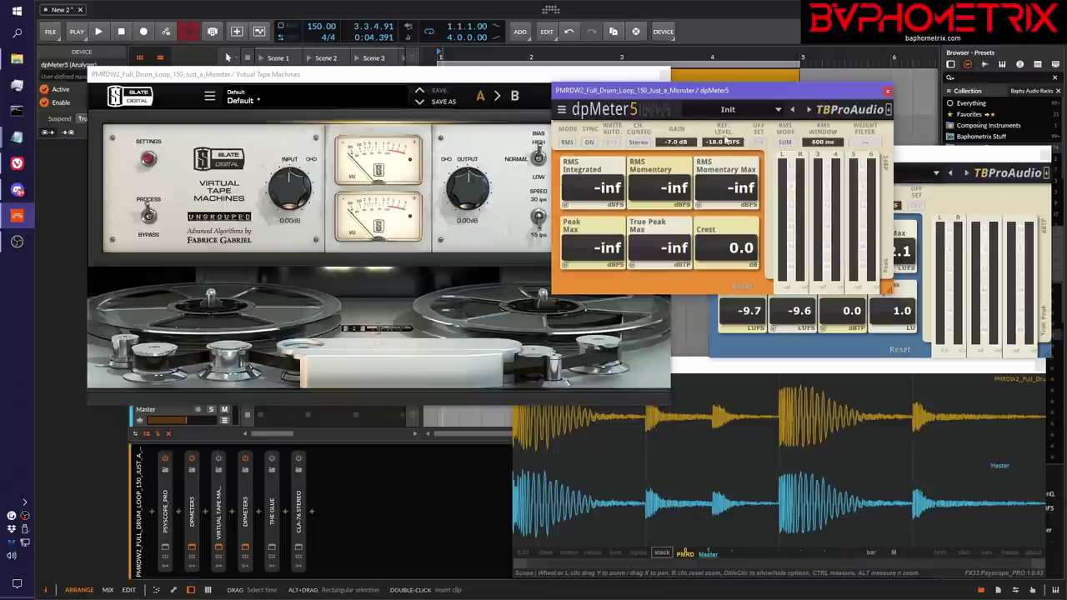
pyautogui.press('space')
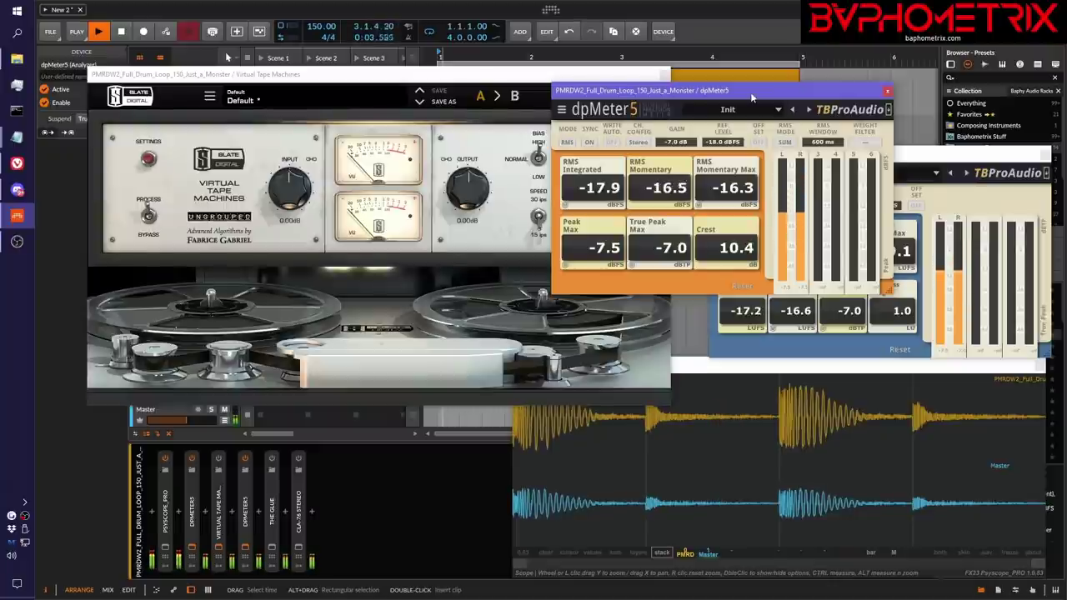
pyautogui.press('space')
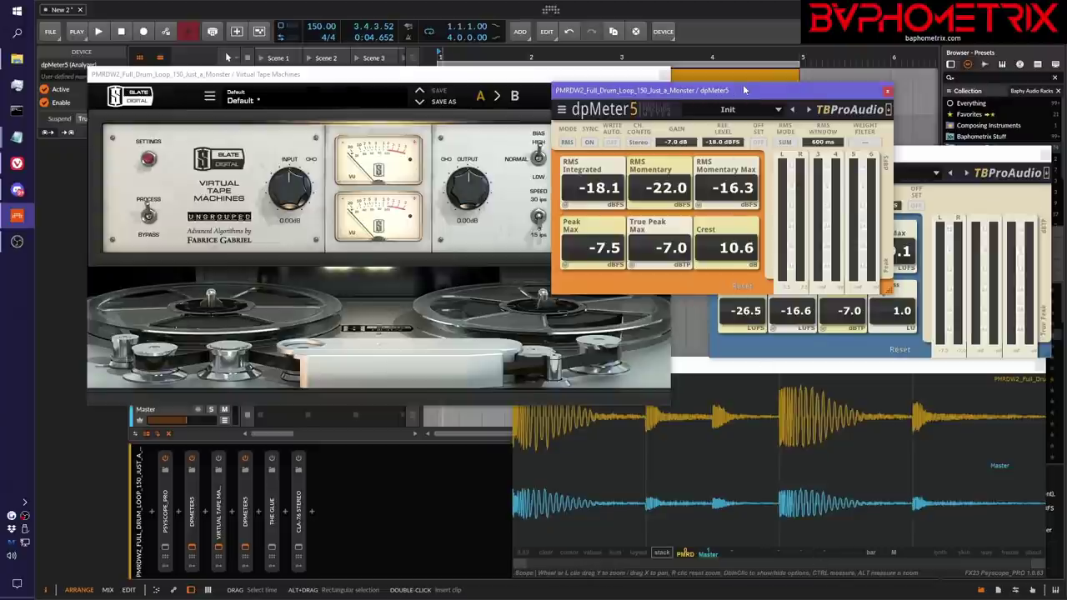
# Enable Virtual Tape Machines in the device chain and play the loop through it to measure the output loudness.
pyautogui.moveTo(745, 90); pyautogui.dragTo(689, 78)
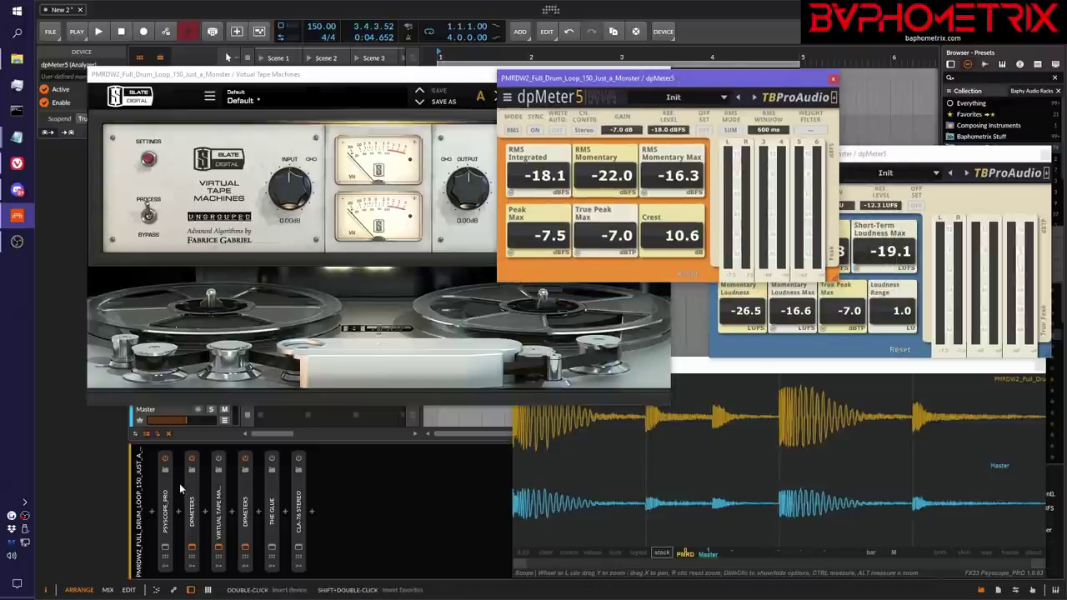
pyautogui.click(191, 505)
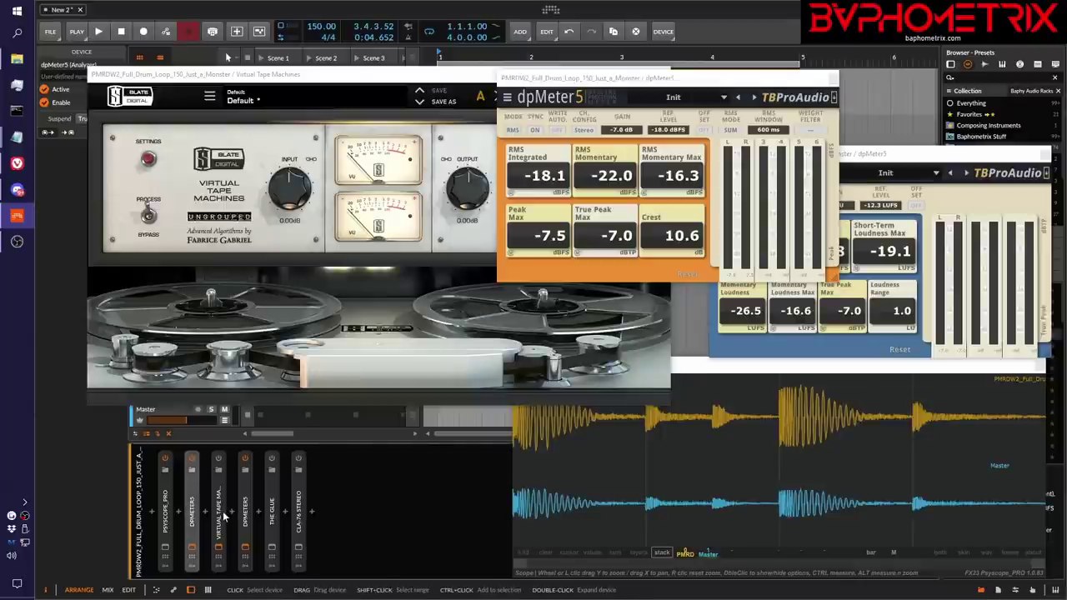
pyautogui.click(424, 80)
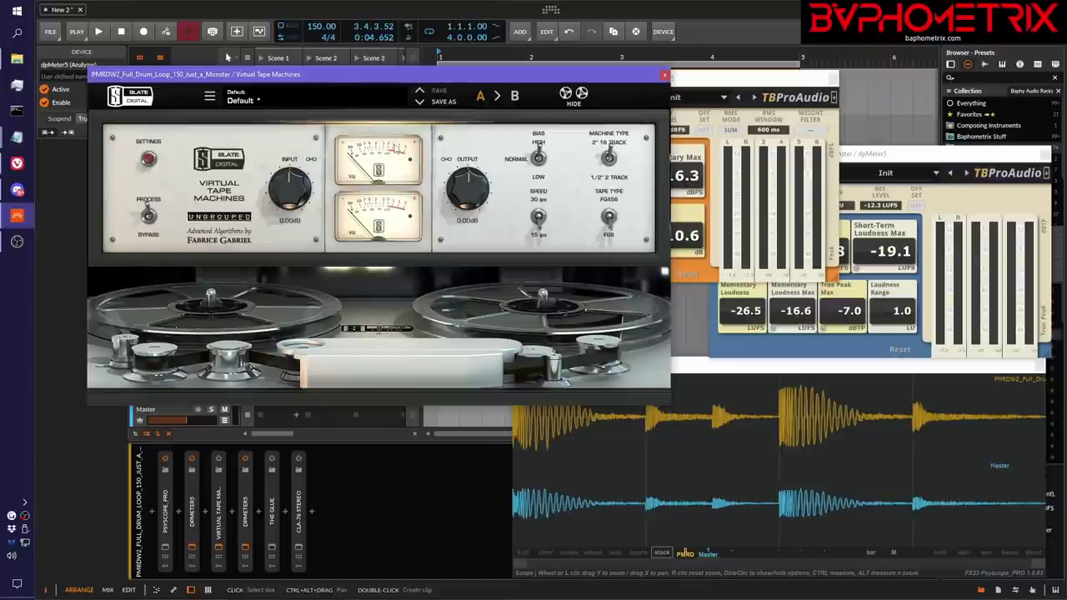
pyautogui.click(221, 461)
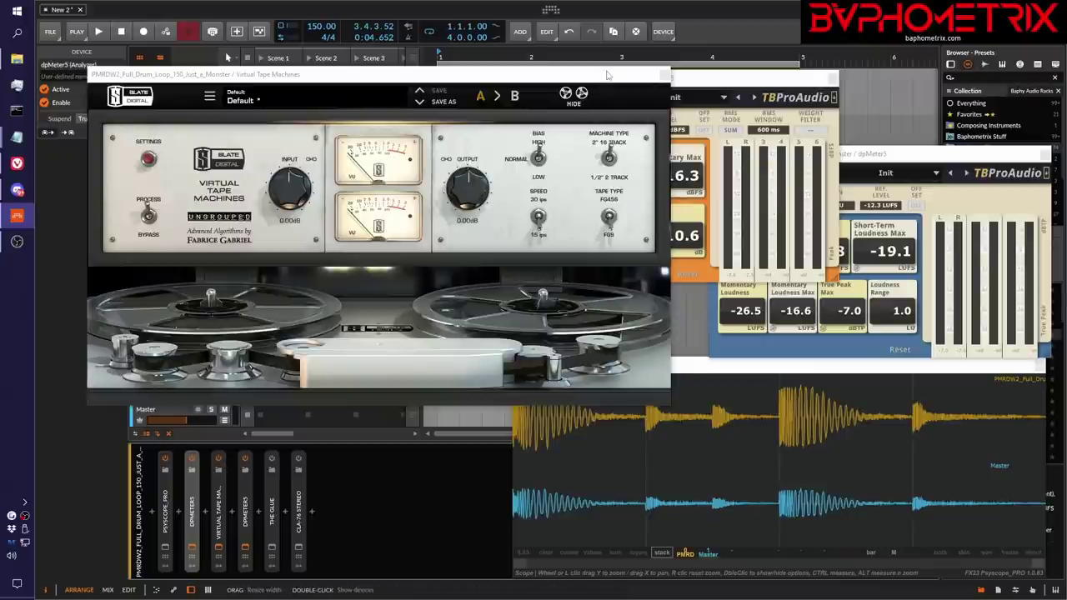
pyautogui.press('space')
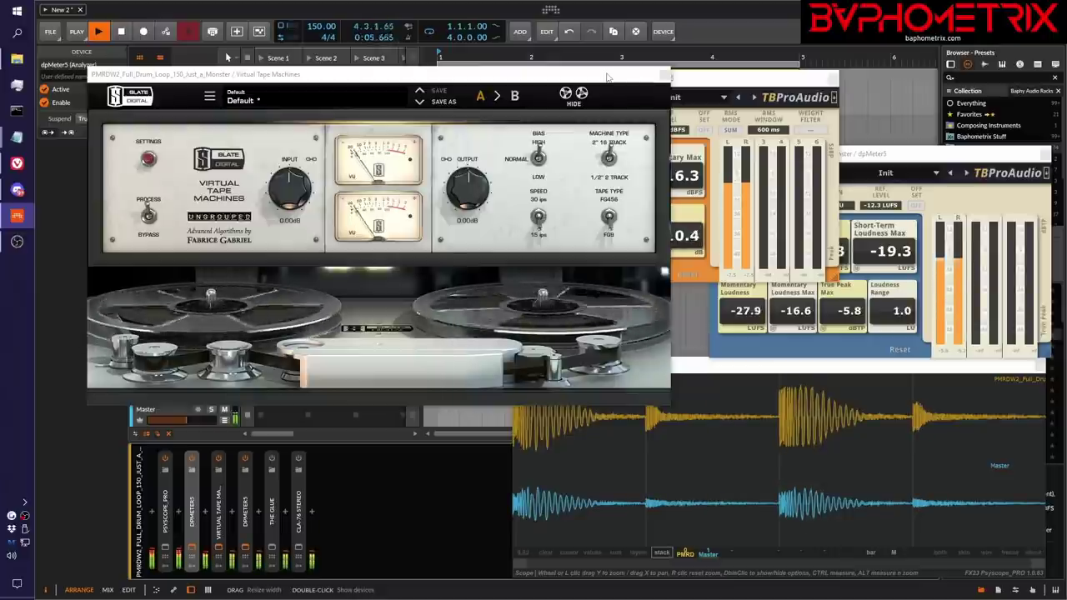
pyautogui.press('space')
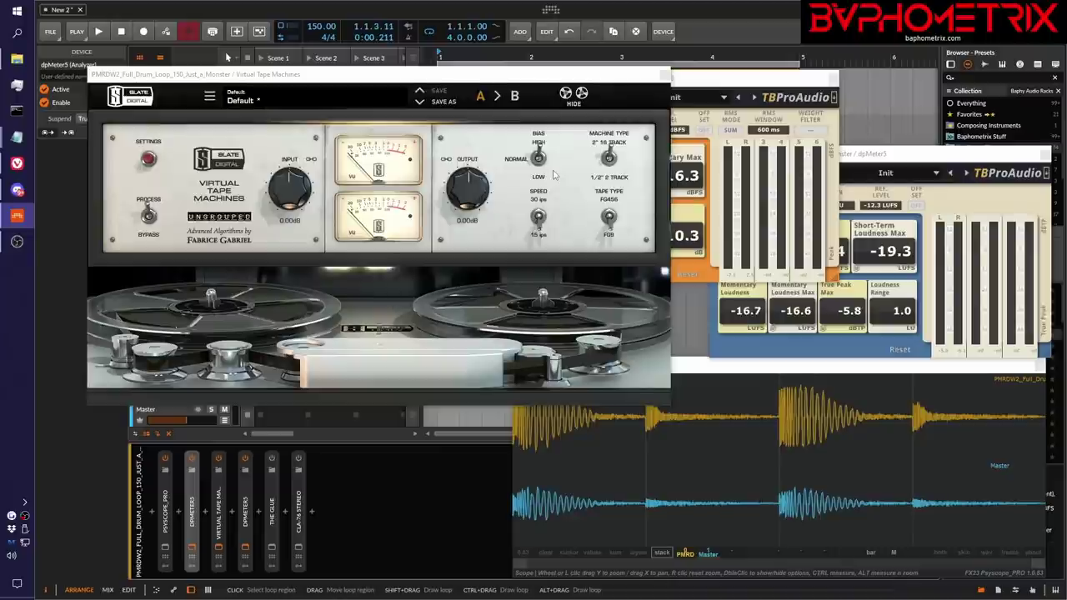
# Reset the second dpMeter5's readings, set its gain to 7.2 LU, and arrange both meter windows for viewing.
pyautogui.click(857, 158)
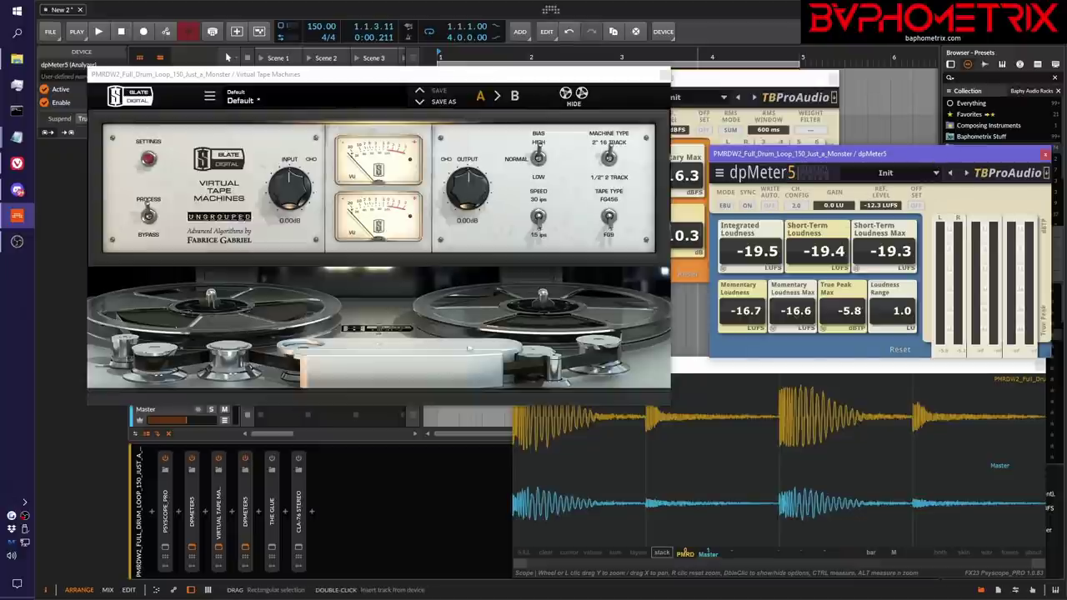
pyautogui.click(246, 505)
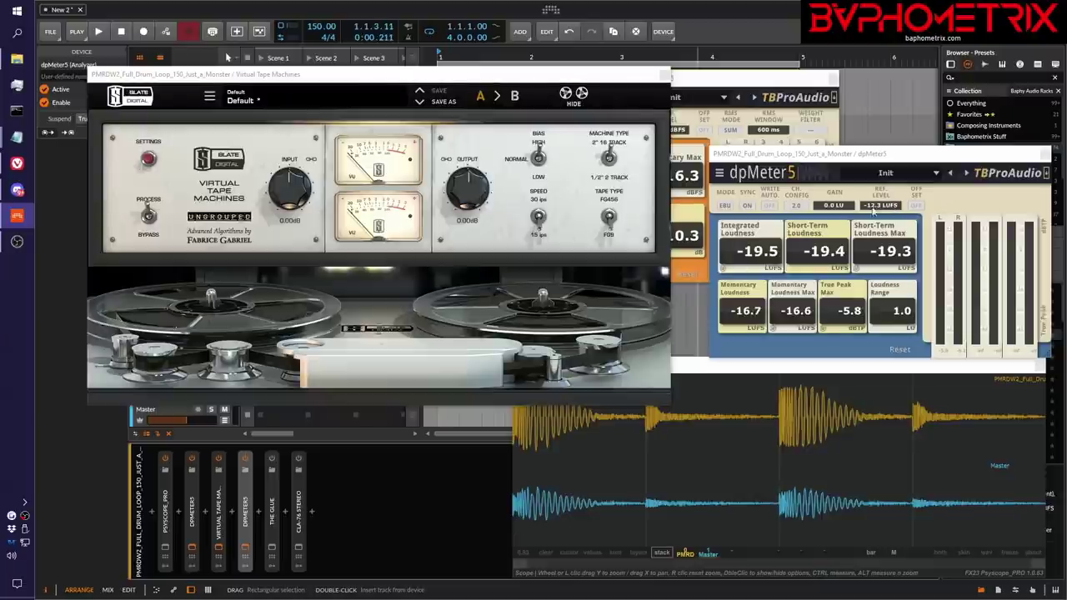
pyautogui.click(724, 271)
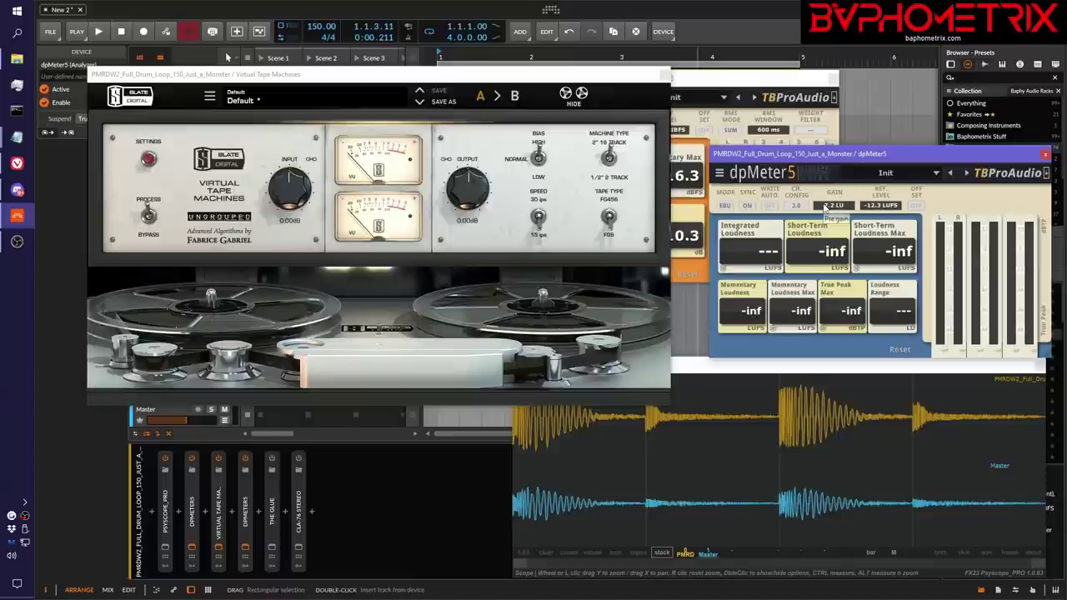
pyautogui.click(717, 82)
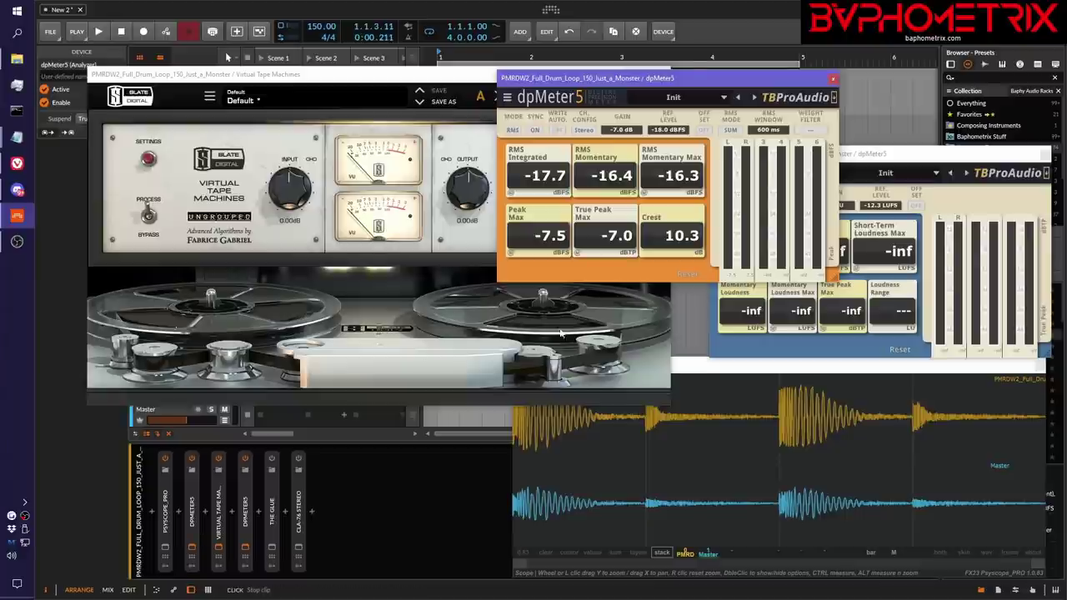
pyautogui.moveTo(938, 160); pyautogui.dragTo(952, 182)
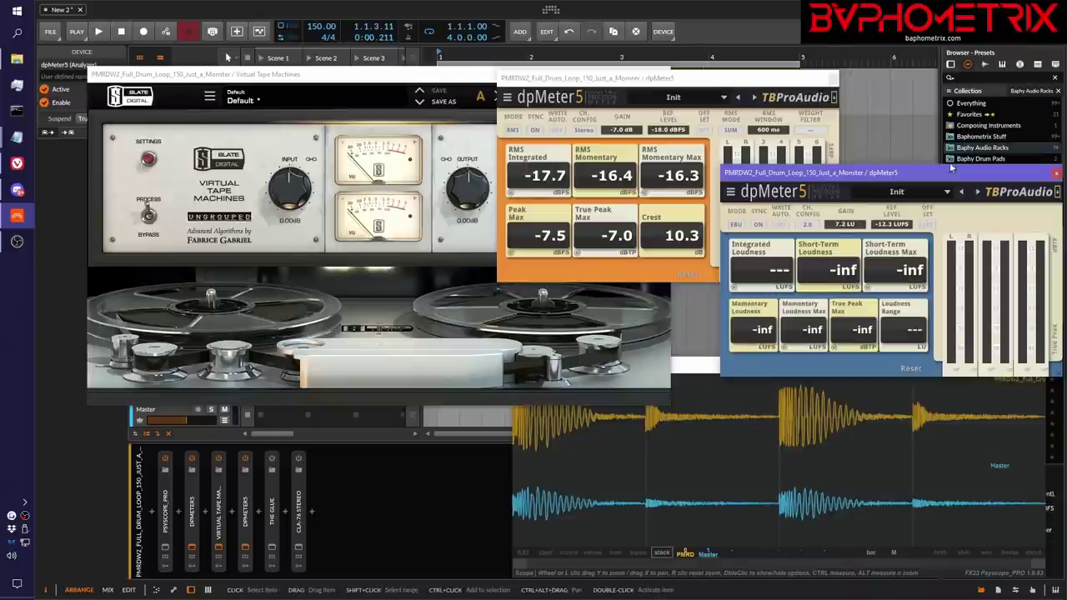
# Play the loop to check the second dpMeter5's integrated loudness and compare the original and processed waveforms in PsyScope Pro.
pyautogui.press('space')
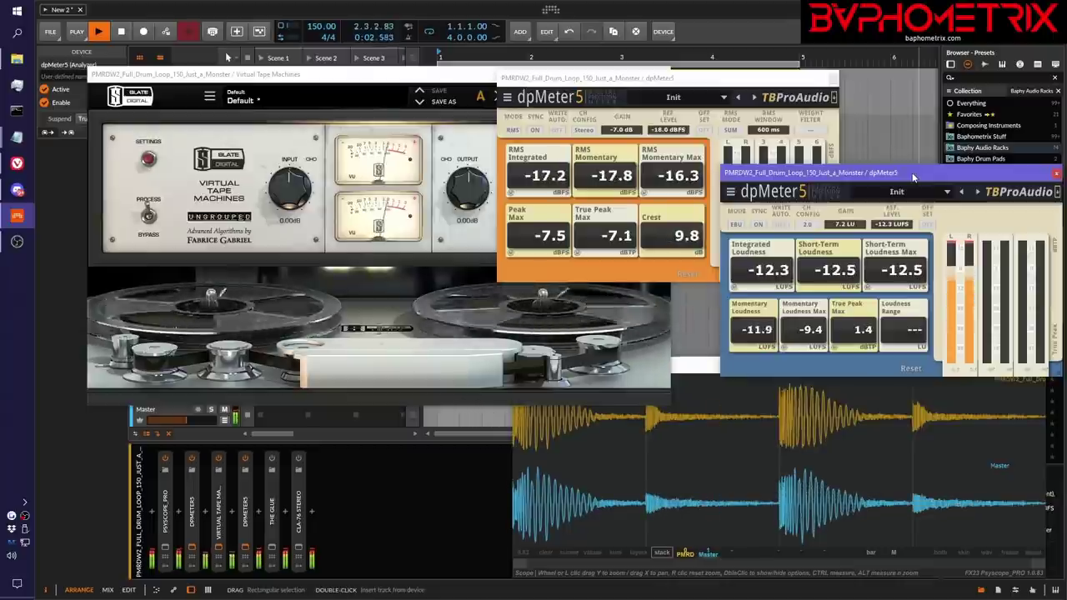
pyautogui.press('space')
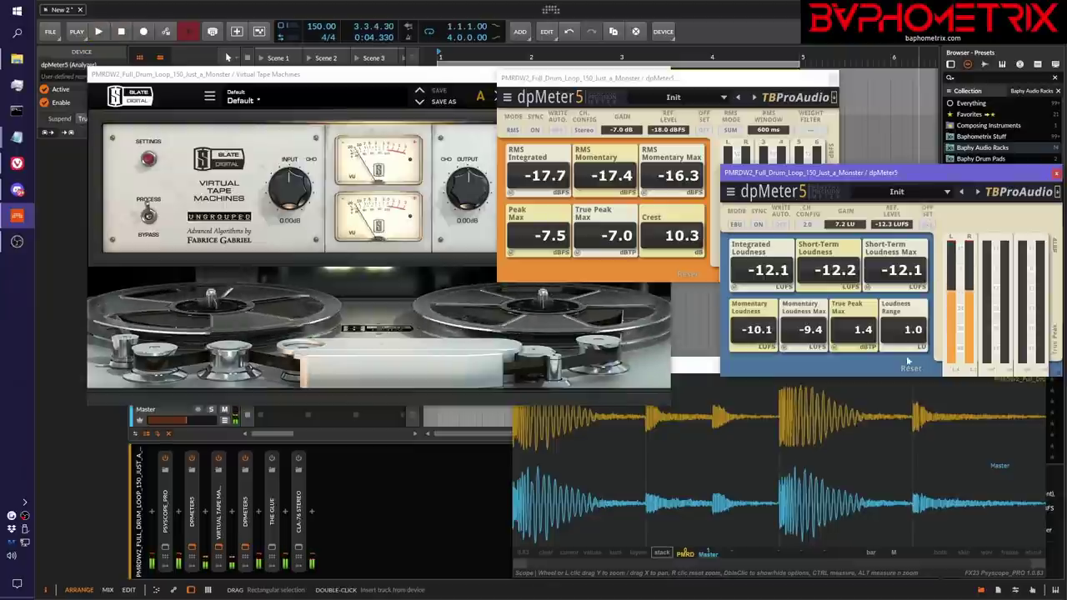
pyautogui.click(886, 471)
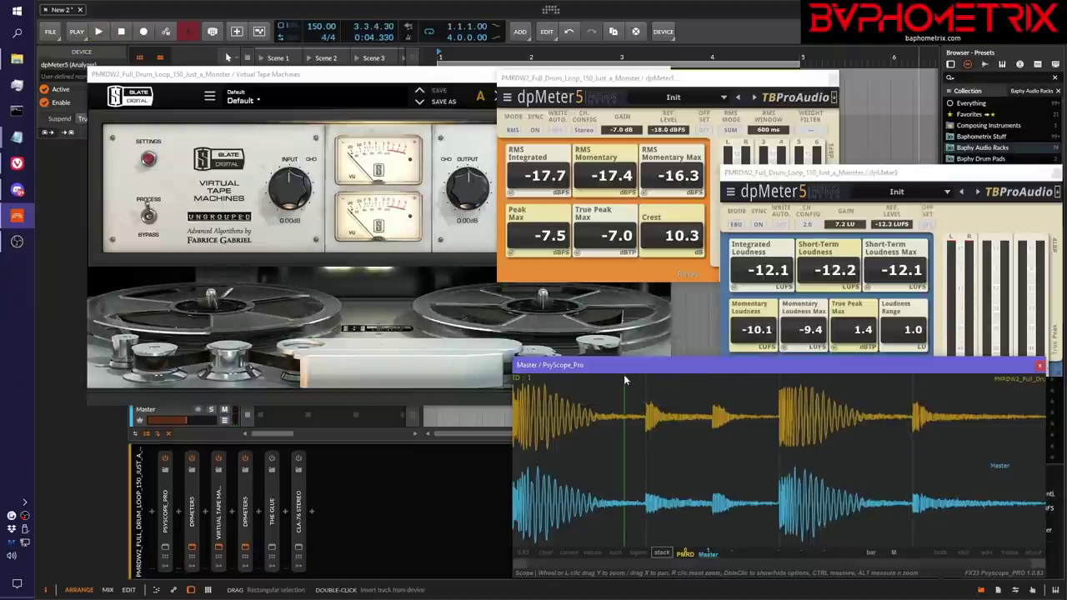
pyautogui.click(444, 92)
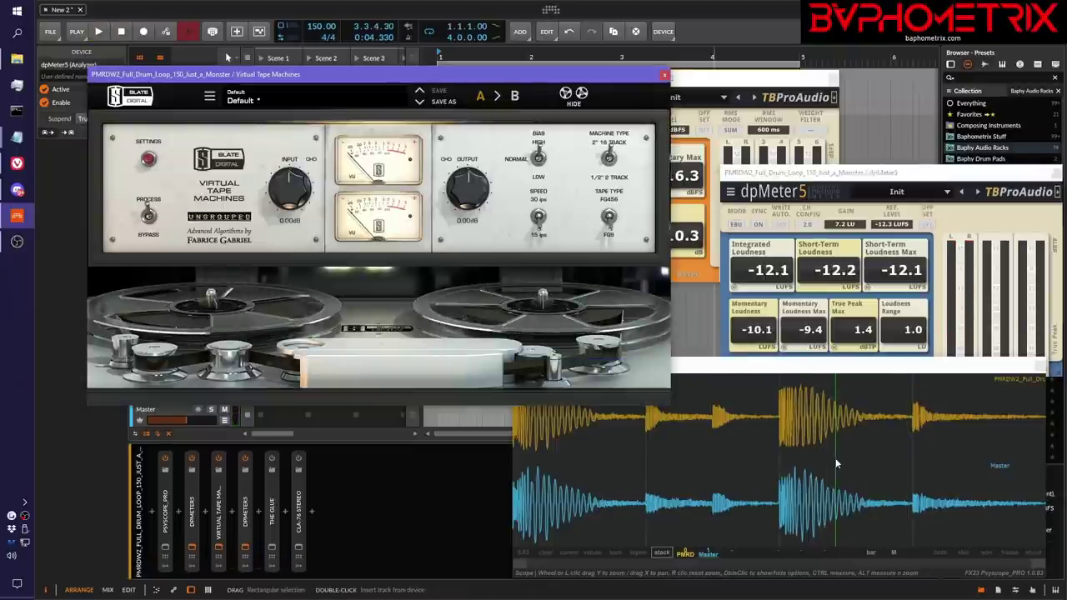
pyautogui.click(899, 368)
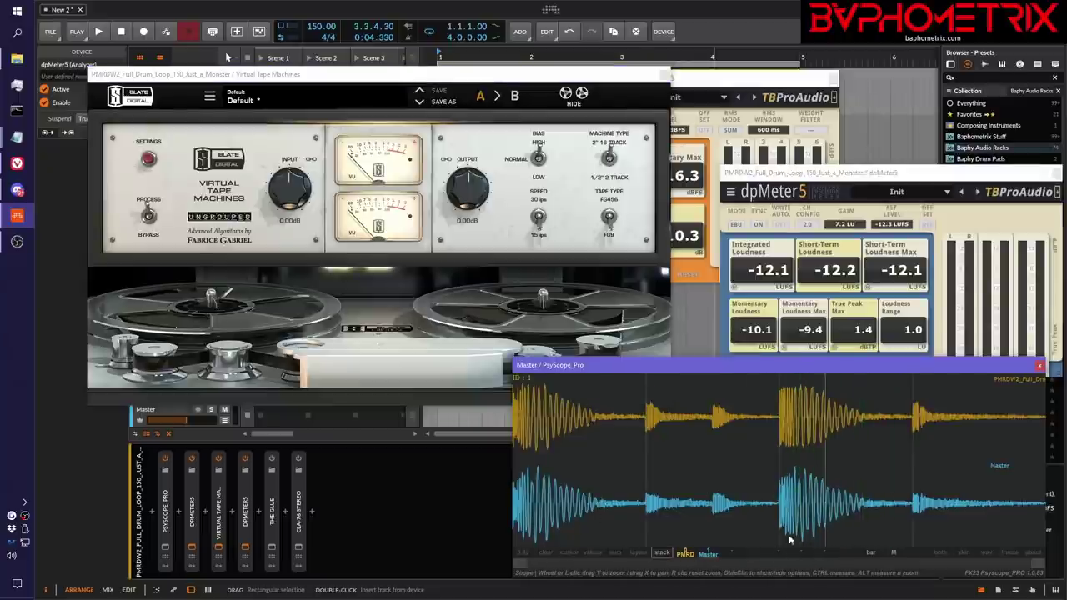
# Overlay the original and processed waveforms in PsyScope Pro for comparison, and return to the stacked view.
pyautogui.click(638, 553)
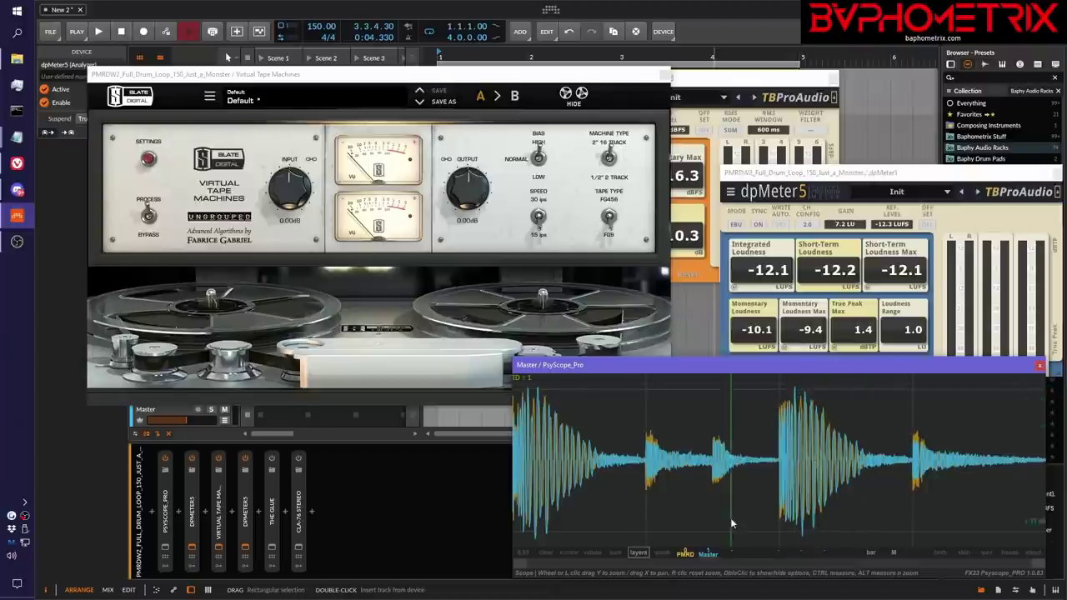
pyautogui.click(661, 552)
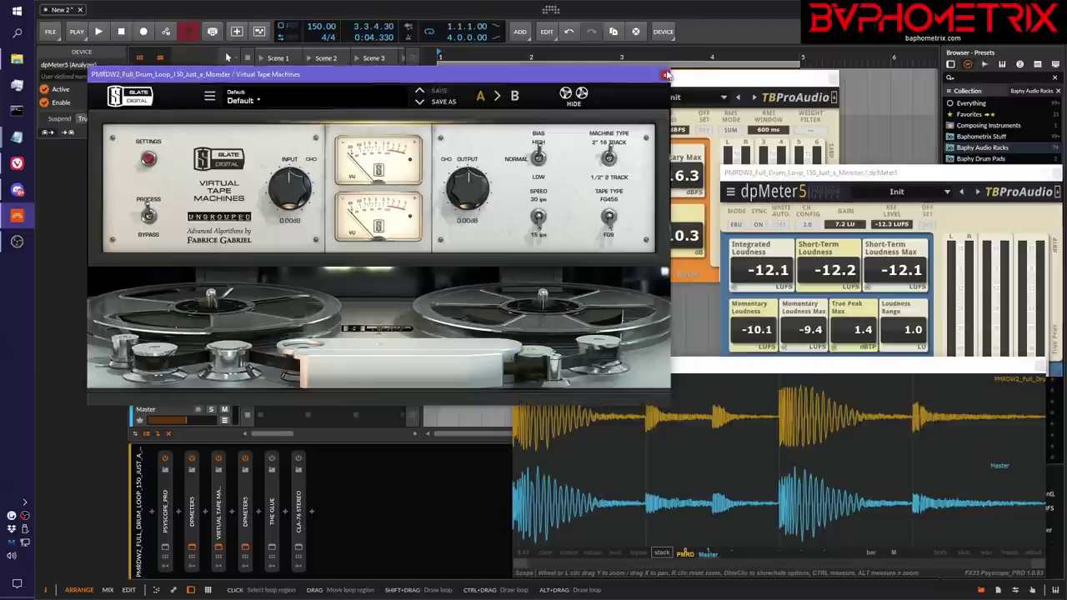
# Close the Virtual Tape Machines window, zero the gain on both dpMeter5 instances, and restore the second meter's default -23.0 LUFS reference level.
pyautogui.click(664, 75)
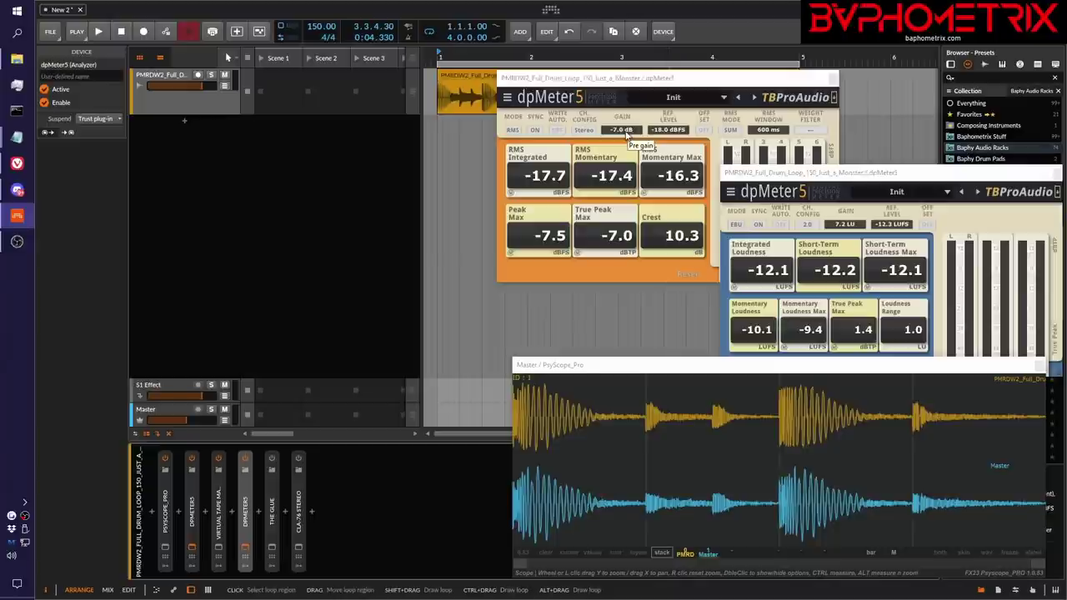
pyautogui.doubleClick(627, 129)
pyautogui.click(849, 224)
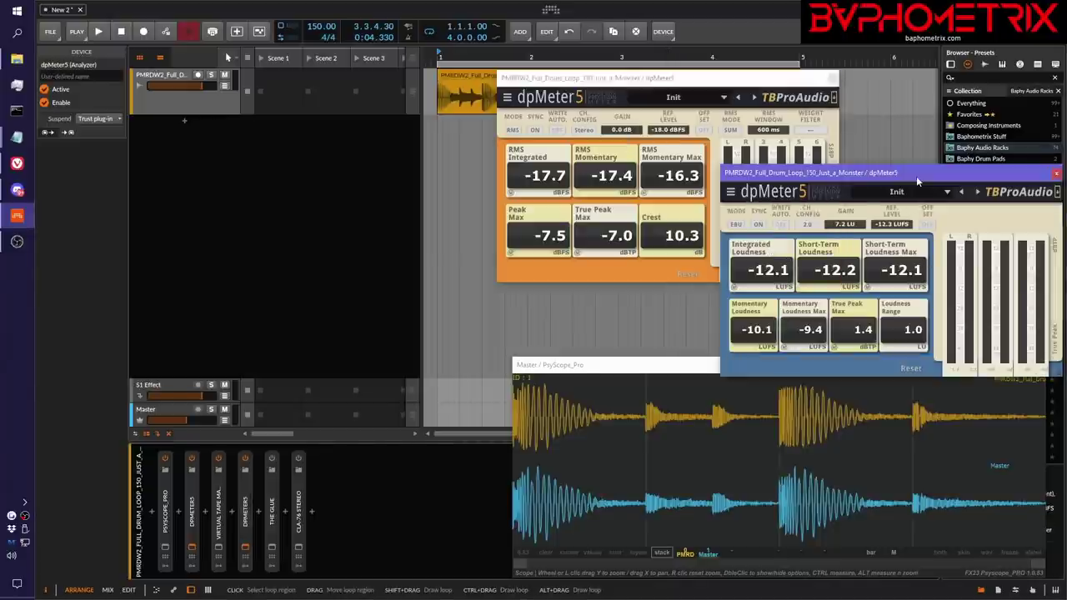
pyautogui.doubleClick(849, 224)
pyautogui.doubleClick(889, 224)
# Switch the first dpMeter5 from RMS to EBU mode.
pyautogui.click(672, 121)
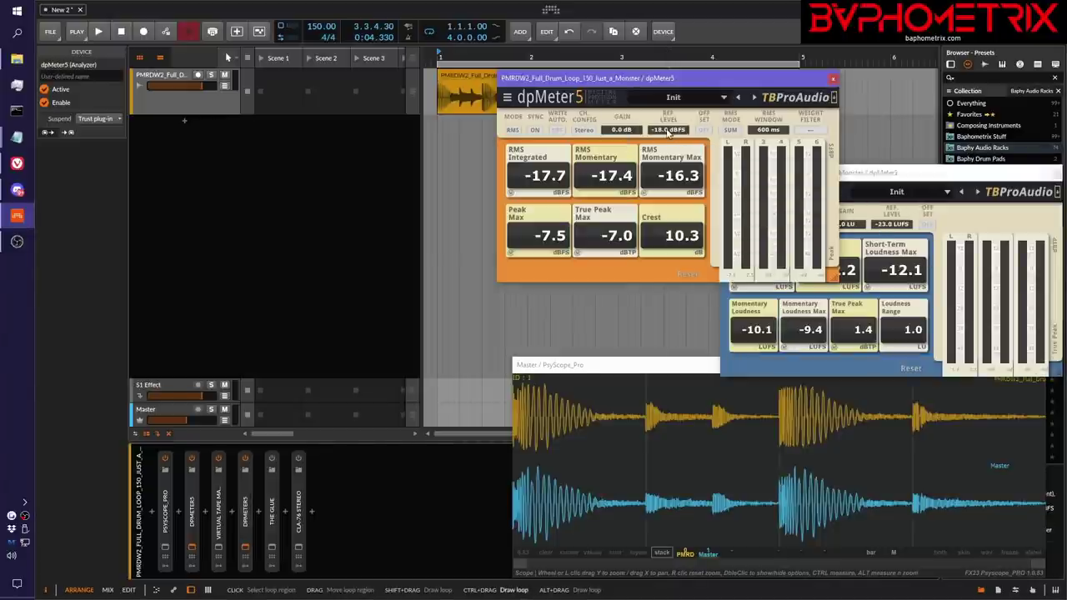
pyautogui.click(513, 131)
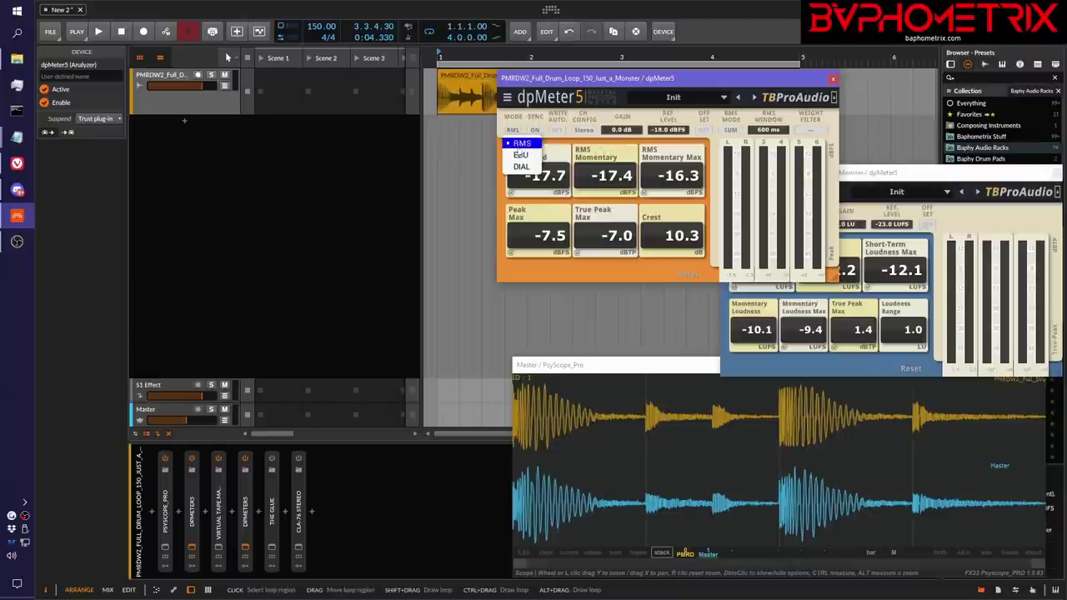
pyautogui.click(520, 156)
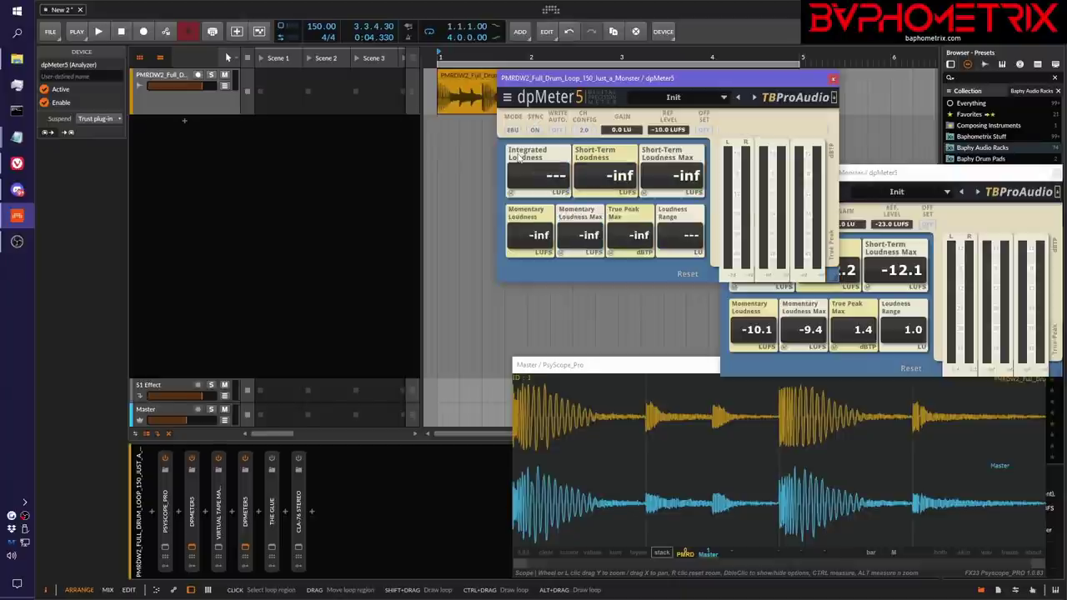
# Reorder the device chain to place one dpMeter5 before and one after CLA-76 Stereo, and open the CLA-76 window.
pyautogui.click(244, 508)
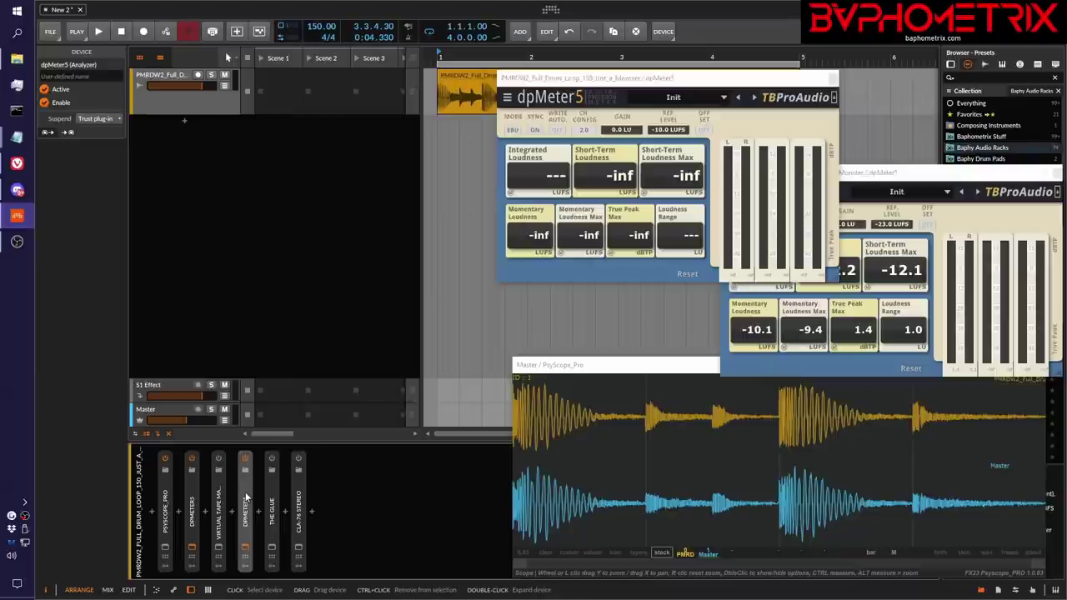
pyautogui.moveTo(245, 497); pyautogui.dragTo(310, 501)
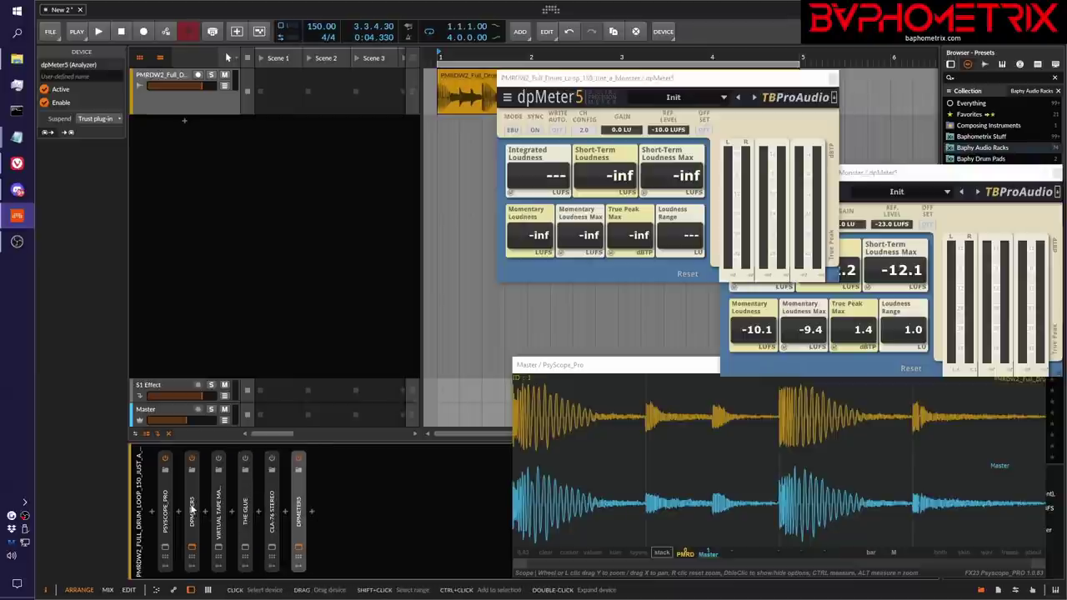
pyautogui.moveTo(191, 509); pyautogui.dragTo(250, 510)
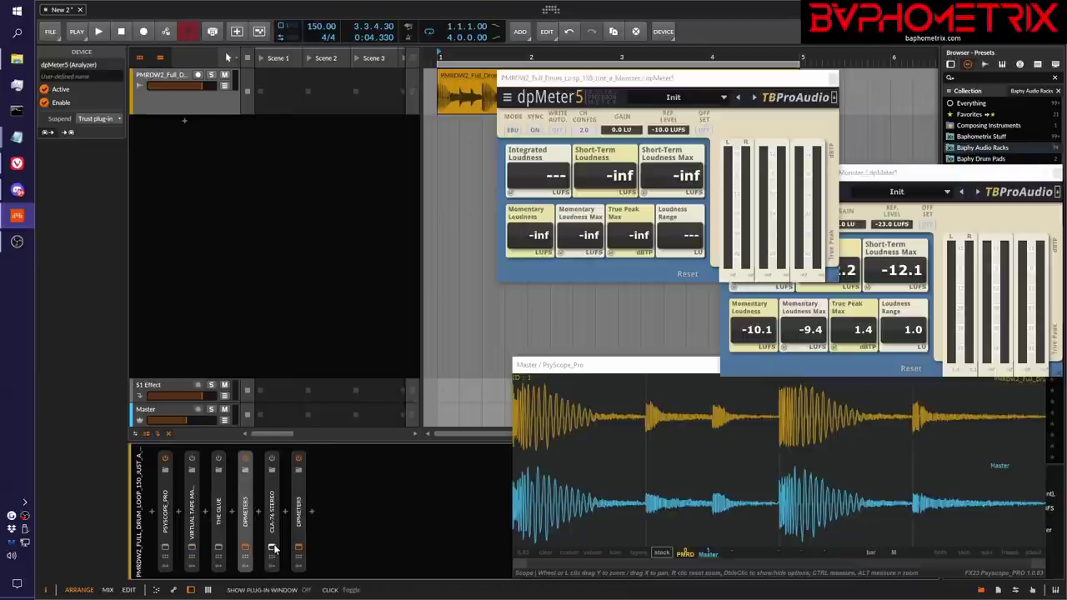
pyautogui.click(273, 547)
pyautogui.moveTo(330, 362); pyautogui.dragTo(315, 254)
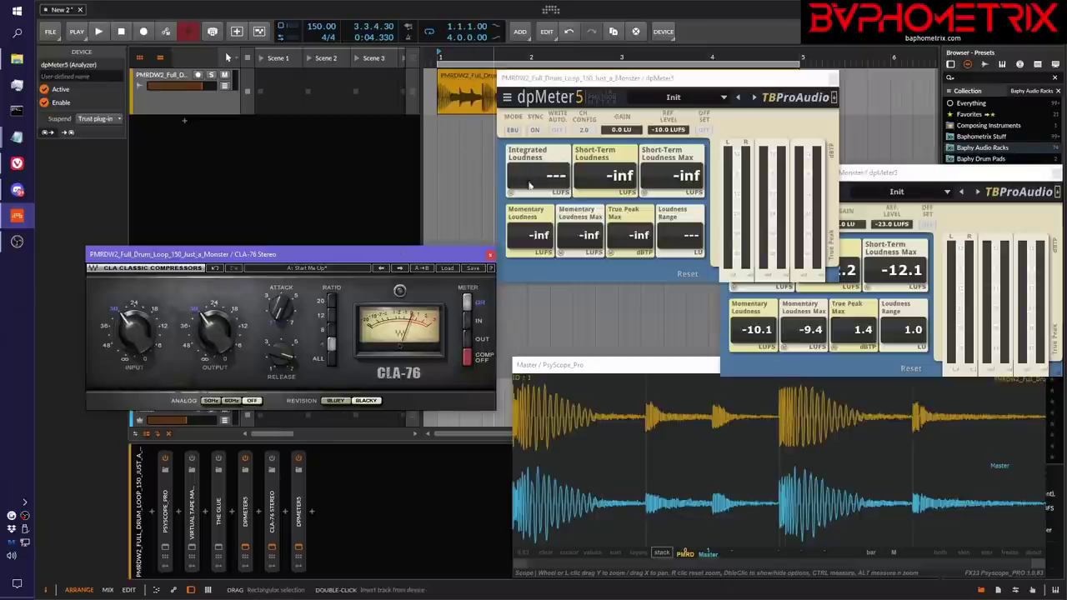
# Play the drum loop through both dpMeter5 instances to measure its integrated loudness.
pyautogui.click(245, 504)
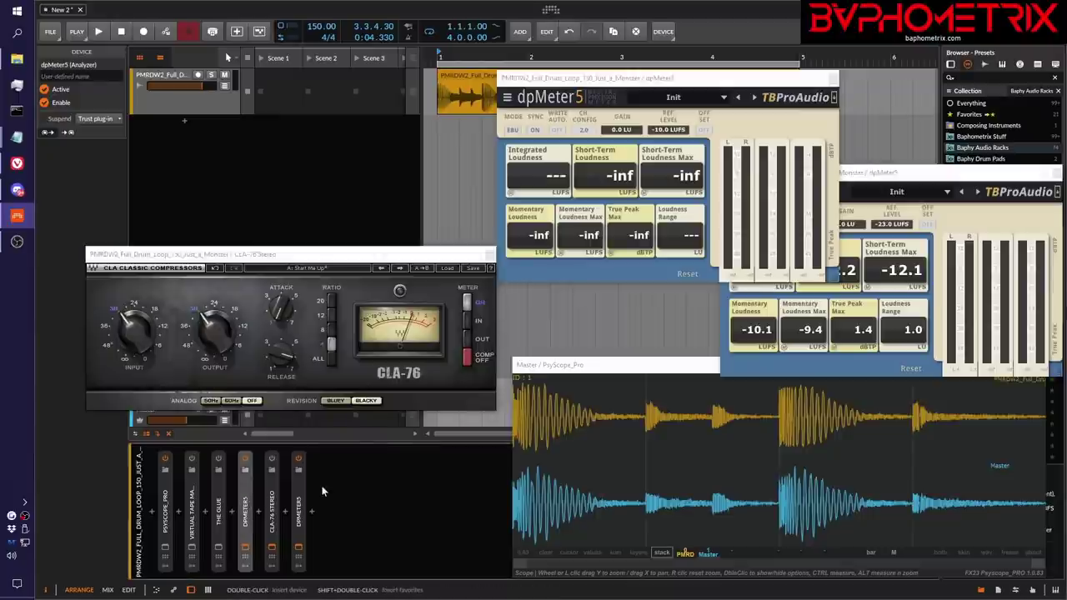
pyautogui.press('space')
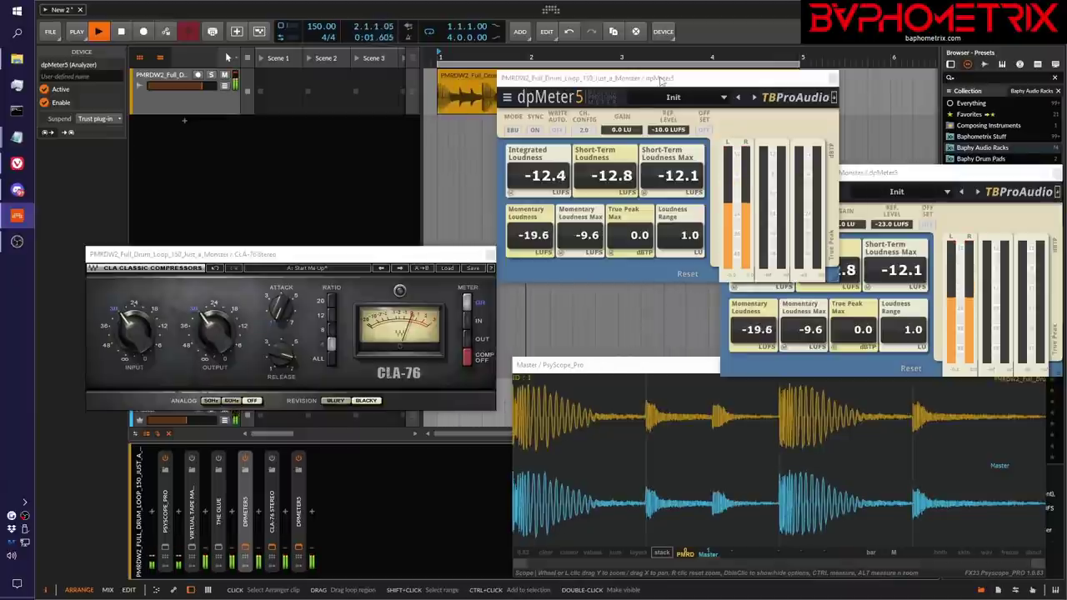
pyautogui.press('space')
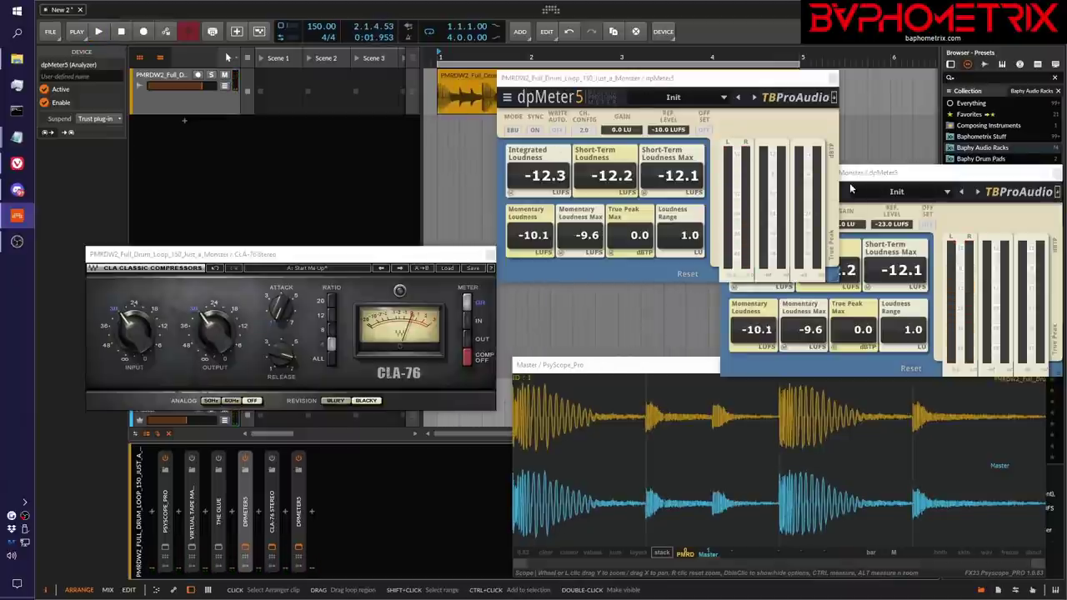
# Set the second dpMeter5's reference level to -12.3 LUFS and switch the first dpMeter5 to RMS mode.
pyautogui.click(895, 225)
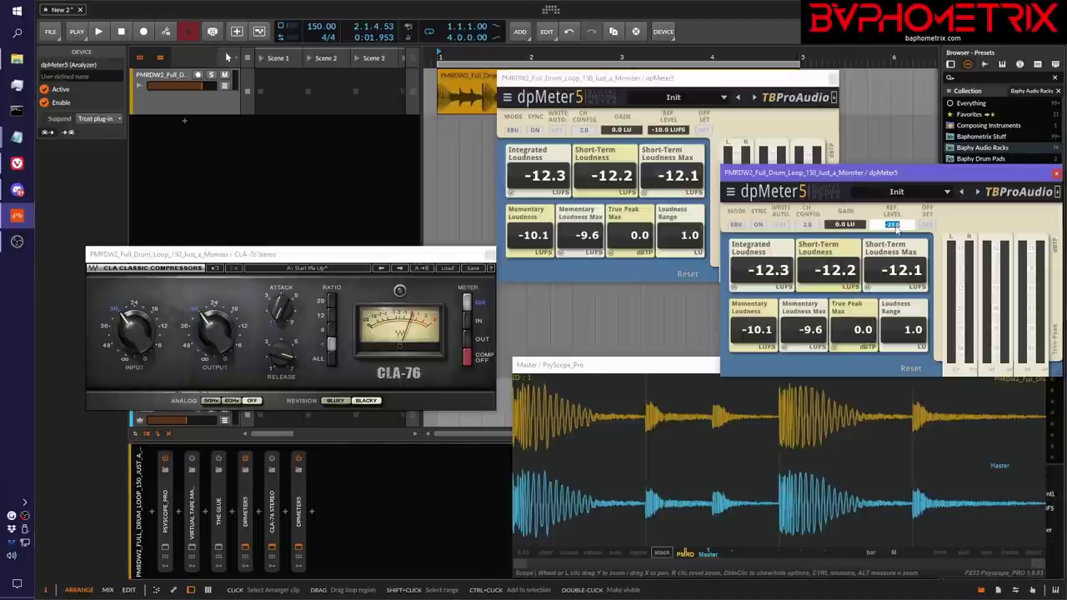
pyautogui.write('-12.3')
pyautogui.press('Return')
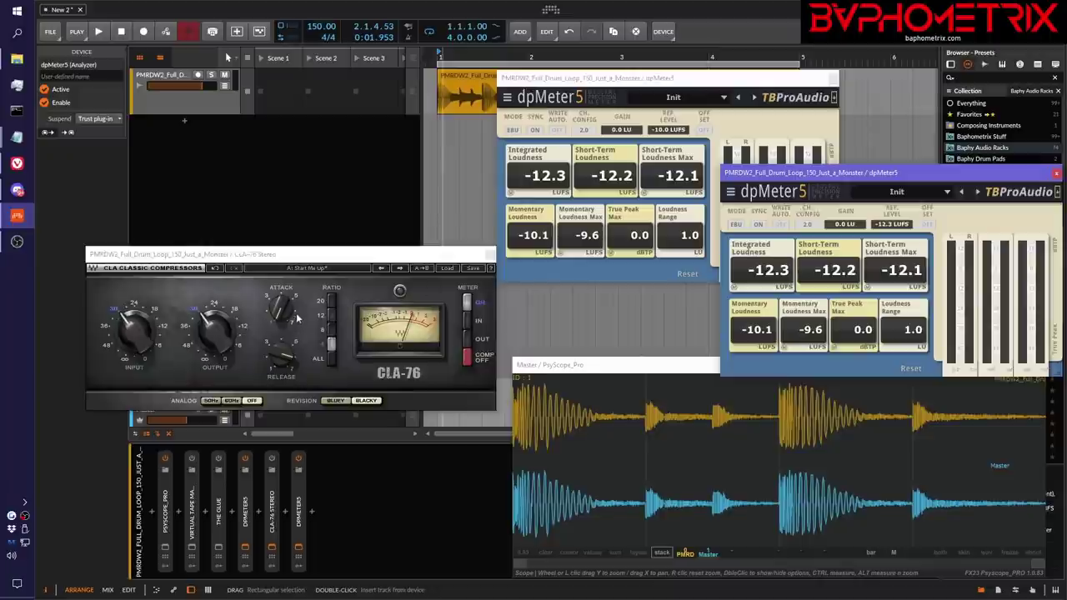
pyautogui.click(512, 130)
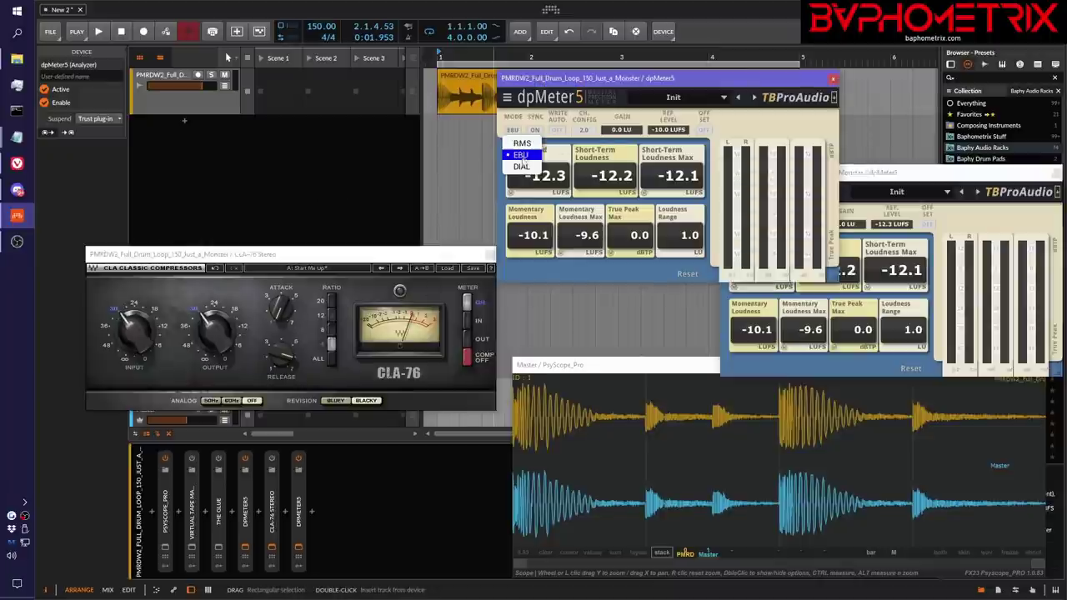
pyautogui.click(515, 153)
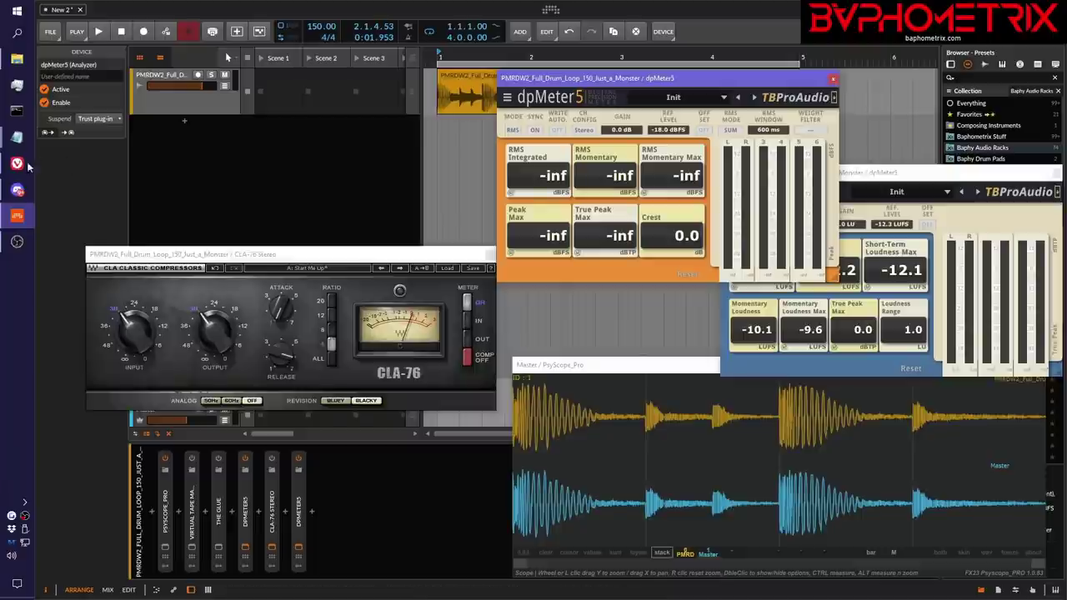
# Switch to the Vivaldi browser, examine the CLA-76 User Manual's threshold information for the 4:1 and 20:1 ratios, and return to Bitwig Studio.
pyautogui.moveTo(23, 167)
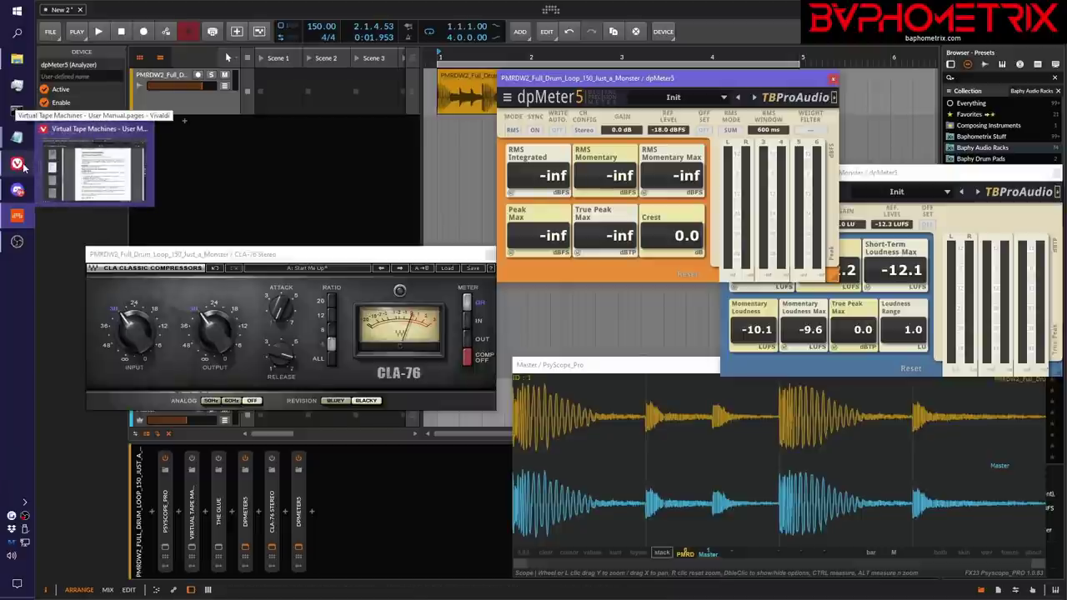
pyautogui.click(23, 166)
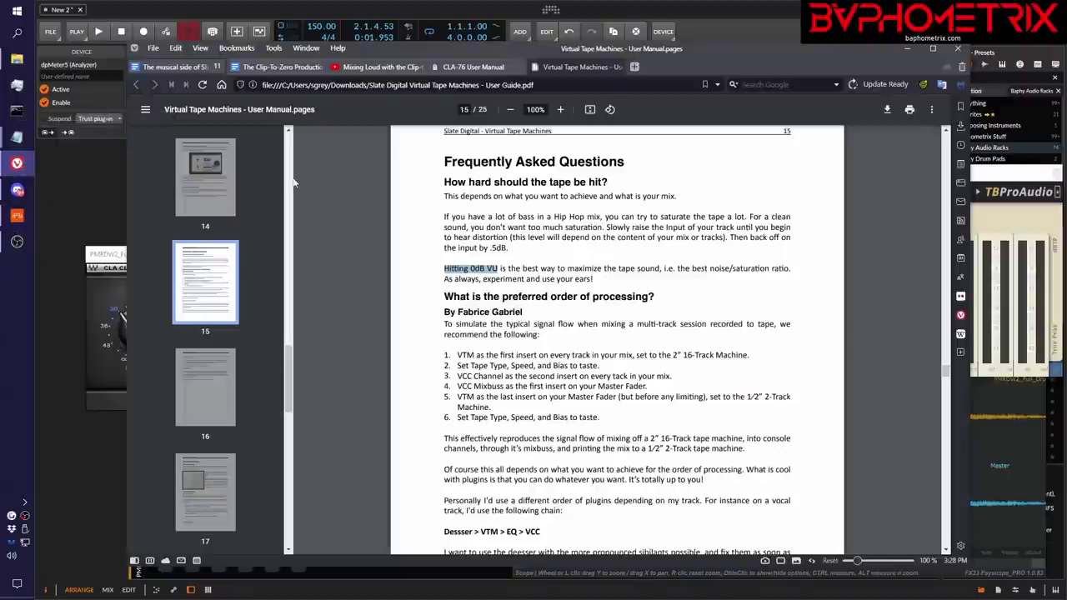
pyautogui.click(453, 67)
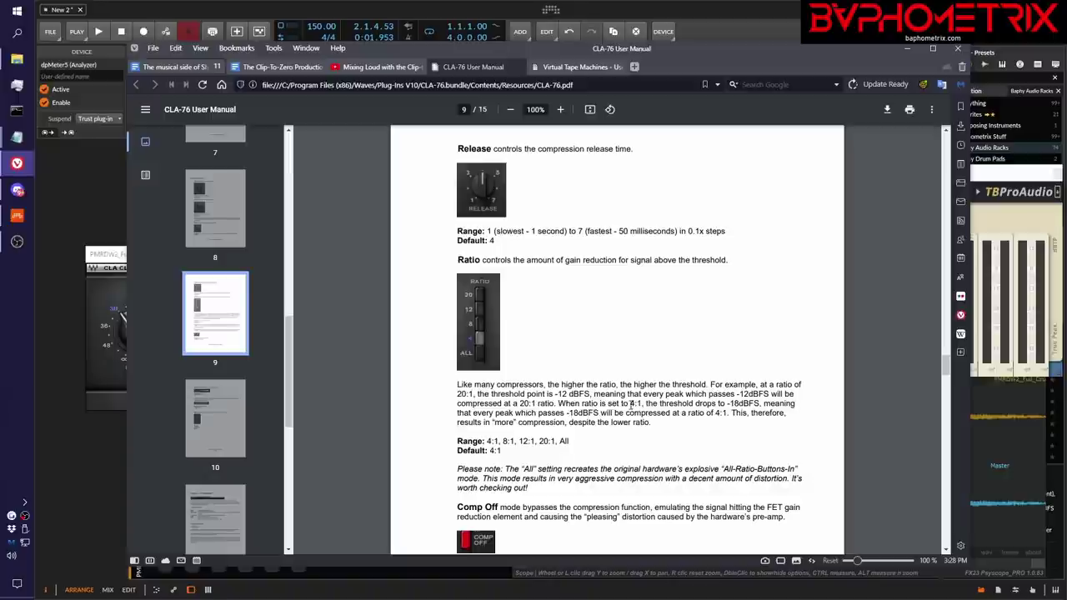
pyautogui.moveTo(631, 403); pyautogui.dragTo(642, 403)
pyautogui.click(569, 413)
pyautogui.moveTo(570, 413); pyautogui.dragTo(600, 413)
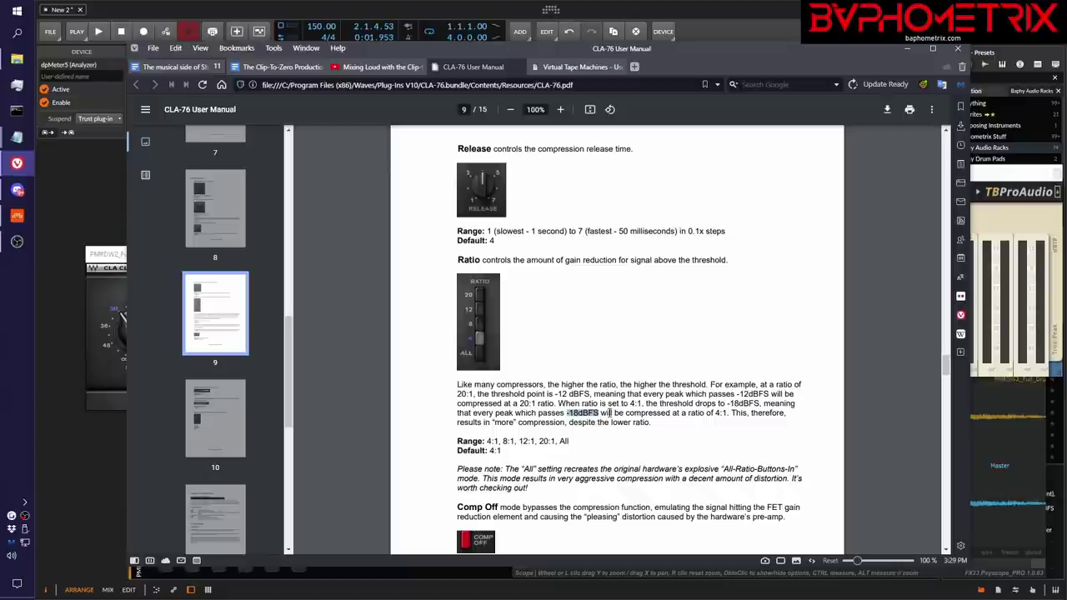
pyautogui.click(523, 404)
pyautogui.moveTo(521, 404); pyautogui.dragTo(536, 405)
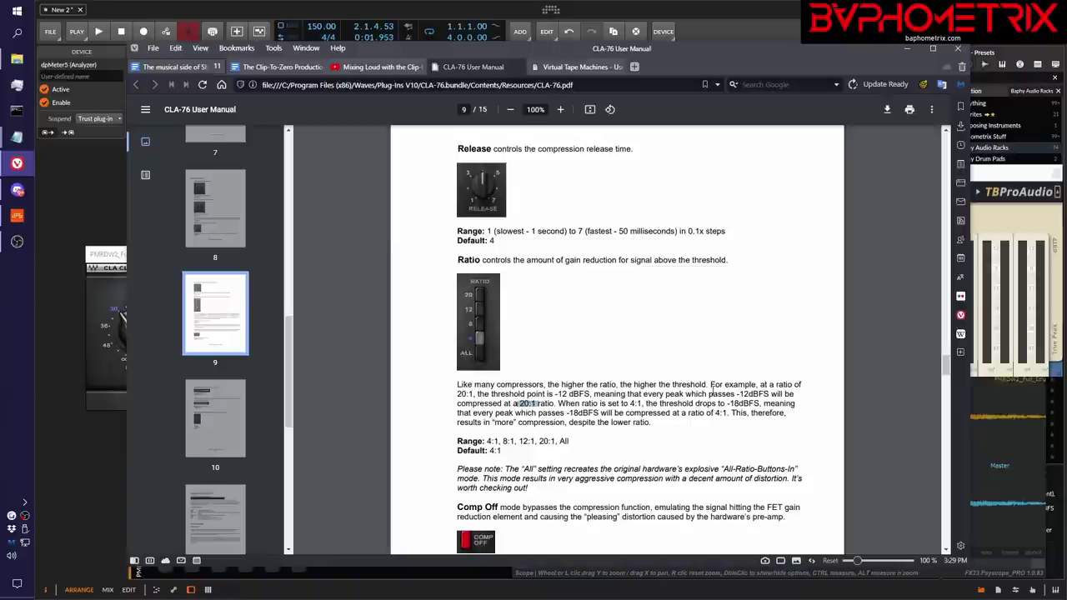
pyautogui.moveTo(736, 393); pyautogui.dragTo(769, 395)
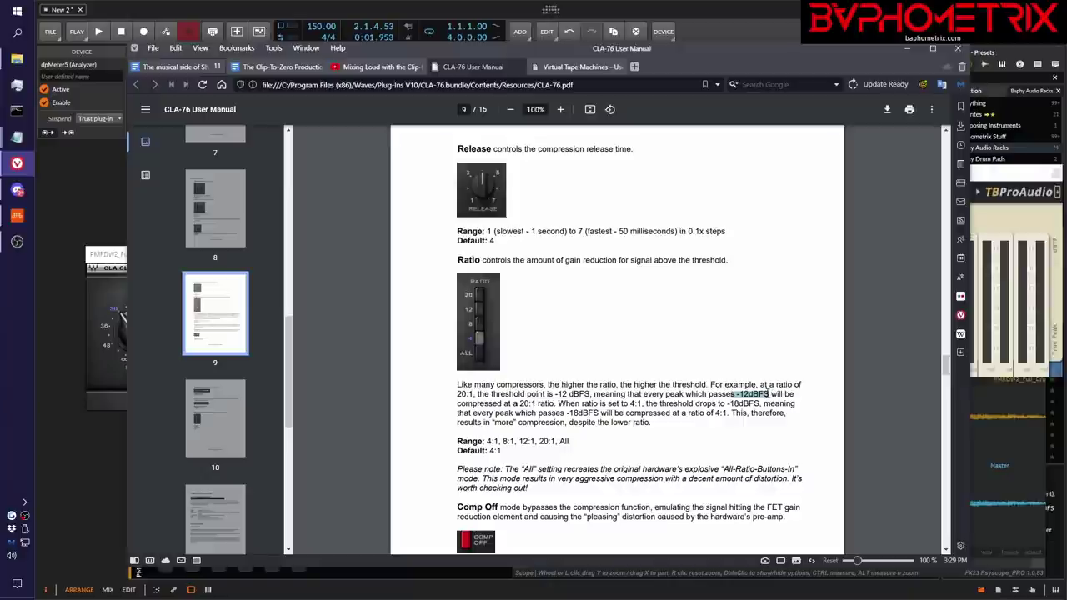
pyautogui.click(632, 404)
pyautogui.doubleClick(631, 403)
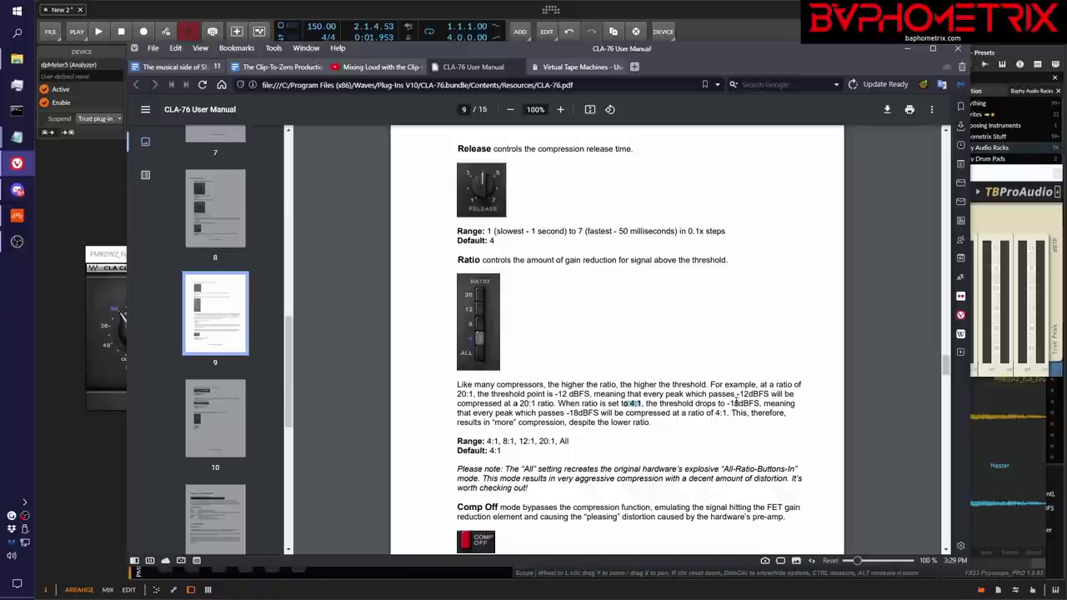
pyautogui.moveTo(728, 404); pyautogui.dragTo(759, 404)
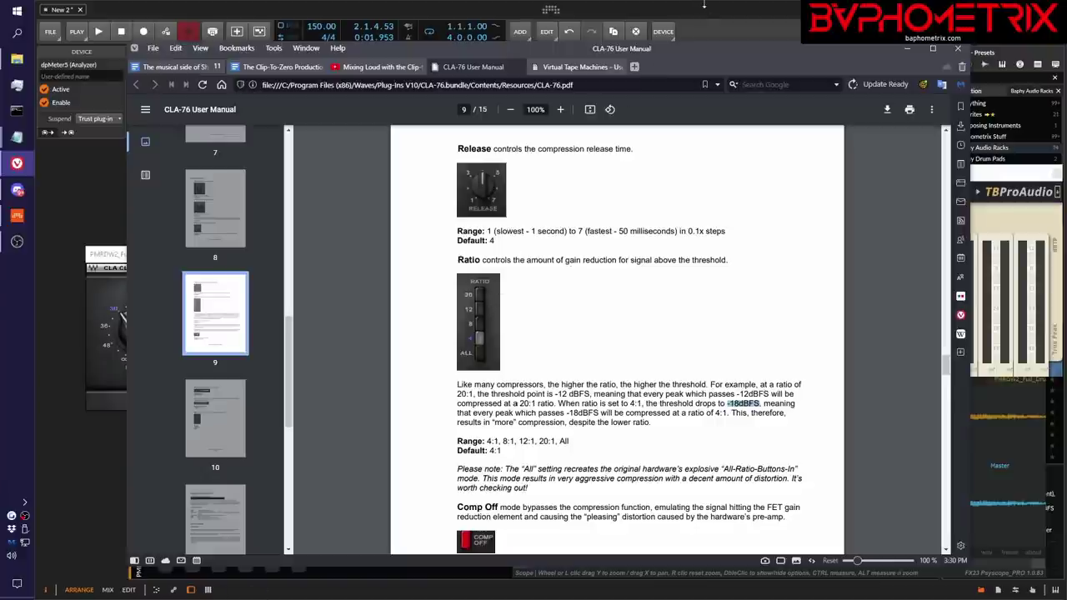
pyautogui.click(693, 39)
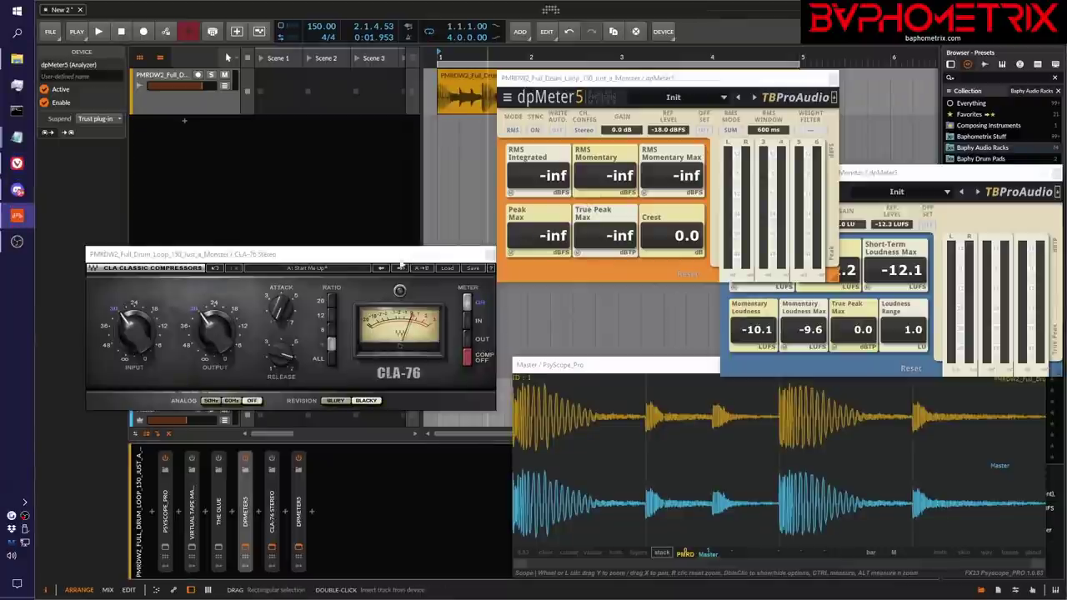
# Check the CLA-76's 4:1 ratio setting and play the loop to measure its RMS and peak levels on the first dpMeter5.
pyautogui.click(333, 349)
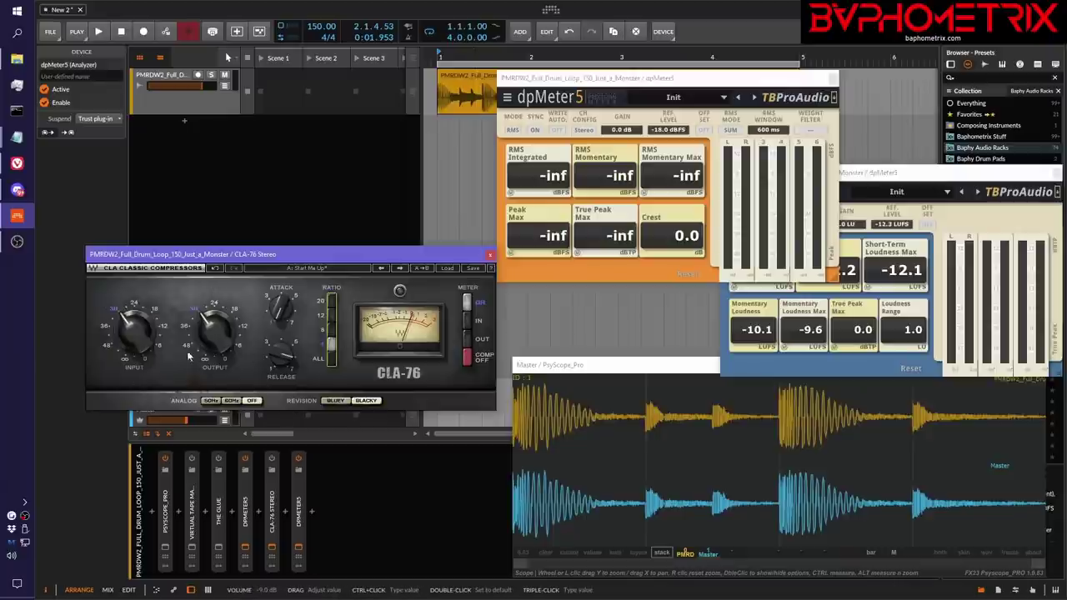
pyautogui.moveTo(224, 329)
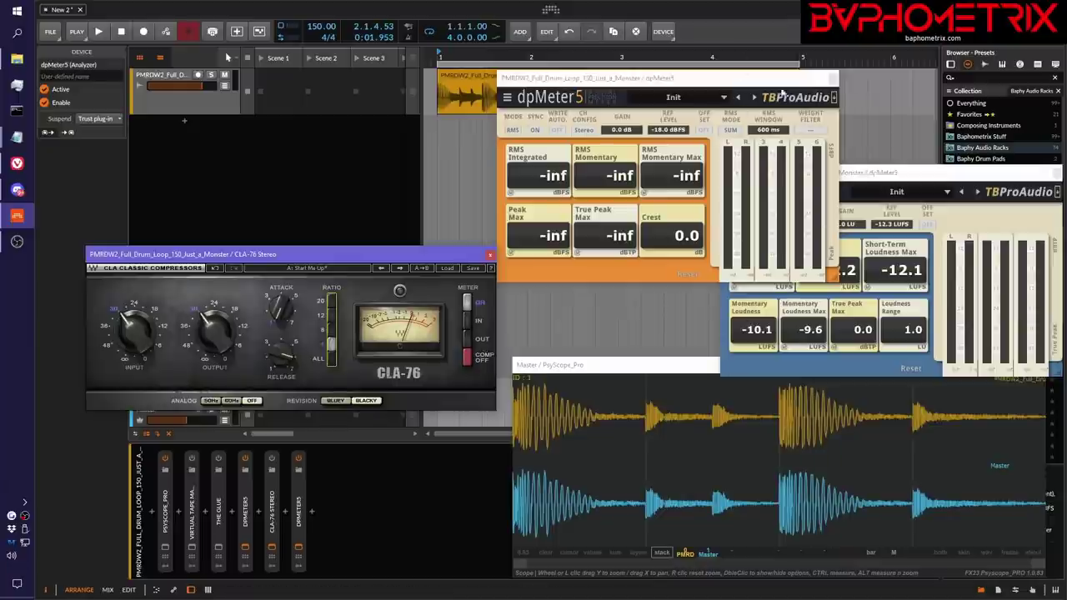
pyautogui.press('space')
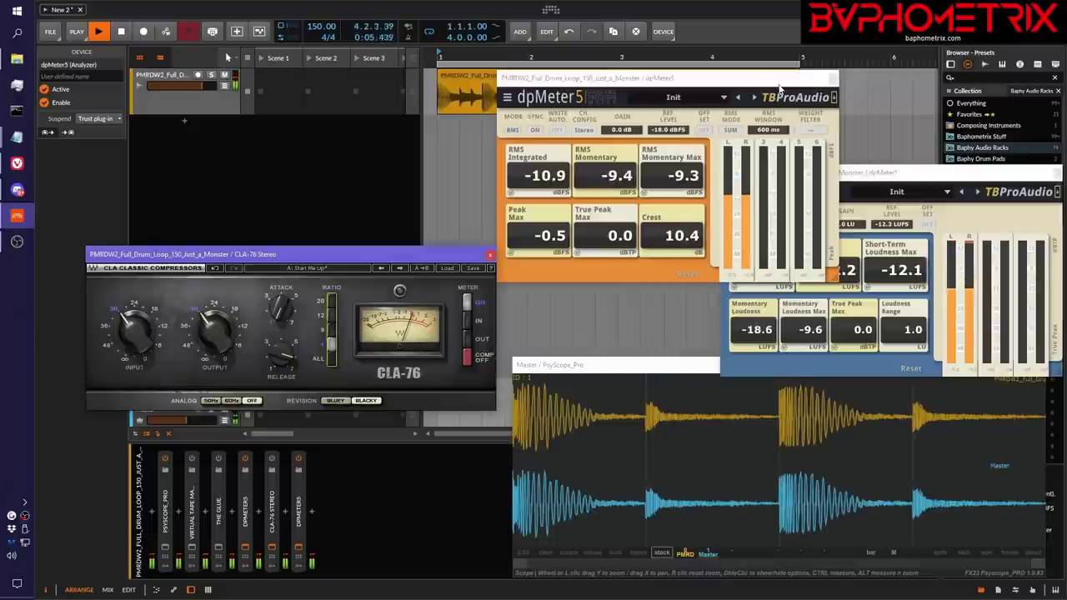
pyautogui.press('space')
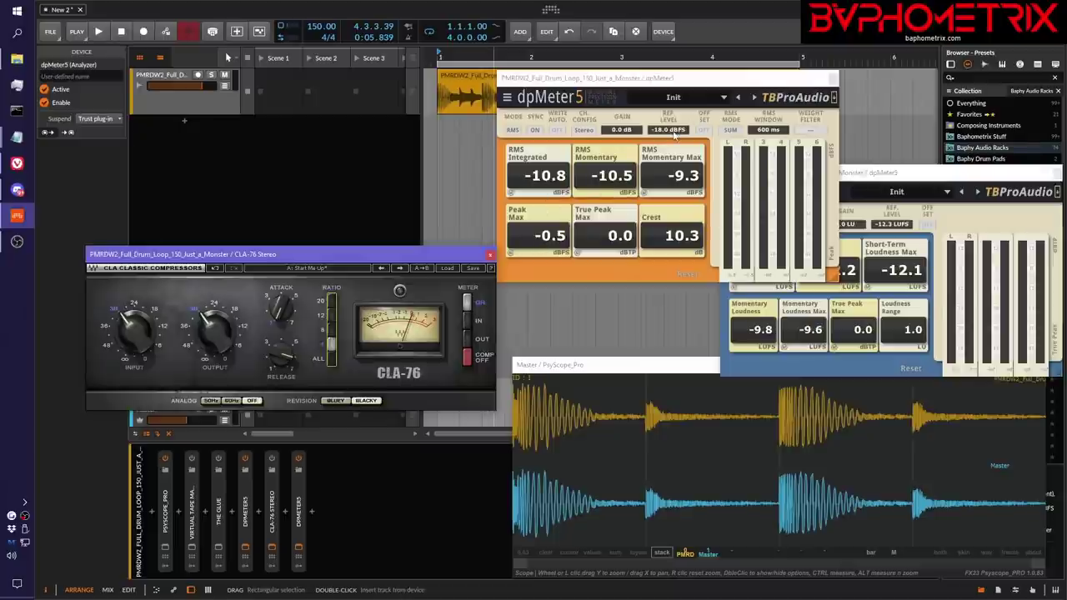
# Reset the first dpMeter5's readings, set its gain to -17.5 dB, and play the loop to recheck its peak level.
pyautogui.click(512, 256)
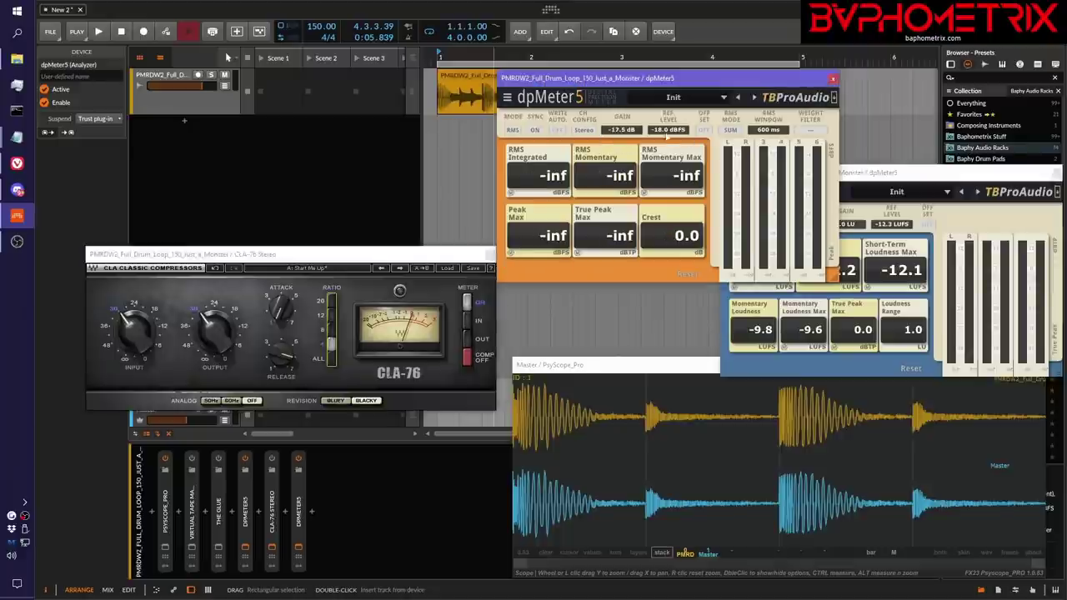
pyautogui.click(331, 343)
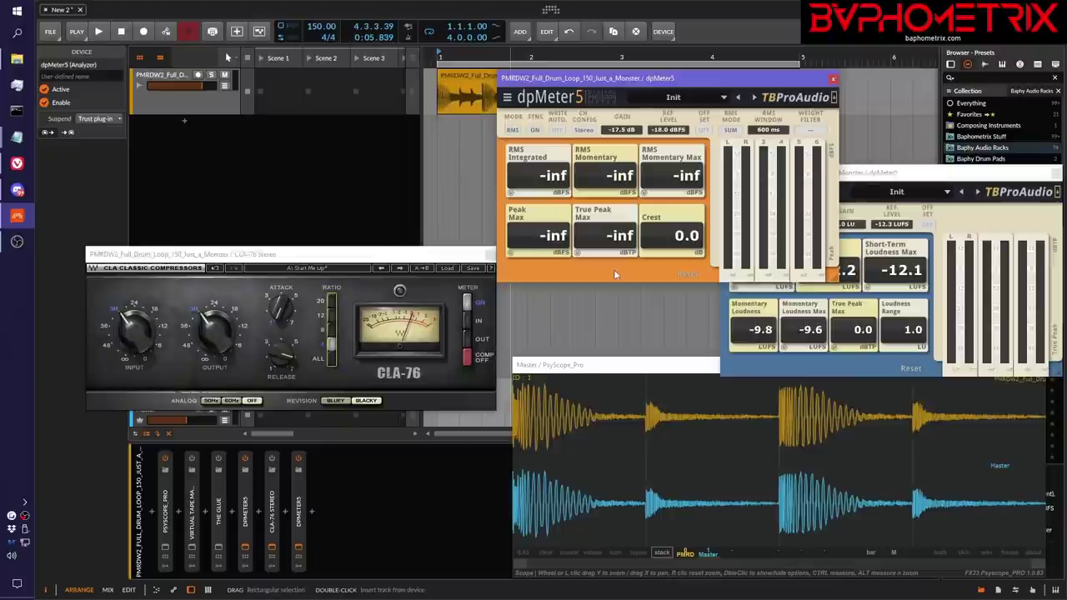
pyautogui.press('space')
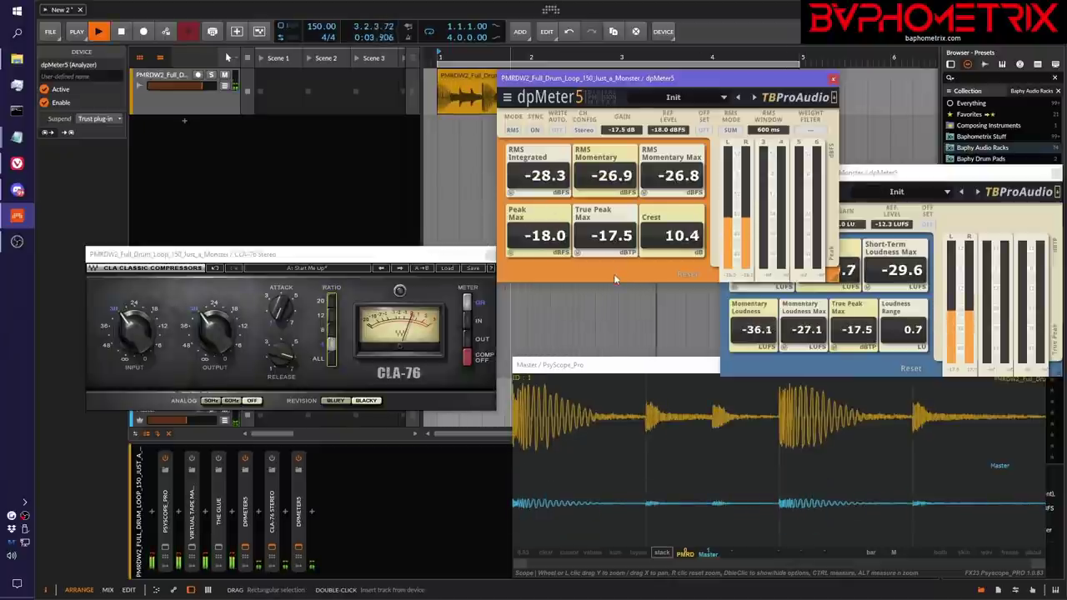
pyautogui.press('space')
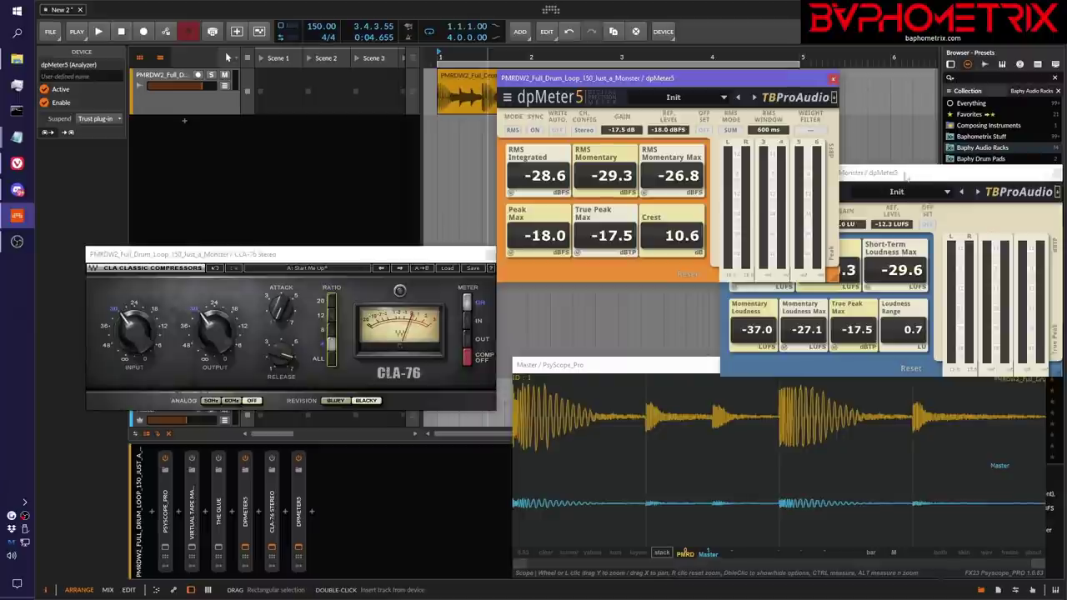
# Set the second dpMeter5's gain to 17.5 LU to match its reference level and play the loop to check the loudness.
pyautogui.click(906, 173)
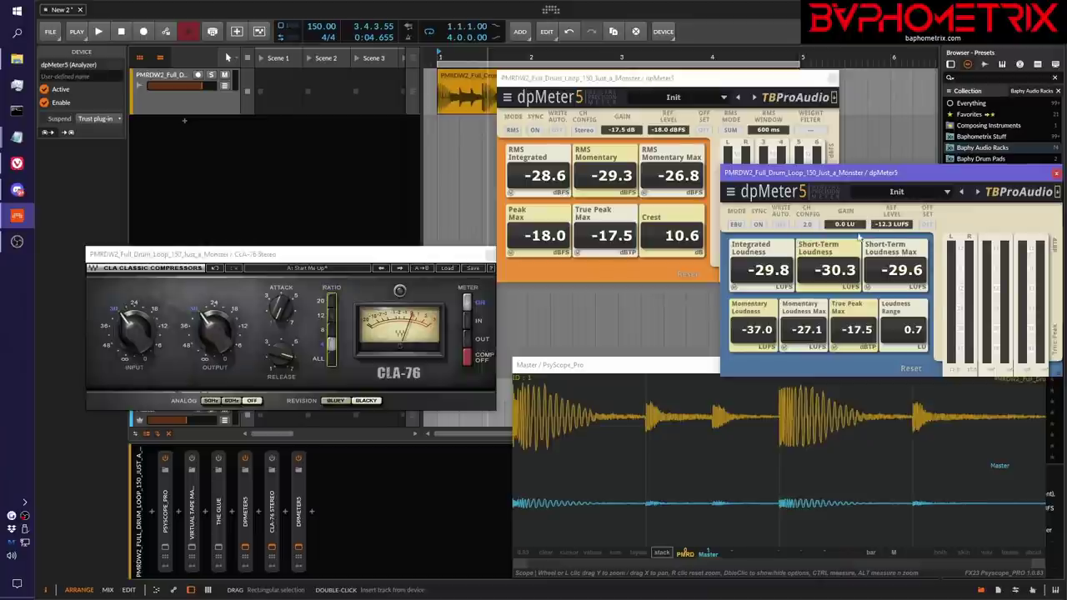
pyautogui.click(737, 291)
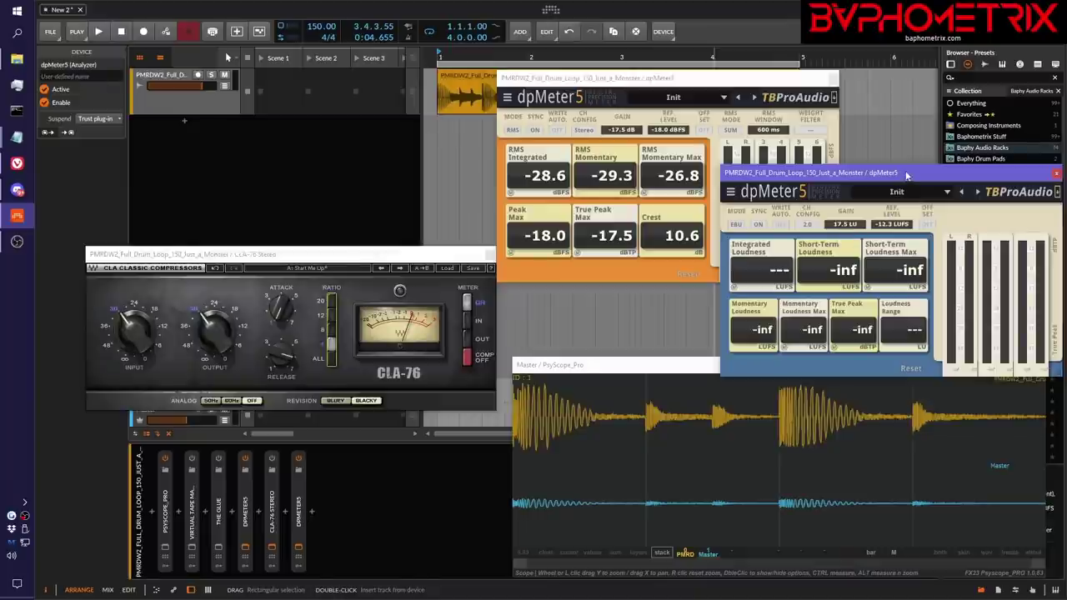
pyautogui.press('space')
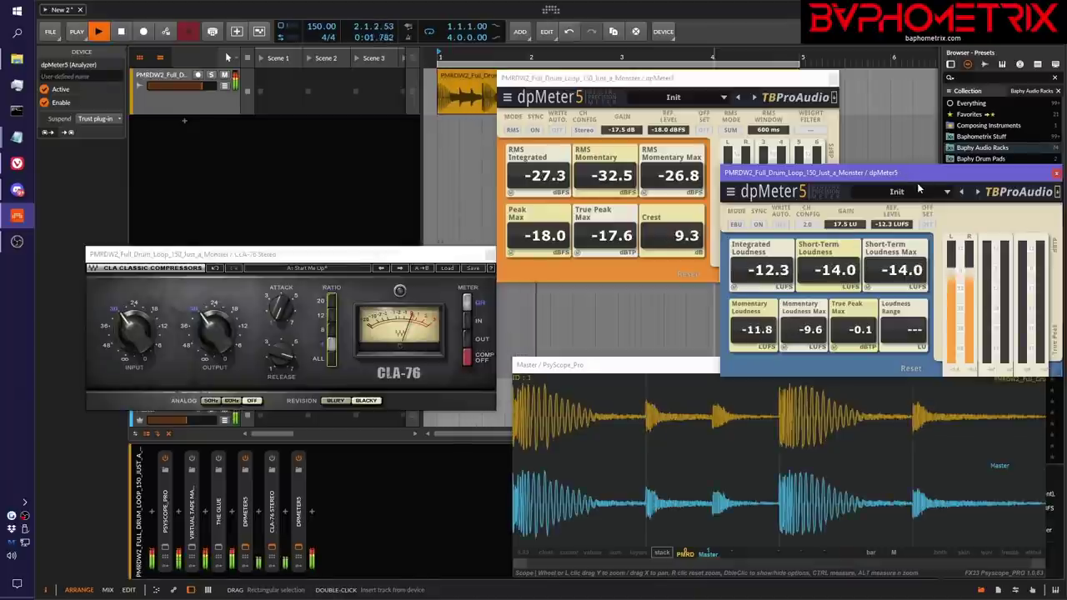
pyautogui.press('space')
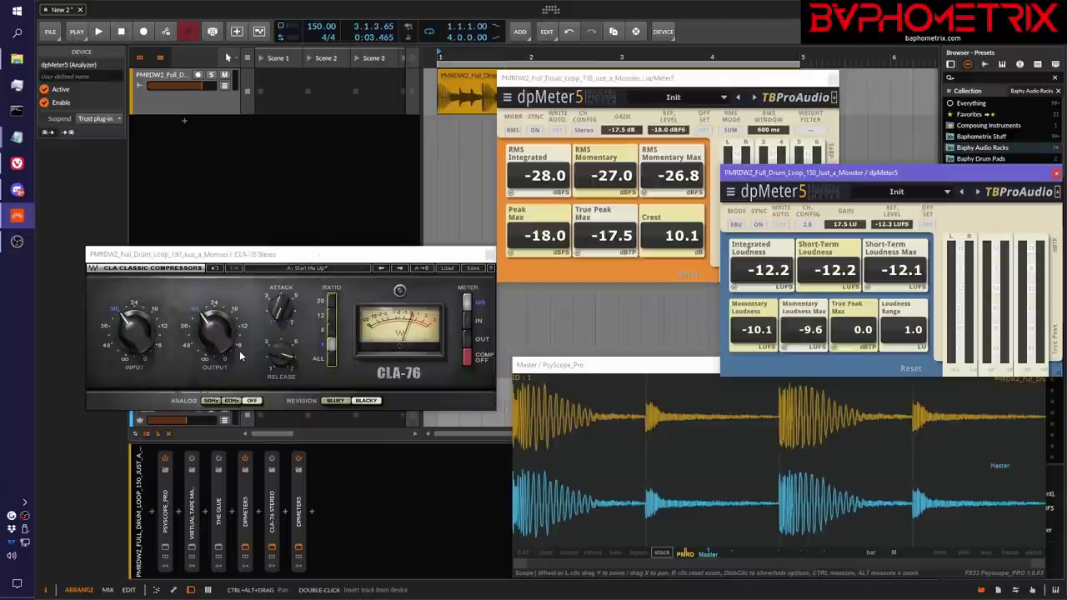
# Enable the CLA-76 device and cycle its meter through IN and OUT back to GR.
pyautogui.click(273, 461)
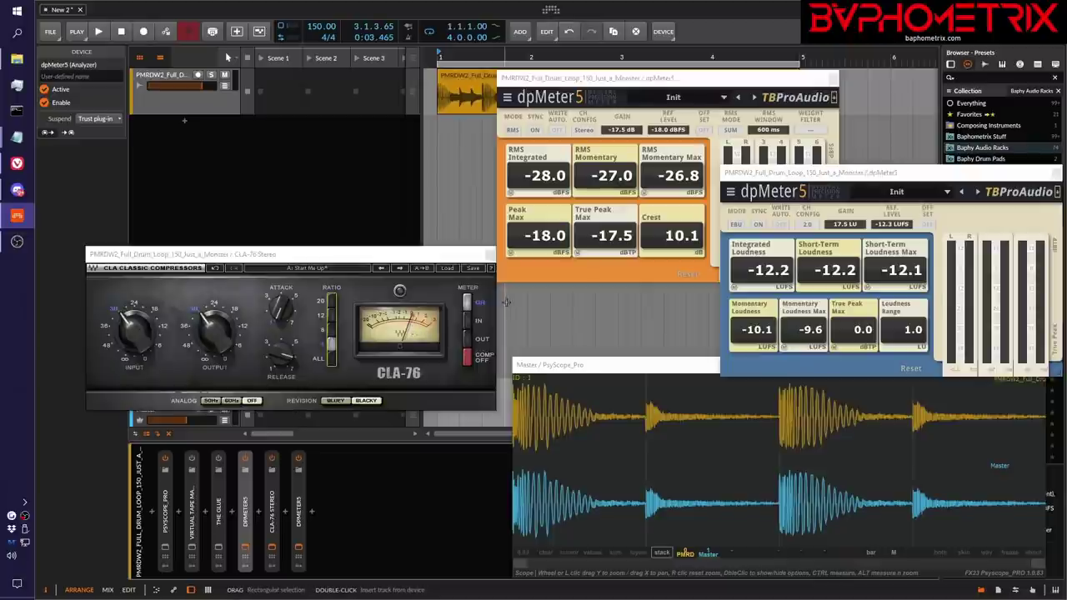
pyautogui.click(469, 320)
pyautogui.click(471, 342)
pyautogui.click(467, 304)
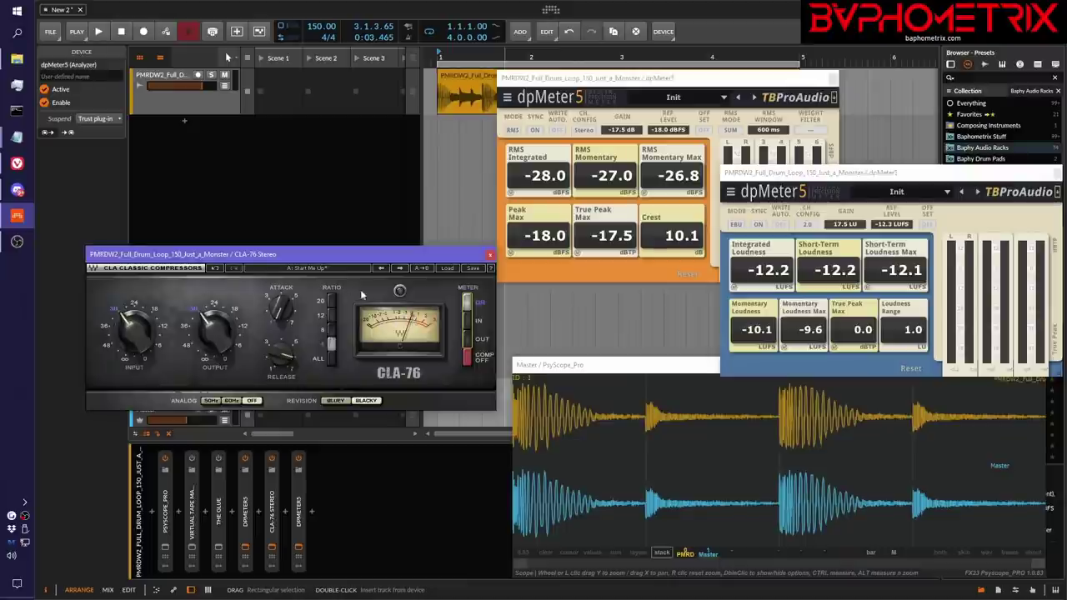
# Try the CLA-76's attack at a setting of about 6.26 and return it to its earlier position.
pyautogui.moveTo(281, 310)
pyautogui.moveTo(281, 310); pyautogui.dragTo(281, 334)
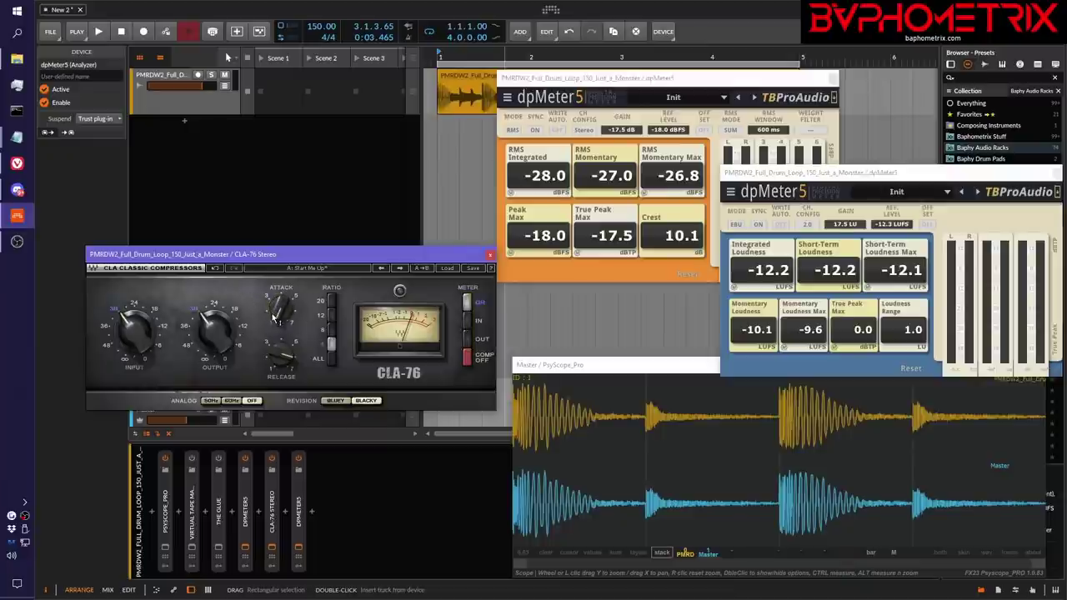
pyautogui.moveTo(275, 318); pyautogui.dragTo(276, 242)
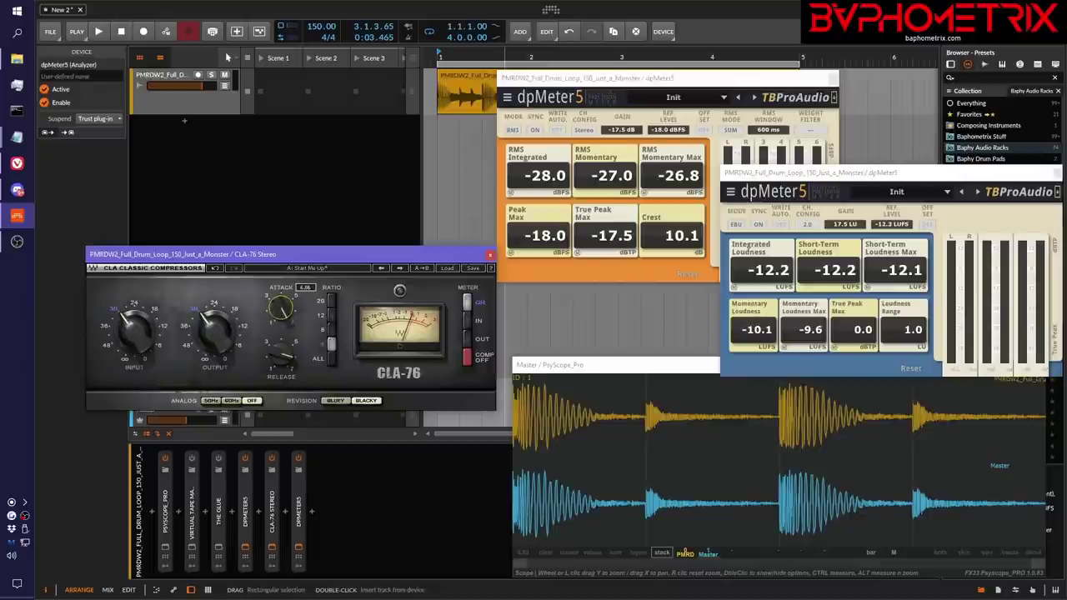
pyautogui.moveTo(276, 242); pyautogui.dragTo(276, 319)
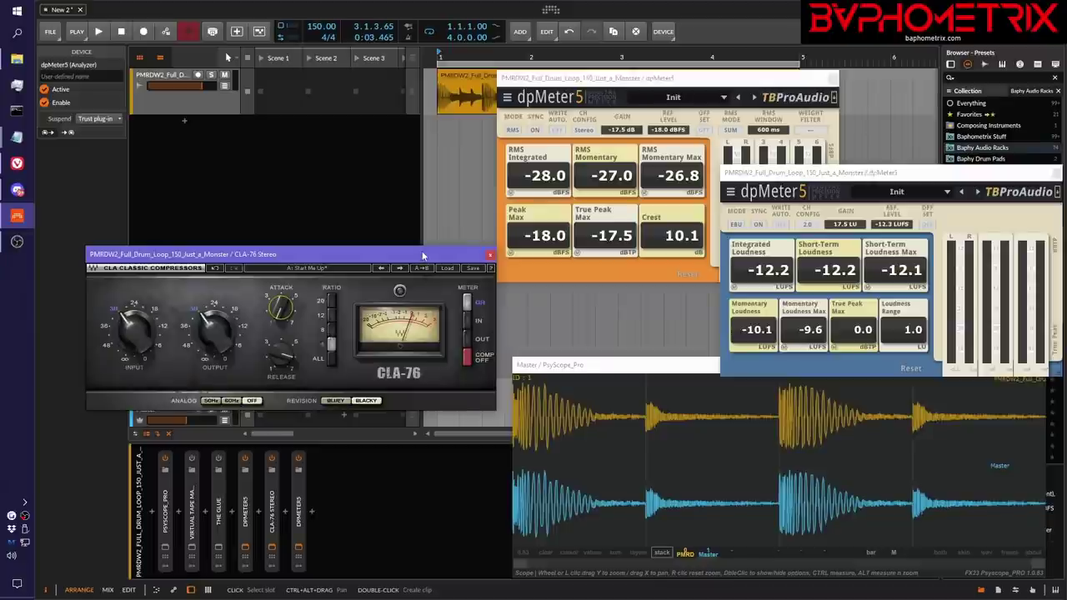
# Measure the loudness after the CLA-76, set the second dpMeter5's gain to 28.7 LU to match its reference, and replay the loop.
pyautogui.press('space')
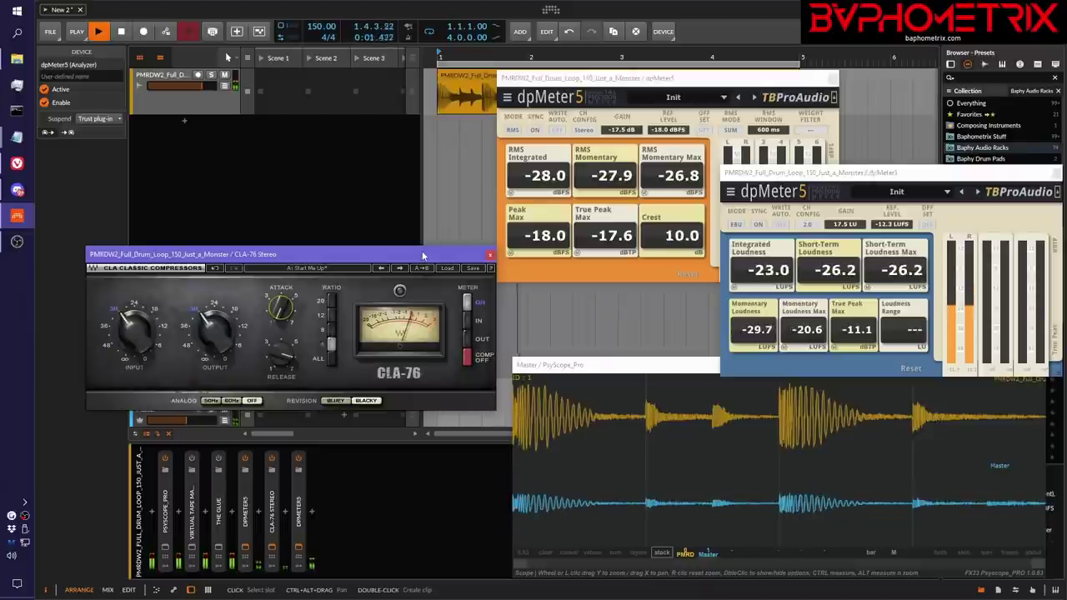
pyautogui.press('space')
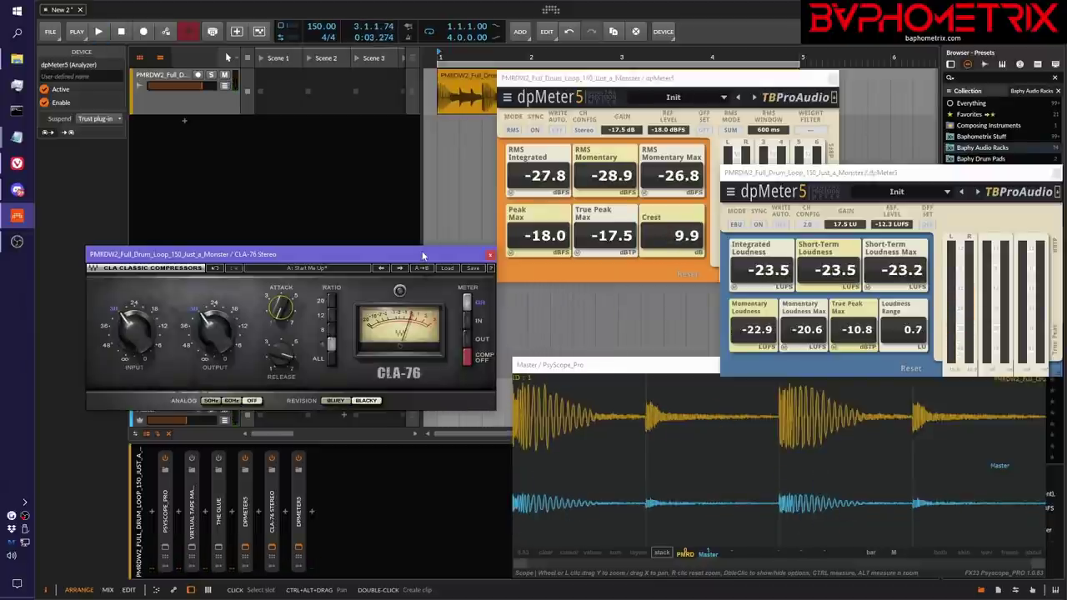
pyautogui.click(734, 287)
pyautogui.press('space')
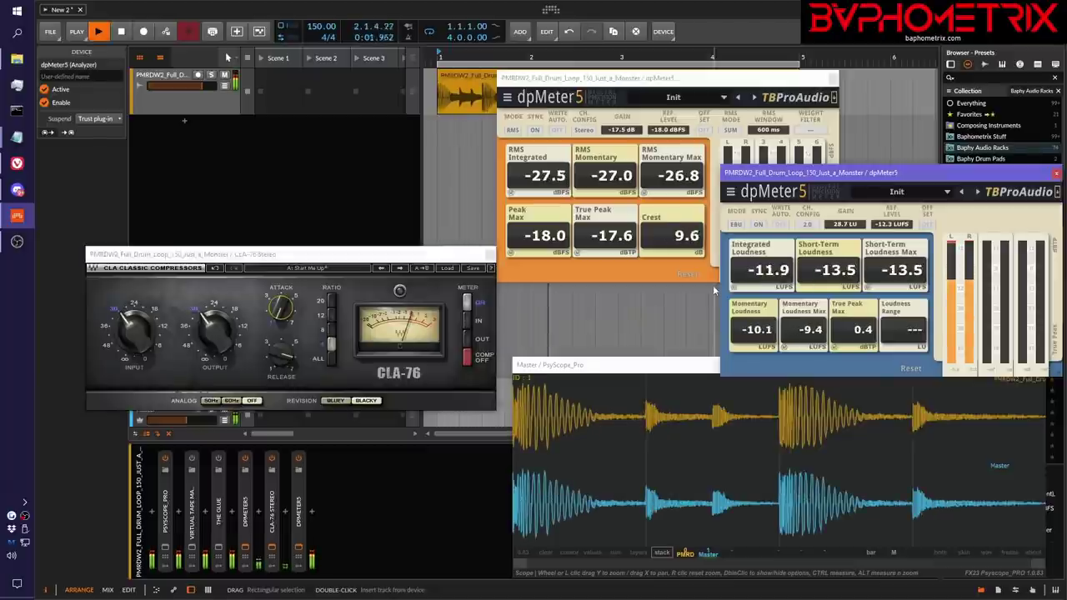
pyautogui.press('space')
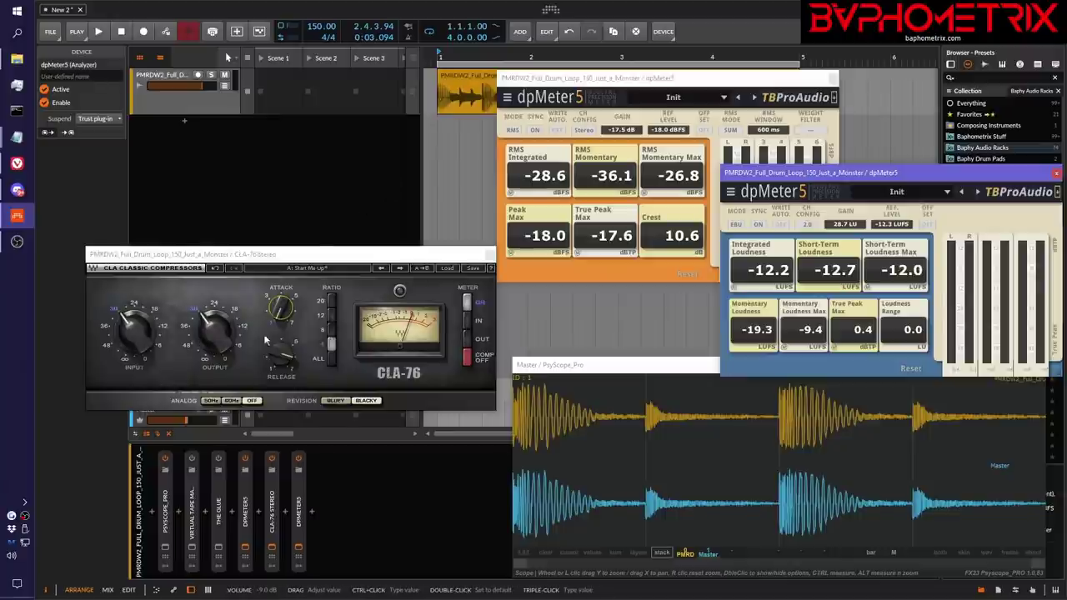
# Play the loop and raise the CLA-76's input from -30 to about -24.
pyautogui.moveTo(127, 329)
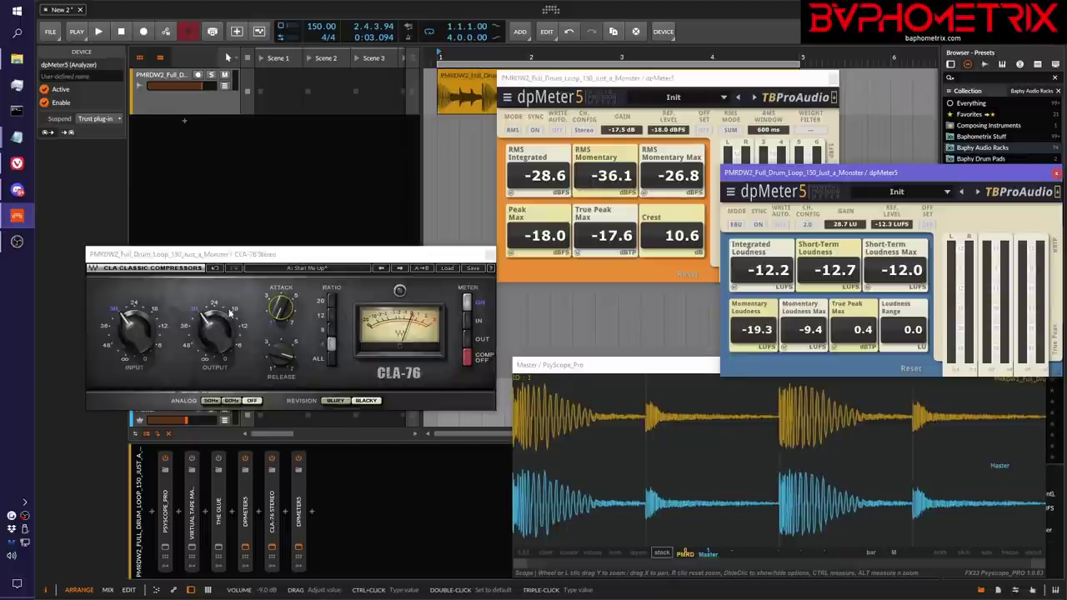
pyautogui.press('space')
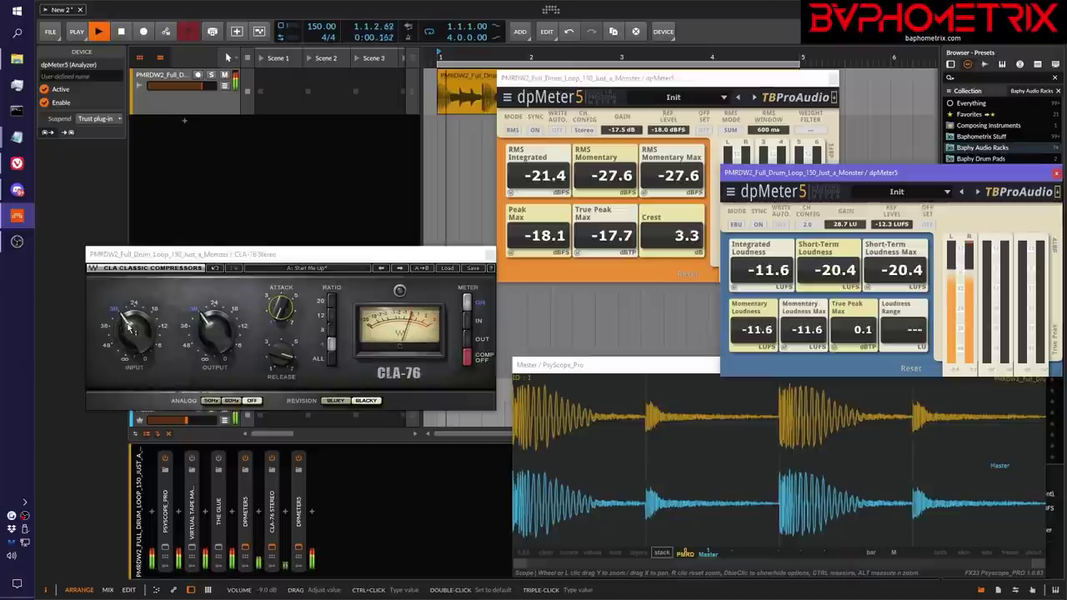
pyautogui.click(131, 329)
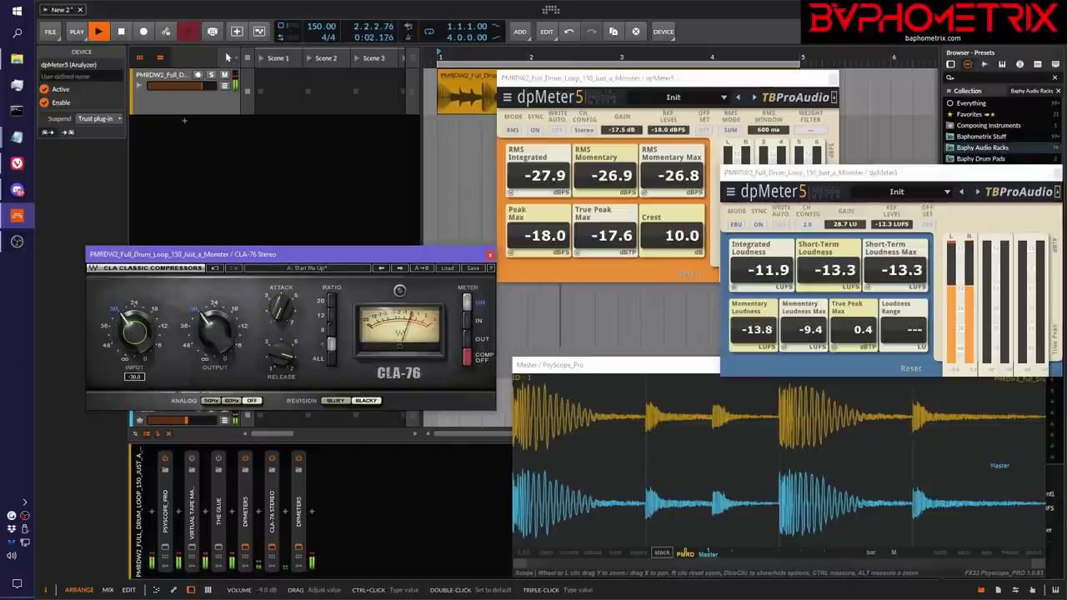
pyautogui.moveTo(130, 329); pyautogui.dragTo(131, 317)
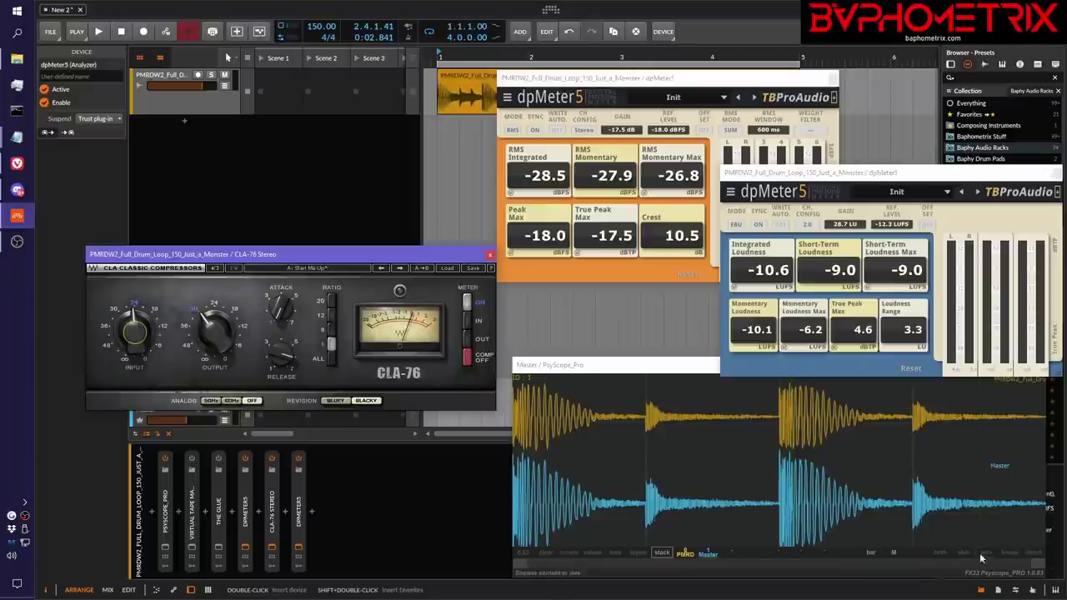
# Compare the PMRD and Master waveforms in PsyScope Pro's layers and single-input views, with the display scale reduced to about 0.58.
pyautogui.click(1034, 557)
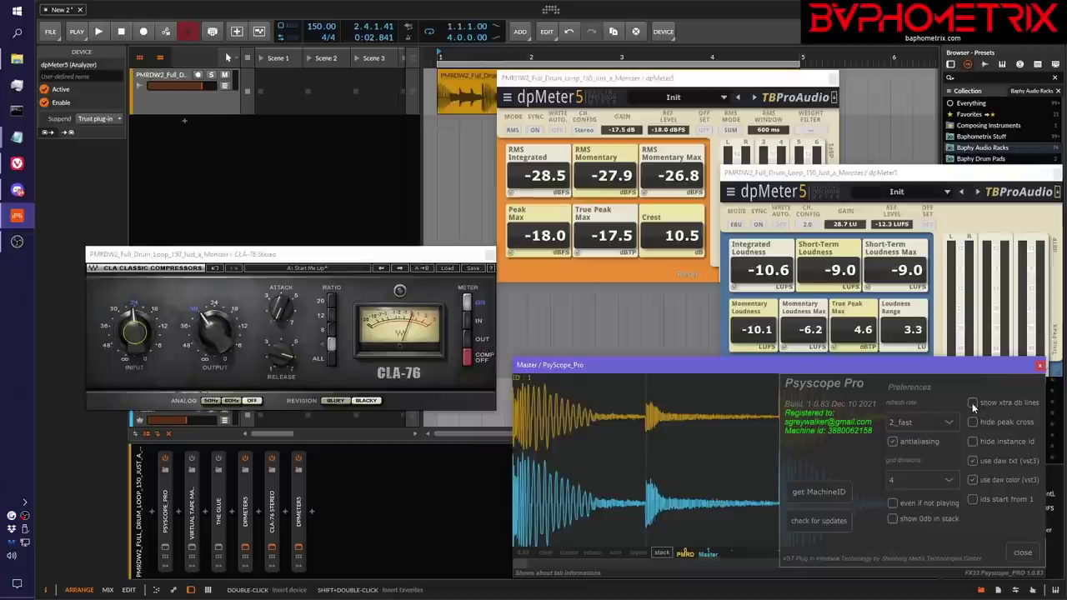
pyautogui.click(1023, 552)
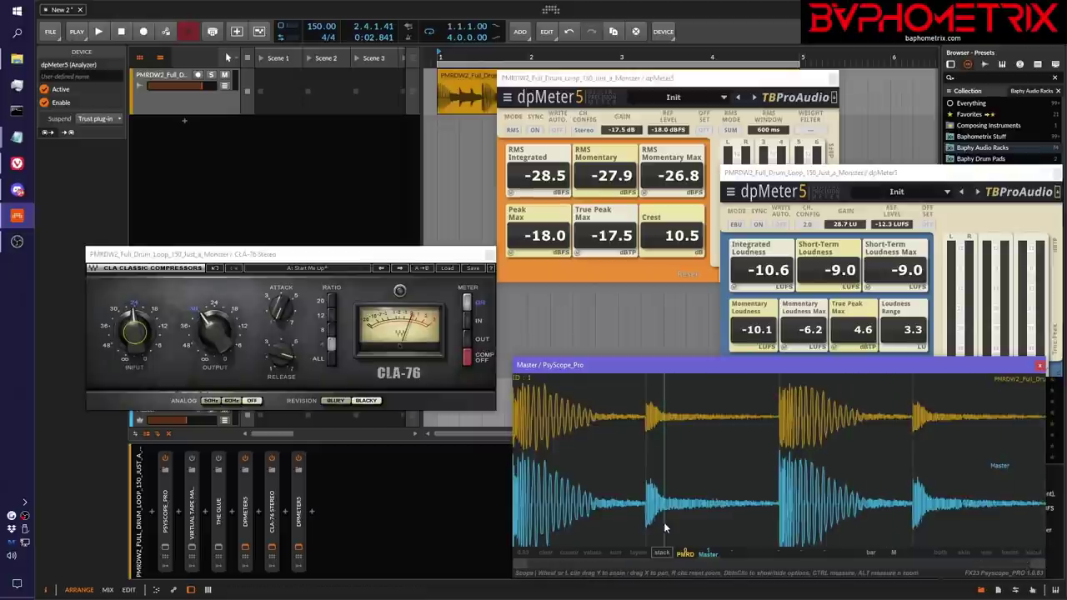
pyautogui.click(637, 553)
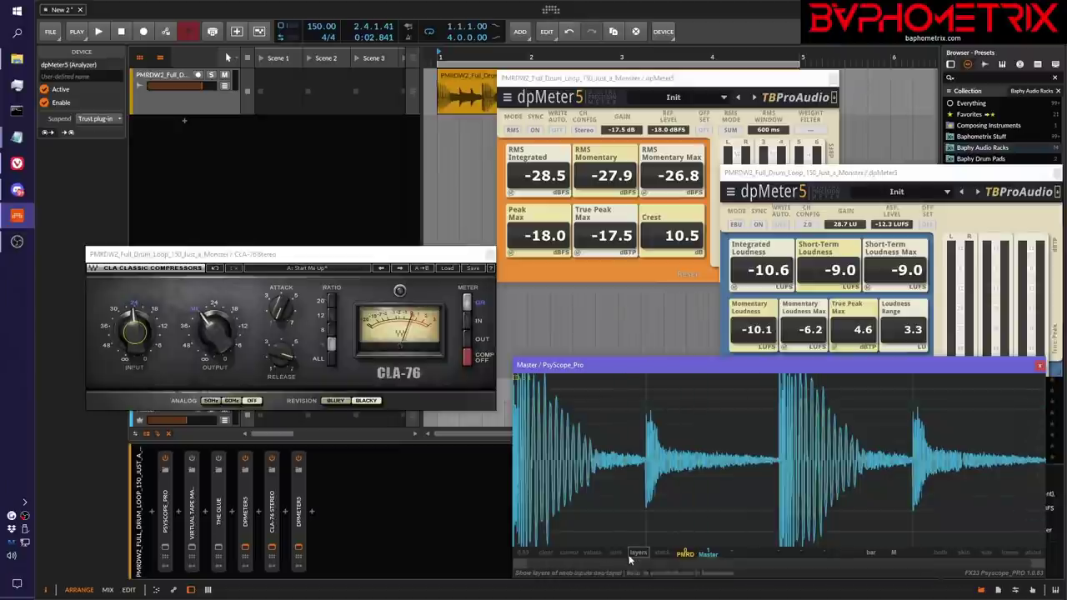
pyautogui.click(685, 555)
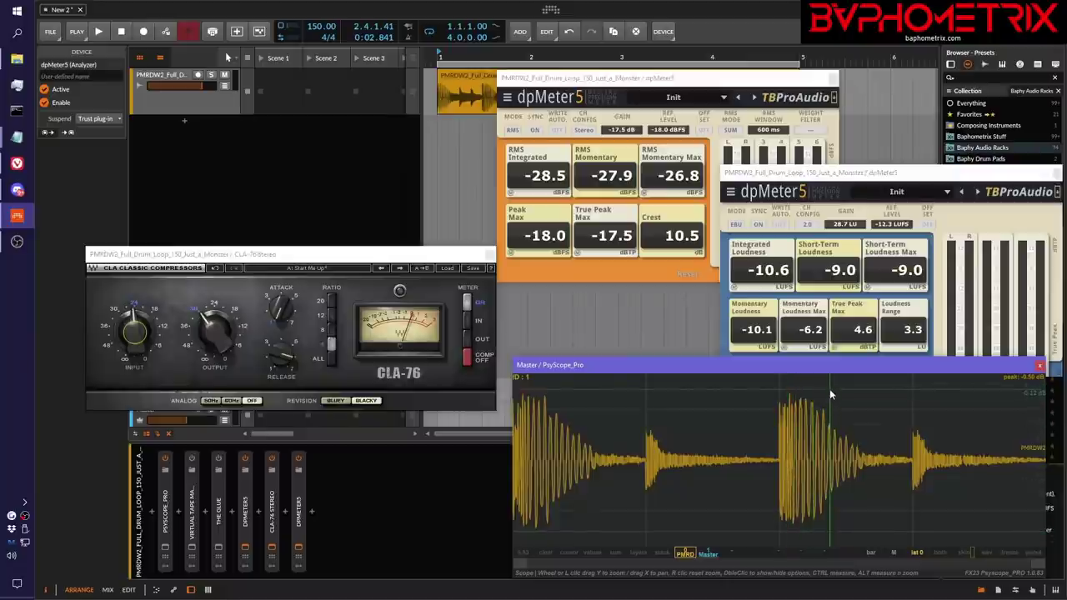
pyautogui.click(709, 555)
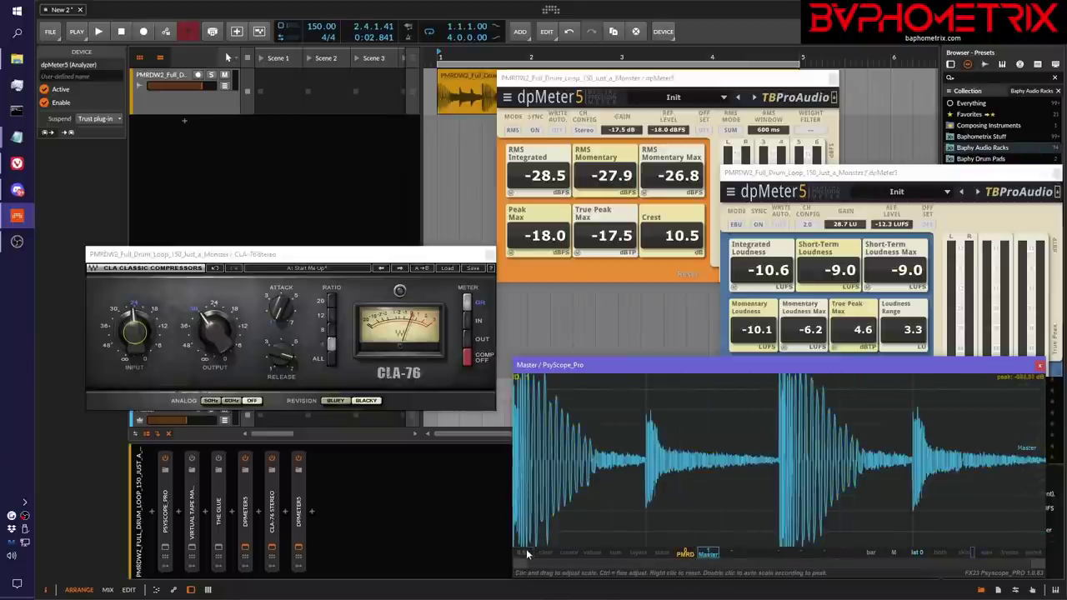
pyautogui.moveTo(527, 555); pyautogui.dragTo(519, 564)
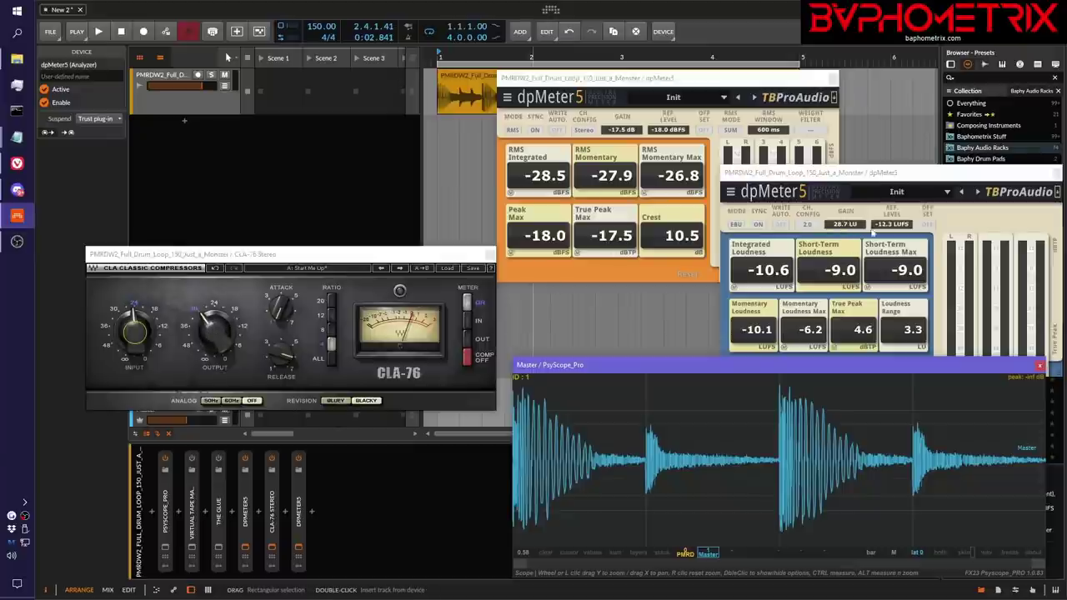
# Lower the second dpMeter5's gain, play the loop, and bring the gain up to 21.2 LU during playback.
pyautogui.click(246, 514)
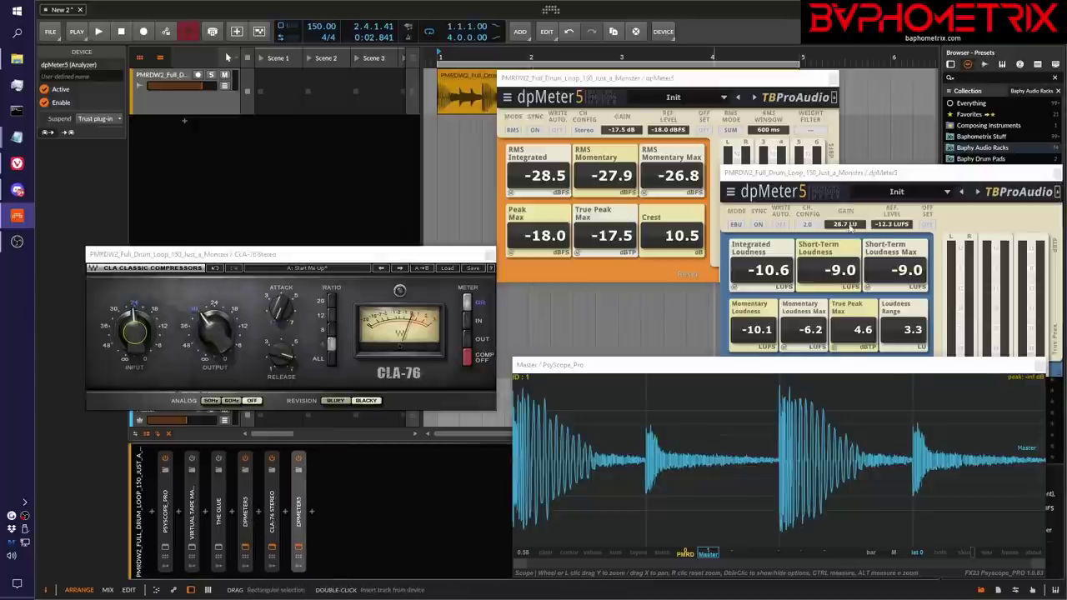
pyautogui.moveTo(850, 227); pyautogui.dragTo(850, 250)
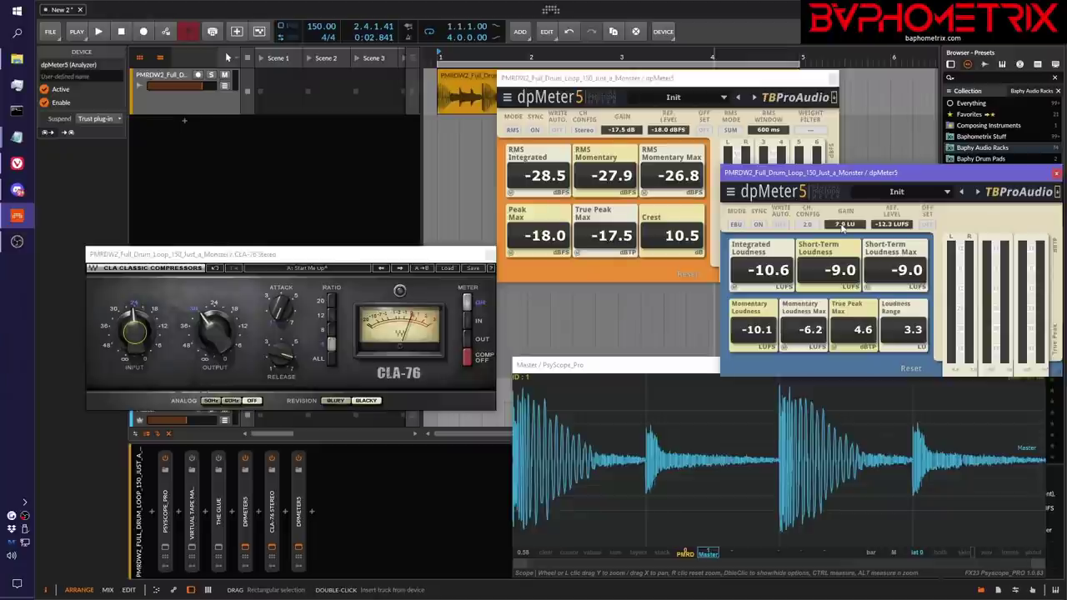
pyautogui.press('space')
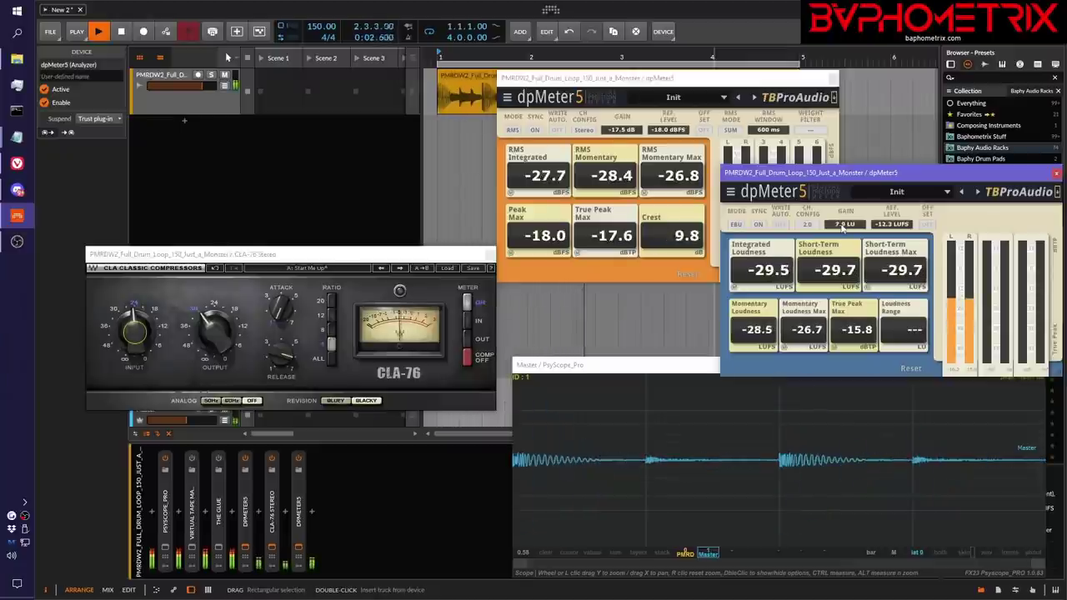
pyautogui.moveTo(841, 228); pyautogui.dragTo(841, 211)
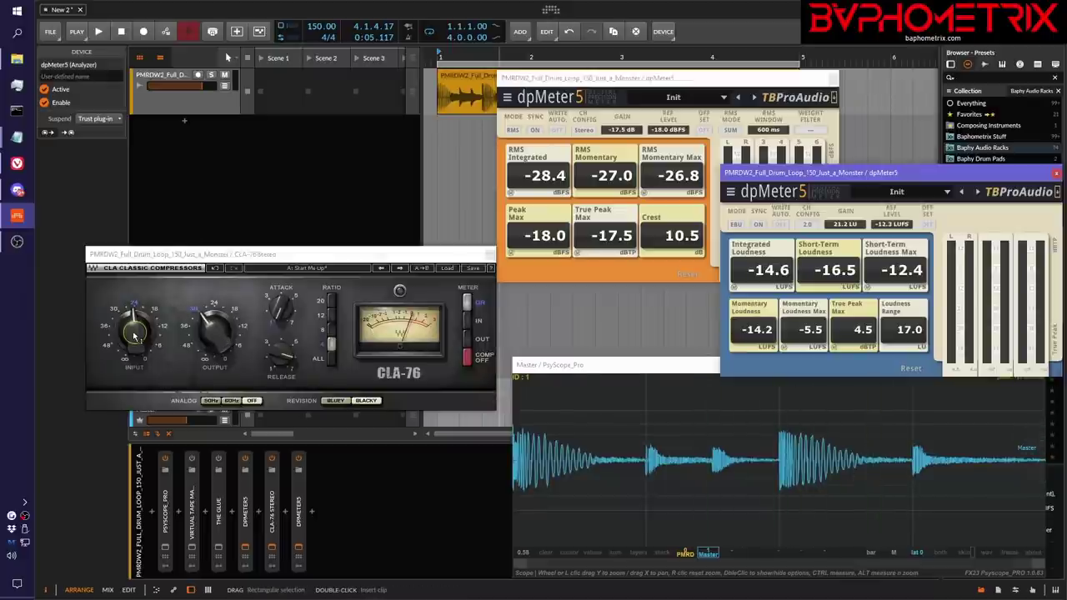
# Play the loop and raise the CLA-76's input slightly above the -24 mark.
pyautogui.moveTo(134, 335)
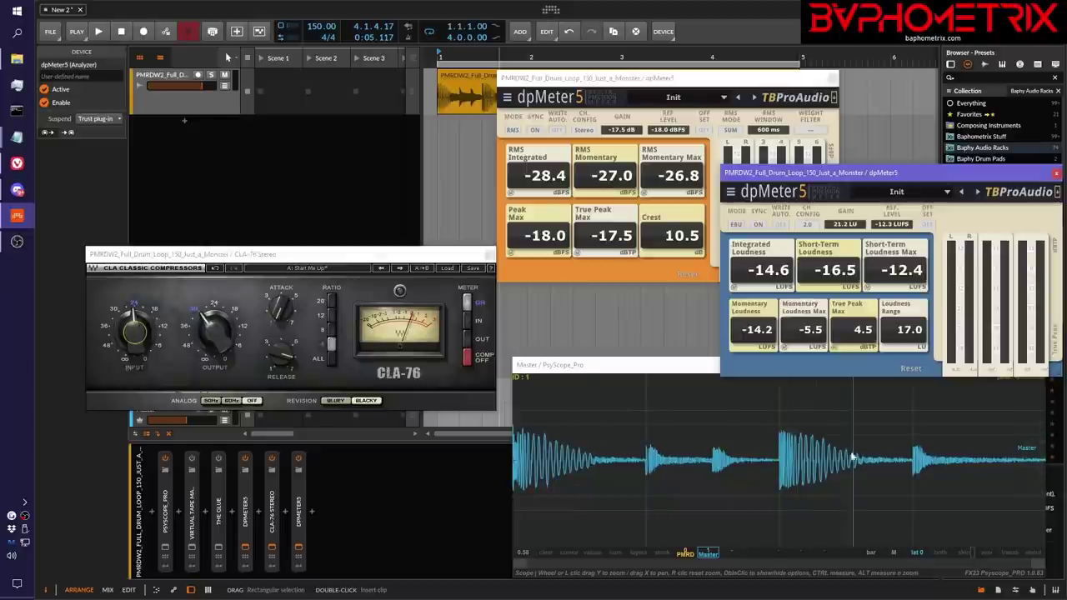
pyautogui.press('space')
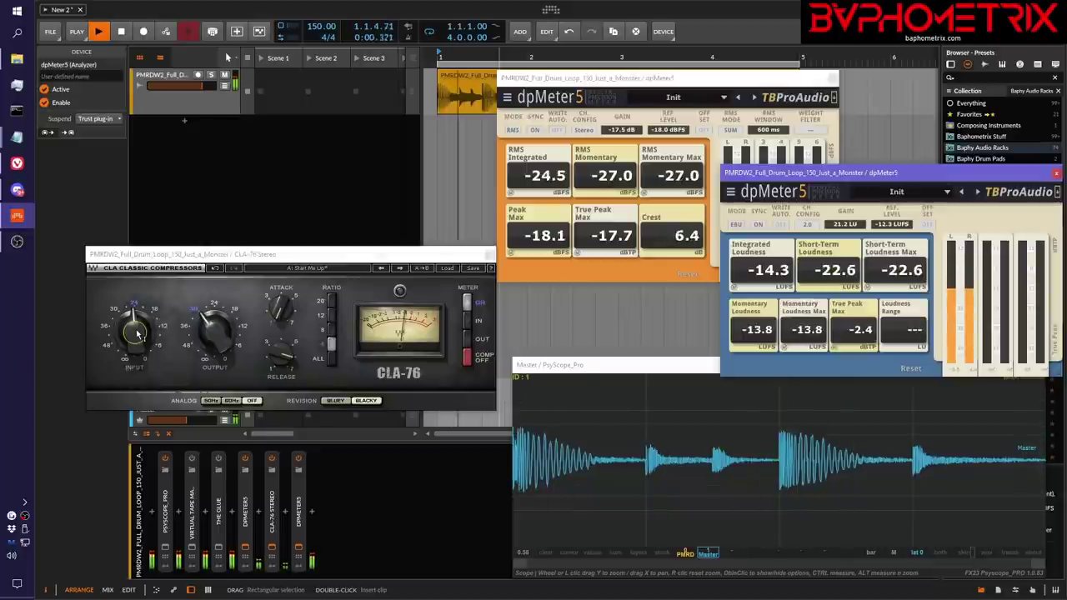
pyautogui.click(152, 327)
pyautogui.moveTo(152, 328); pyautogui.dragTo(151, 307)
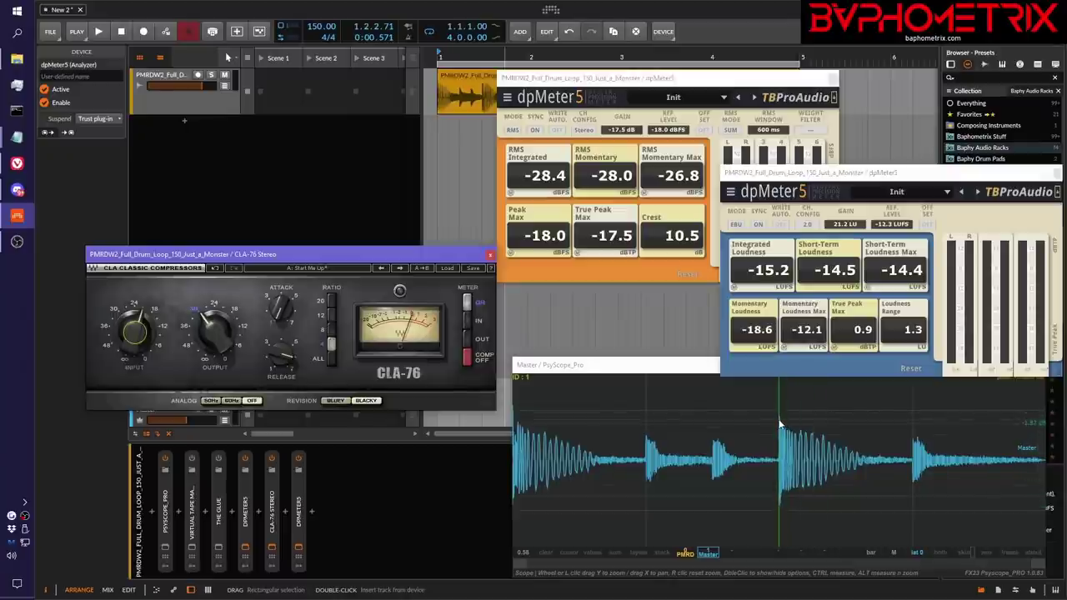
# Examine the transients of the PMRD and Master waveforms in PsyScope Pro, viewed individually and as overlaid layers.
pyautogui.click(686, 554)
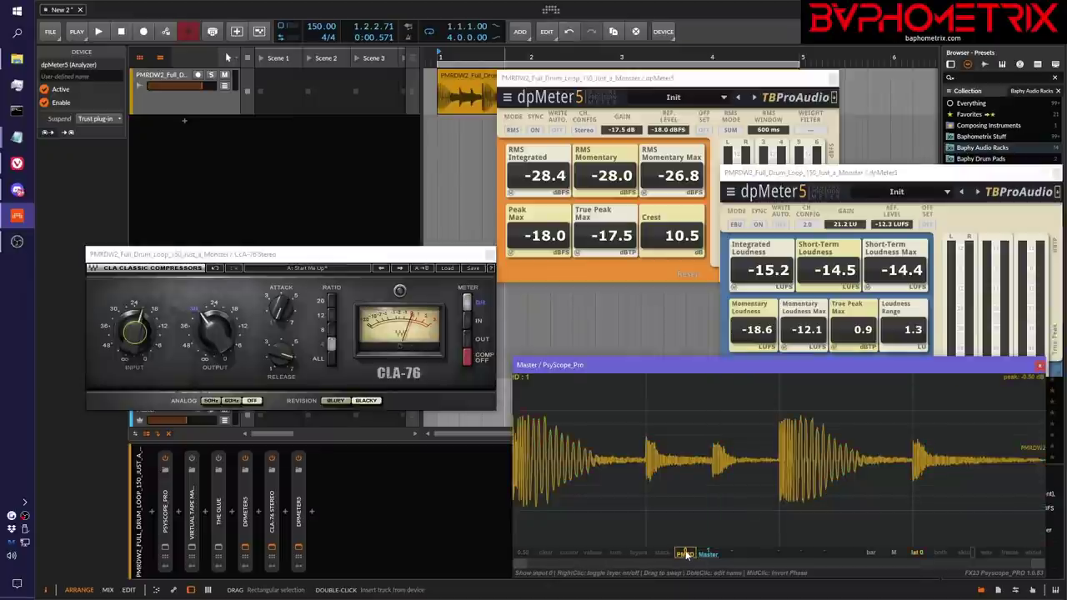
pyautogui.click(709, 555)
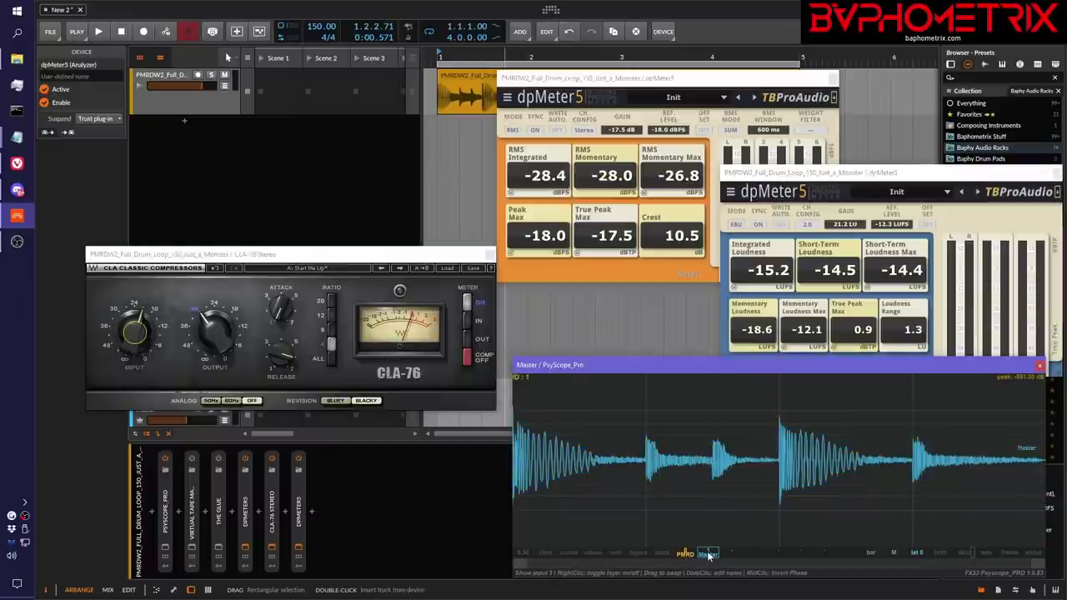
pyautogui.click(643, 555)
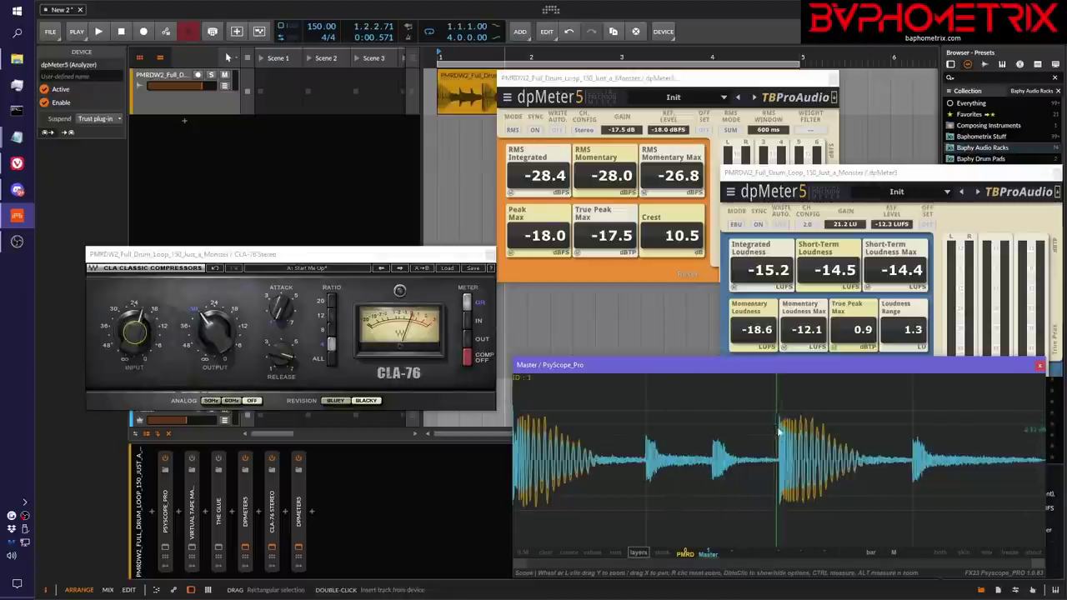
pyautogui.click(686, 554)
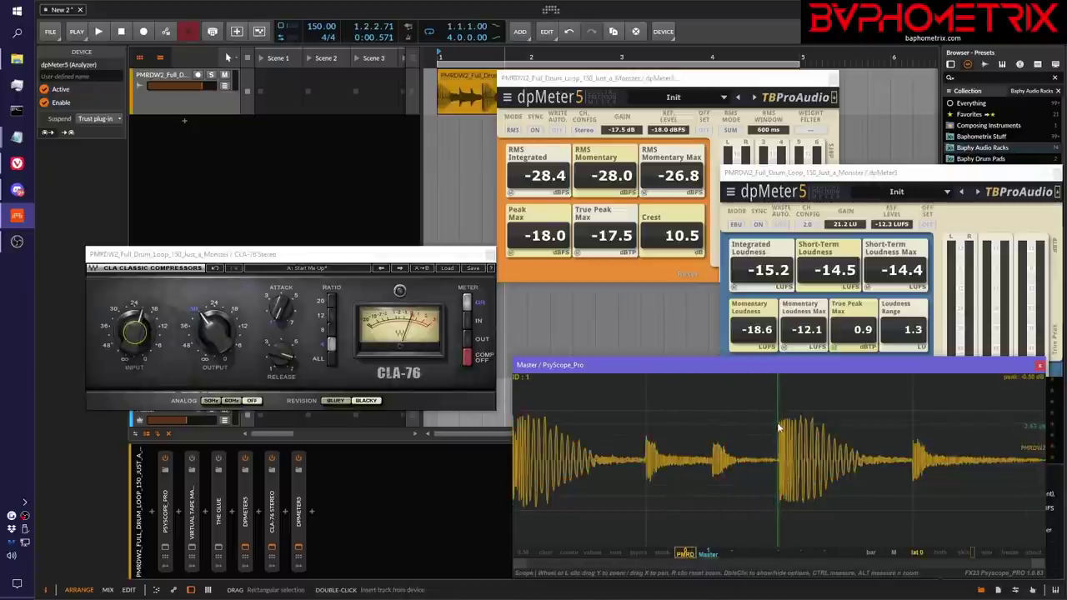
pyautogui.click(709, 555)
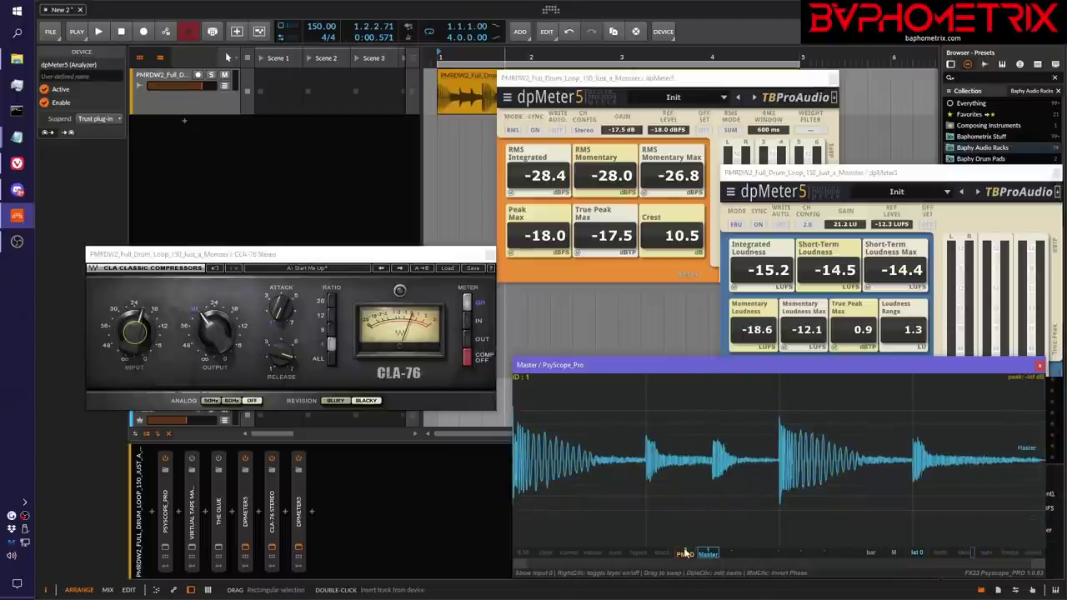
# View the PMRD waveform on its own in PsyScope Pro and overlay it with the Master waveform in layers view.
pyautogui.click(685, 554)
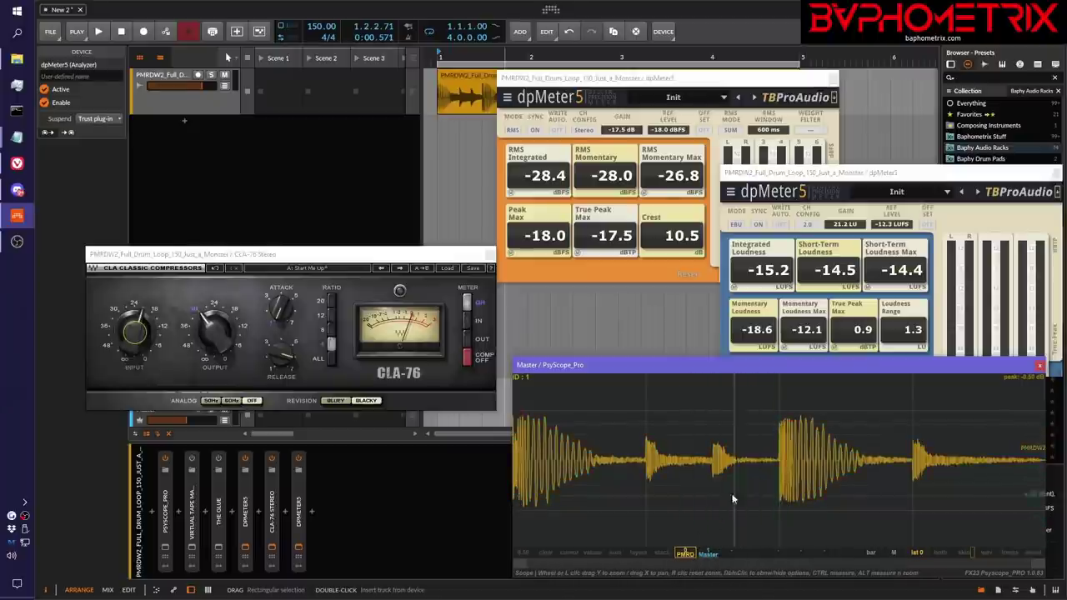
pyautogui.click(637, 554)
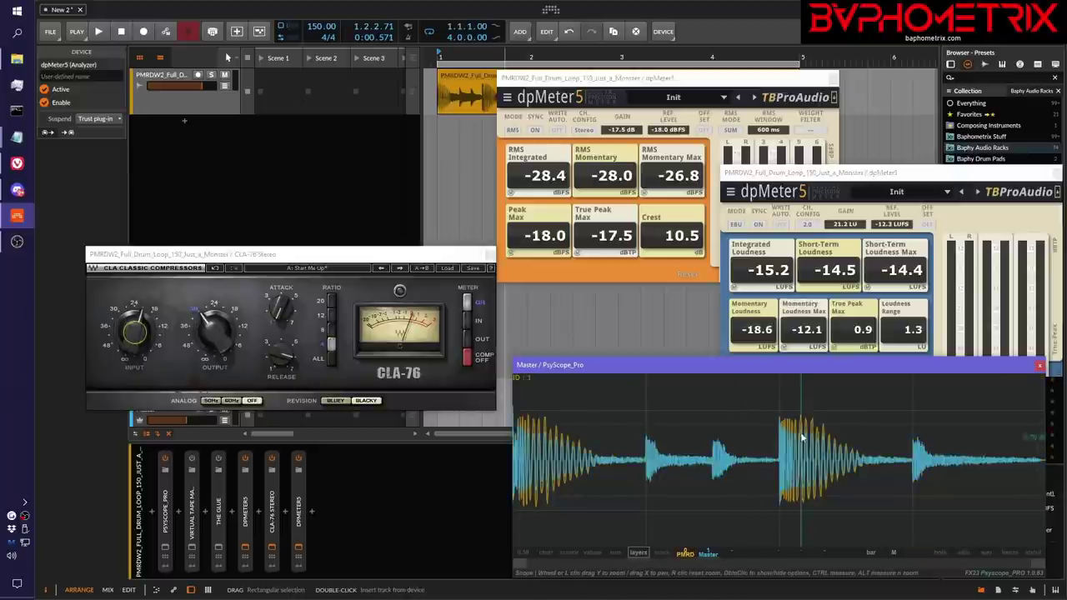
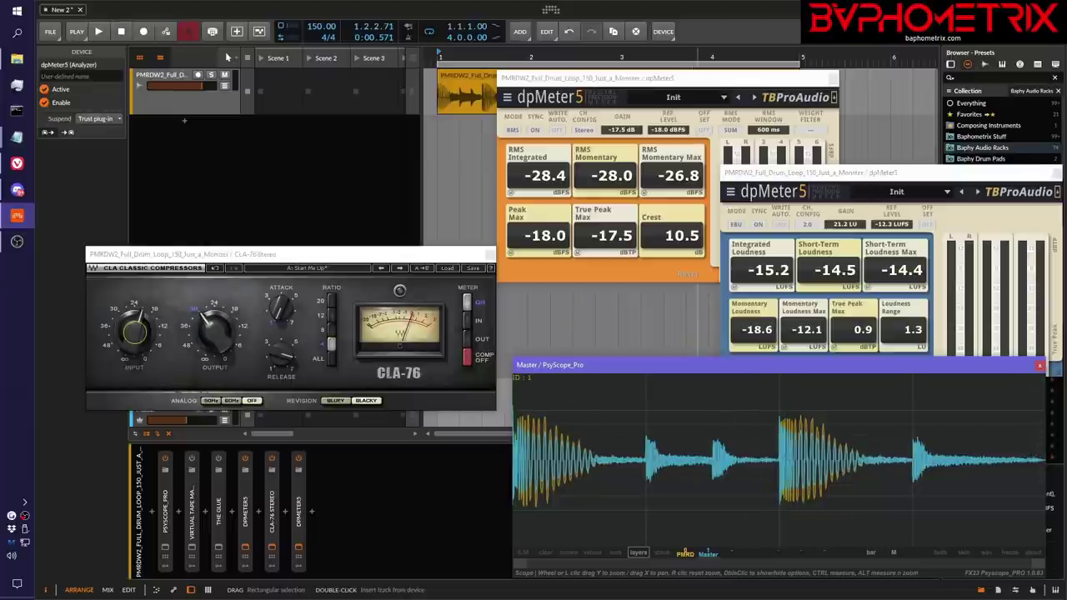
# Review the Gainstaging Vintage Plugins notes in Notepad, highlighting the line about adjusting the processing in the vintage plugin.
pyautogui.click(17, 136)
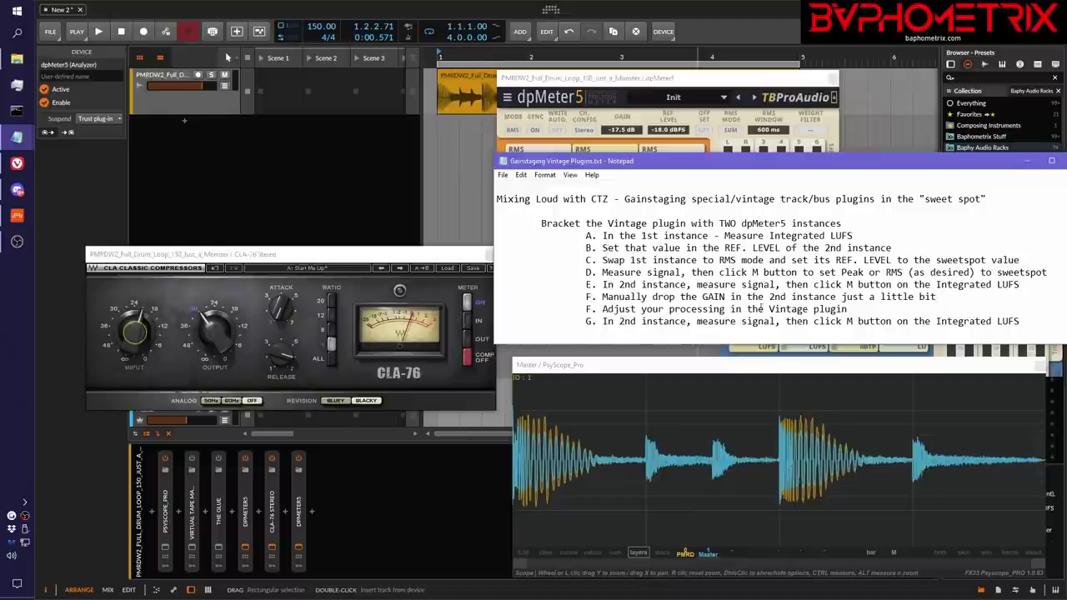
pyautogui.moveTo(851, 308); pyautogui.dragTo(582, 307)
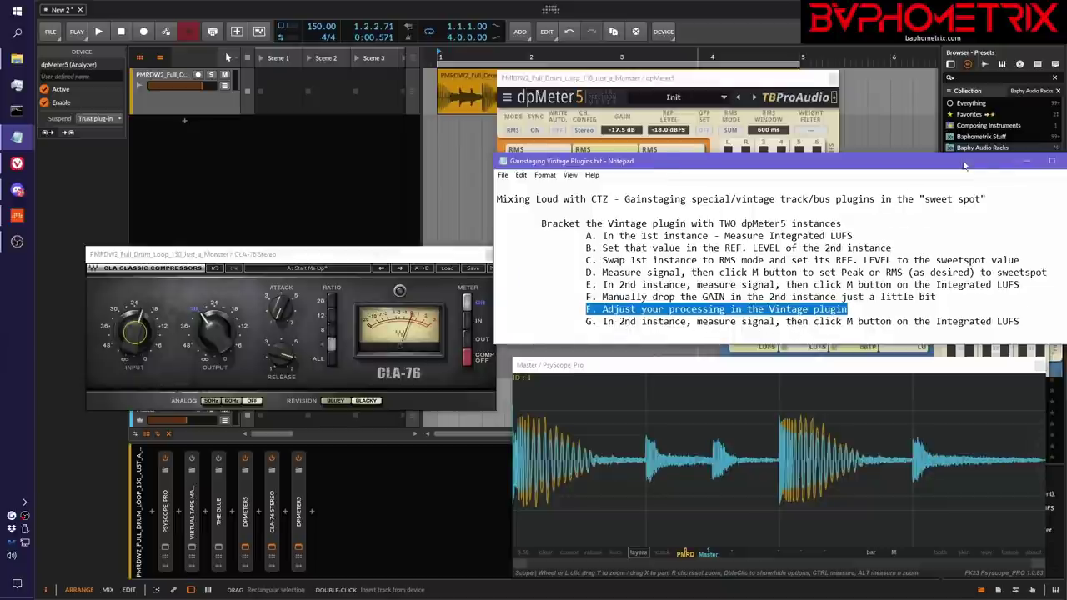
pyautogui.click(1027, 160)
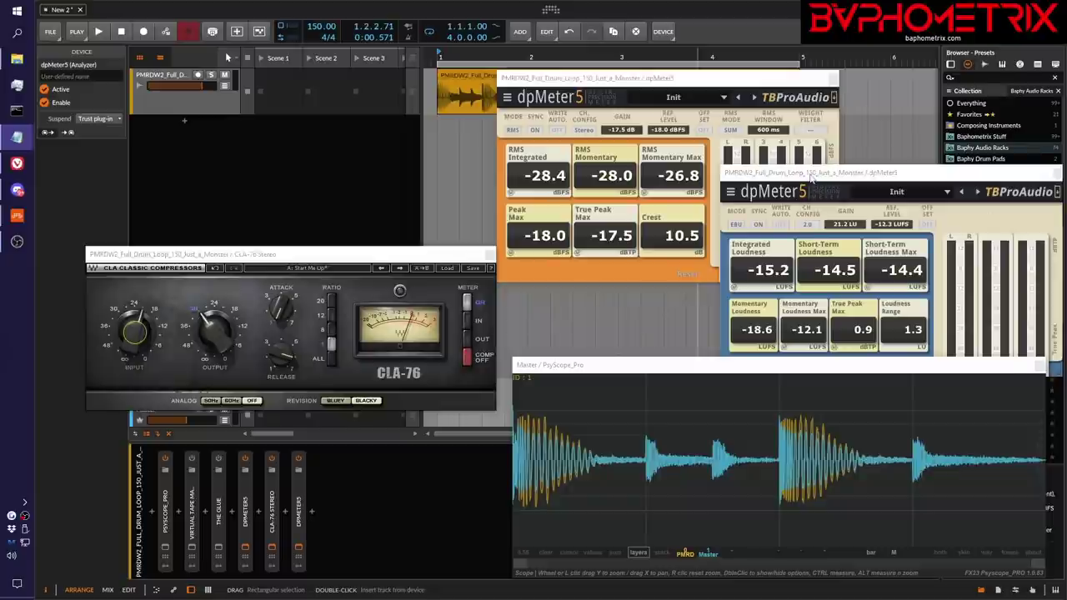
# Play the loop through the second dpMeter5 and match its integrated loudness to the reference level, setting the gain to 23.3 LU.
pyautogui.click(811, 176)
pyautogui.press('space')
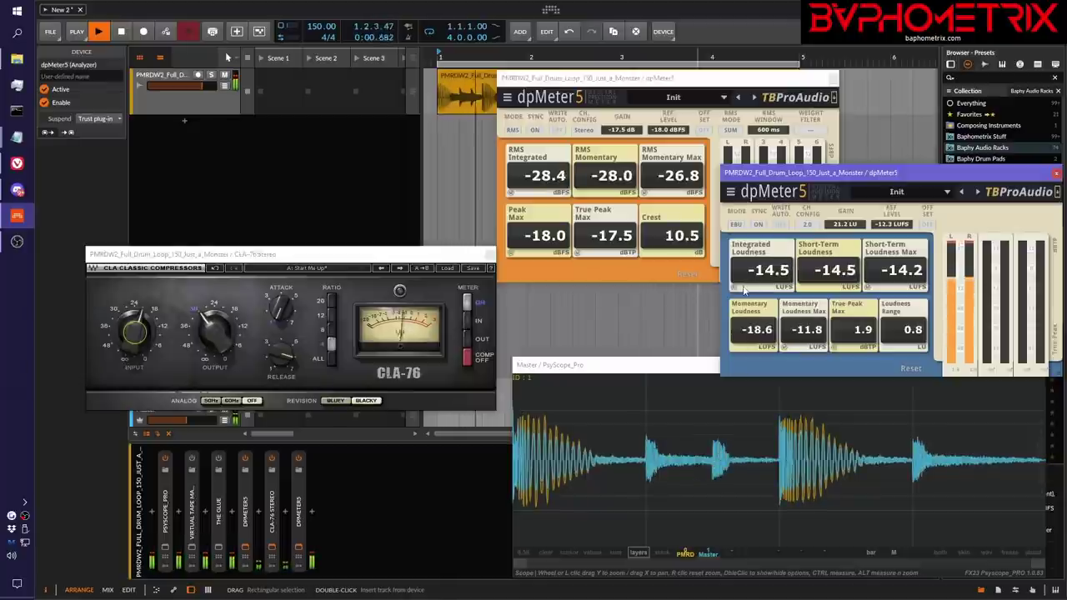
pyautogui.press('space')
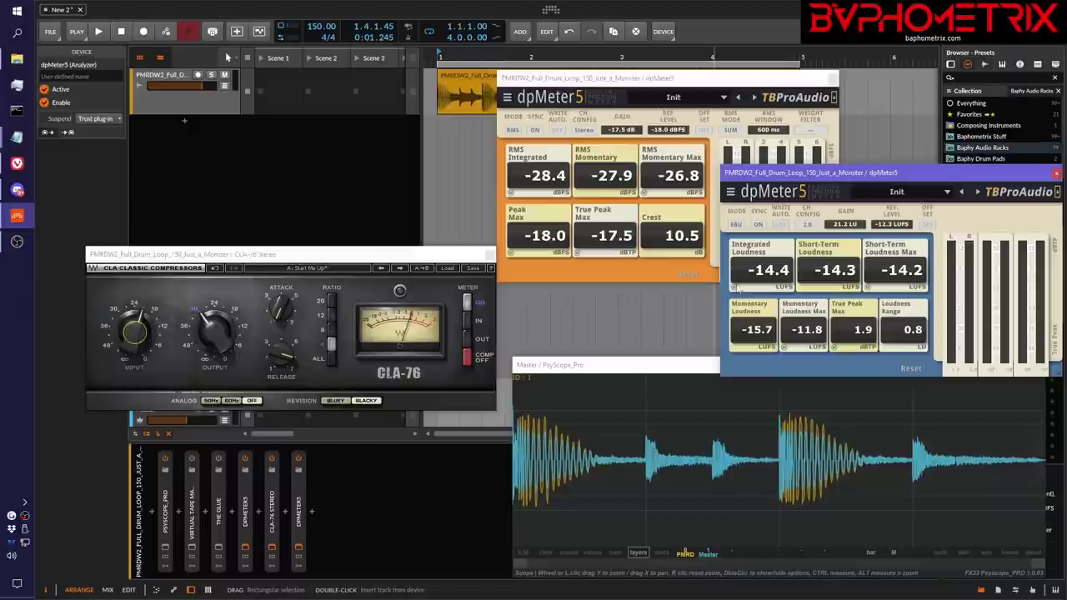
pyautogui.click(736, 289)
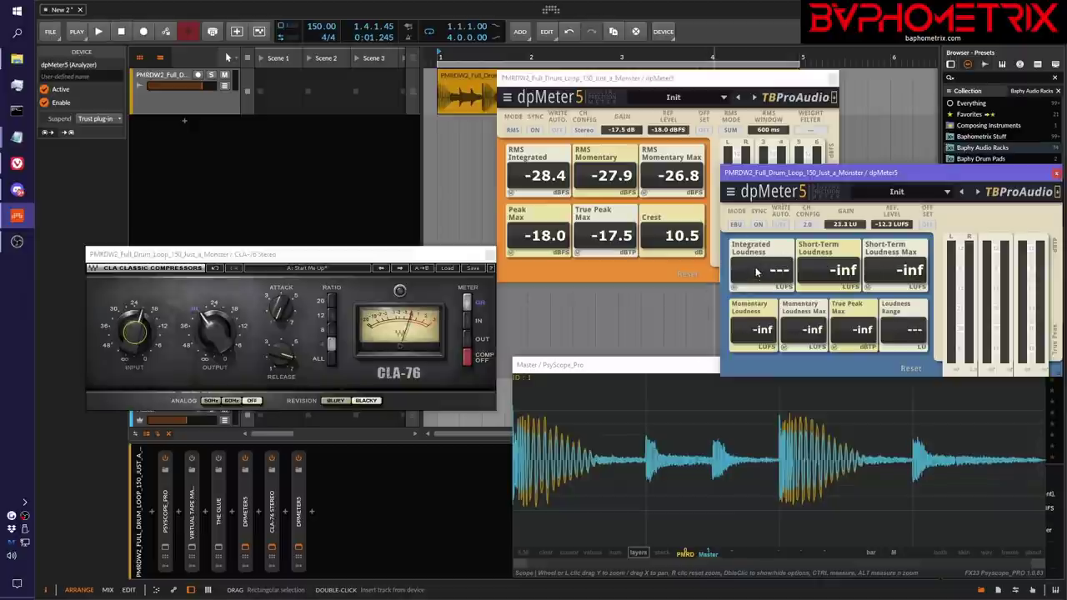
# Play the loop at the matched loudness and compare the PMRD and Master waveforms individually in PsyScope Pro.
pyautogui.press('space')
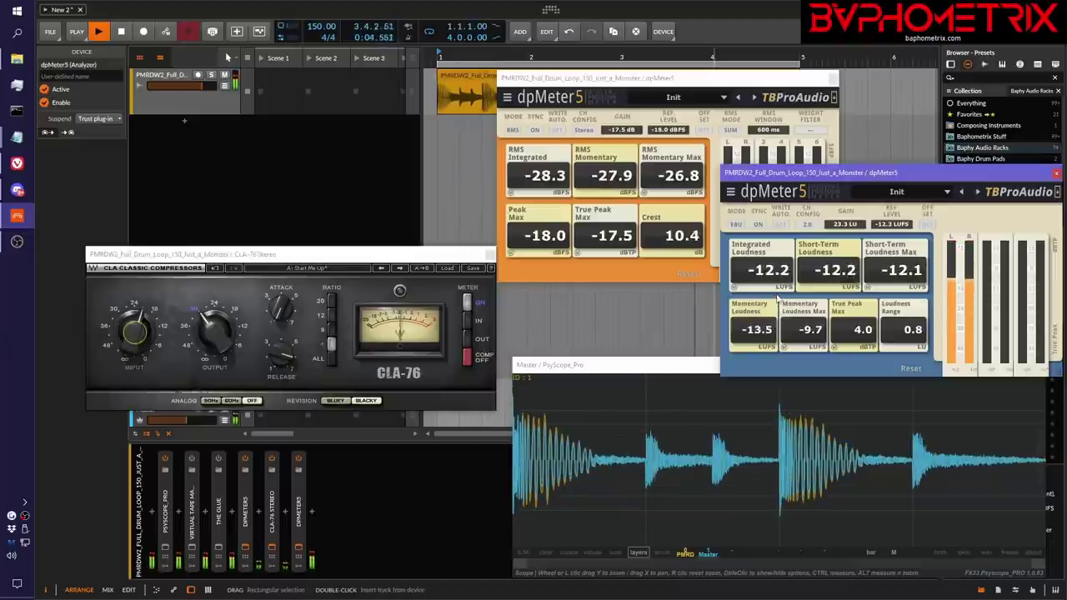
pyautogui.press('space')
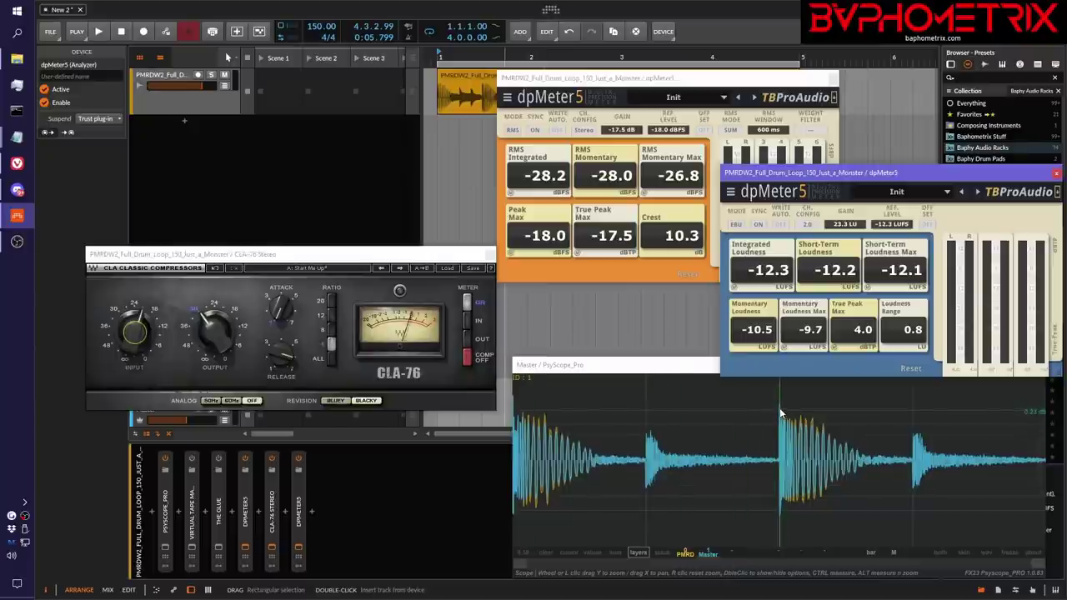
pyautogui.click(685, 554)
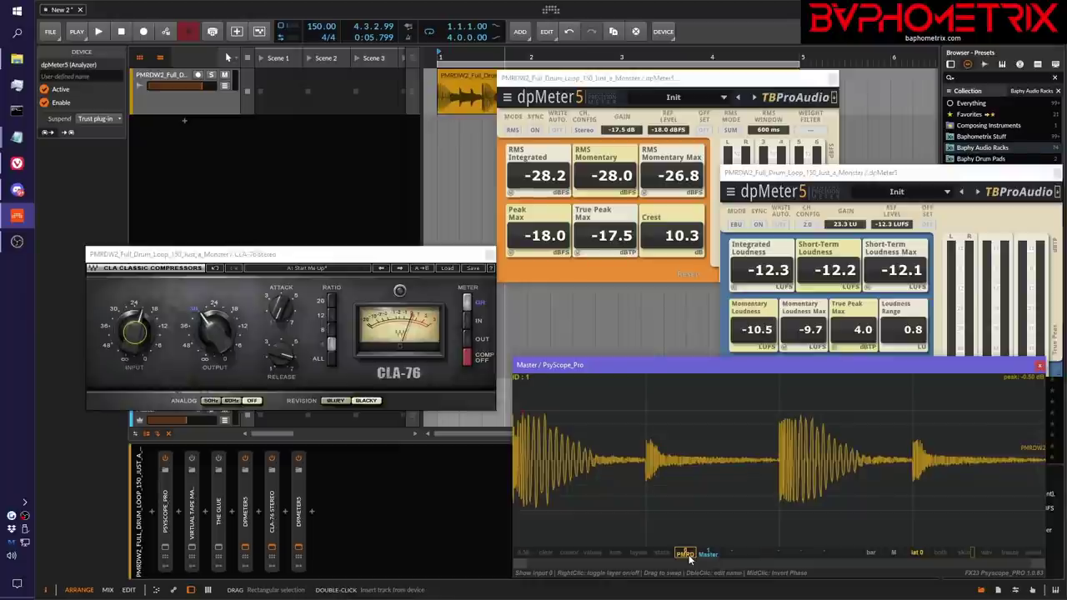
pyautogui.click(708, 554)
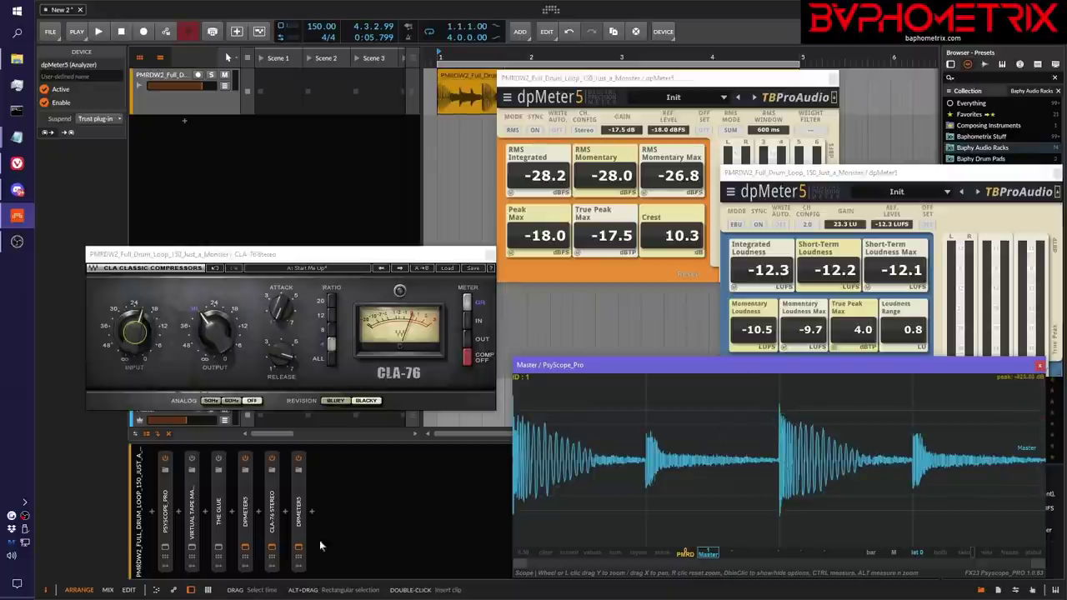
# Add the CTZ for Tracks preset at the end of the device chain, after the second dpMeter5.
pyautogui.click(311, 515)
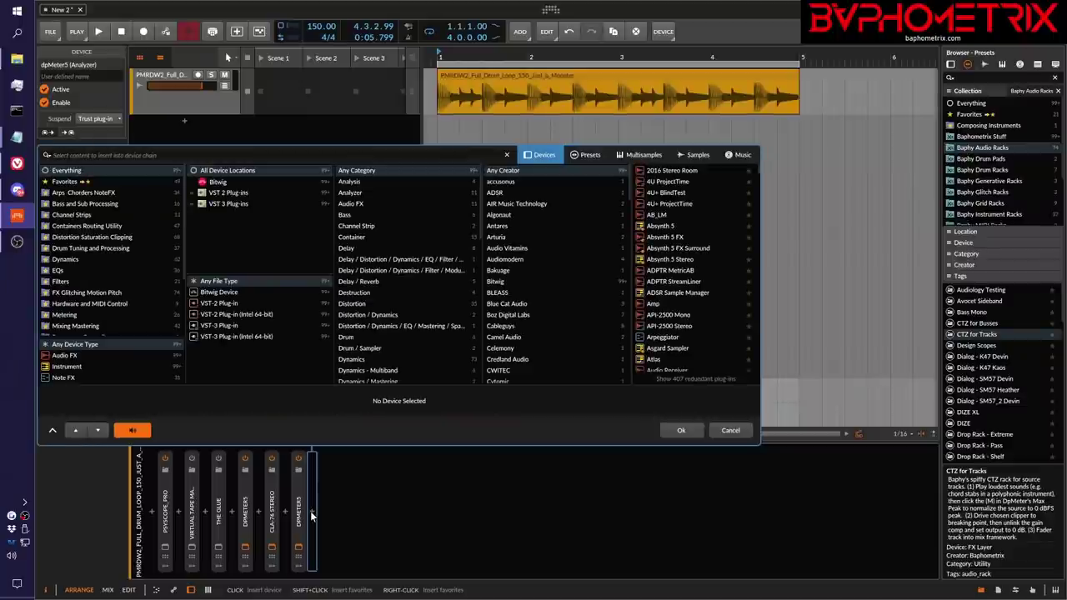
pyautogui.click(731, 431)
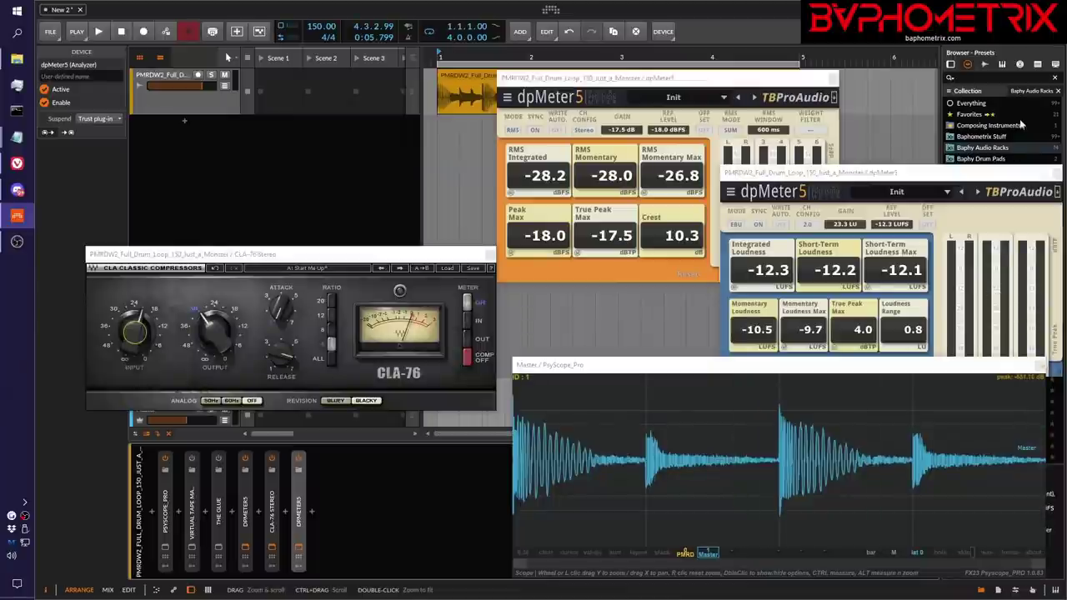
pyautogui.moveTo(1003, 175); pyautogui.dragTo(846, 139)
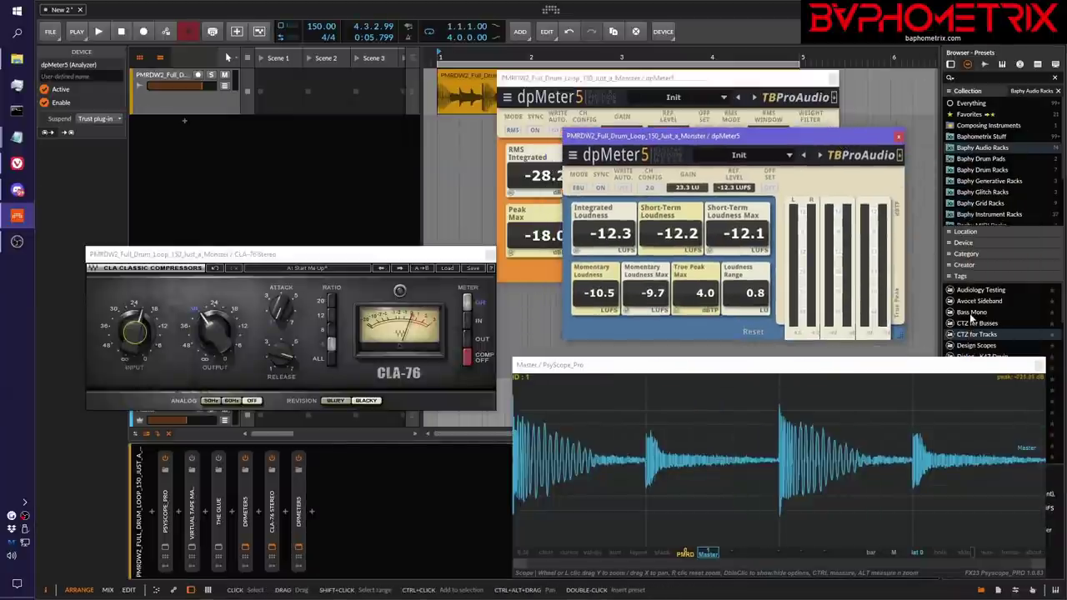
pyautogui.moveTo(967, 334); pyautogui.dragTo(413, 495)
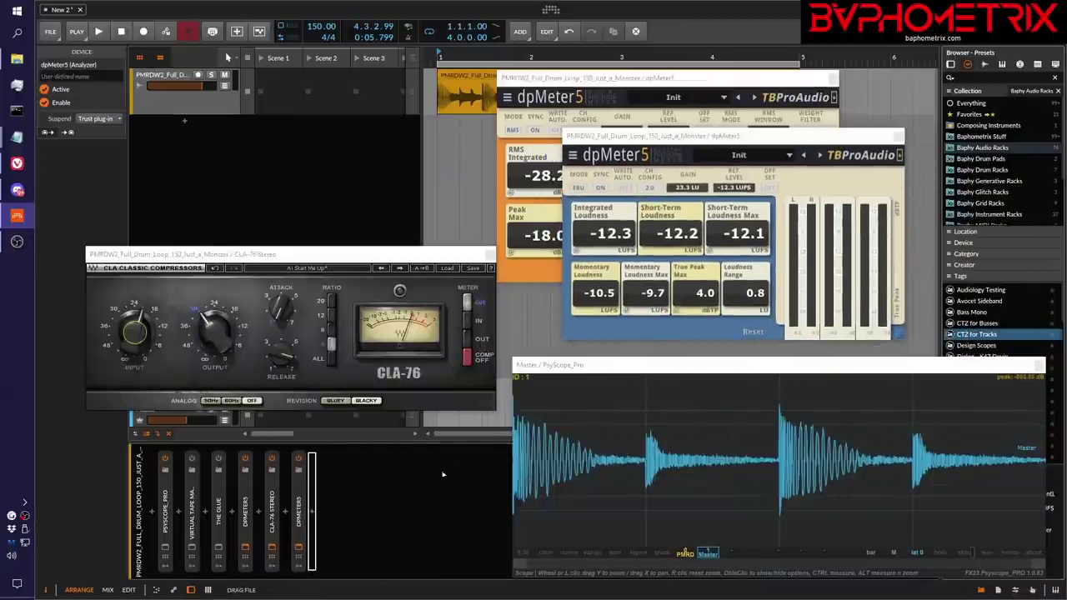
pyautogui.click(325, 504)
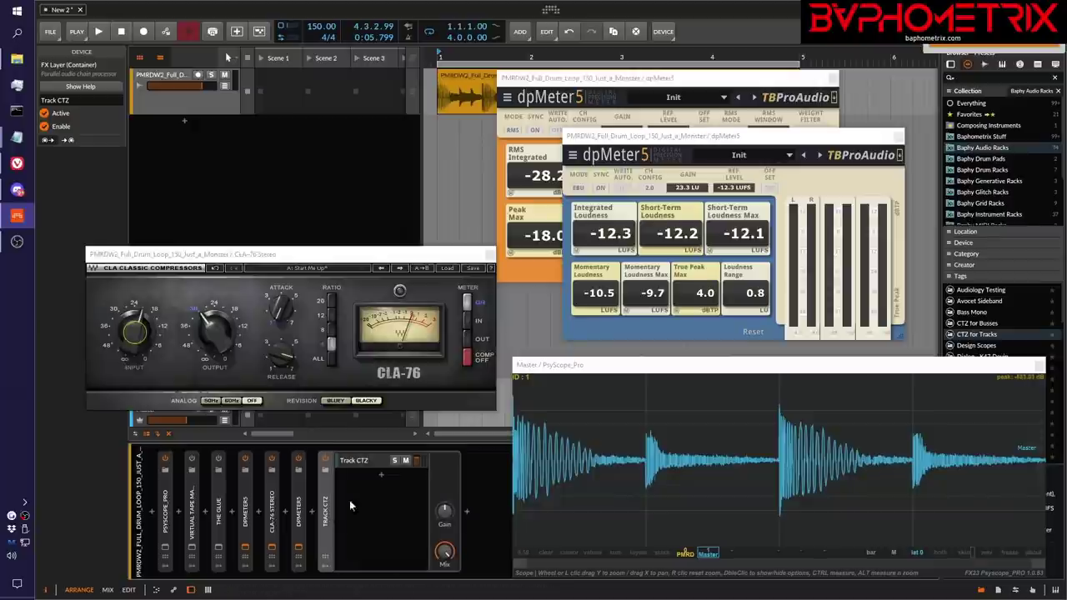
# Inspect the Track CTZ layer's clipper chain and the KClip3 plug-in's settings, then collapse the rack.
pyautogui.click(367, 464)
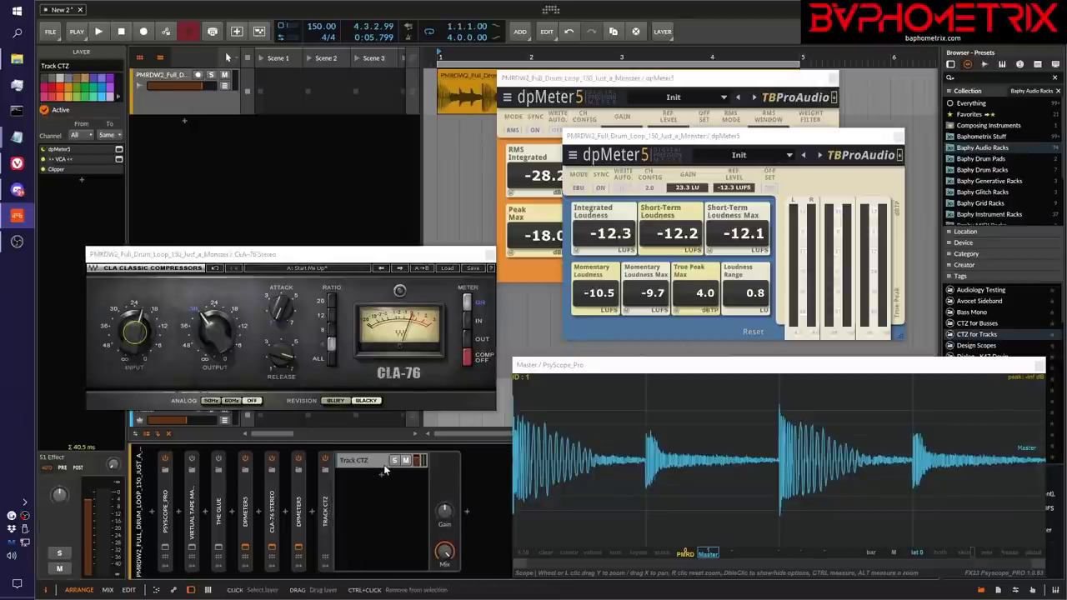
pyautogui.moveTo(649, 365); pyautogui.dragTo(757, 207)
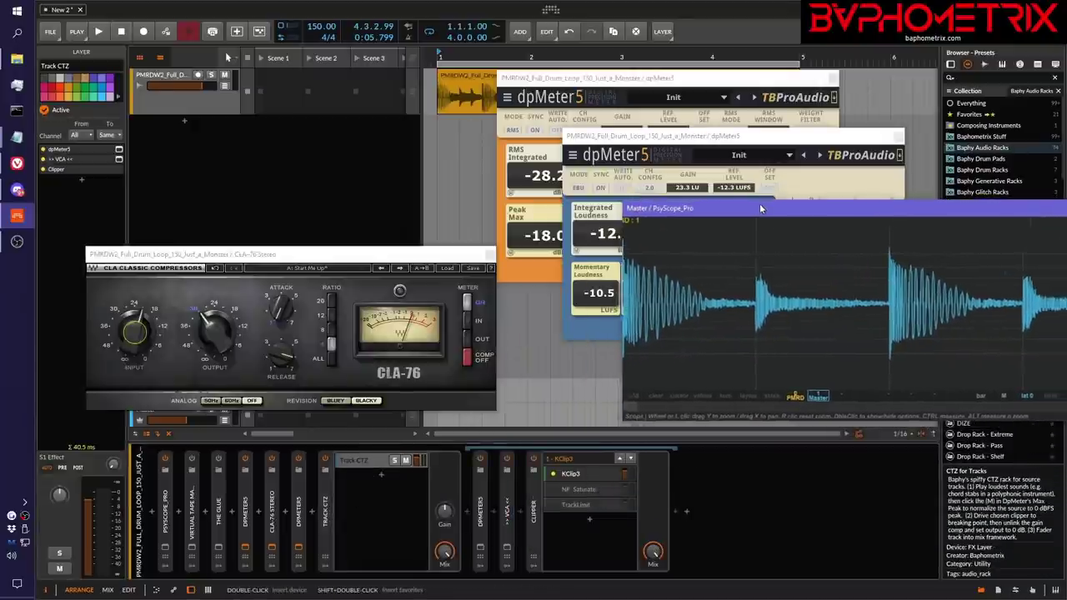
pyautogui.click(571, 474)
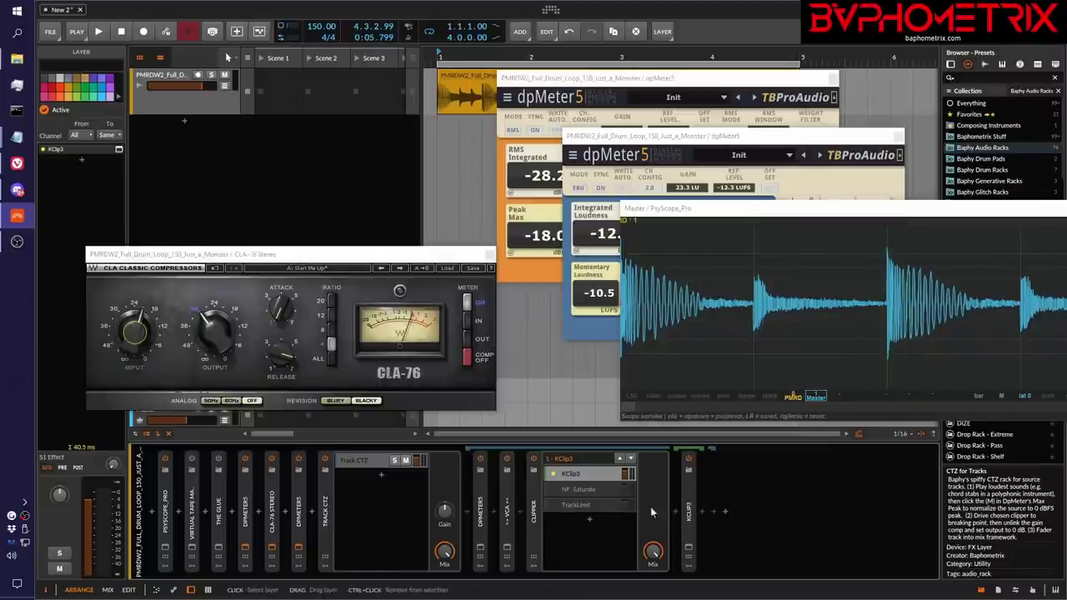
pyautogui.click(689, 550)
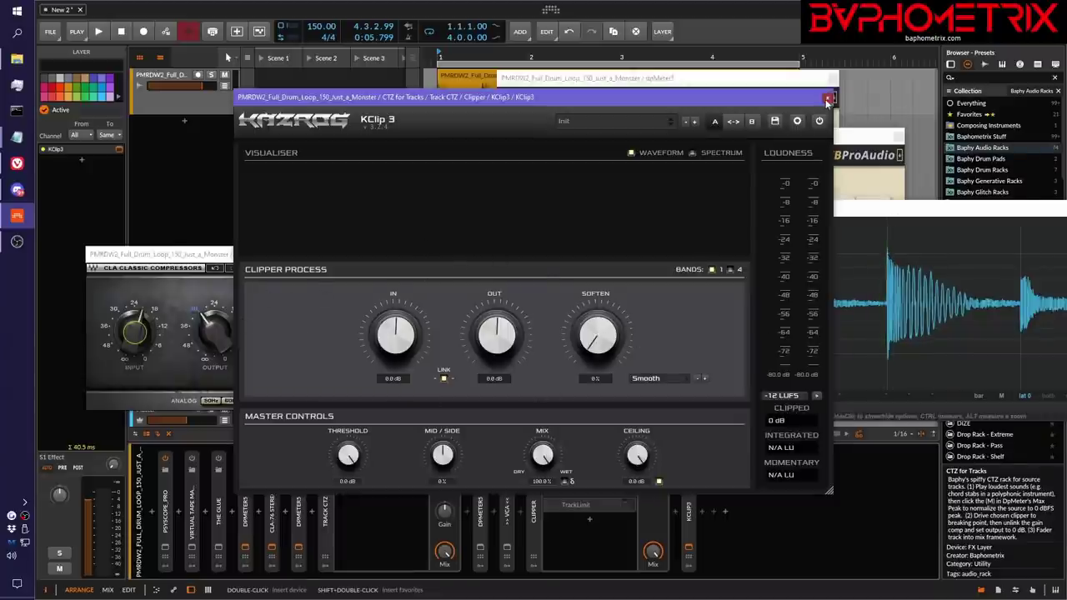
pyautogui.click(827, 100)
pyautogui.doubleClick(326, 504)
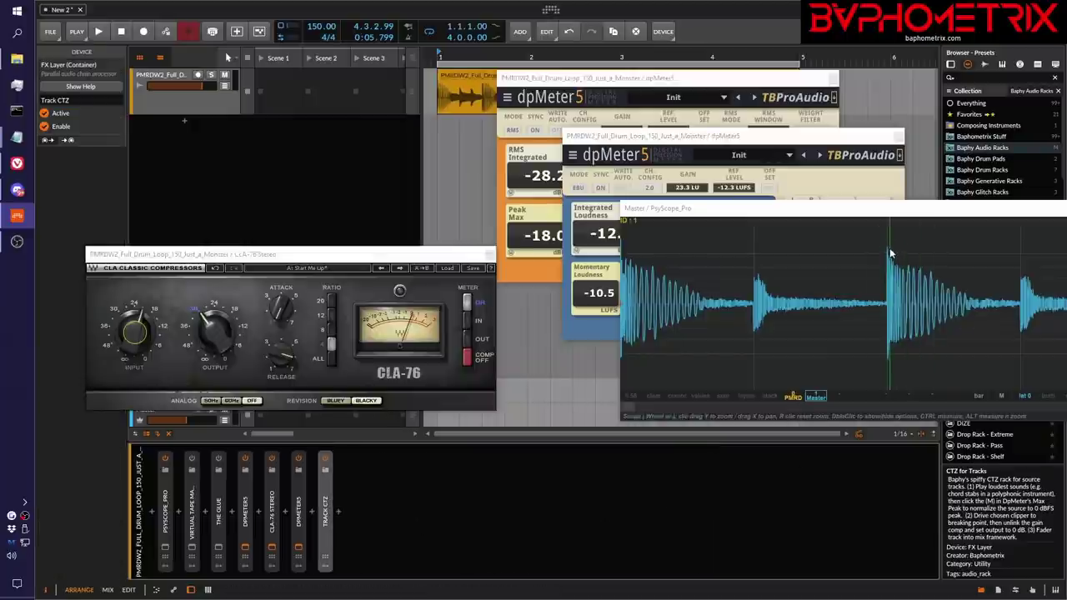
# Play the loop through the Track CTZ rack and examine the Master waveform's transients, repositioning PsyScope Pro beside the compressor.
pyautogui.press('space')
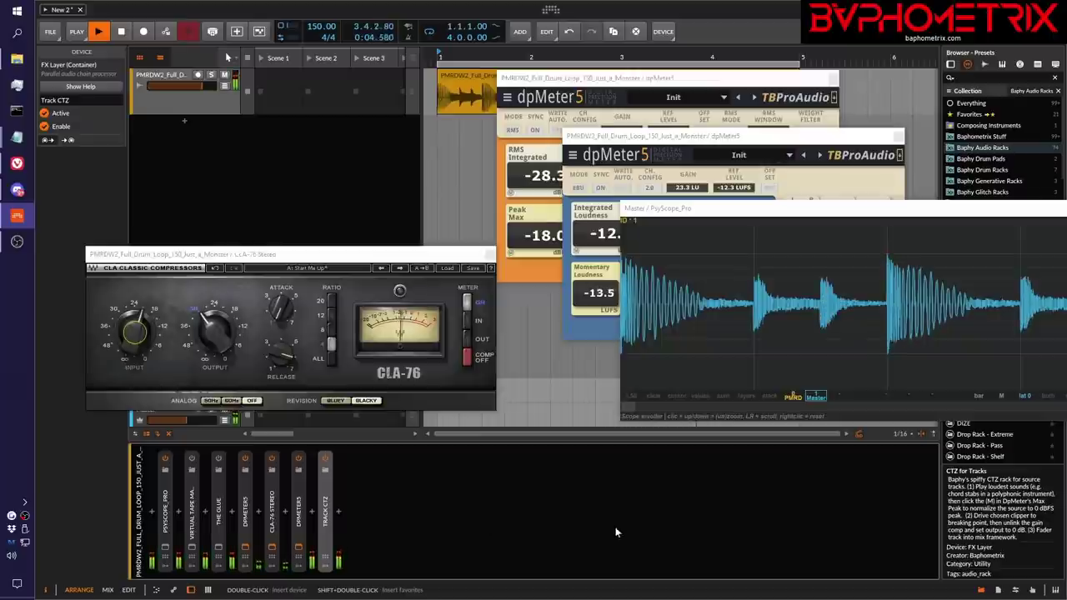
pyautogui.press('space')
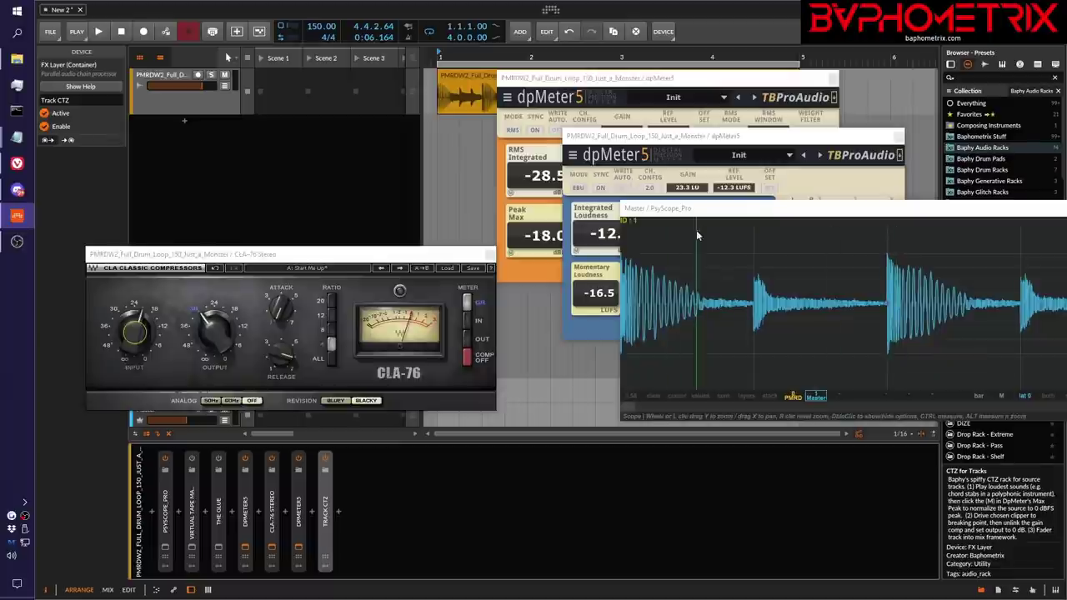
pyautogui.moveTo(705, 212); pyautogui.dragTo(607, 251)
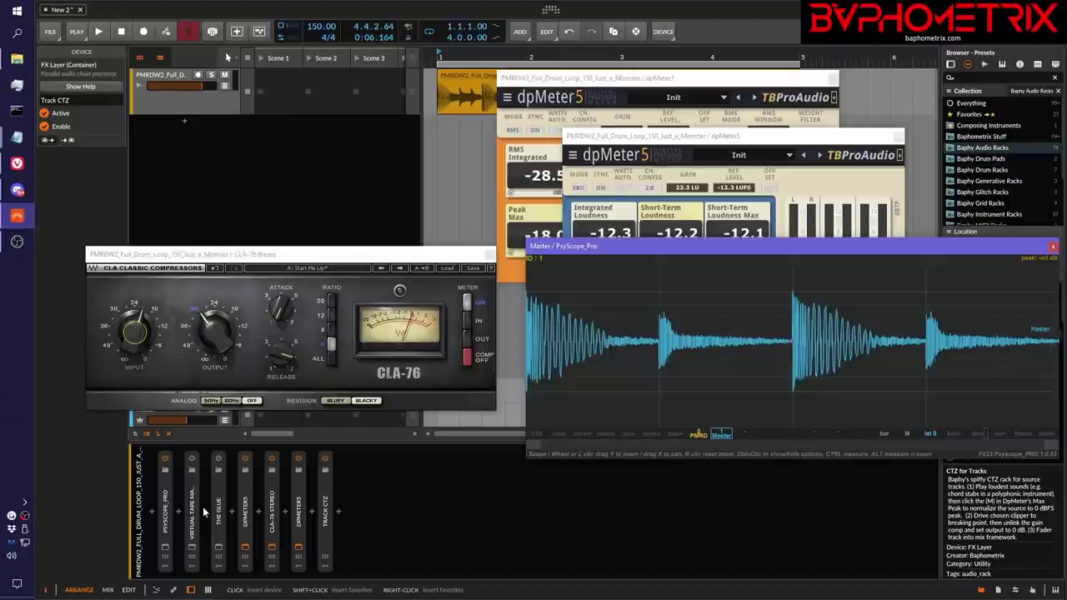
# Group the first dpMeter5, the CLA-76 Stereo and the second dpMeter5 into an FX Layer.
pyautogui.click(247, 515)
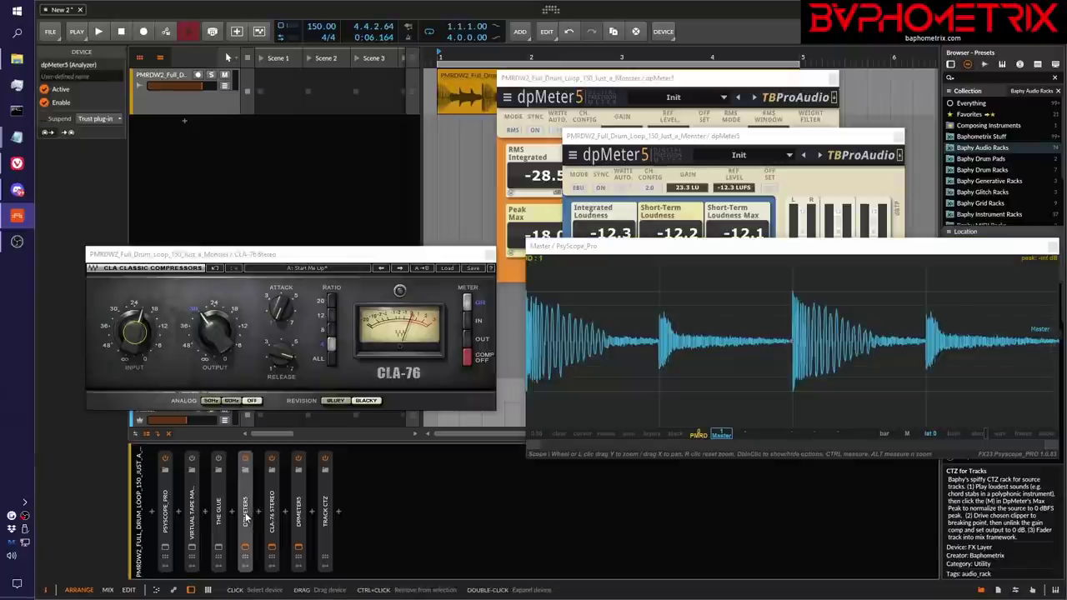
pyautogui.keyDown('shift'); pyautogui.click(303, 509); pyautogui.keyUp('shift')
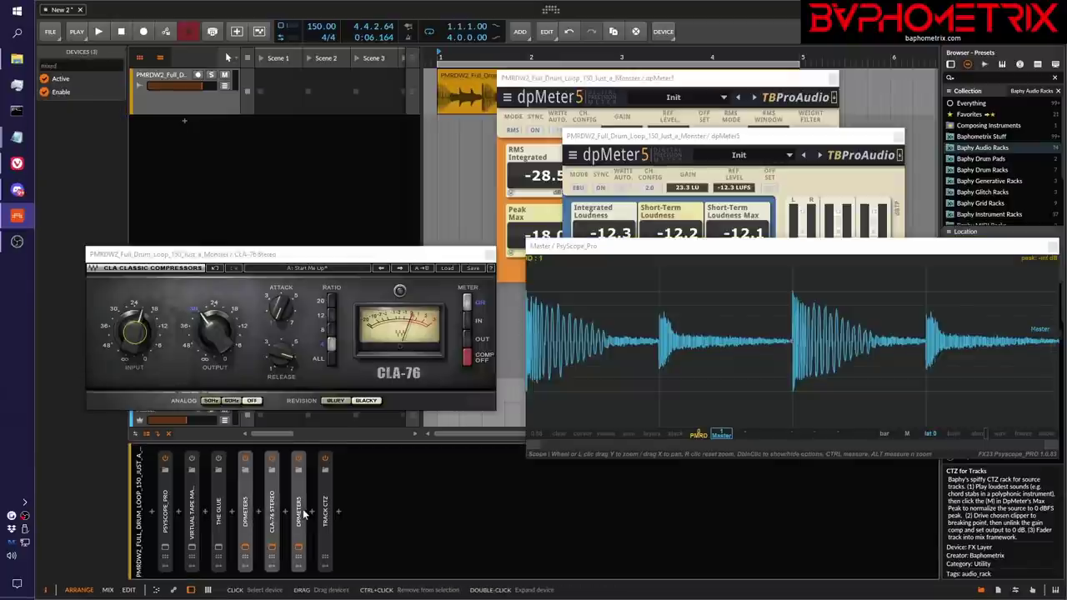
pyautogui.hotkey('ctrl', 'g')
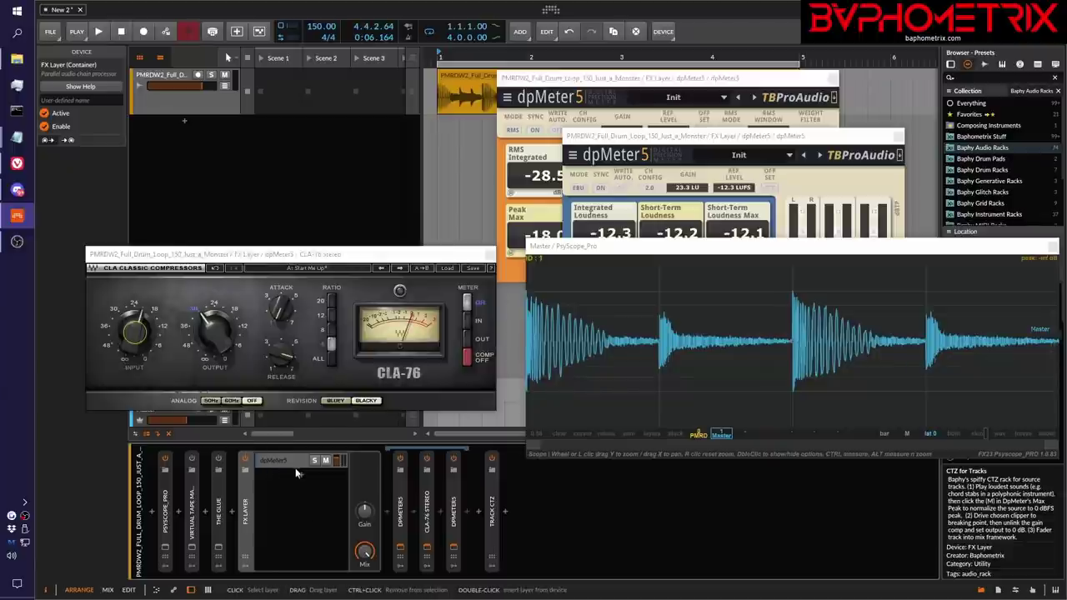
# Delete the disabled Virtual Tape Machines and The Glue devices from the chain.
pyautogui.click(192, 514)
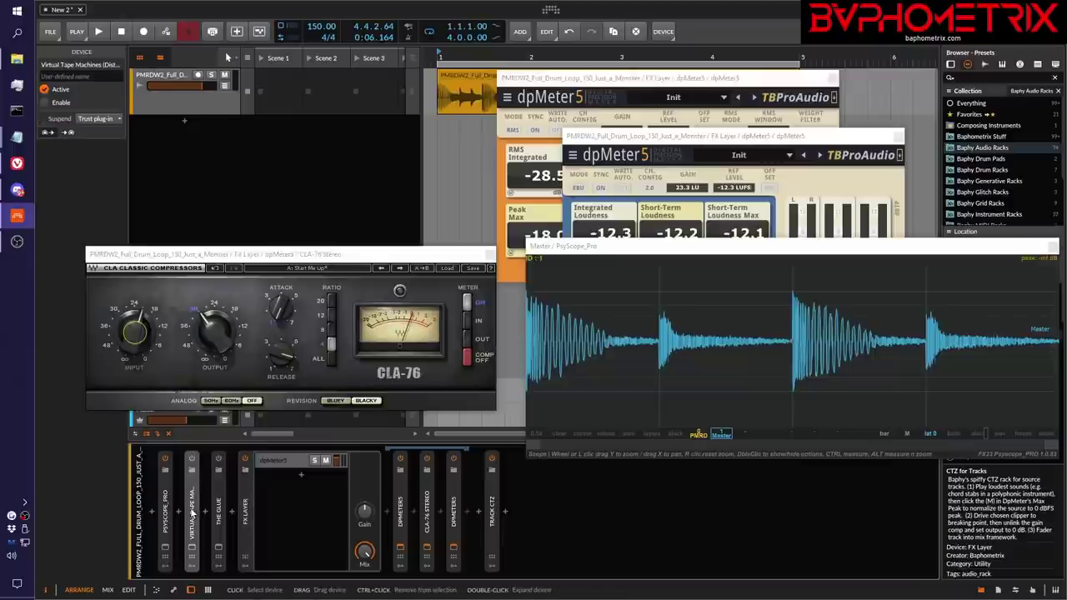
pyautogui.press('Delete')
pyautogui.press('Delete')
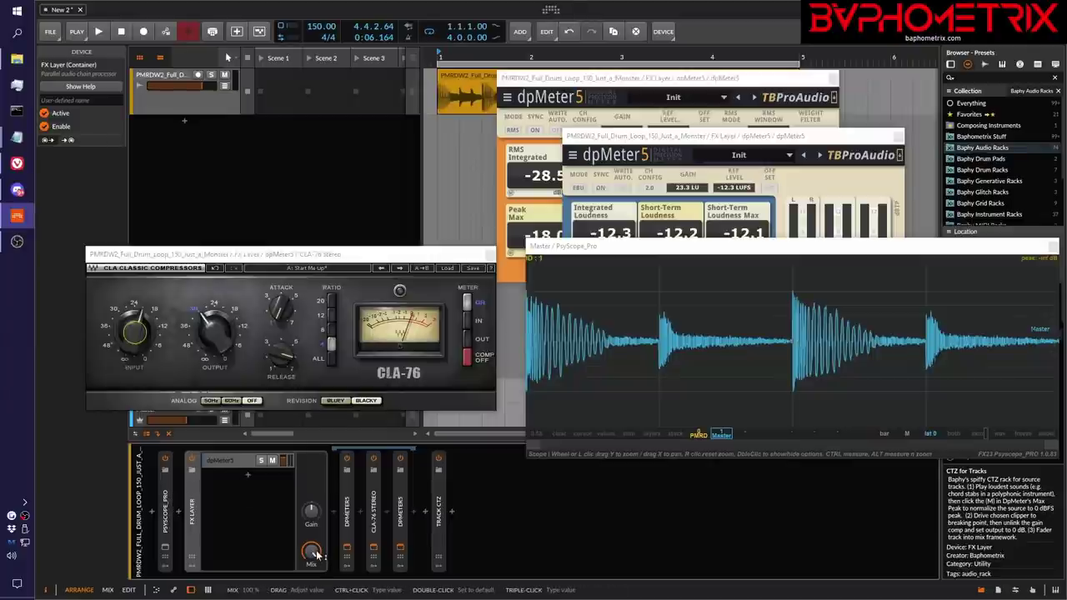
# Try the FX Layer's mix at 0% and 100%, leave it at 0%, and play the loop.
pyautogui.moveTo(313, 553); pyautogui.dragTo(313, 583)
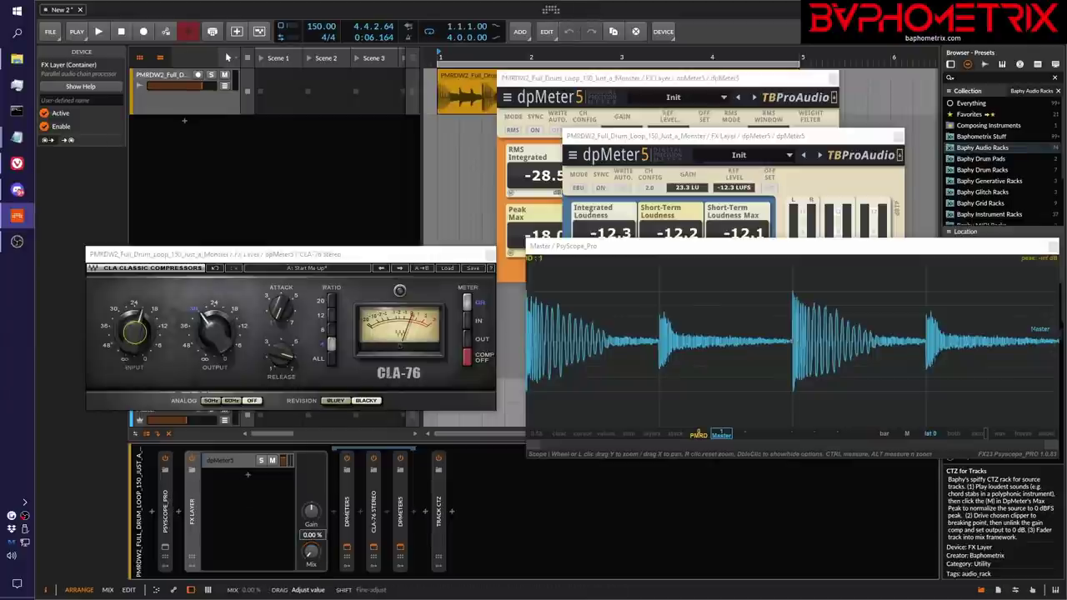
pyautogui.moveTo(314, 584); pyautogui.dragTo(314, 552)
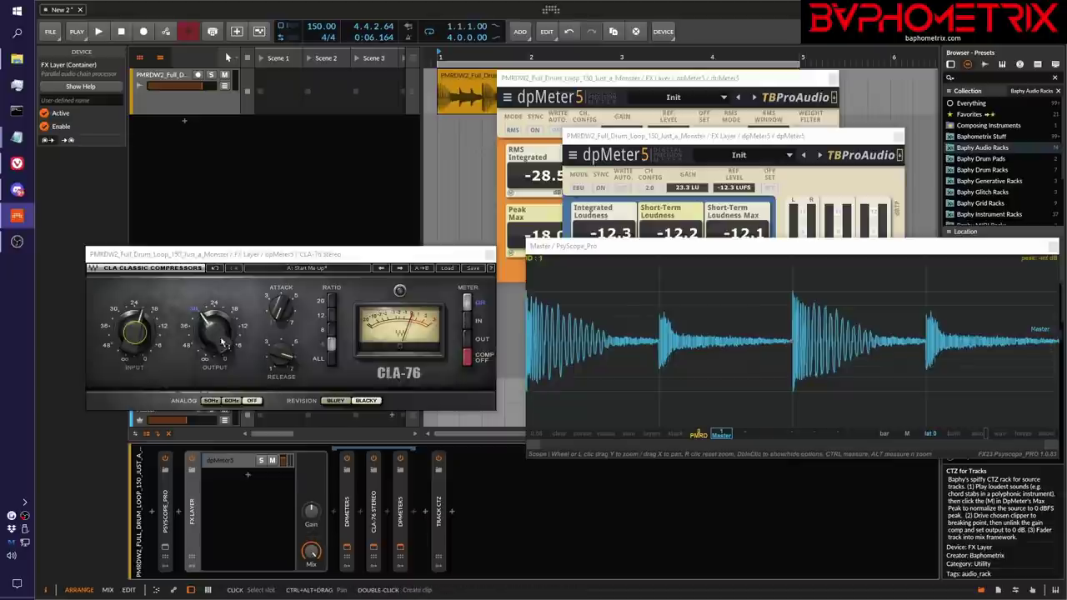
pyautogui.hotkey('ctrl', 'z')
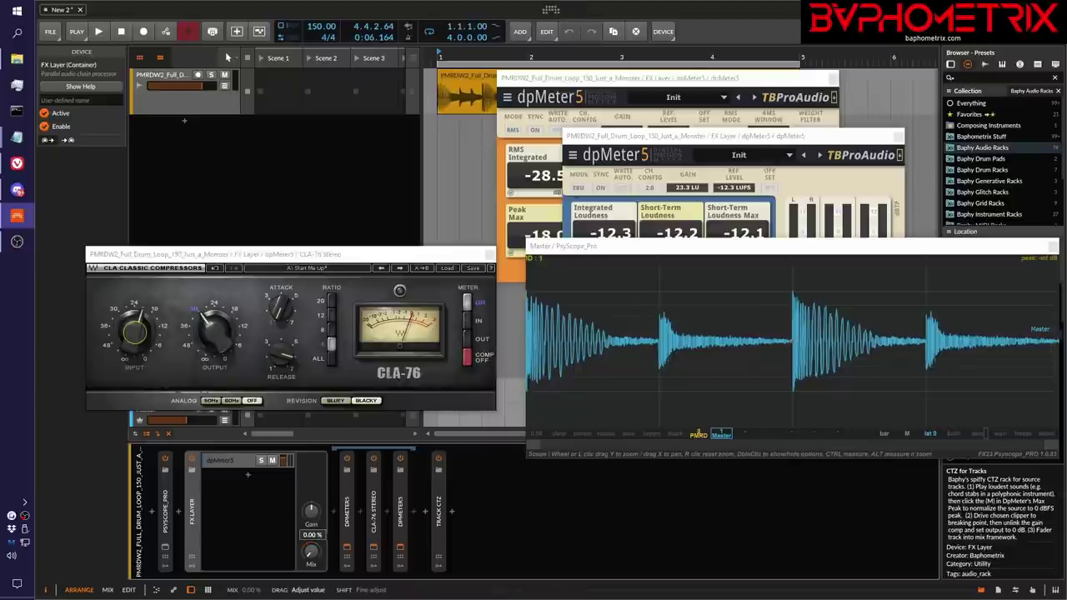
pyautogui.press('space')
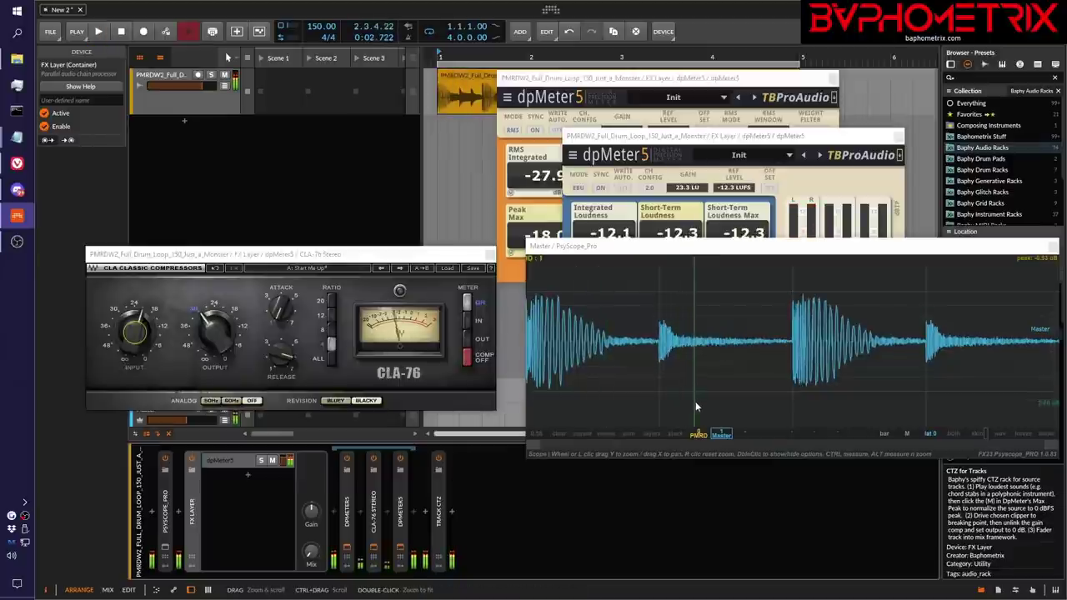
# Compare the PMRD and Master waveforms individually in PsyScope Pro, and overlay them with the layers display.
pyautogui.click(698, 436)
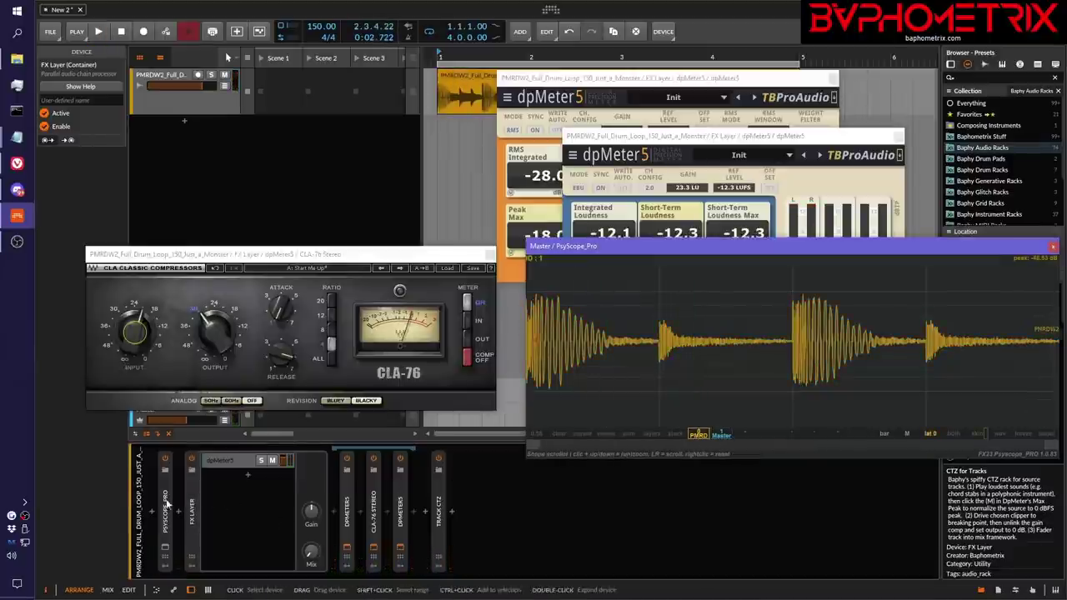
pyautogui.click(717, 437)
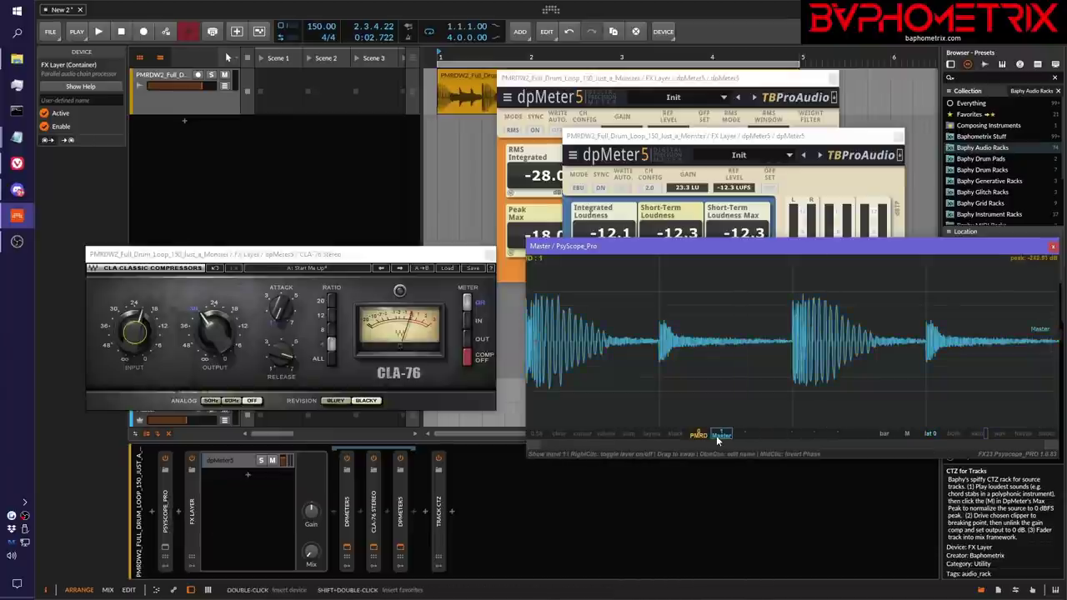
pyautogui.click(656, 433)
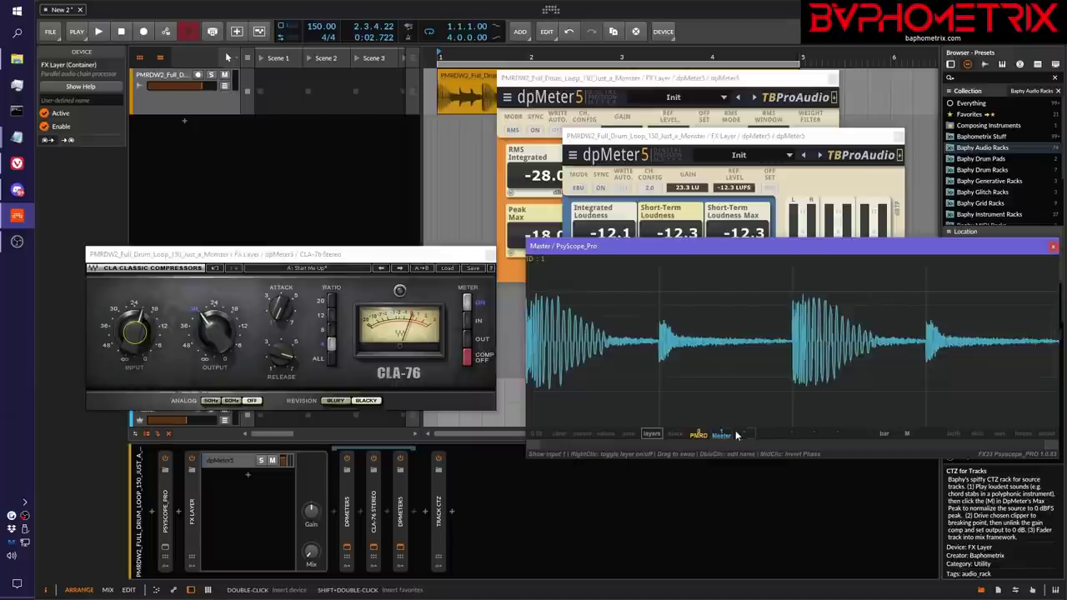
# Play the loop while comparing the FX Layer's mix at 0% and 100%, leave it at 100%, and stop playback.
pyautogui.press('space')
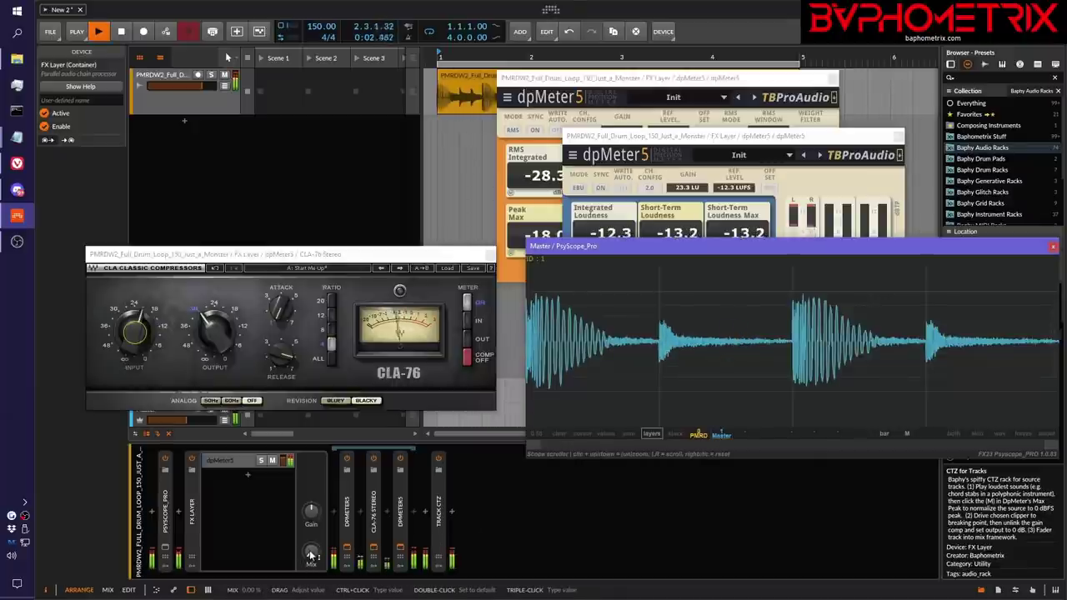
pyautogui.click(311, 555)
pyautogui.moveTo(311, 555)
pyautogui.mouseDown()
pyautogui.moveTo(311, 594)
pyautogui.moveTo(311, 555)
pyautogui.mouseUp()
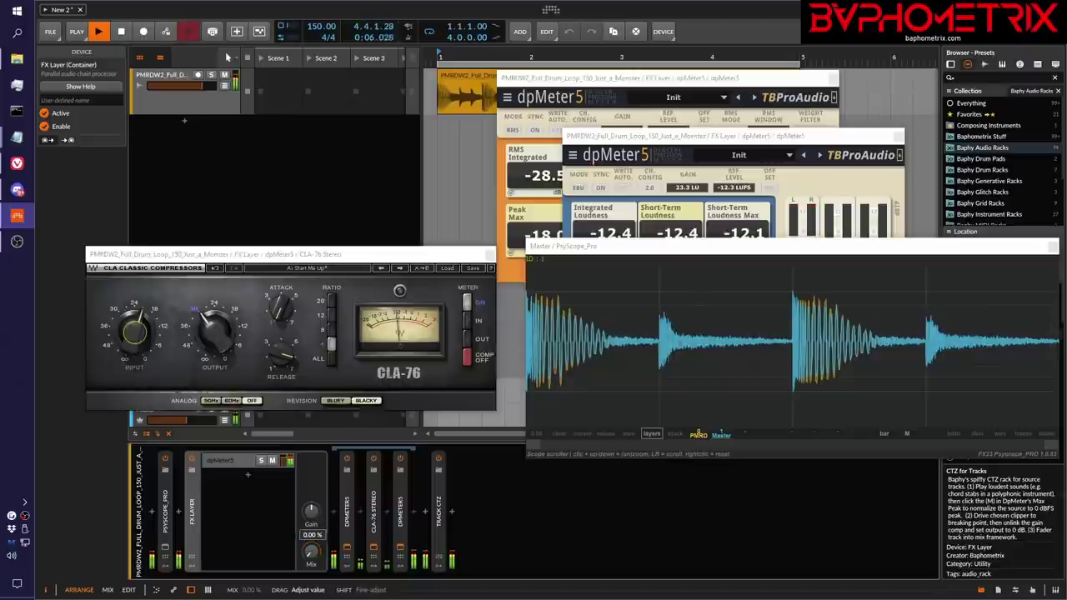
pyautogui.moveTo(311, 556); pyautogui.dragTo(311, 594)
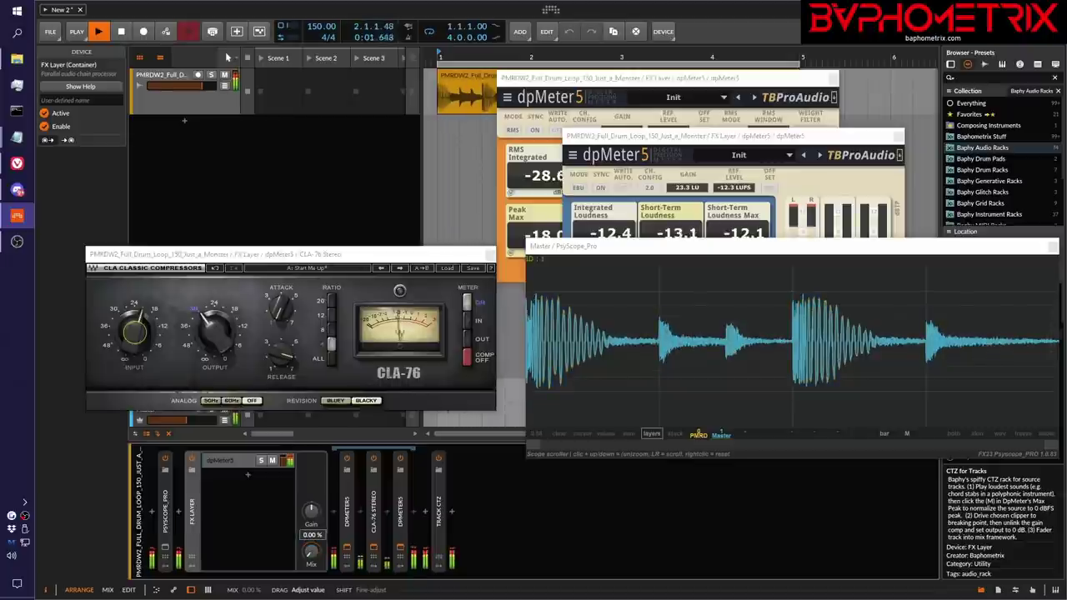
pyautogui.moveTo(311, 594); pyautogui.dragTo(311, 556)
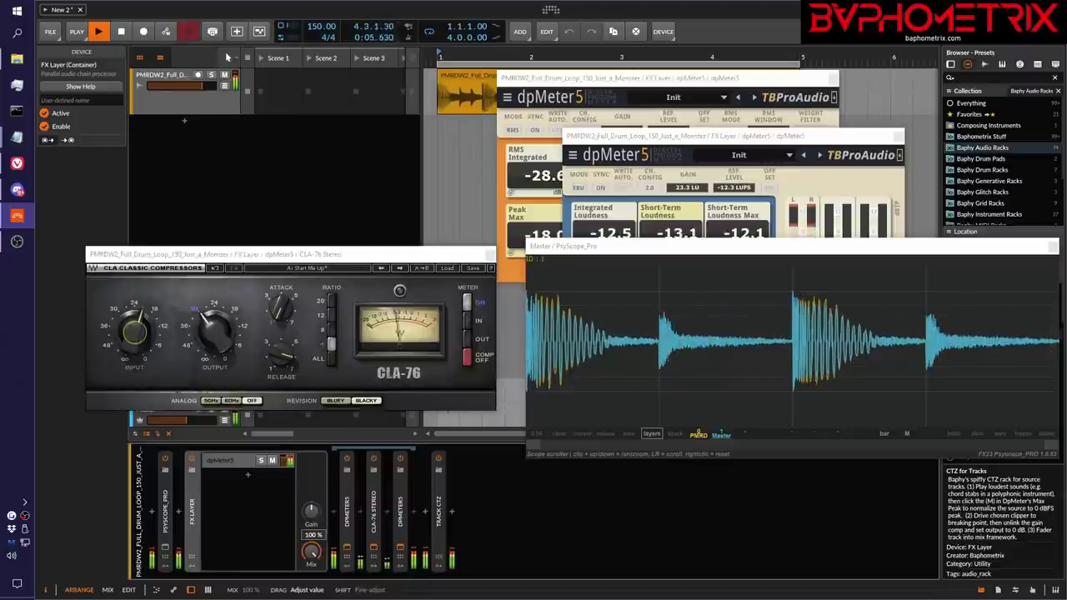
pyautogui.press('space')
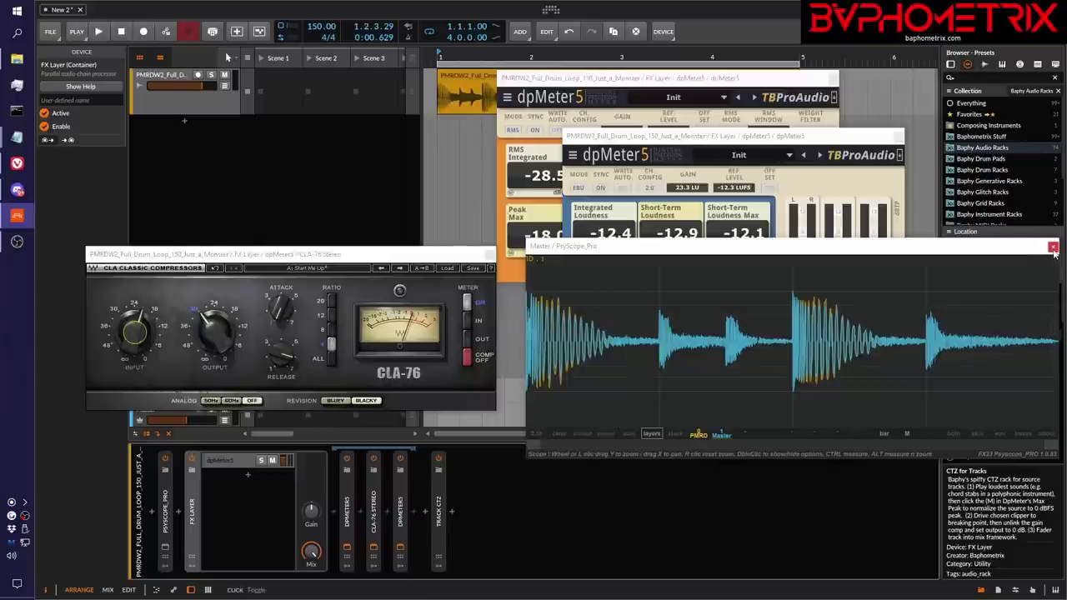
# Close the PsyScope Pro, CLA-76 and both dpMeter5 windows, and switch to the 100 BPM project with the grouped tracks.
pyautogui.click(1053, 248)
pyautogui.click(490, 254)
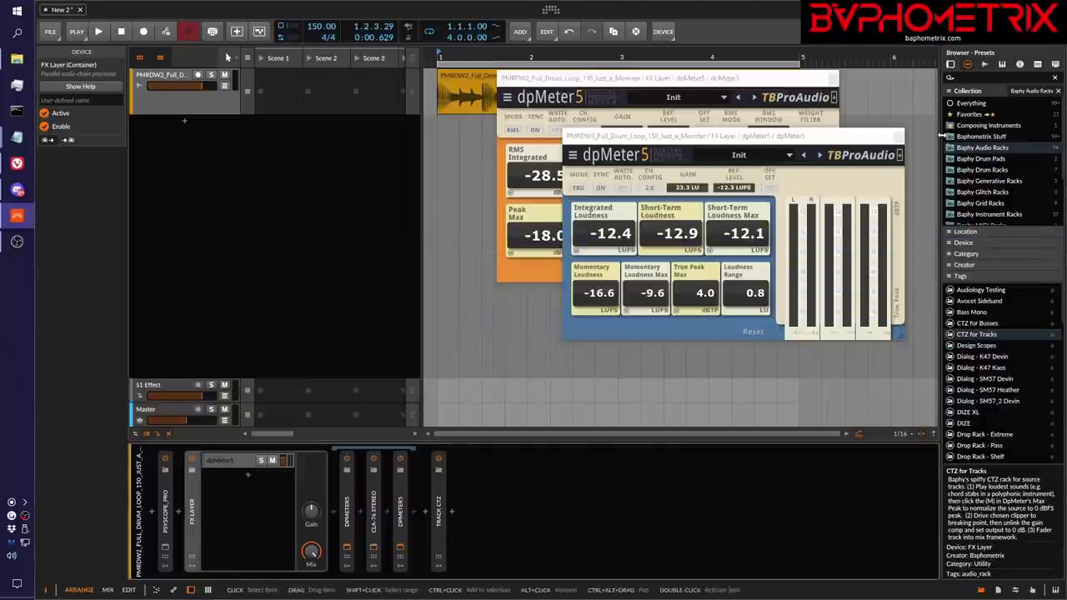
pyautogui.click(898, 135)
pyautogui.click(835, 78)
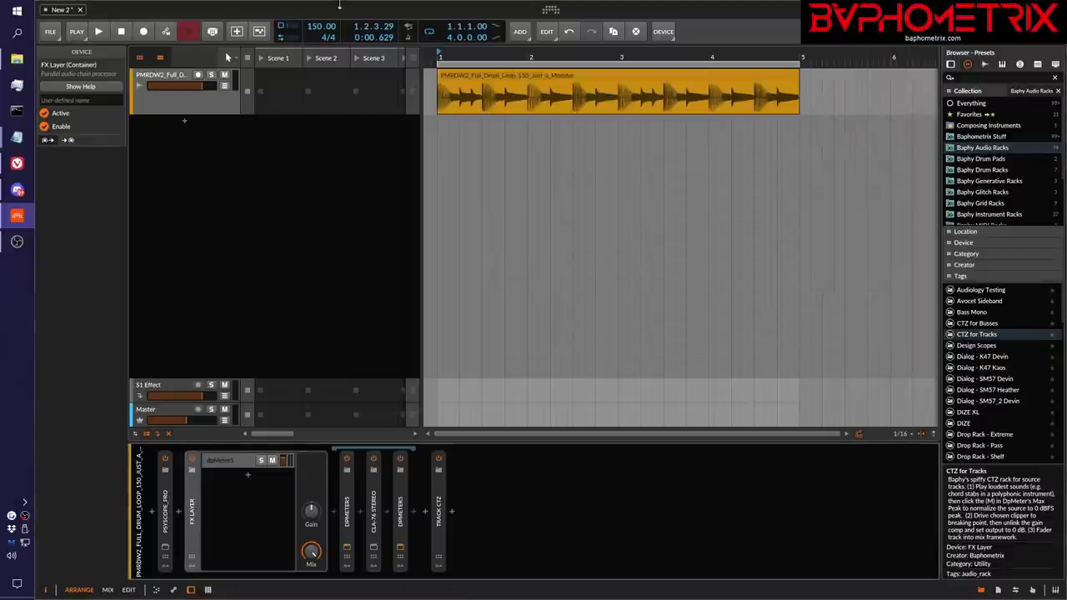
pyautogui.click(84, 10)
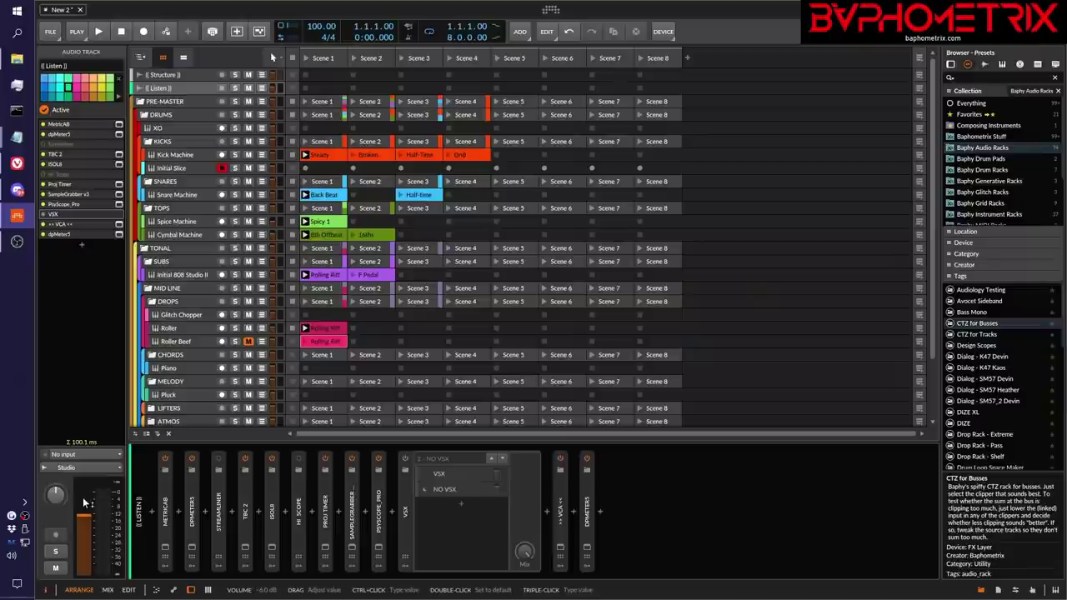
# Play the full mix, solo the Roller track, and audition it alone.
pyautogui.press('space')
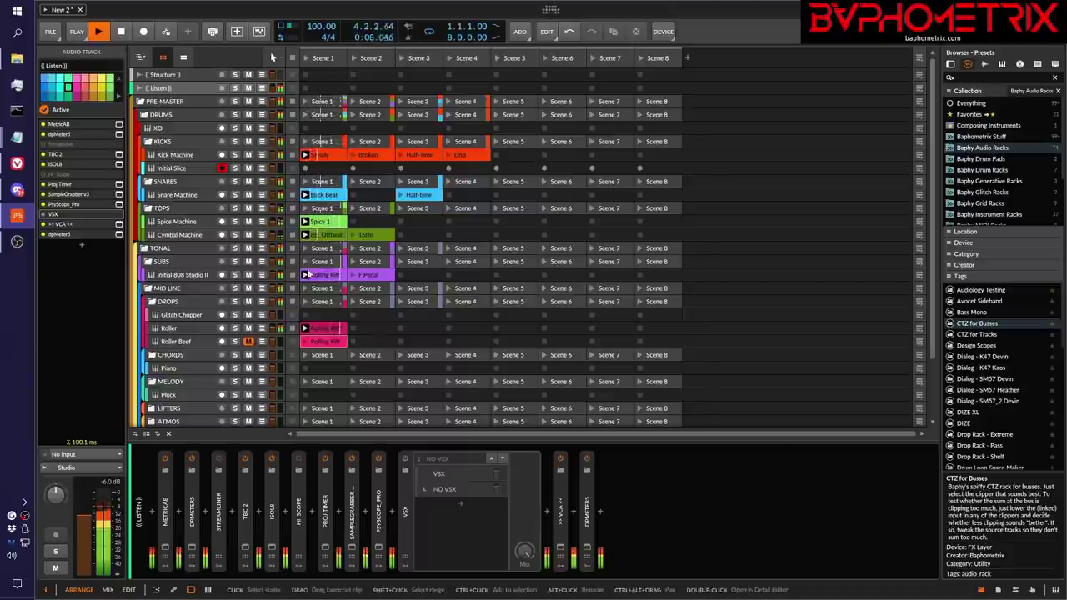
pyautogui.click(248, 328)
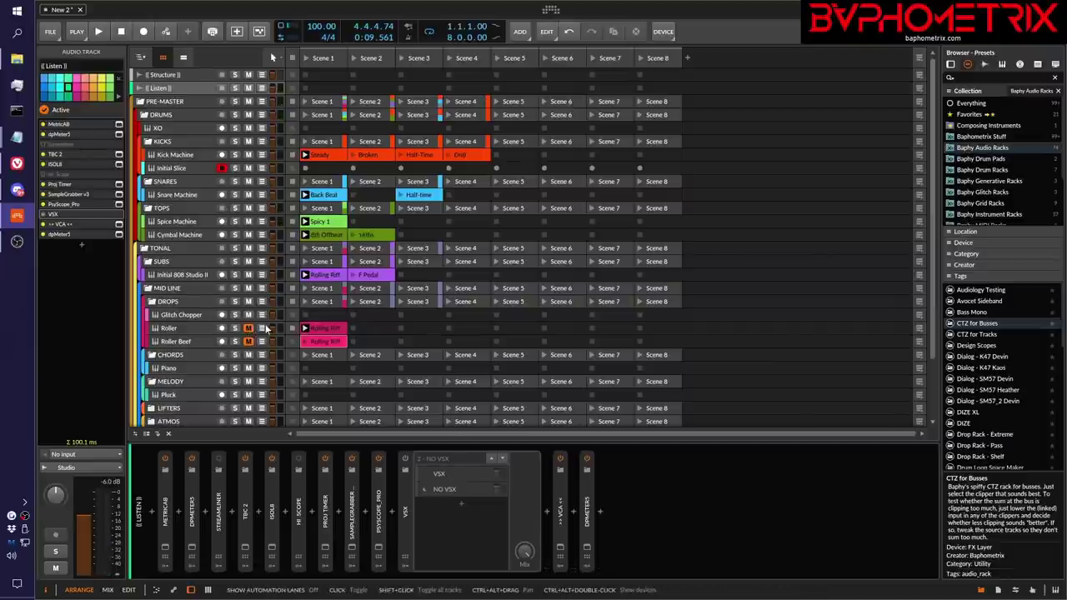
pyautogui.click(249, 341)
pyautogui.click(236, 329)
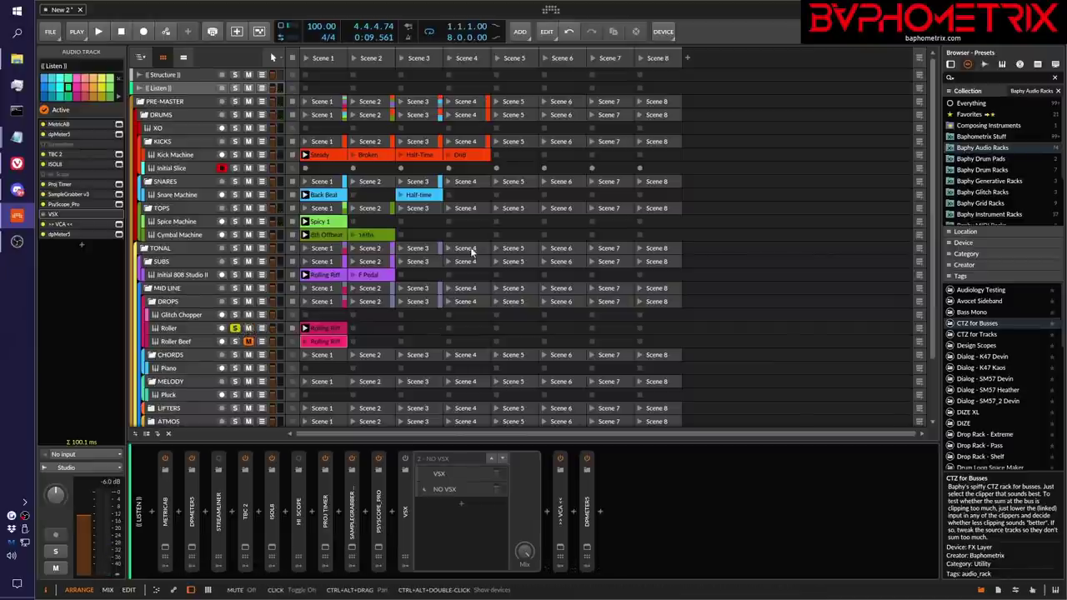
pyautogui.press('space')
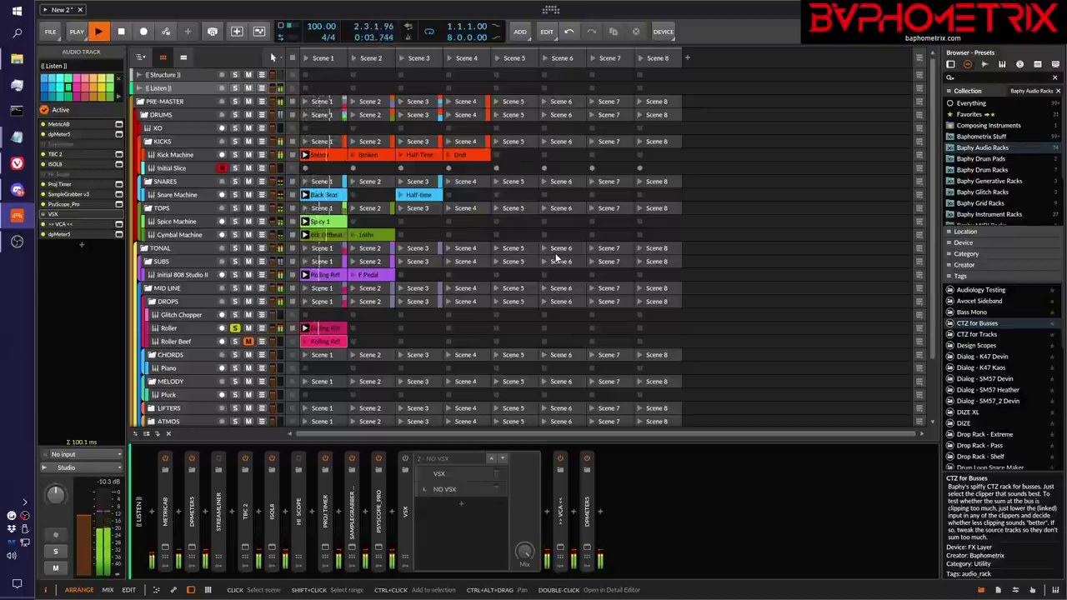
pyautogui.press('space')
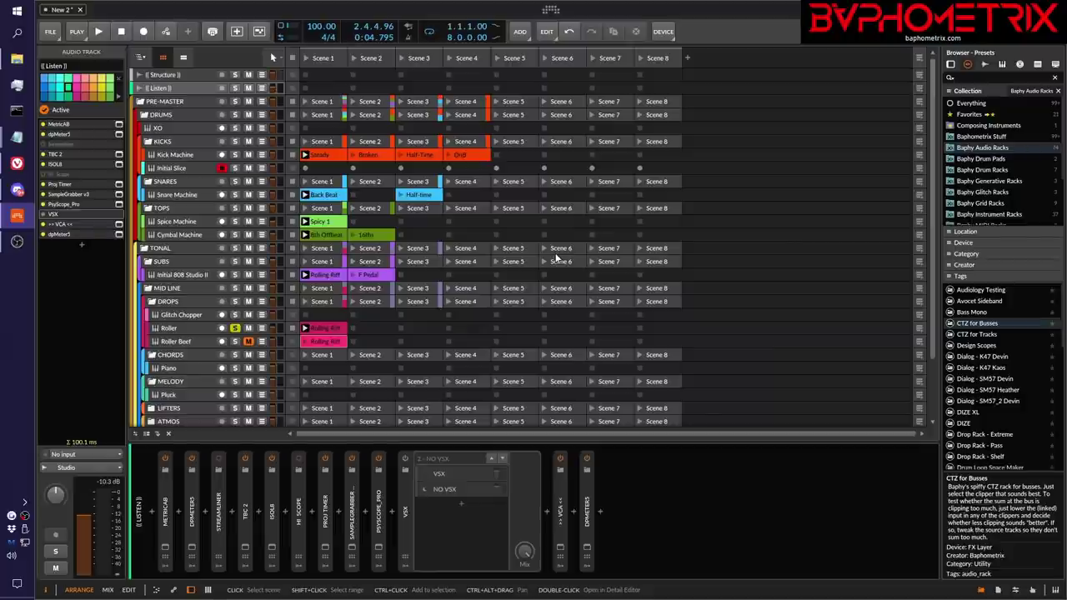
# Examine the KClip 3 clipper settings inside the Roller track's Track CTZ rack, and close its window.
pyautogui.click(206, 330)
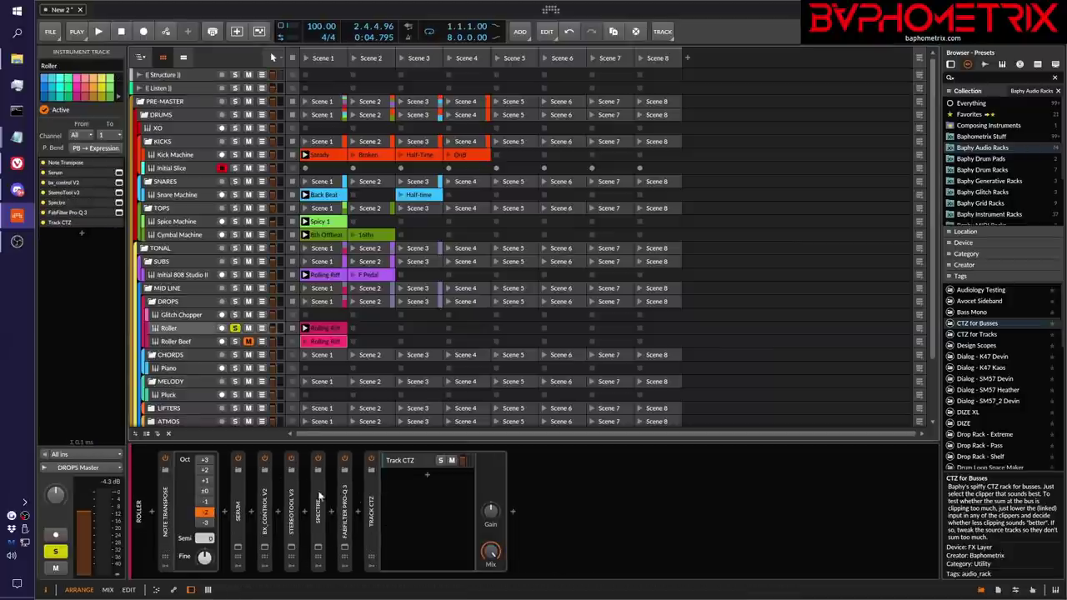
pyautogui.click(424, 456)
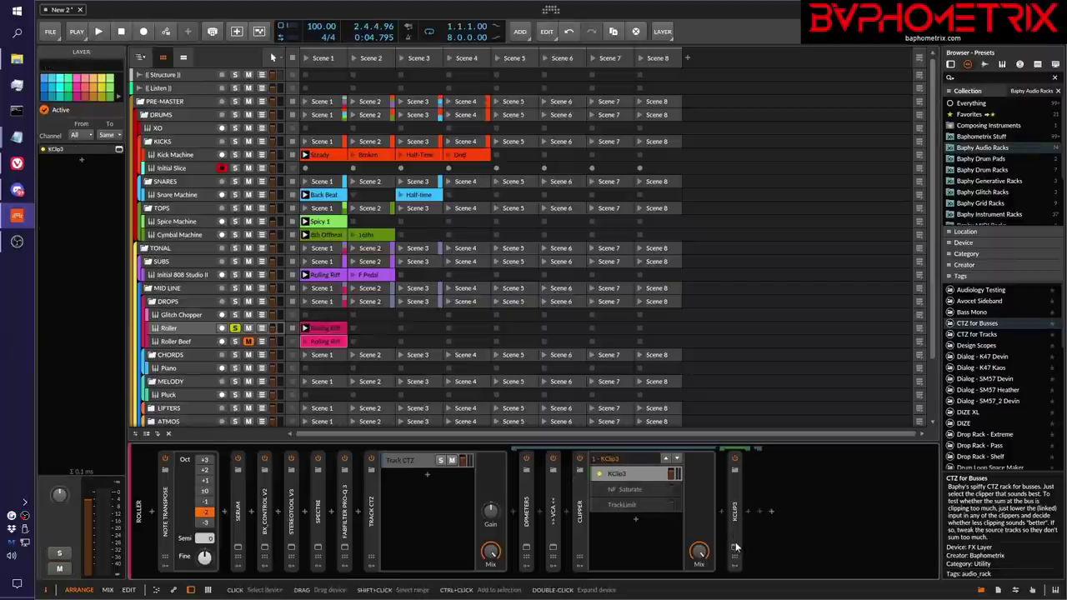
pyautogui.click(734, 548)
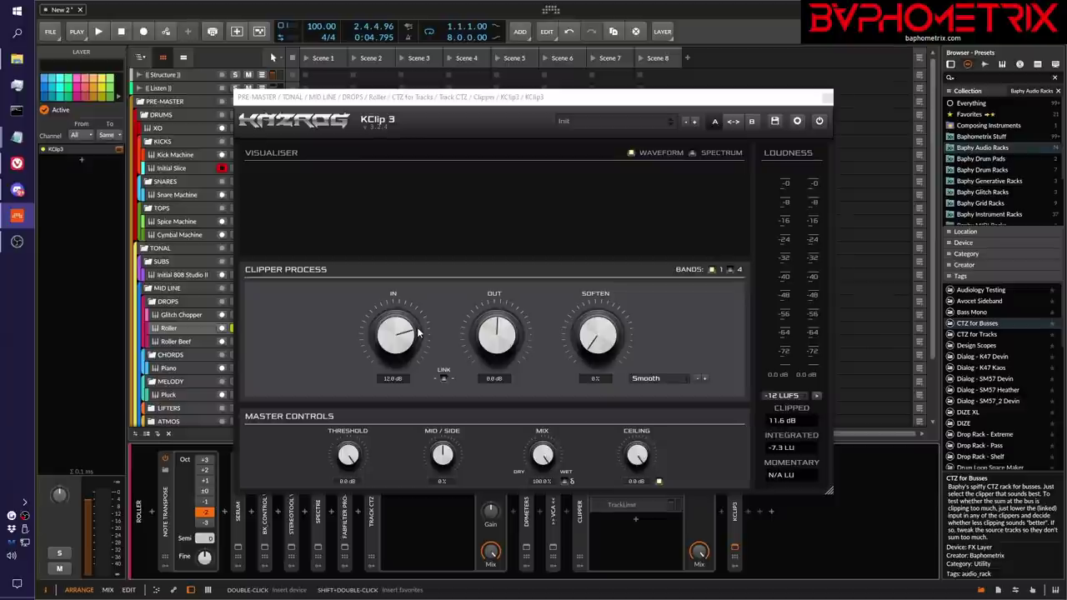
pyautogui.click(825, 98)
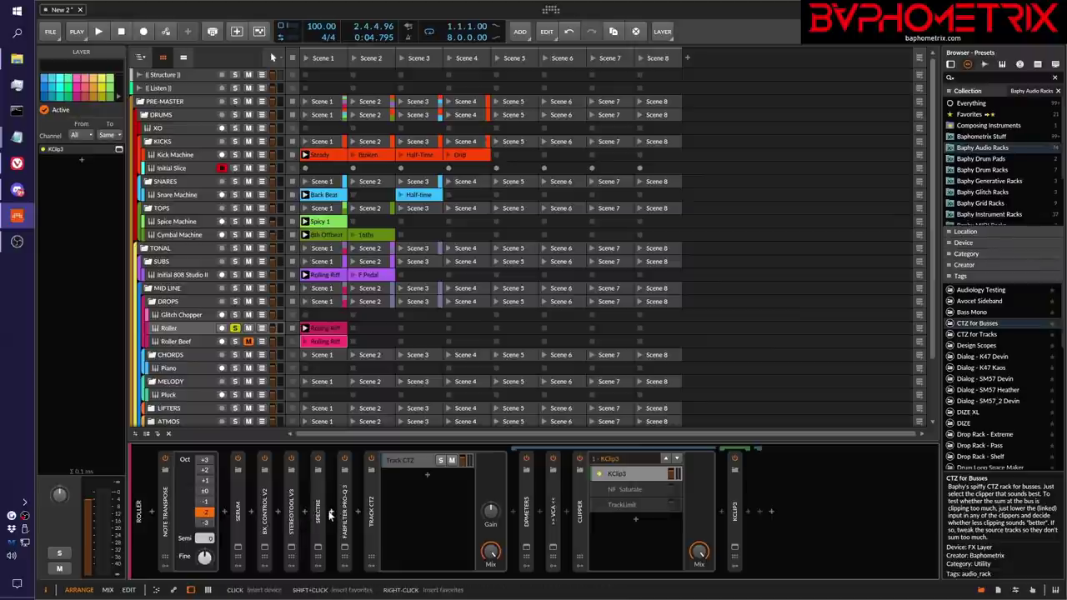
# Insert Virtual Tape Machines between Spectre and FabFilter Pro-Q 3 on the Roller track, and play the riff through it.
pyautogui.click(331, 514)
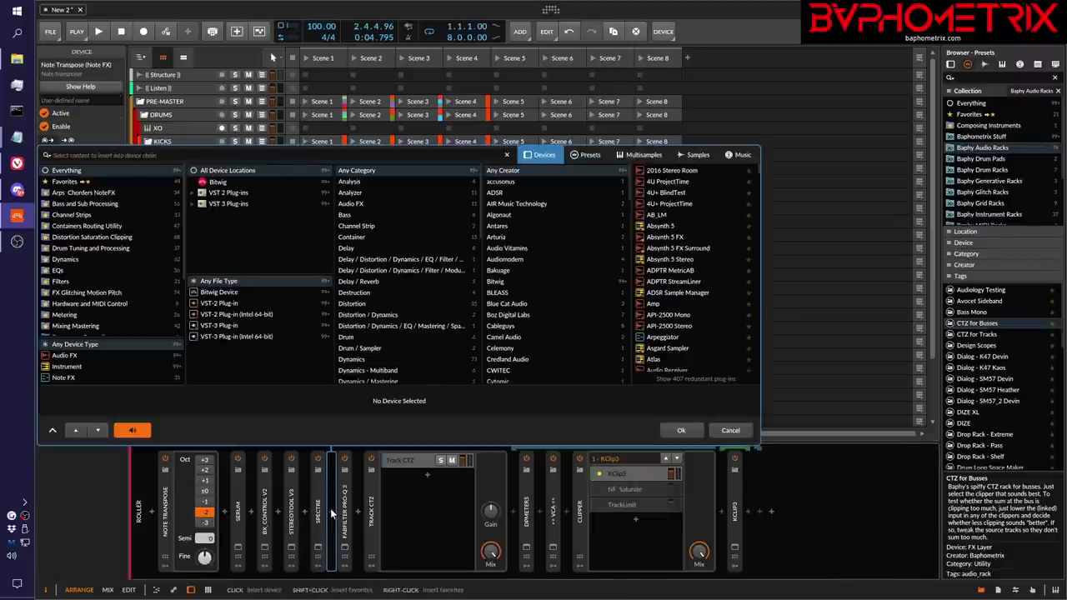
pyautogui.write('virtu')
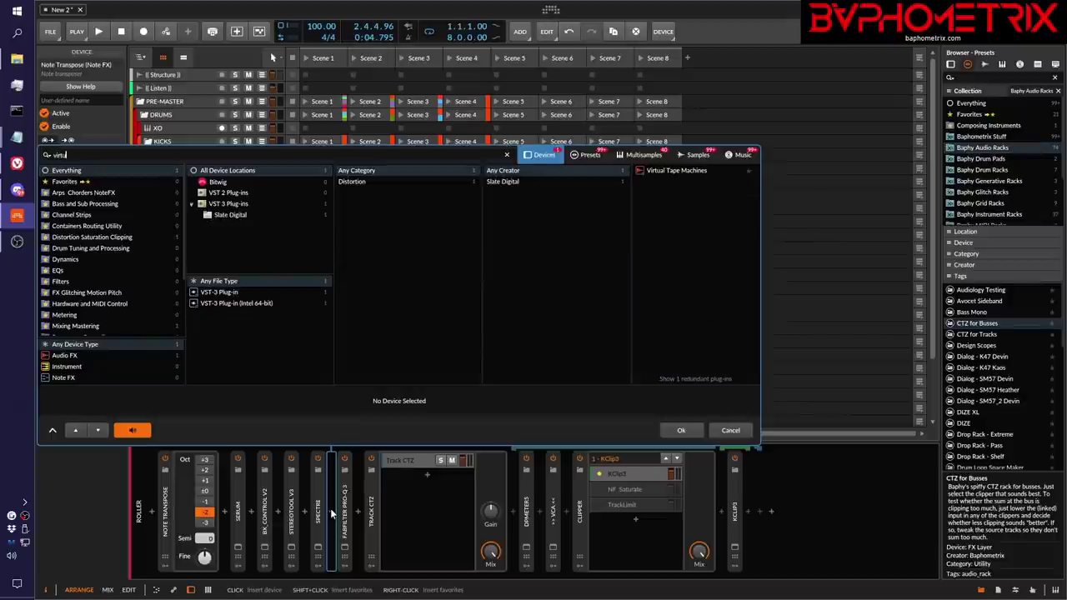
pyautogui.press('Return')
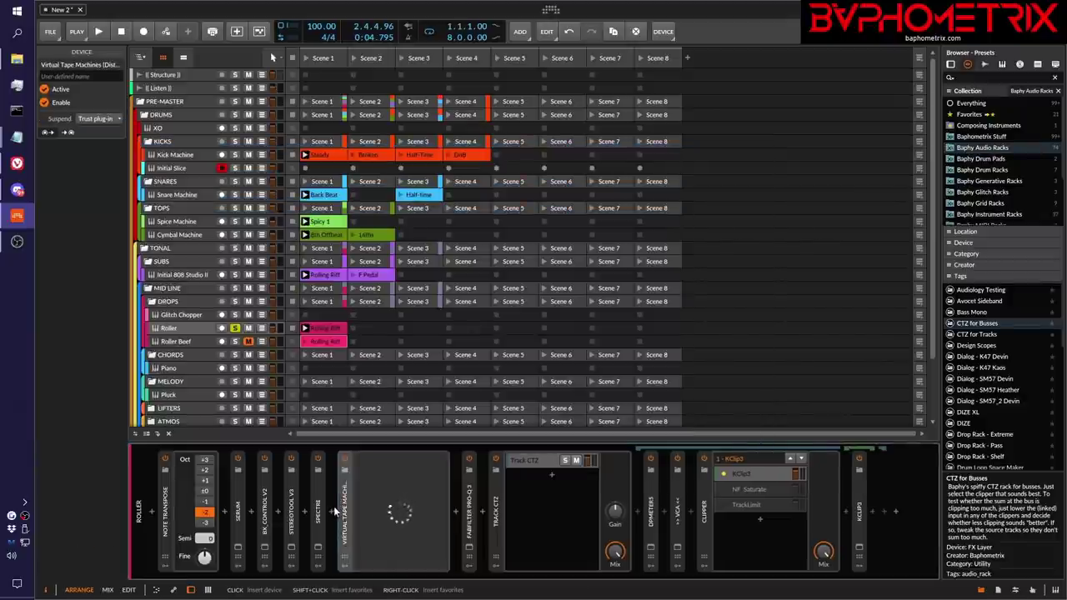
pyautogui.doubleClick(345, 506)
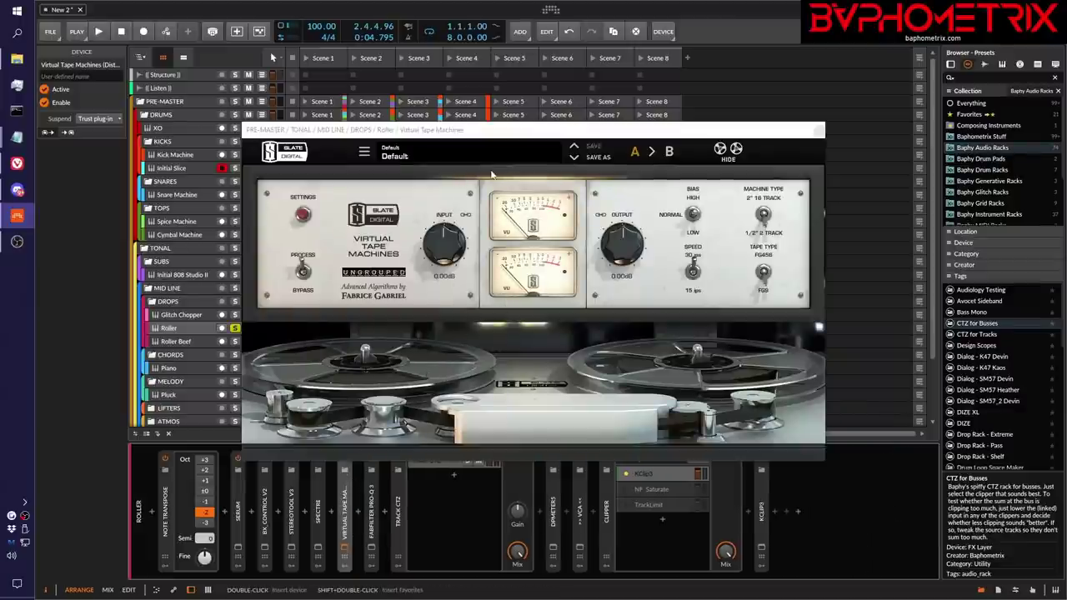
pyautogui.moveTo(510, 131); pyautogui.dragTo(453, 55)
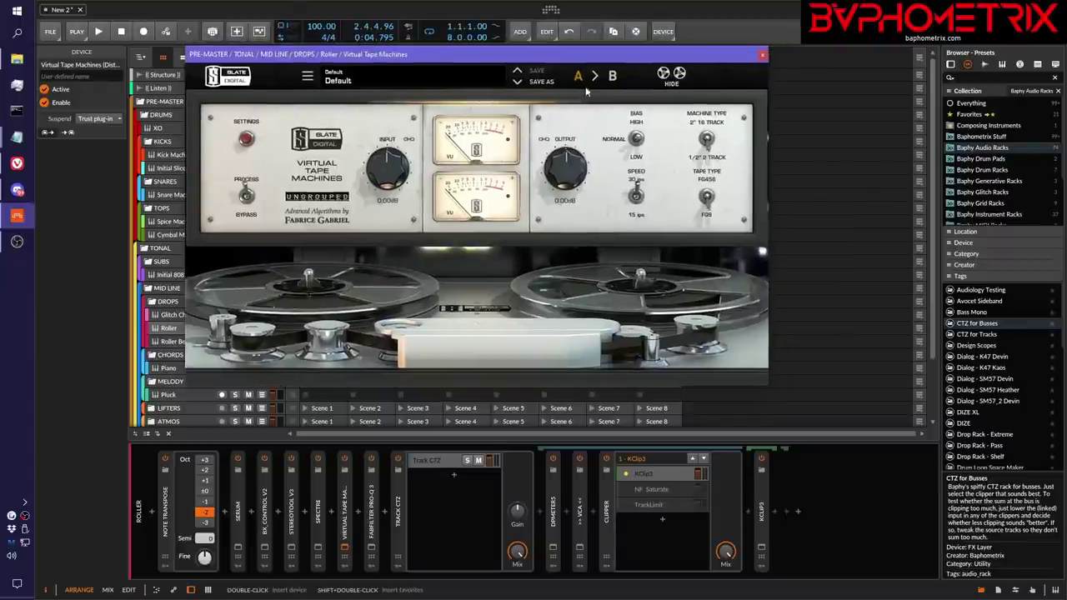
pyautogui.press('space')
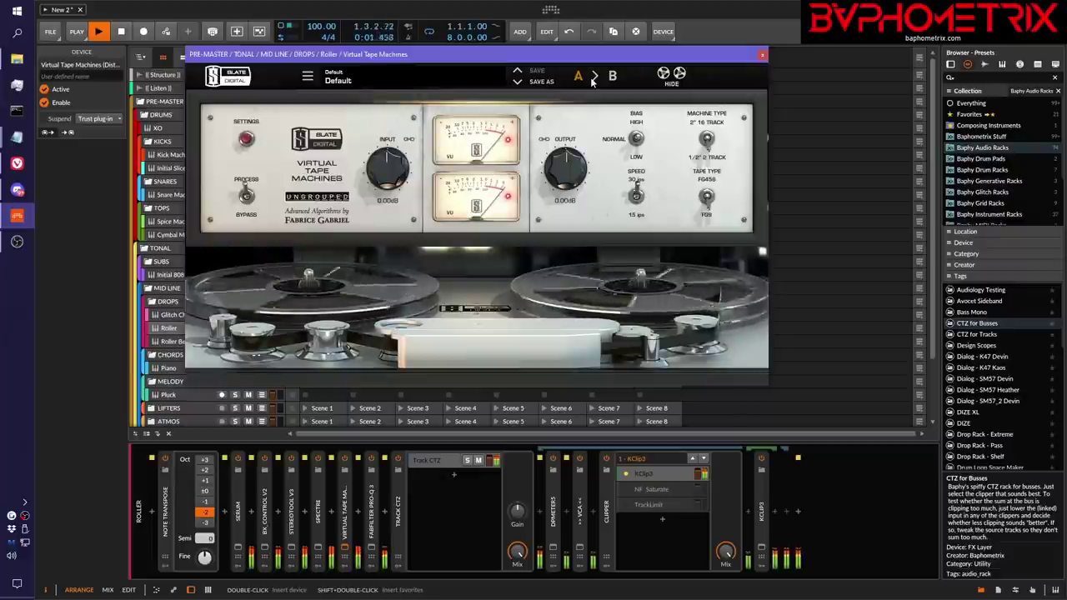
pyautogui.press('space')
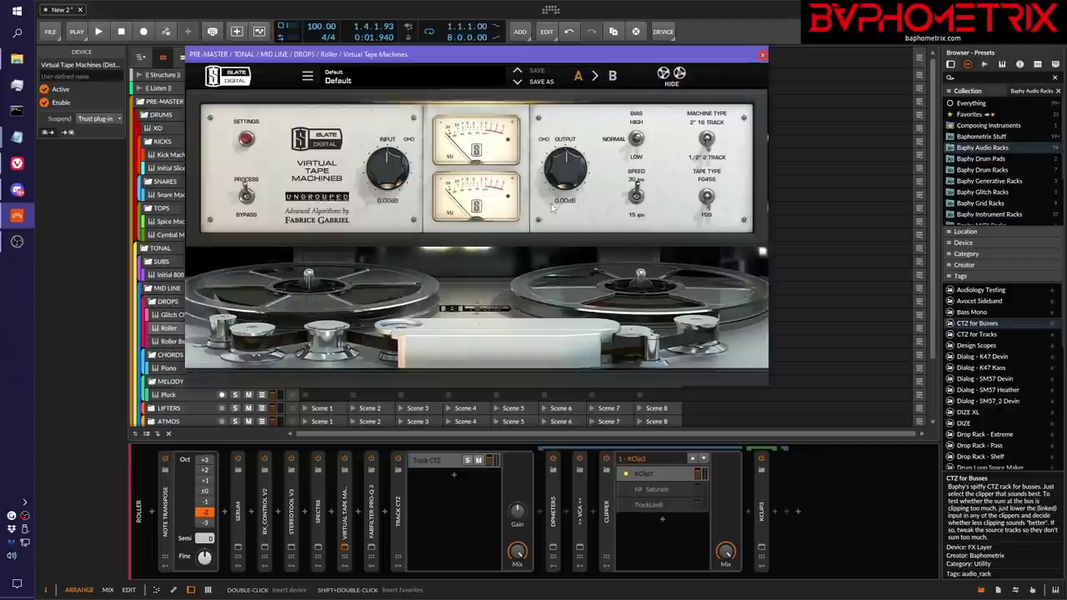
# Insert a dpMeter5 before Virtual Tape Machines, set its mode to EBU, and collapse the device.
pyautogui.click(332, 512)
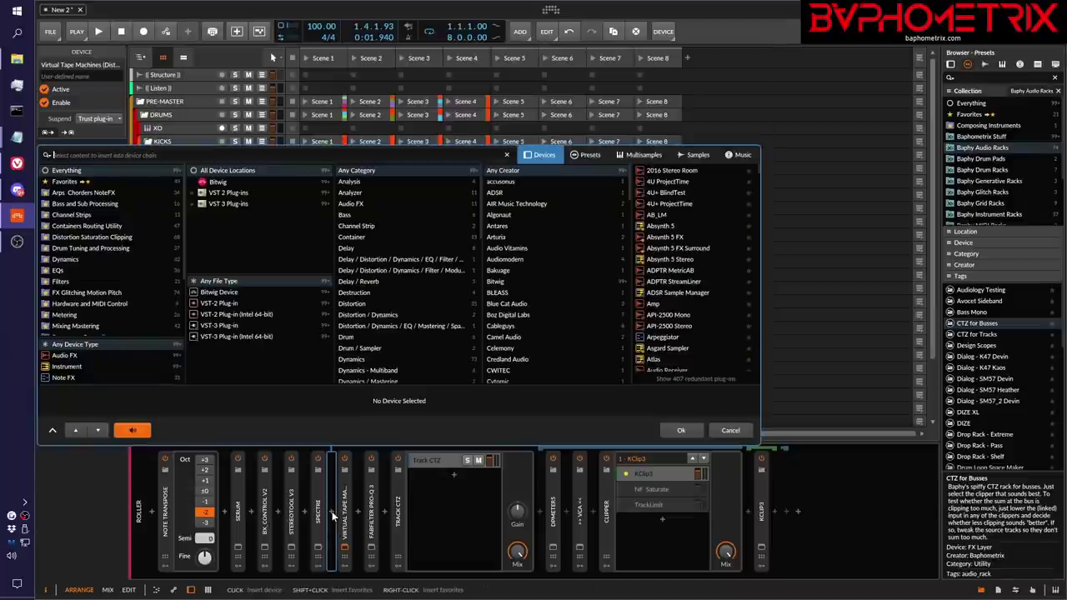
pyautogui.write('dpm')
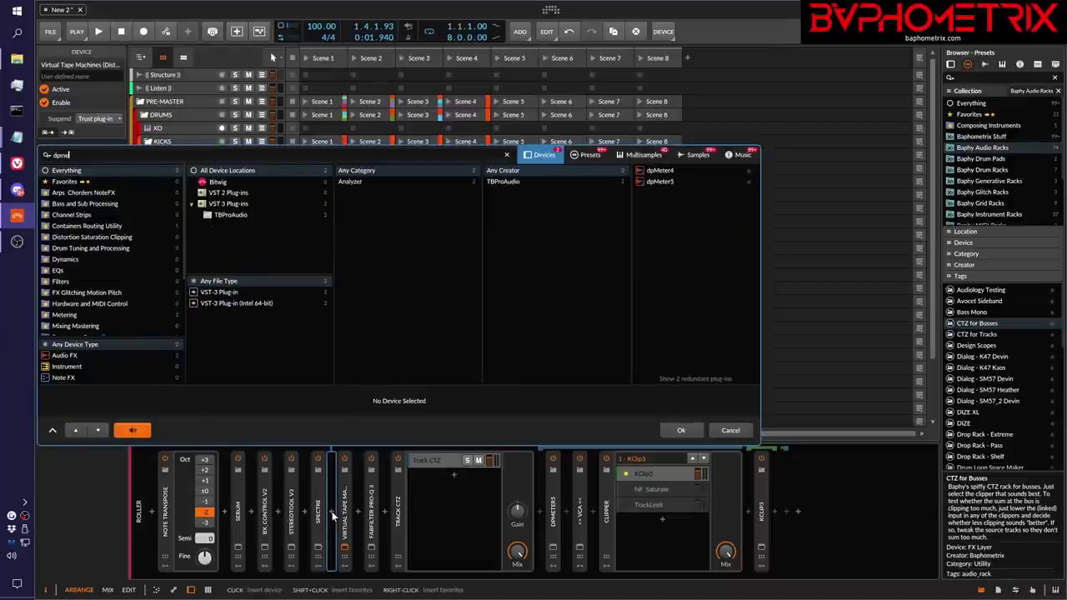
pyautogui.write('e')
pyautogui.press('Down')
pyautogui.press('Down')
pyautogui.press('Return')
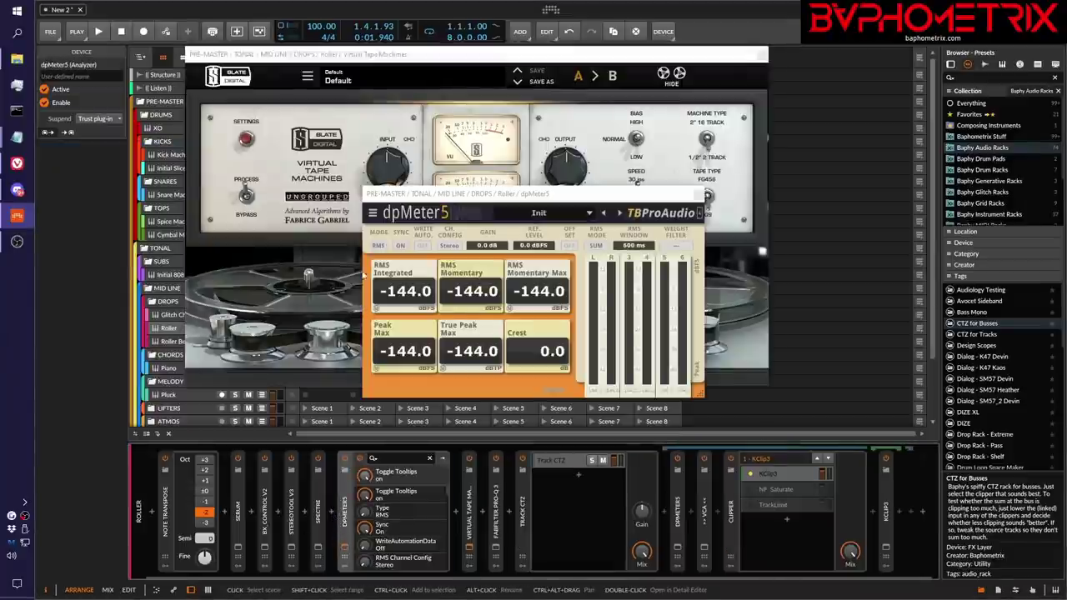
pyautogui.click(378, 245)
pyautogui.click(386, 271)
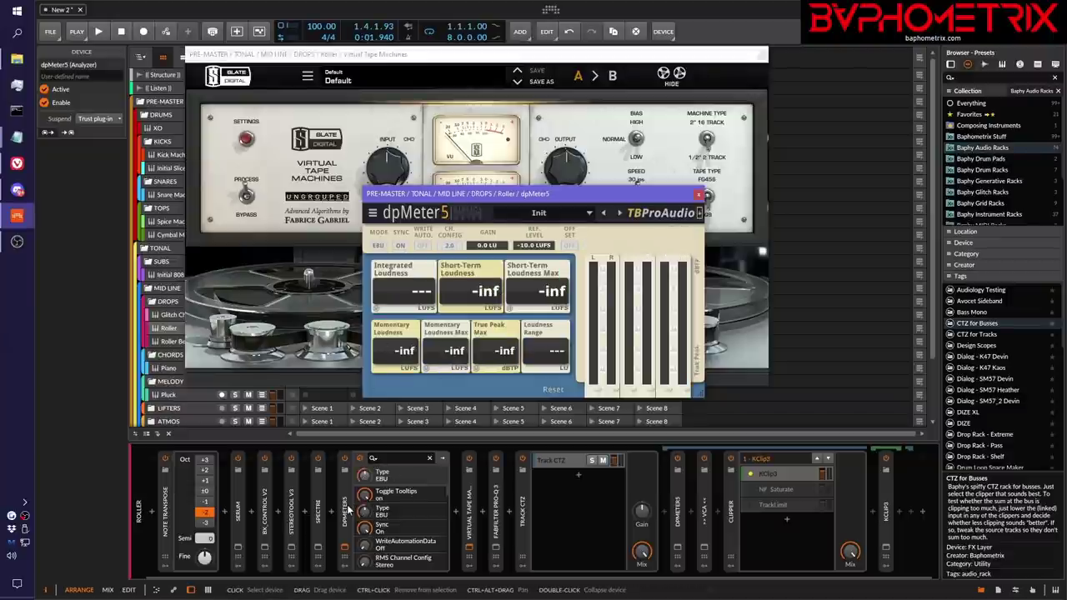
pyautogui.doubleClick(348, 510)
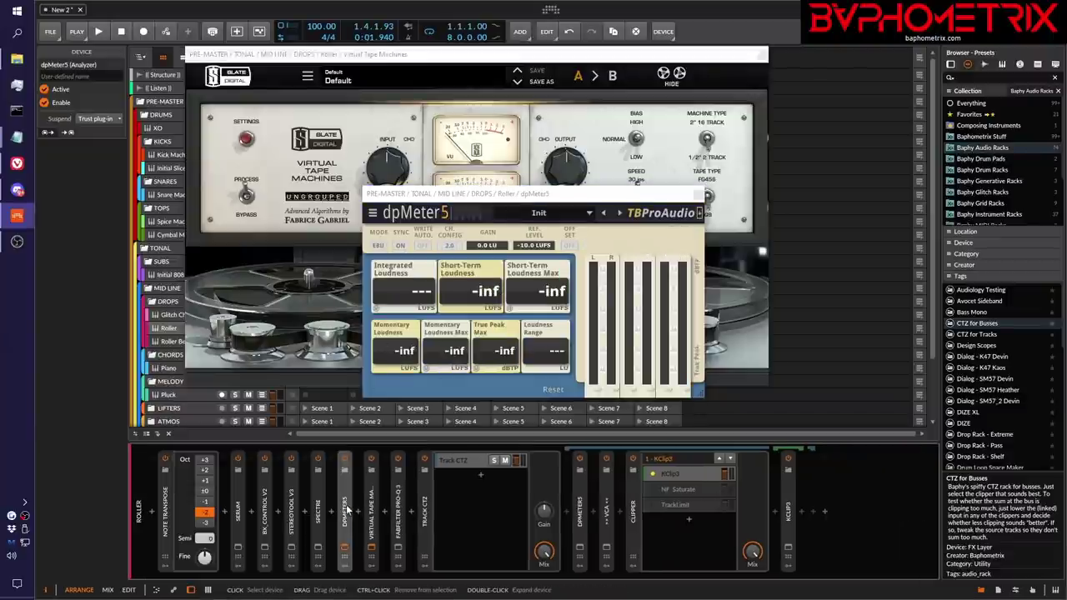
# Duplicate the dpMeter5, place the copy after Virtual Tape Machines, and play the riff to measure its loudness.
pyautogui.hotkey('ctrl', 'd')
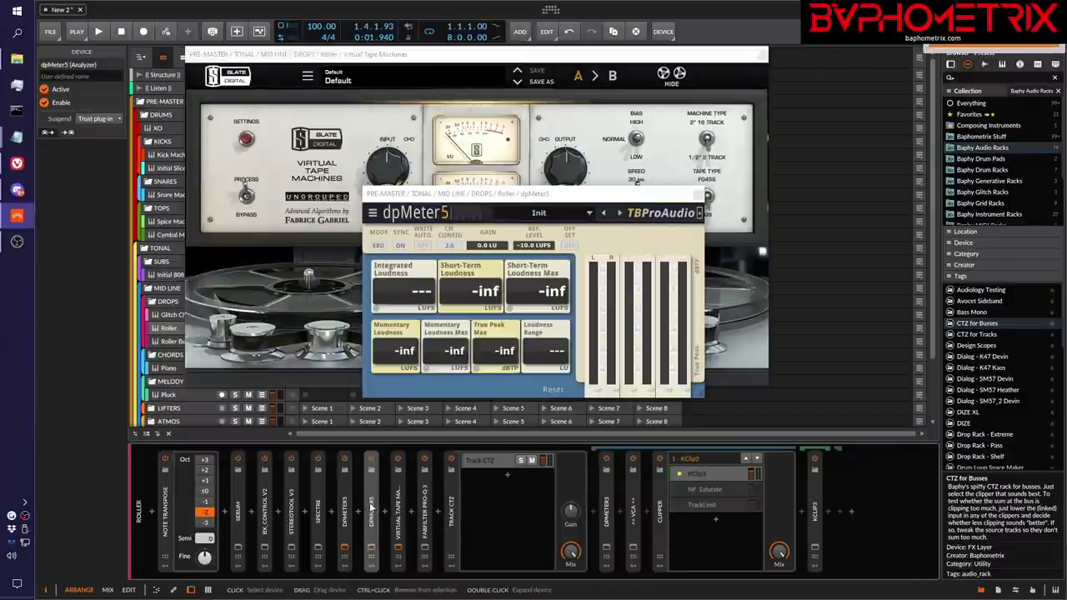
pyautogui.moveTo(371, 507); pyautogui.dragTo(410, 519)
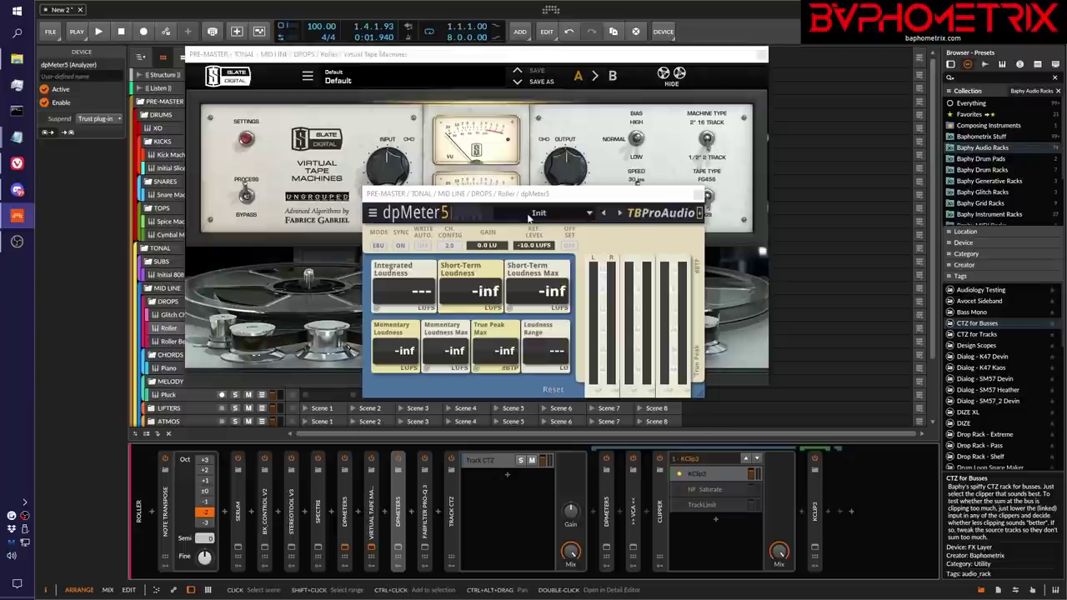
pyautogui.press('space')
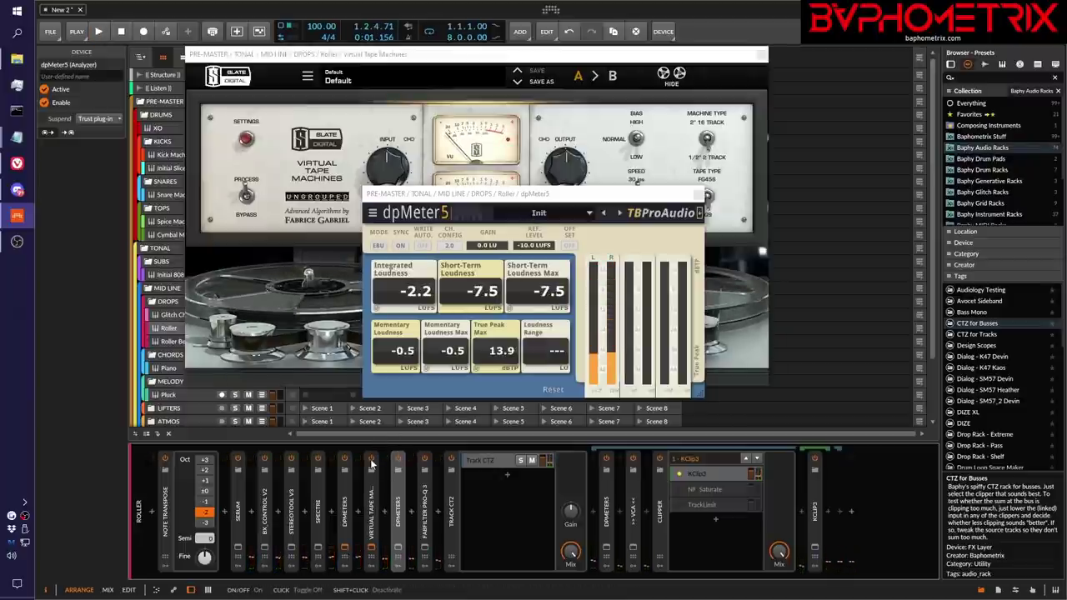
# Play the riff with Virtual Tape Machines disabled, and show the dpMeter5 after it beside the first meter.
pyautogui.press('space')
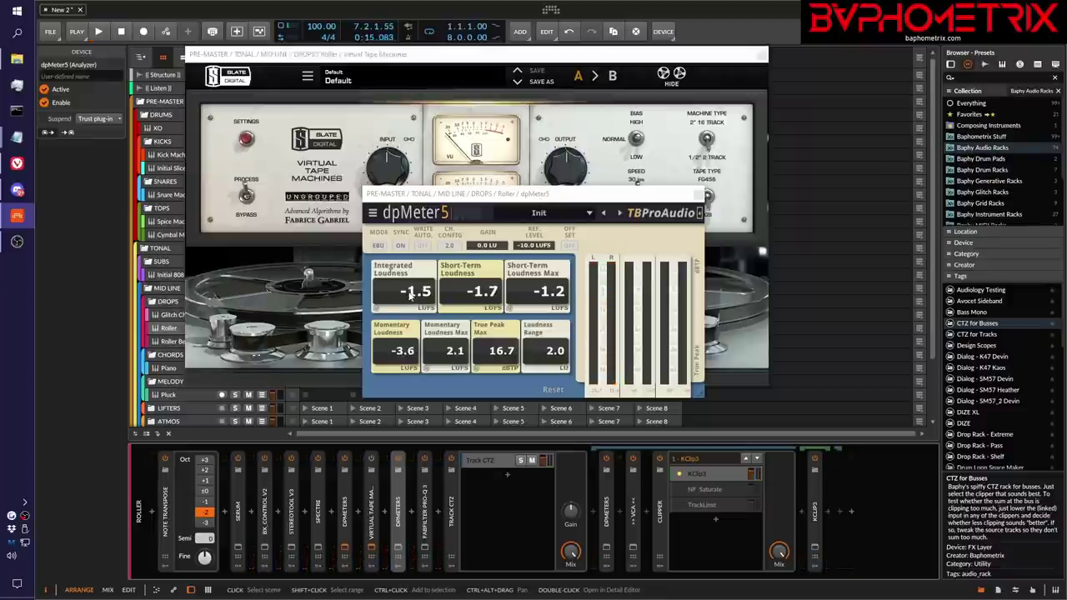
pyautogui.doubleClick(400, 552)
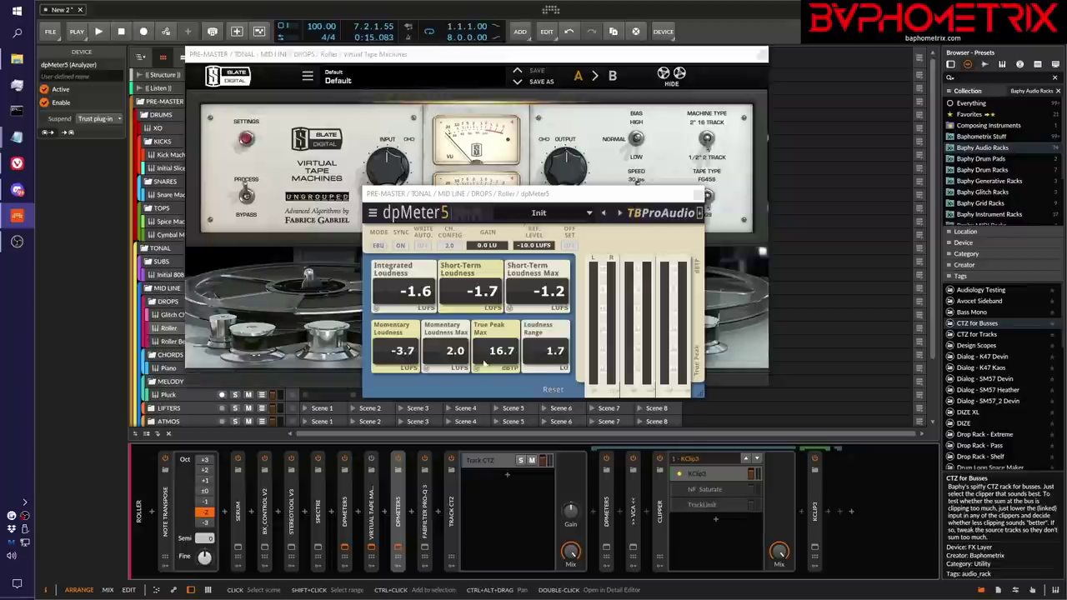
pyautogui.moveTo(526, 197); pyautogui.dragTo(835, 228)
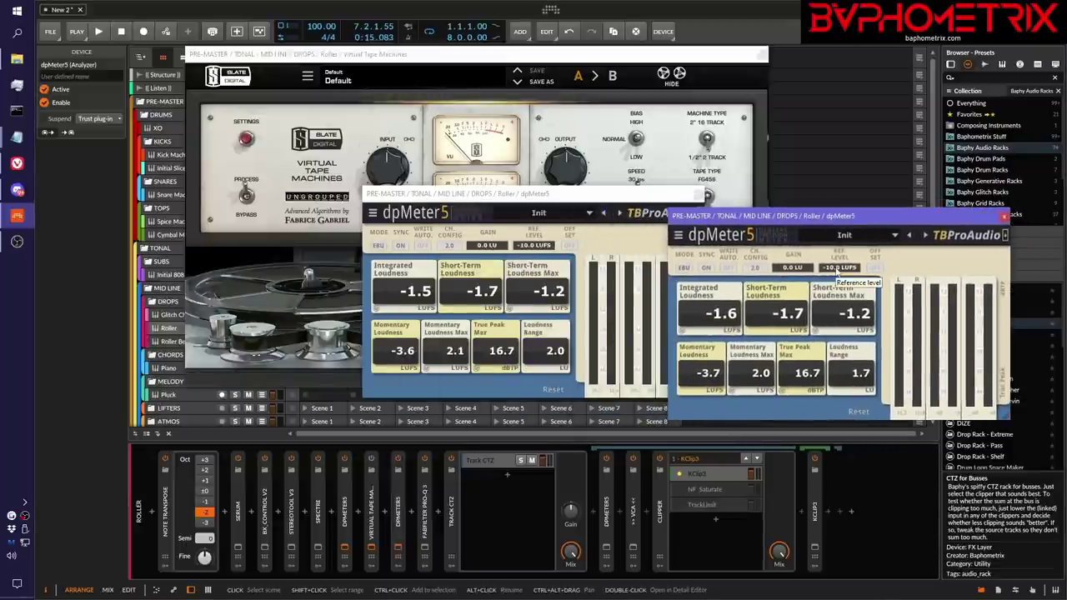
# Set the reference level of the dpMeter5 after Virtual Tape Machines to -1.5 LUFS, and move its window clear of the first meter.
pyautogui.doubleClick(838, 269)
pyautogui.write('-')
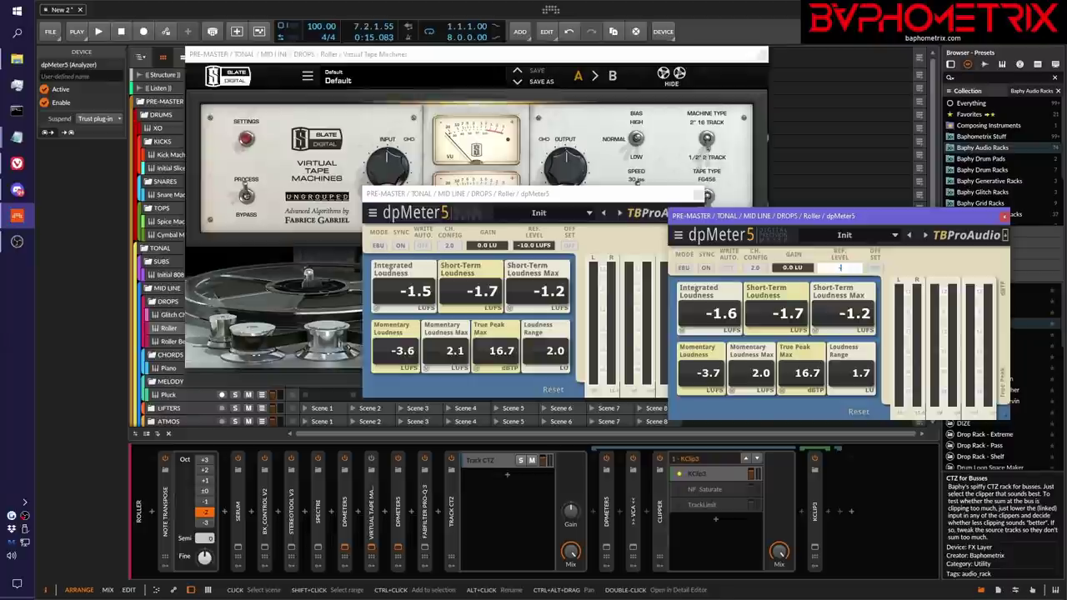
pyautogui.write('1.5')
pyautogui.press('Return')
pyautogui.moveTo(867, 216); pyautogui.dragTo(917, 240)
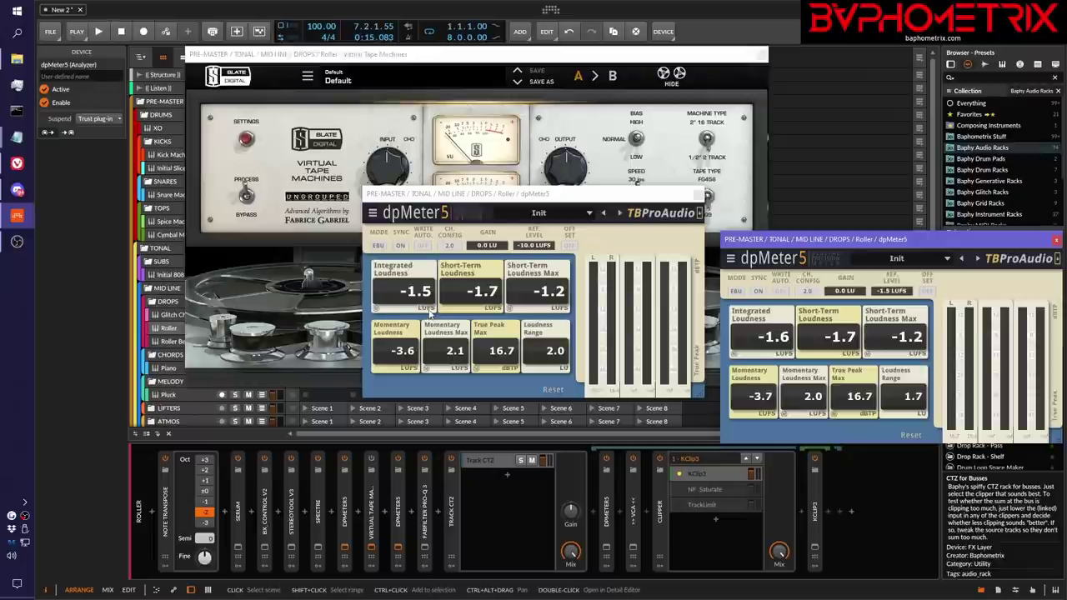
# Switch the dpMeter5 before Virtual Tape Machines to RMS mode and set its reference level to -18 dBFS.
pyautogui.click(380, 246)
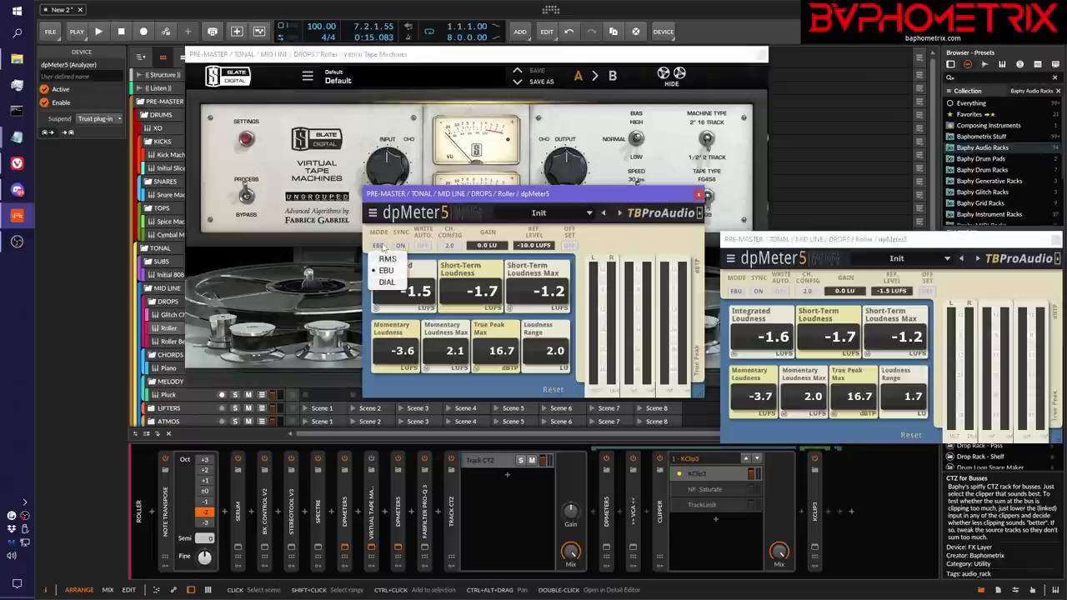
pyautogui.click(389, 263)
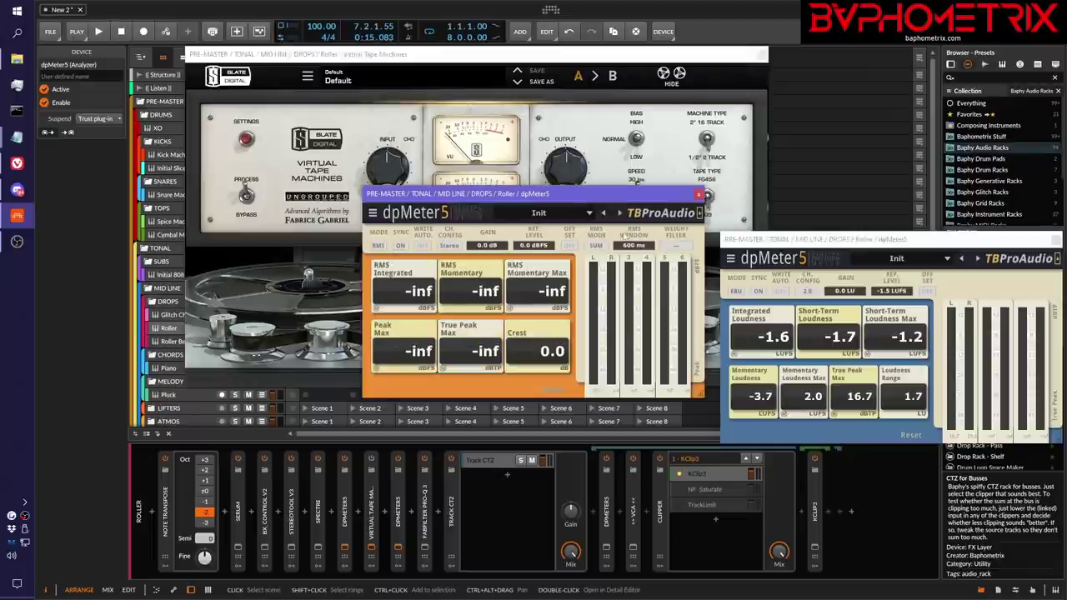
pyautogui.doubleClick(535, 245)
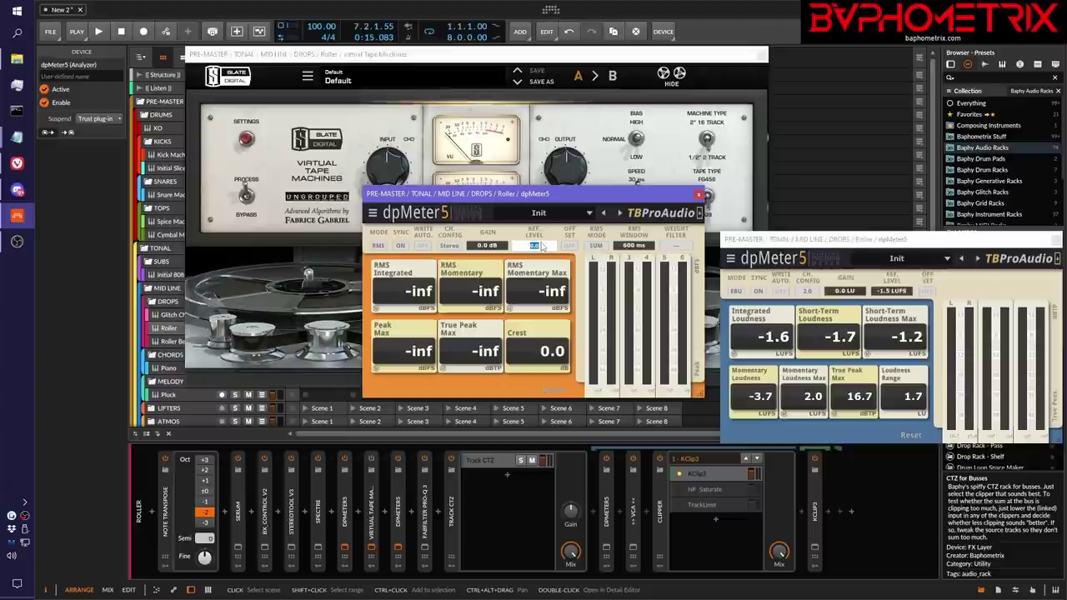
pyautogui.write('-18')
pyautogui.press('Return')
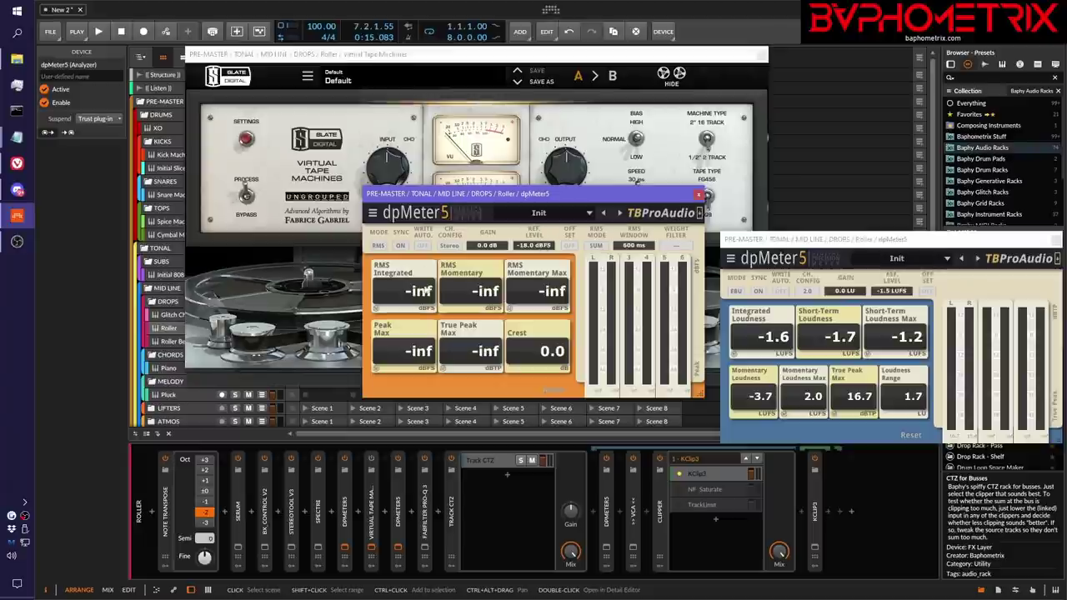
# Play the riff, match the first dpMeter5's gain to its reference by RMS Integrated, and re-enable Virtual Tape Machines.
pyautogui.press('space')
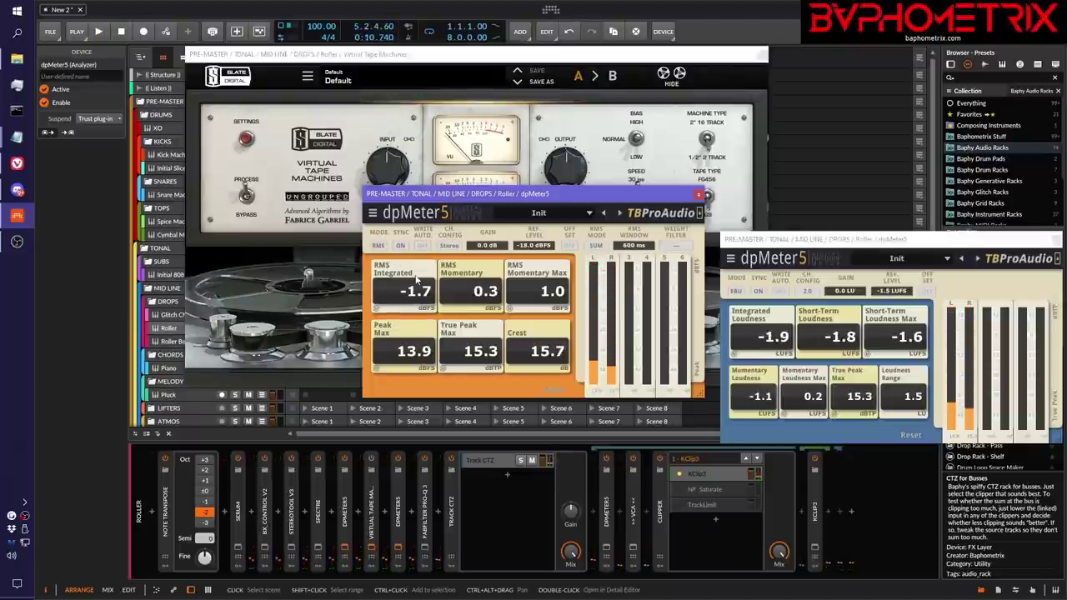
pyautogui.click(380, 311)
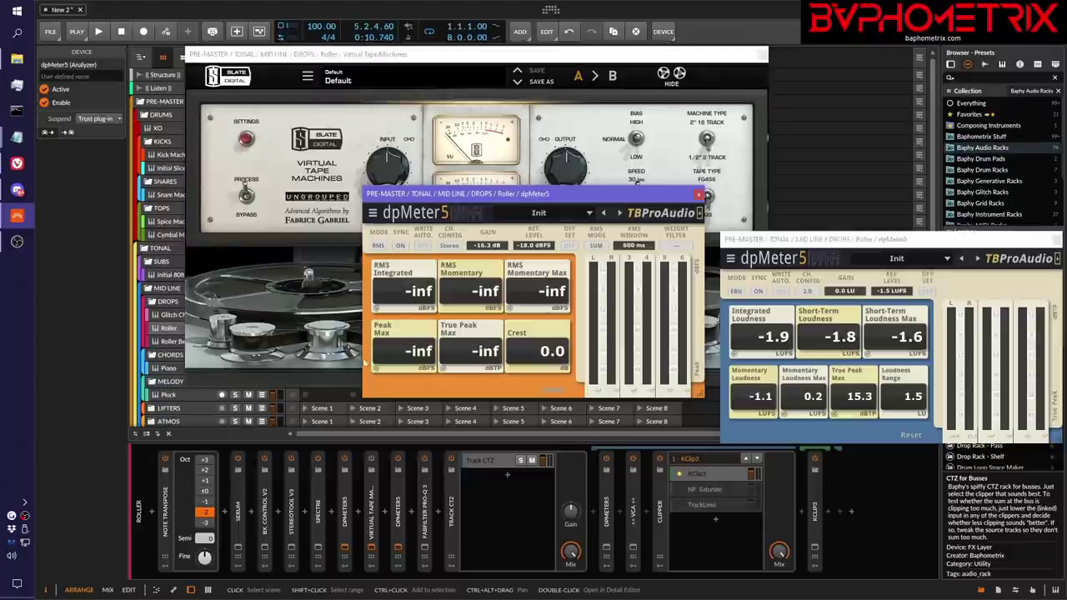
pyautogui.click(373, 465)
pyautogui.moveTo(516, 201); pyautogui.dragTo(517, 229)
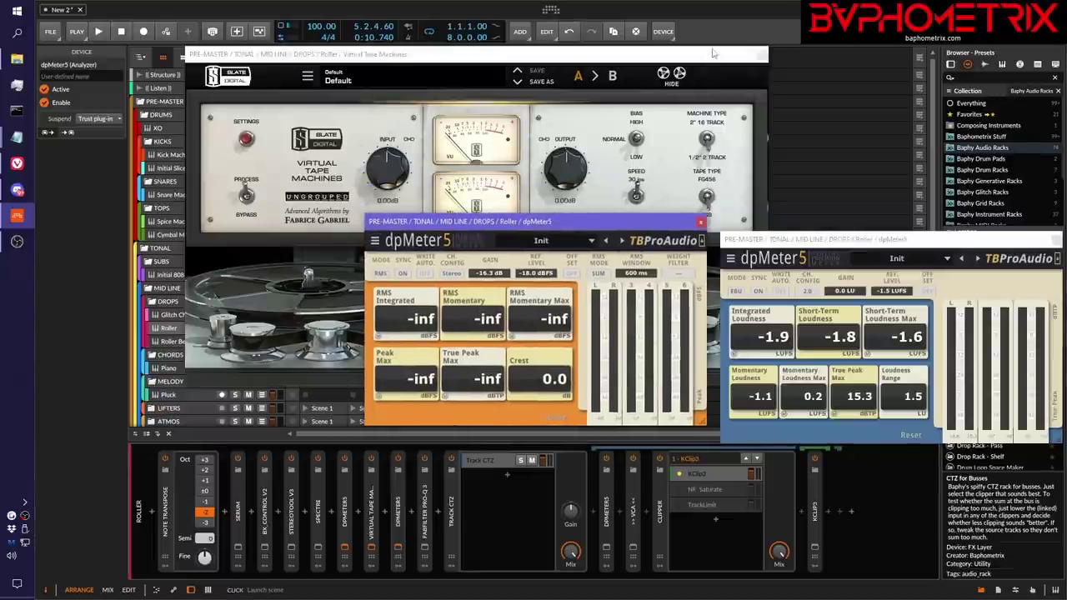
# Play the riff through Virtual Tape Machines, and match the second dpMeter5's Integrated Loudness to its -1.5 LUFS reference.
pyautogui.press('space')
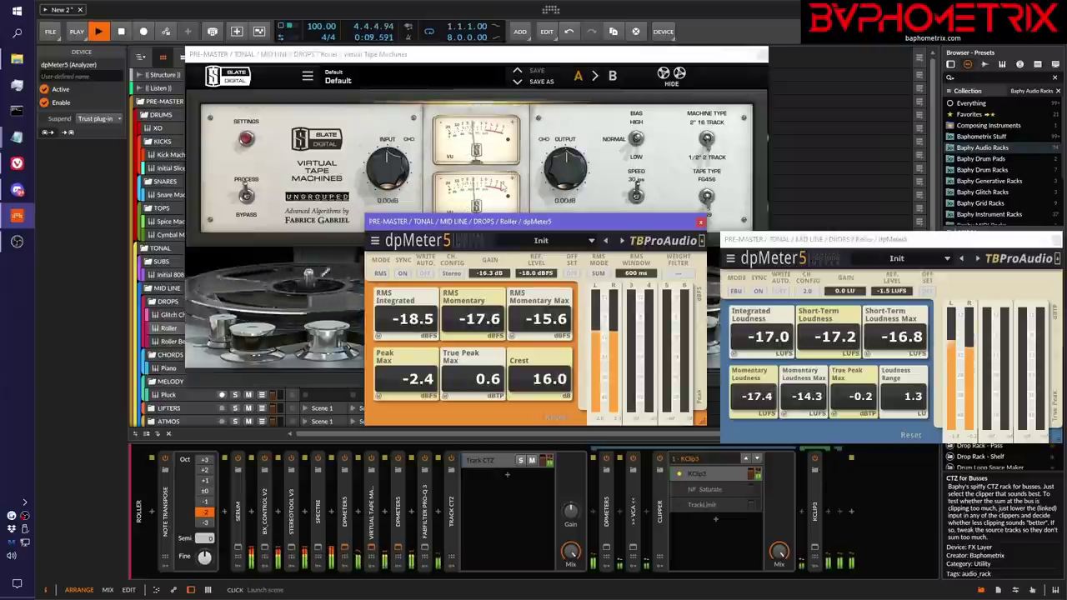
pyautogui.press('space')
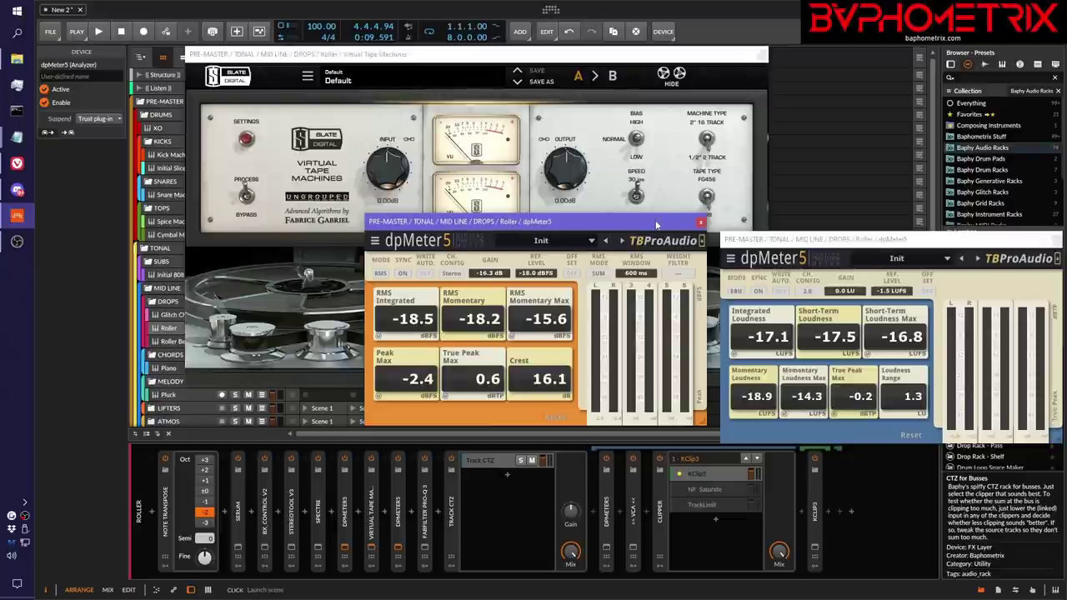
pyautogui.moveTo(656, 226); pyautogui.dragTo(556, 228)
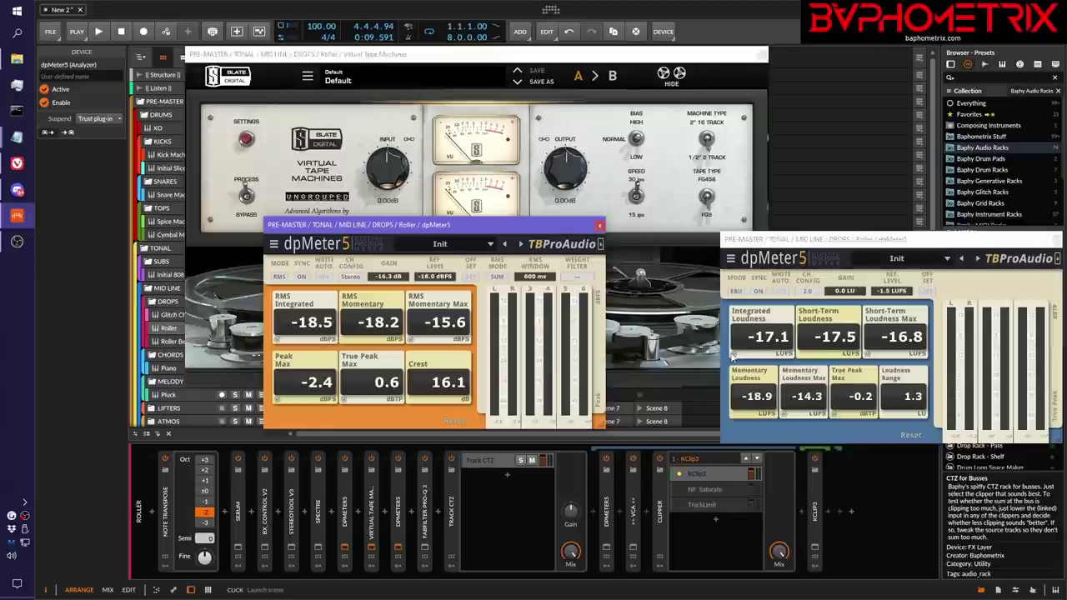
pyautogui.click(733, 356)
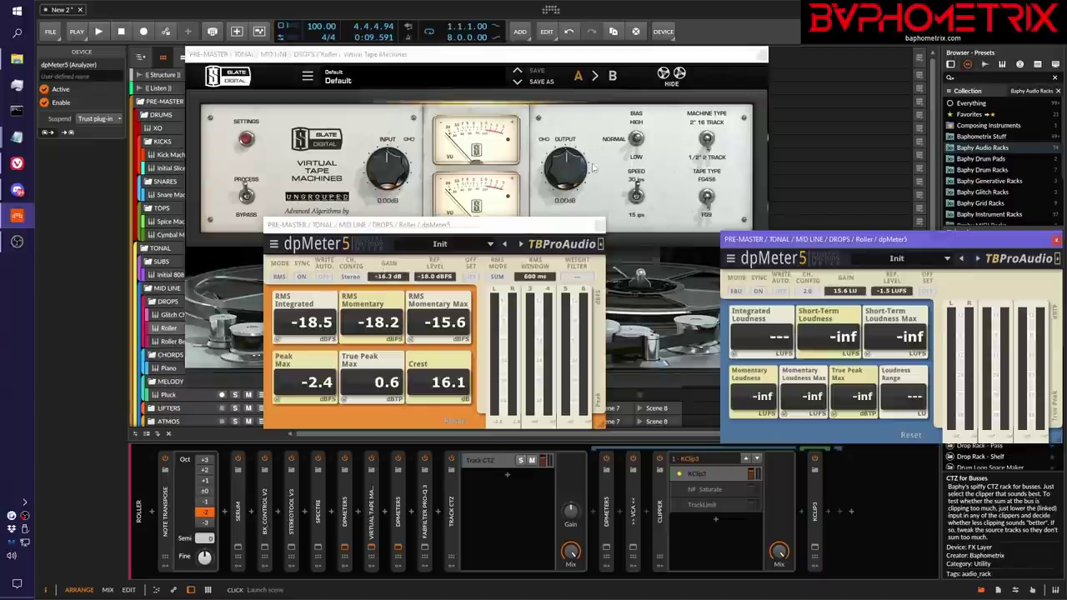
# Play the riff to check the loudness match, and unsolo the Roller track for another playback.
pyautogui.press('space')
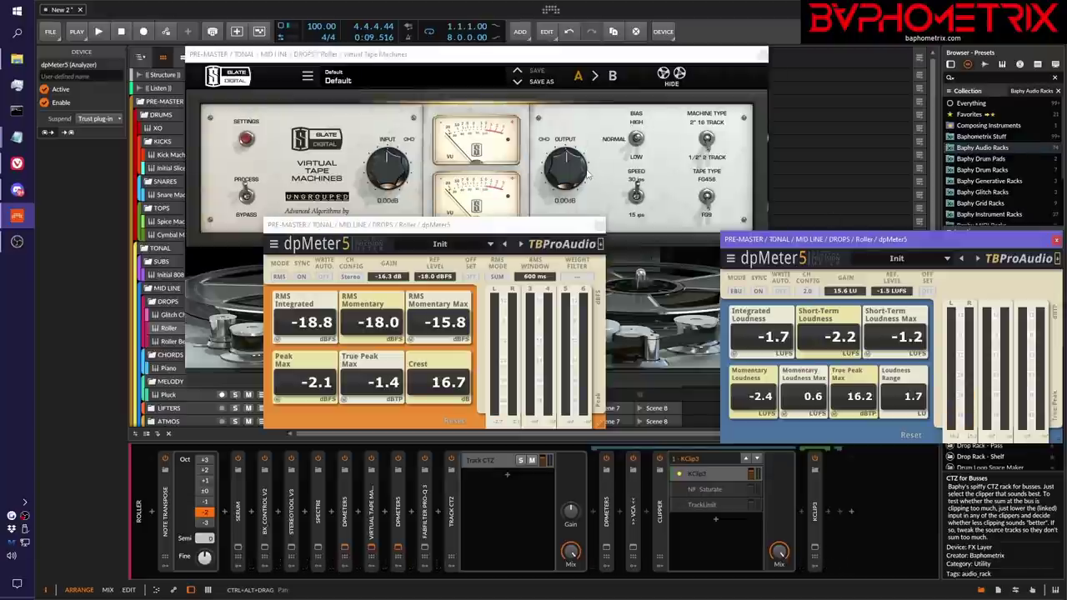
pyautogui.moveTo(293, 58); pyautogui.dragTo(442, 46)
pyautogui.click(235, 329)
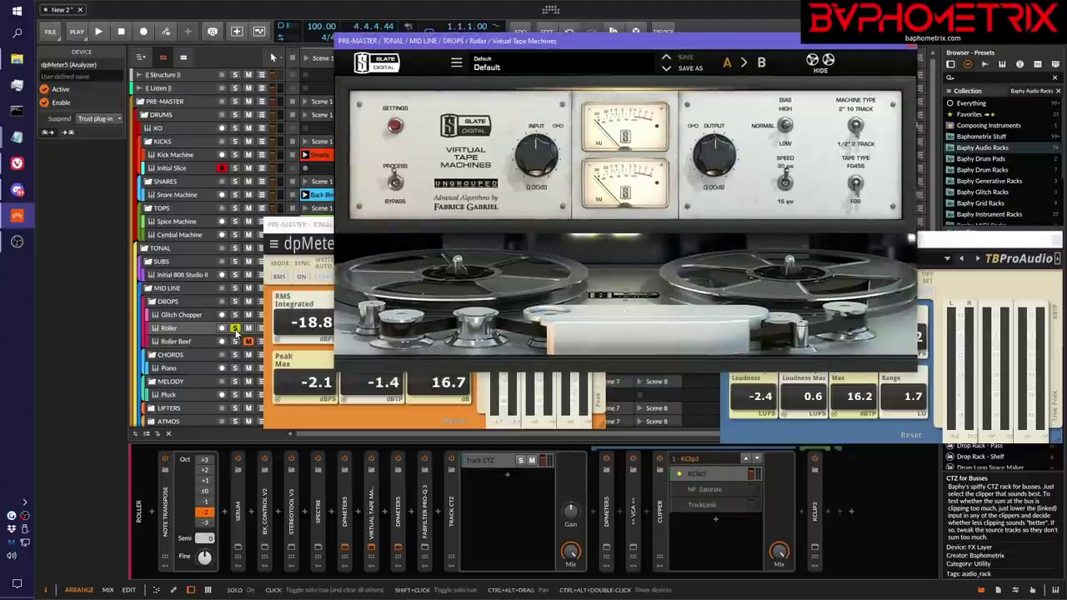
pyautogui.press('space')
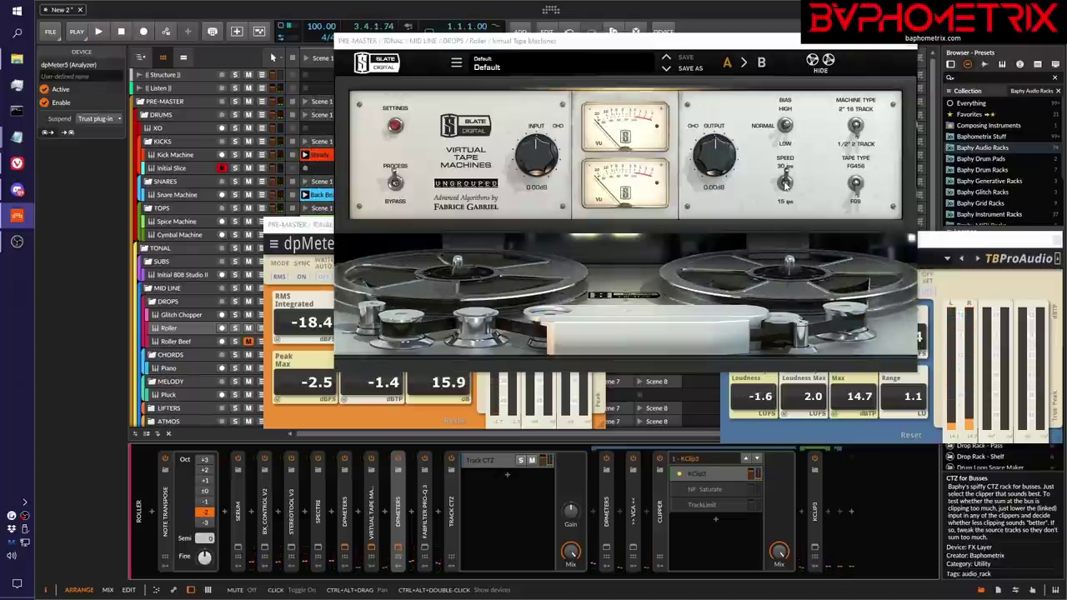
# Set the Virtual Tape Machines tape speed to 15 ips.
pyautogui.click(785, 185)
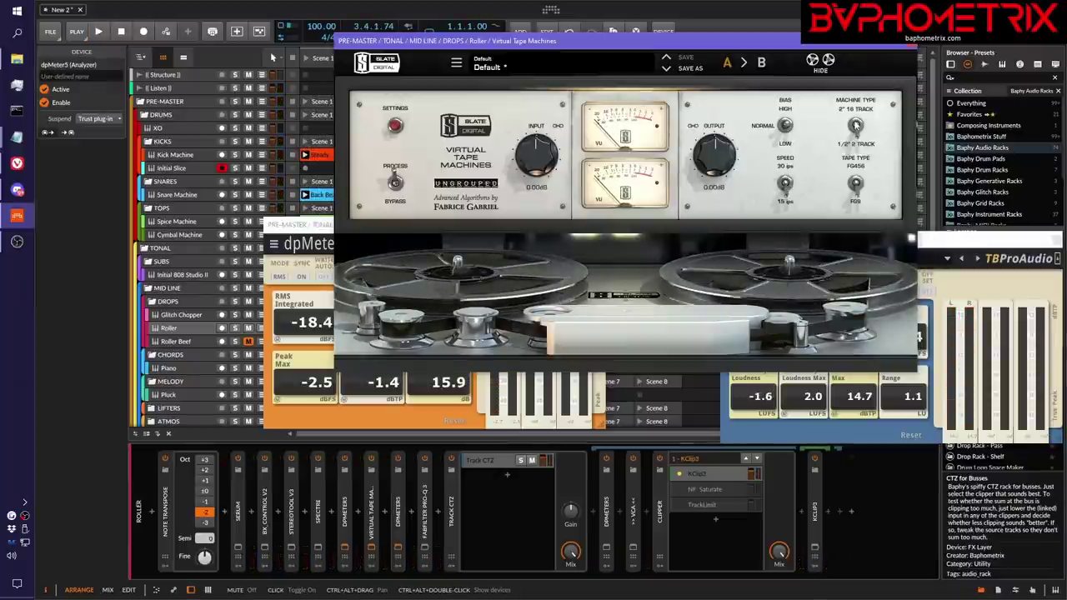
pyautogui.click(856, 125)
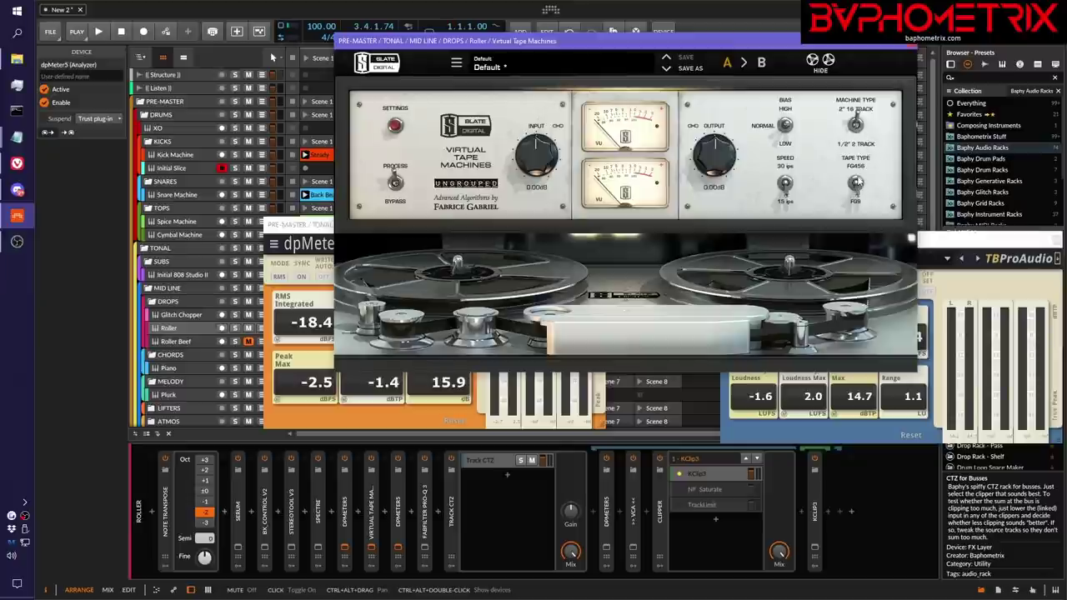
pyautogui.click(856, 185)
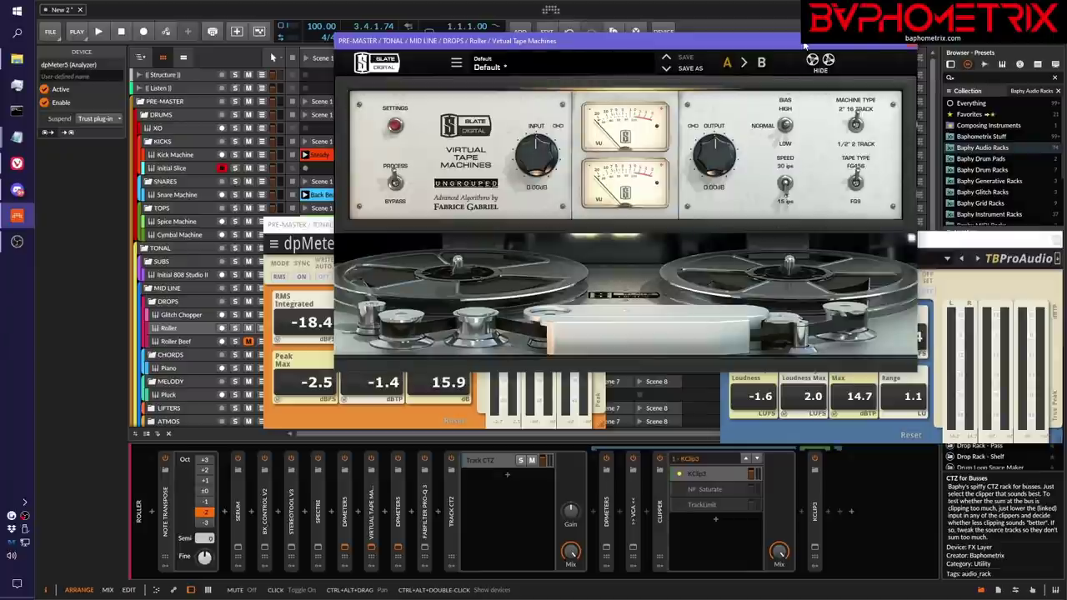
# Play through the new tape settings to measure them, and match the second dpMeter5's Integrated Loudness to its reference again.
pyautogui.press('space')
pyautogui.moveTo(803, 46); pyautogui.dragTo(607, 42)
pyautogui.press('space')
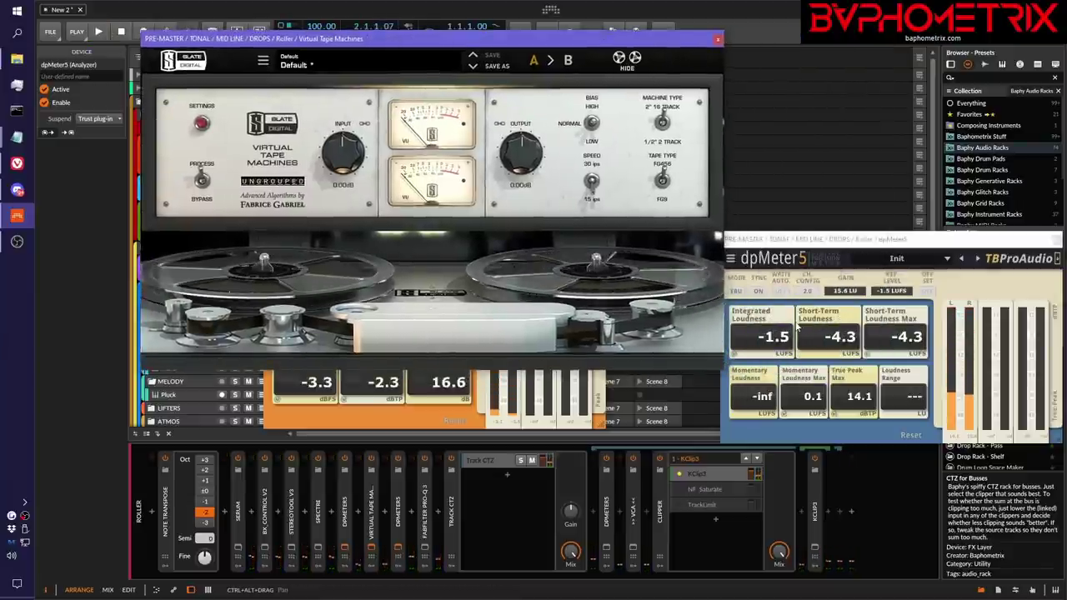
pyautogui.press('space')
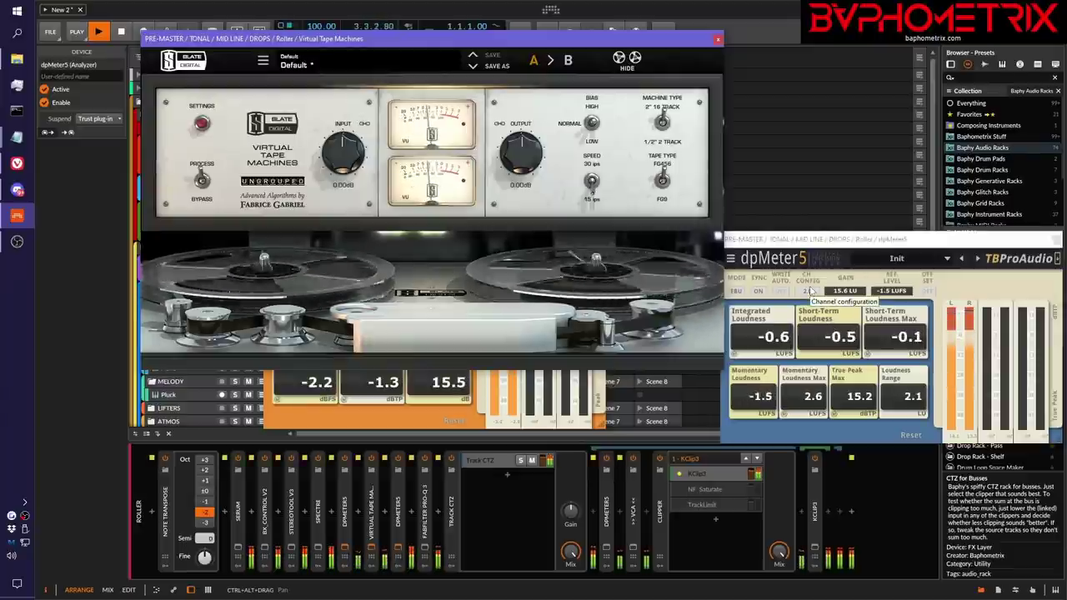
pyautogui.press('space')
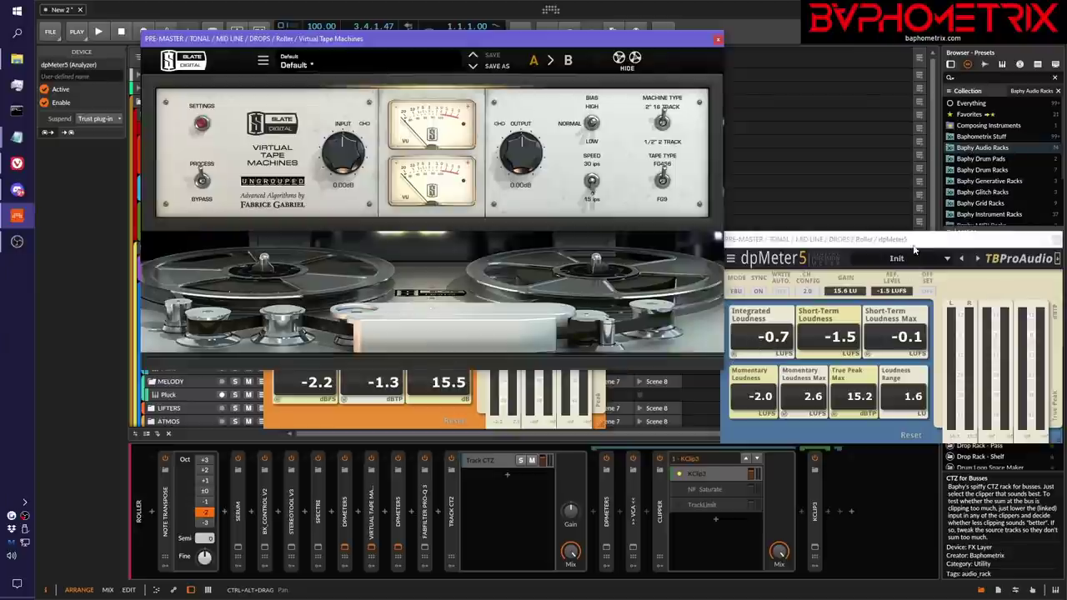
pyautogui.press('space')
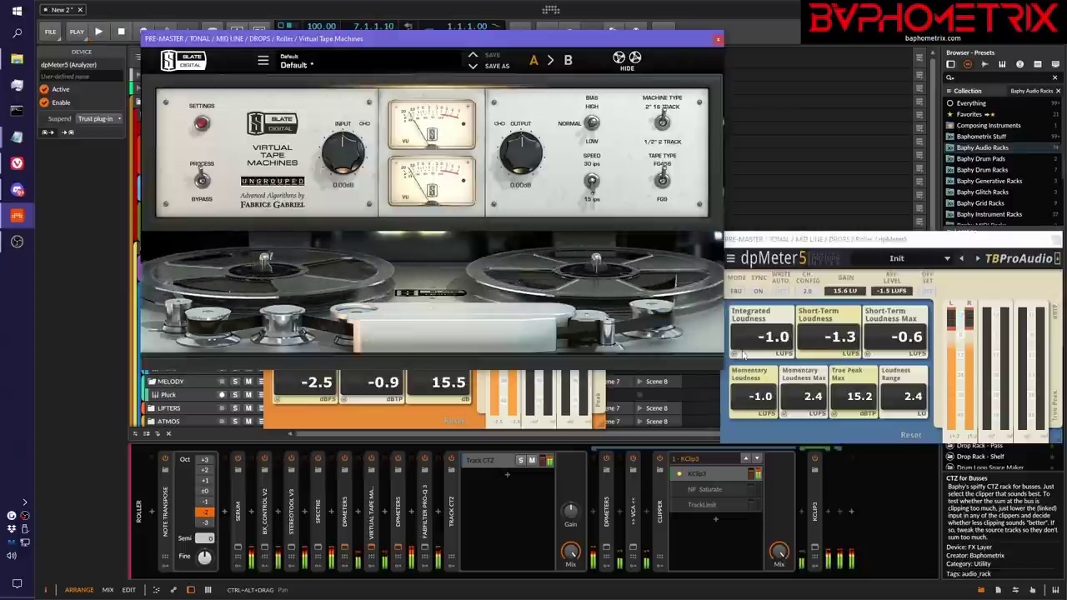
pyautogui.click(736, 360)
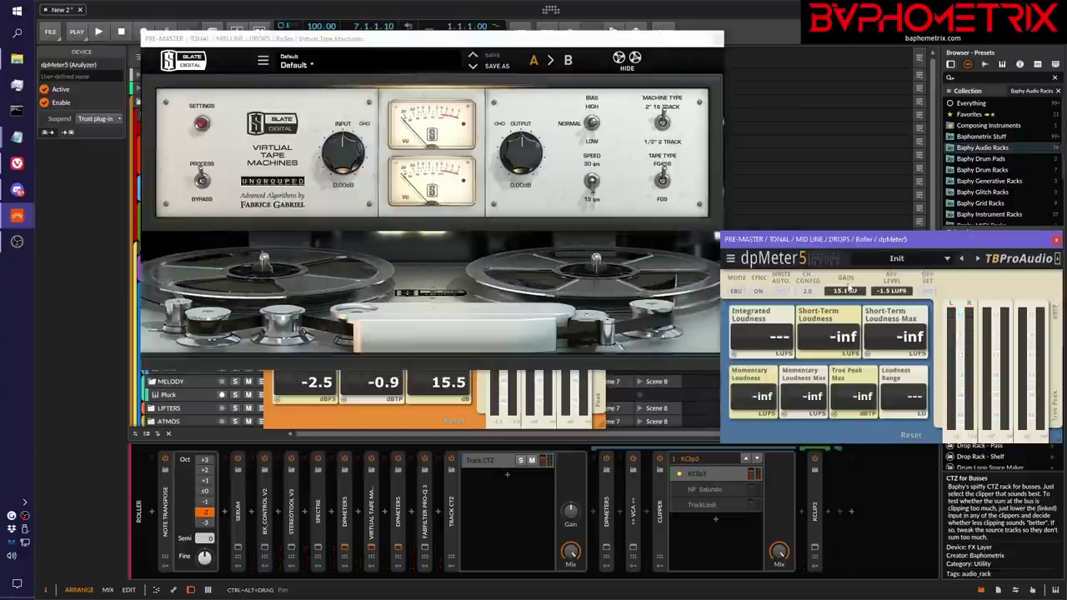
# Measure the output over a longer playback, and refine the gain match on the dpMeter5 after Virtual Tape Machines.
pyautogui.press('space')
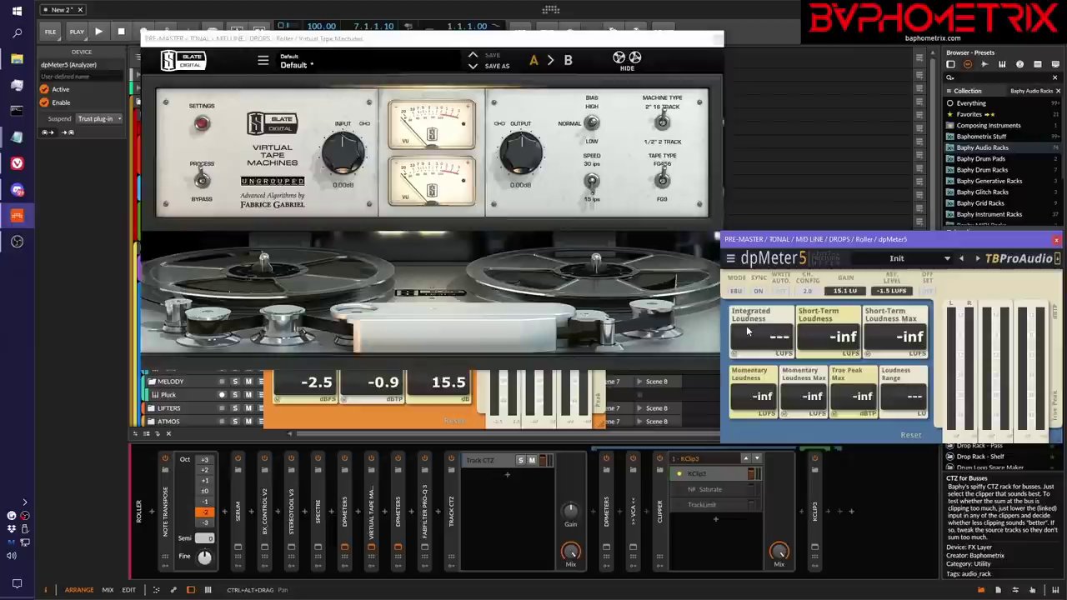
pyautogui.moveTo(659, 46); pyautogui.dragTo(617, 60)
pyautogui.press('space')
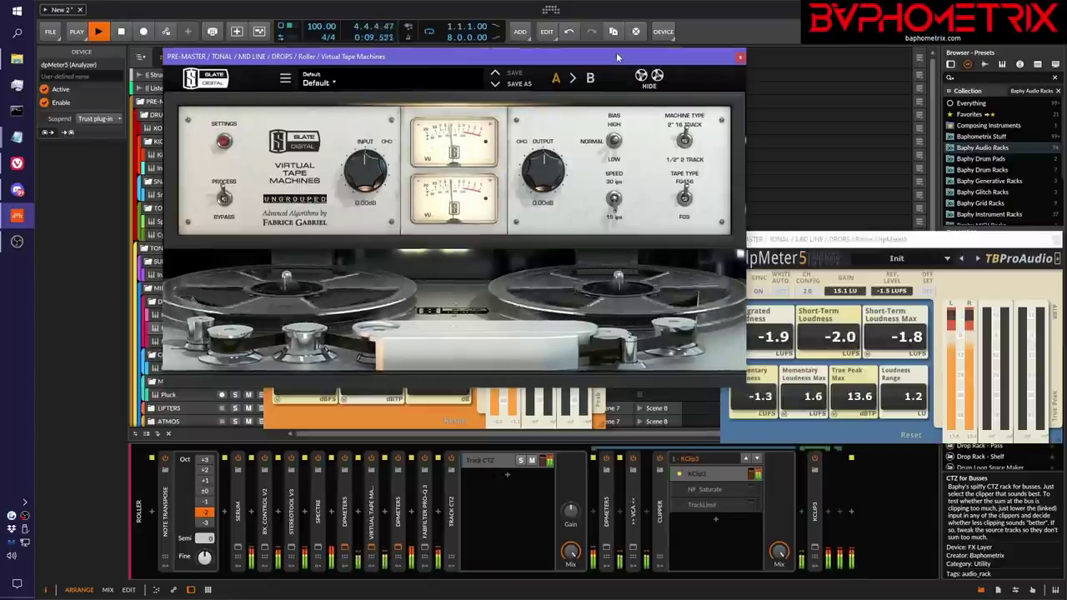
pyautogui.moveTo(618, 56); pyautogui.dragTo(576, 52)
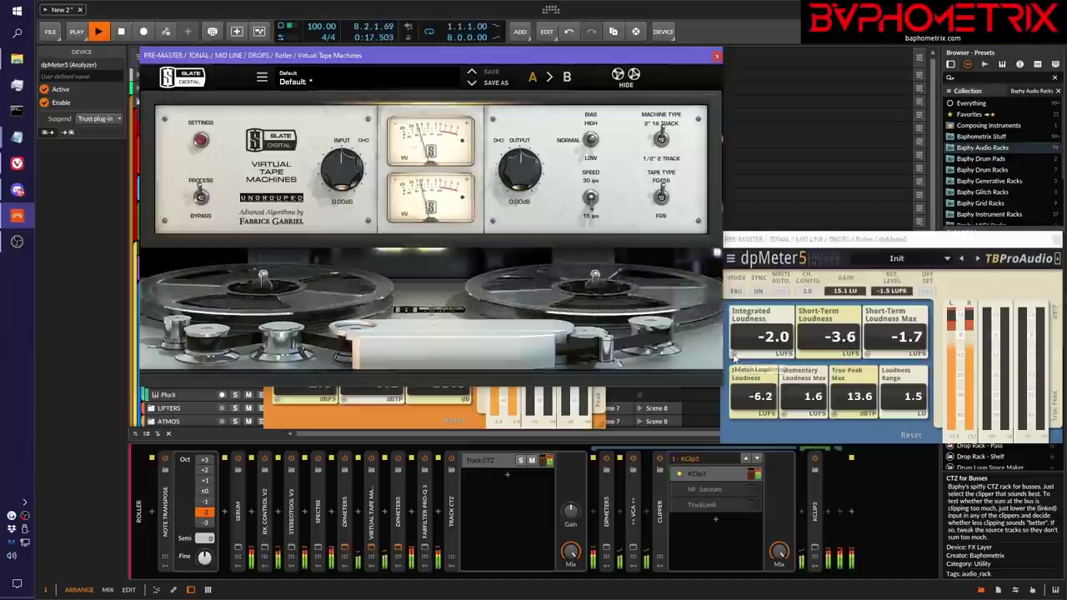
pyautogui.press('space')
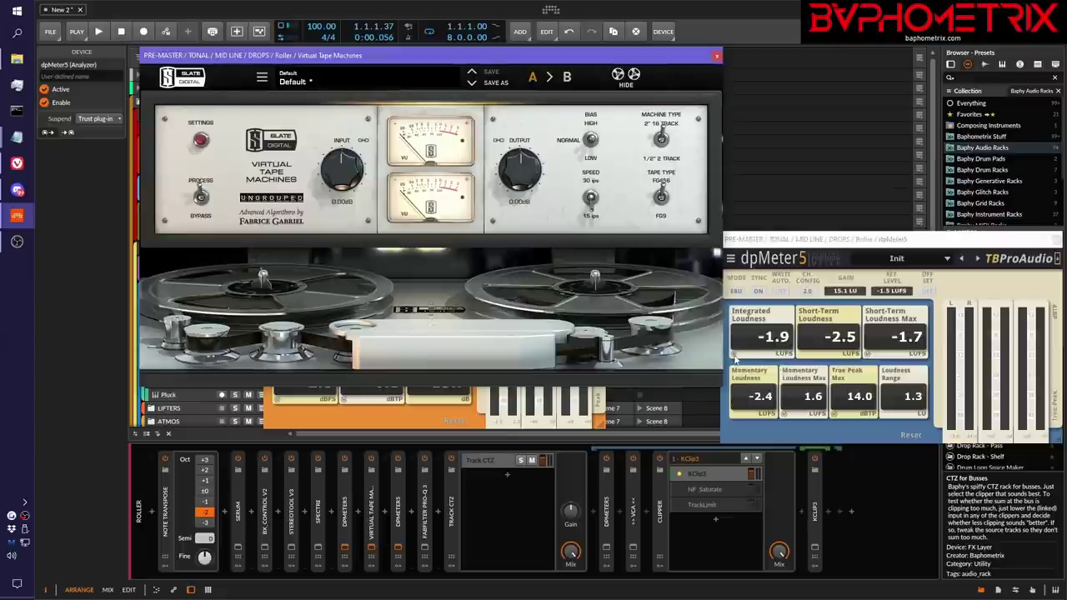
pyautogui.click(735, 357)
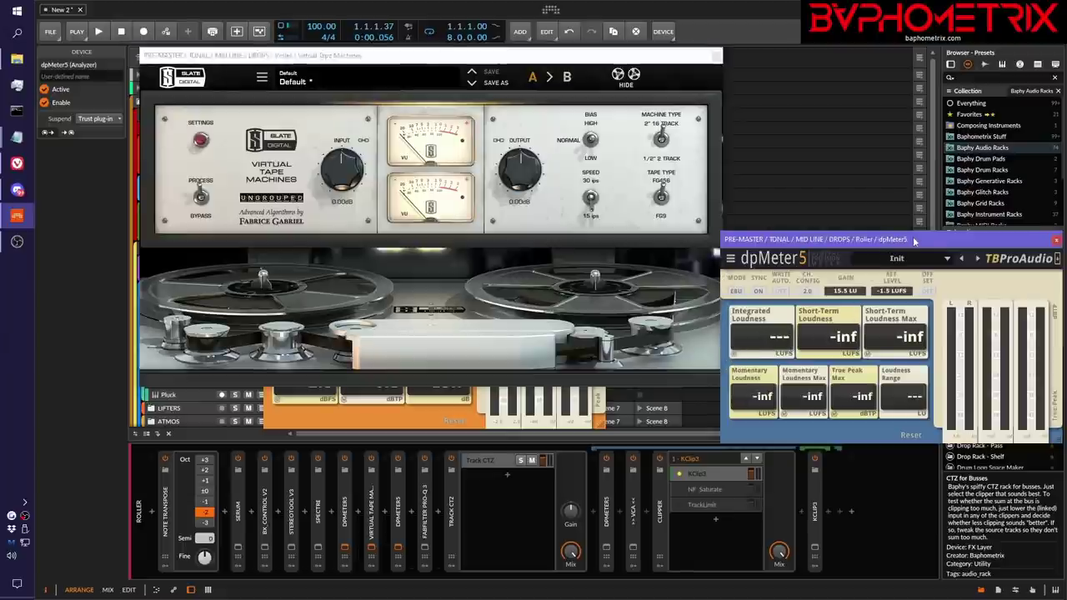
# Play back to verify the refined loudness match, and select the dpMeter5 before Virtual Tape Machines.
pyautogui.press('space')
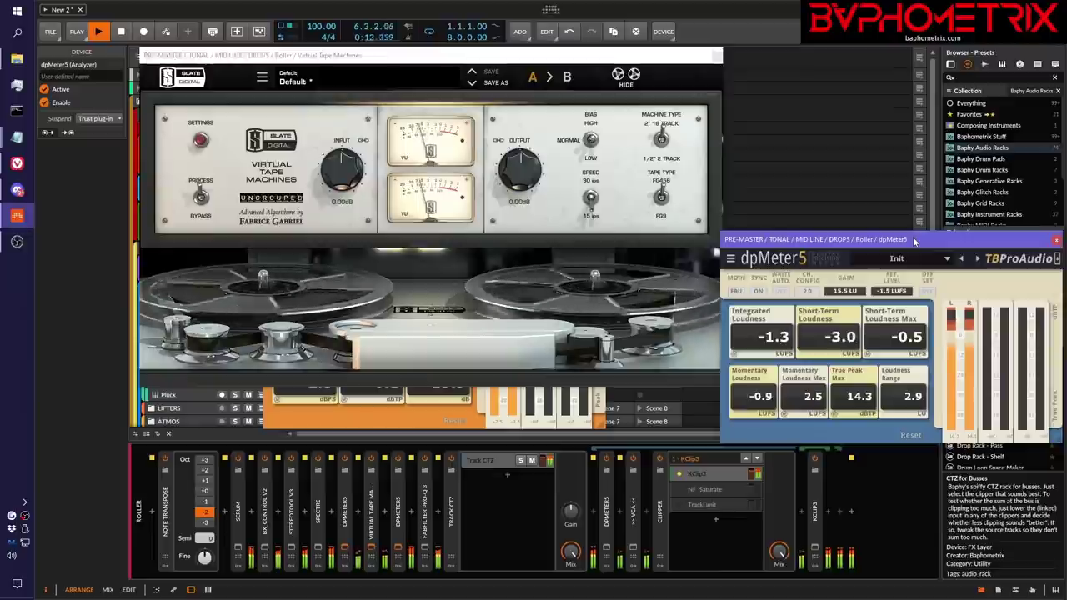
pyautogui.press('space')
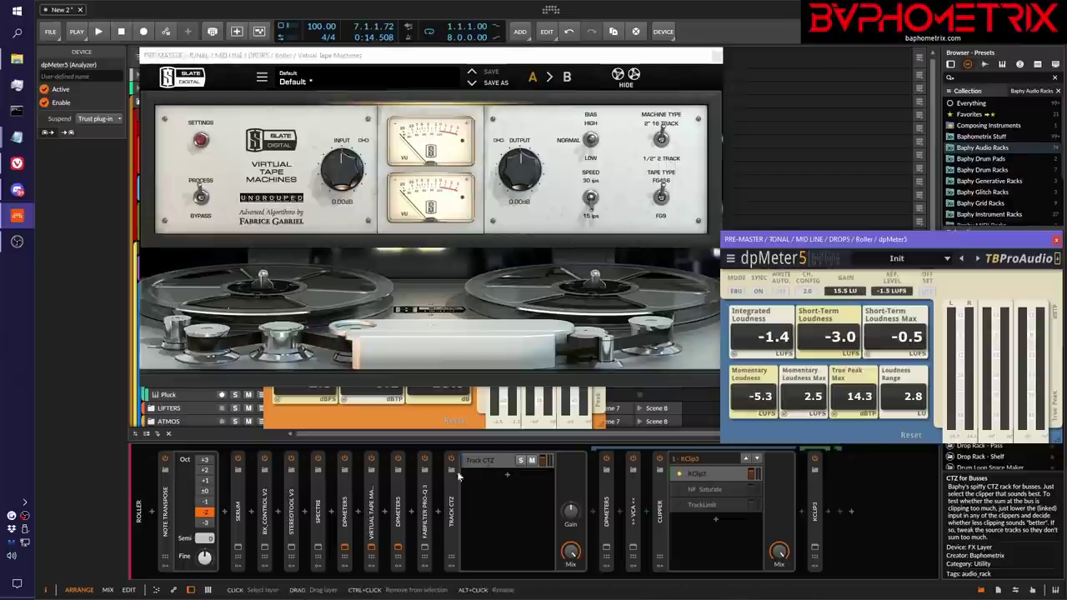
pyautogui.click(346, 510)
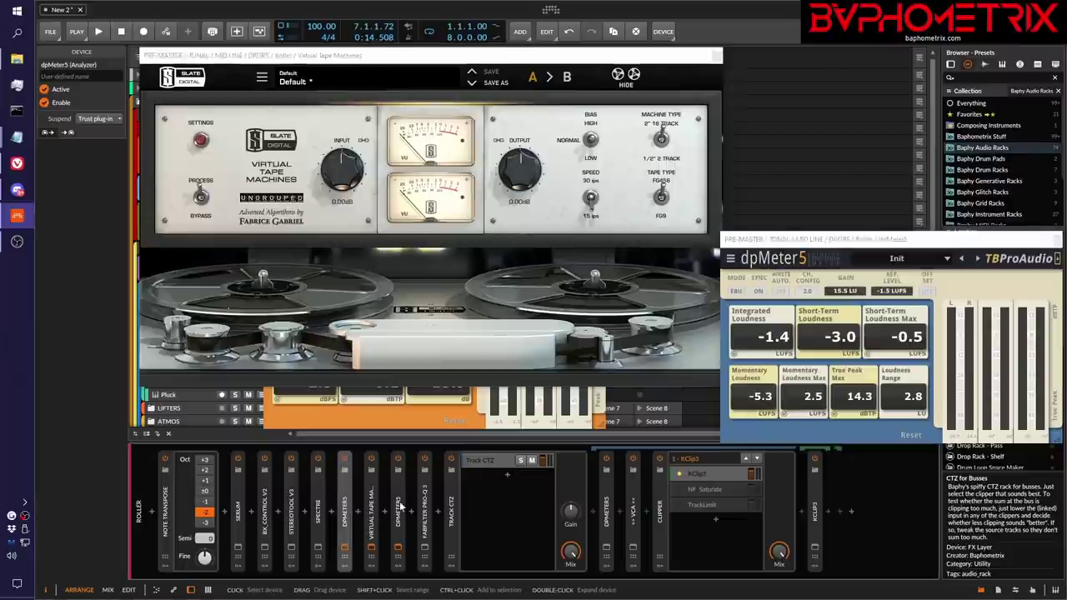
# Group both dpMeter5 devices and Virtual Tape Machines into an FX Layer, and set the layer's Mix to 0 %.
pyautogui.keyDown('shift'); pyautogui.click(400, 506); pyautogui.keyUp('shift')
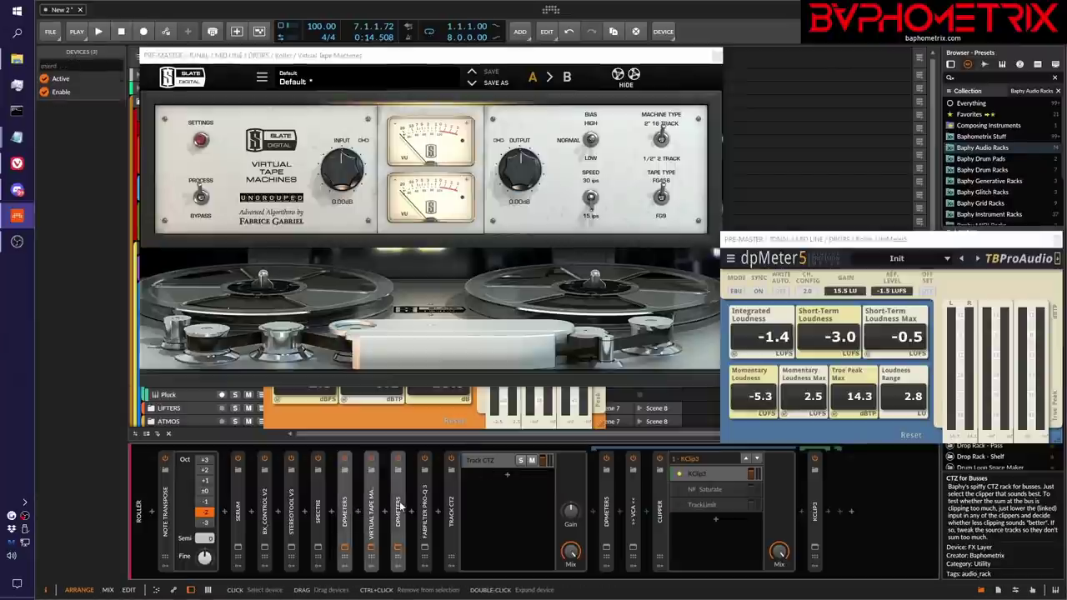
pyautogui.hotkey('ctrl', 'g')
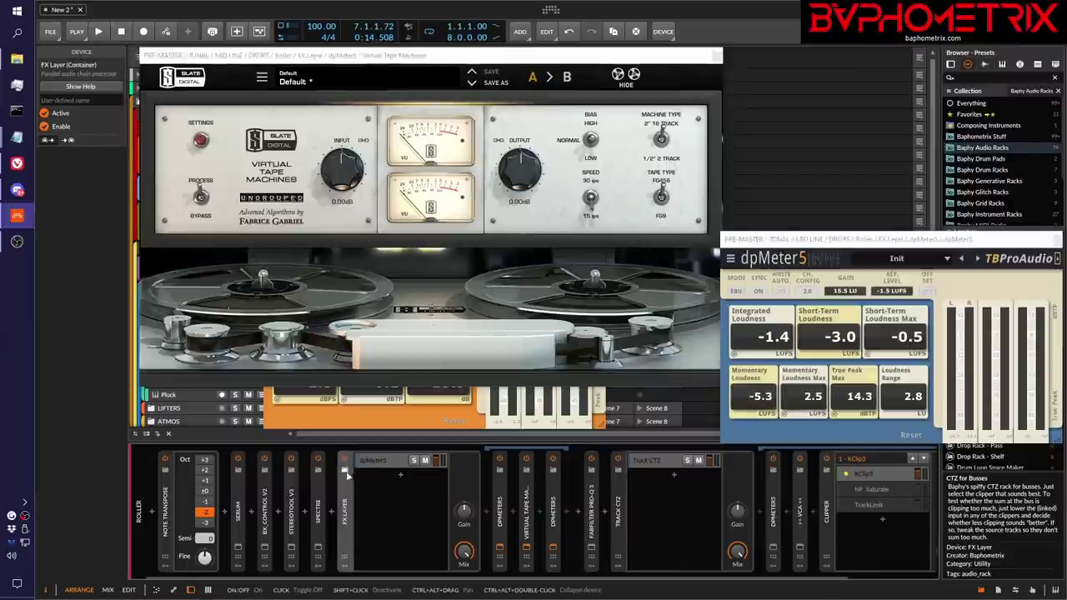
pyautogui.moveTo(465, 551); pyautogui.dragTo(464, 517)
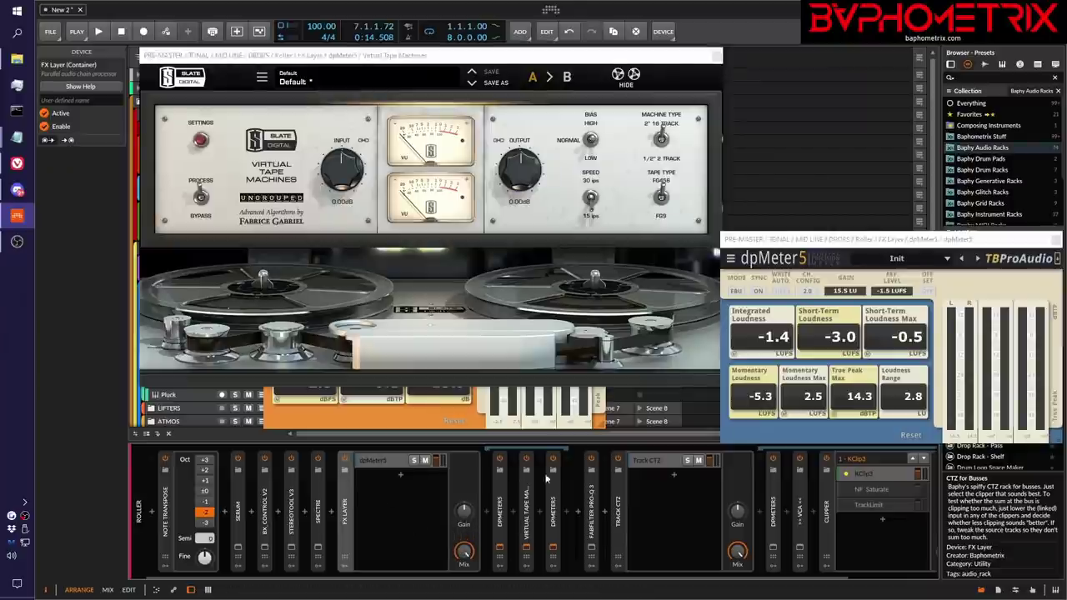
pyautogui.moveTo(464, 552); pyautogui.dragTo(464, 592)
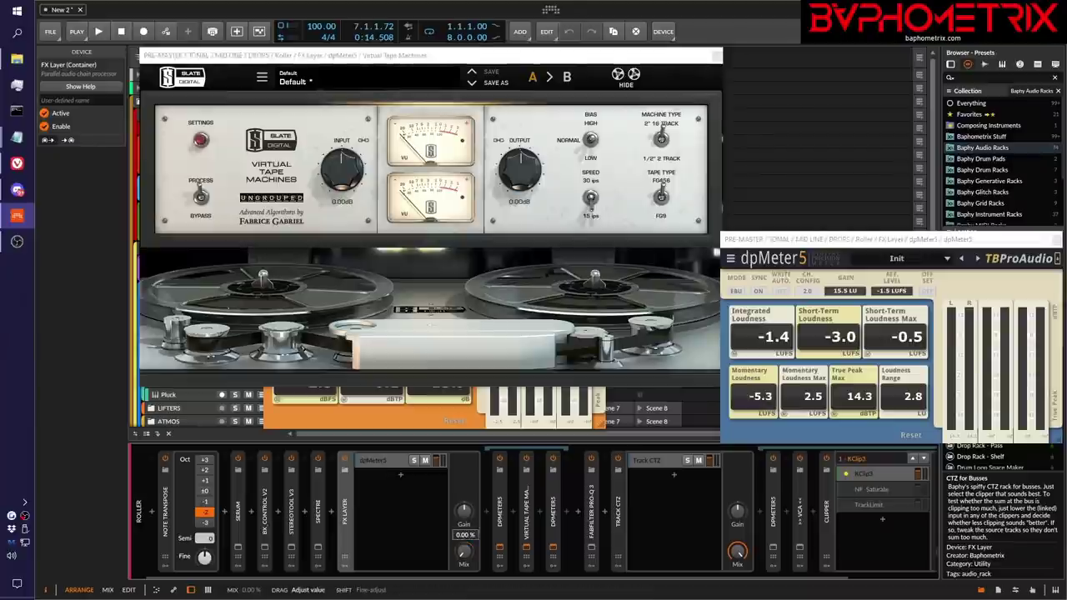
pyautogui.doubleClick(464, 552)
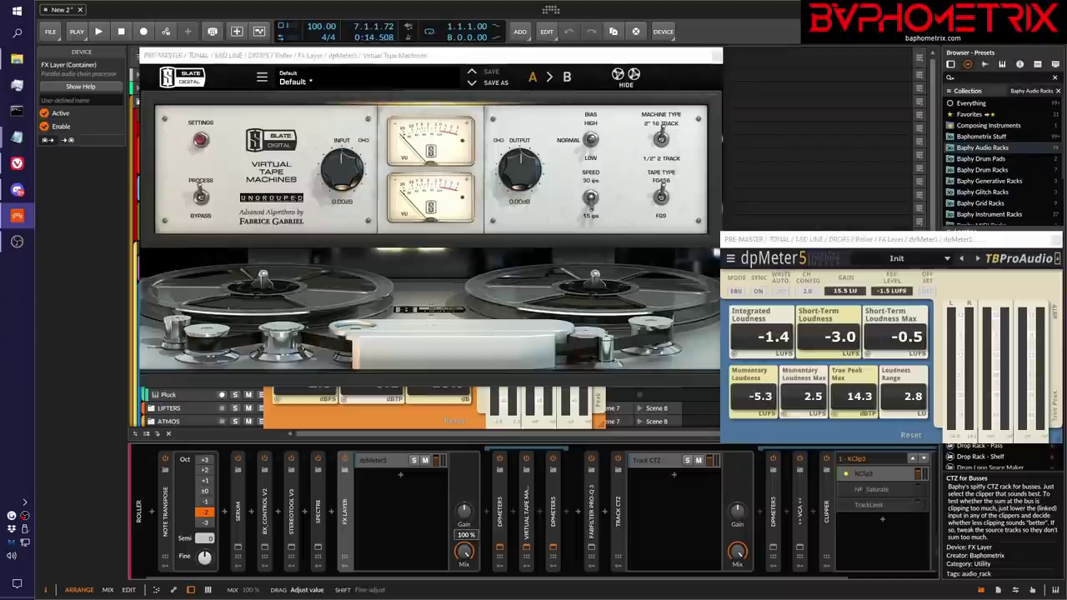
pyautogui.moveTo(463, 552); pyautogui.dragTo(464, 583)
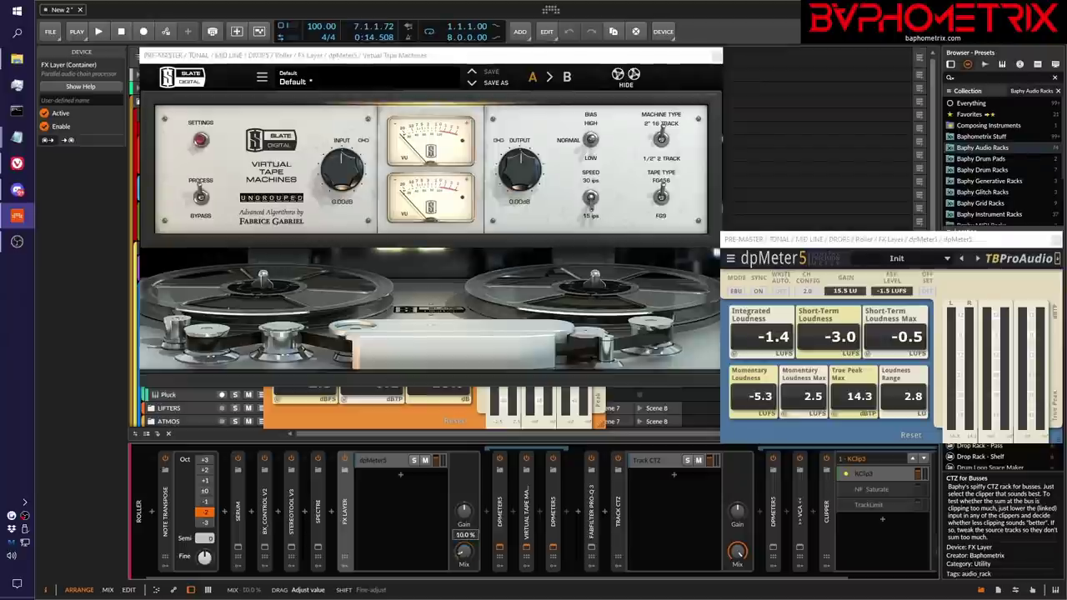
pyautogui.doubleClick(464, 552)
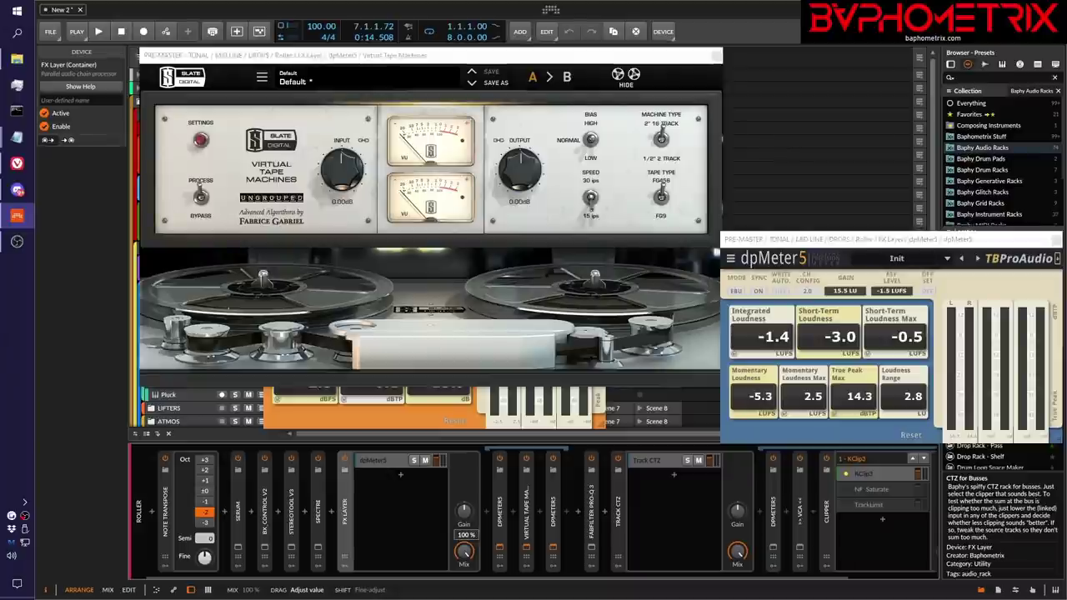
pyautogui.moveTo(464, 552); pyautogui.dragTo(464, 583)
# Play the Roller track while switching the FX Layer's Mix between 0 % and 100 % to compare the dry and tape-processed sound.
pyautogui.press('space')
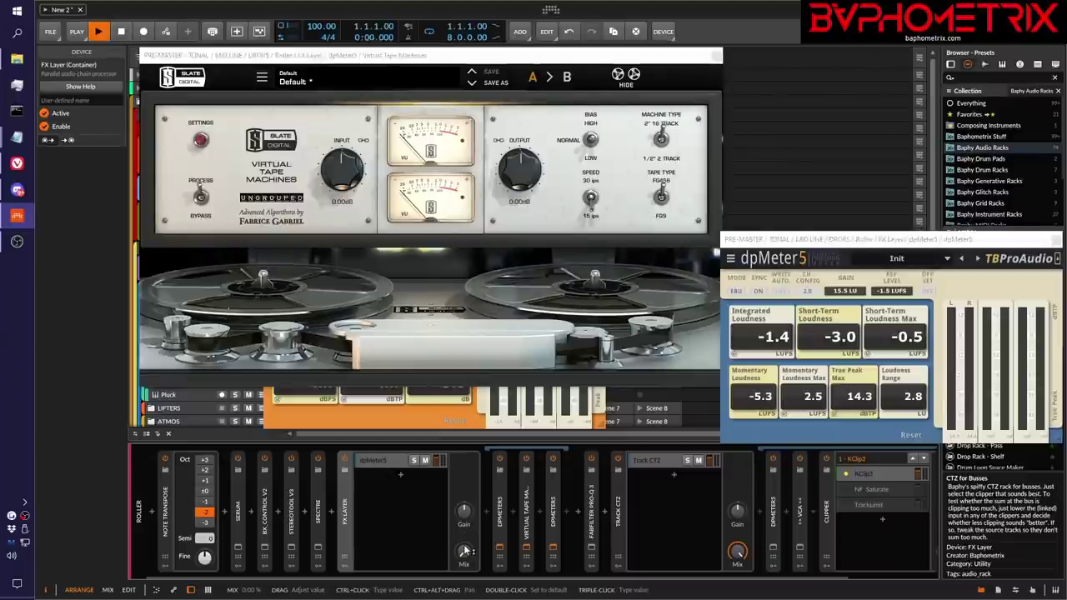
pyautogui.click(465, 552)
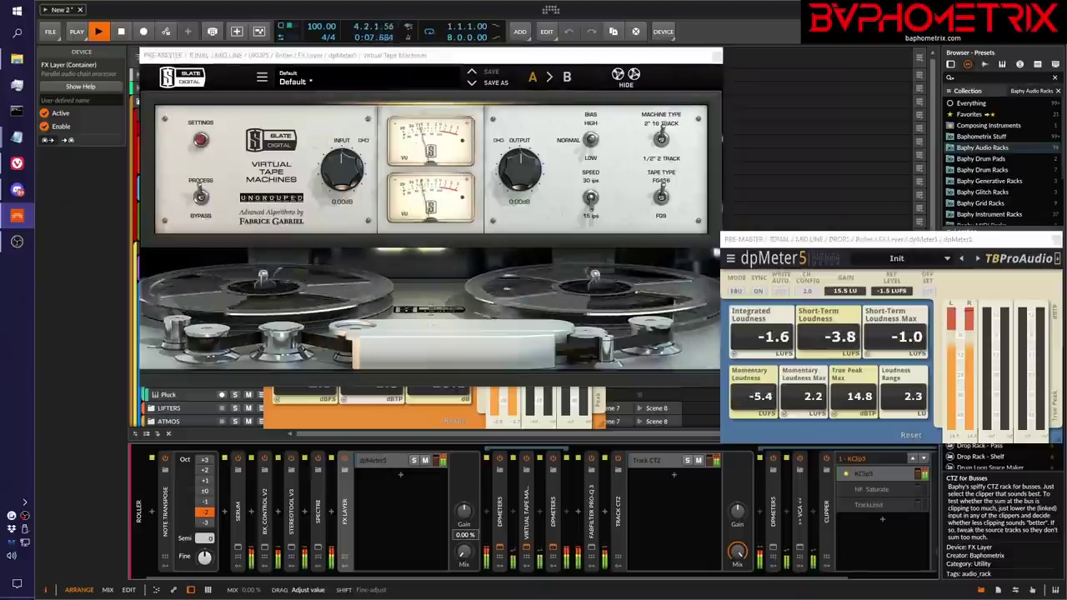
pyautogui.moveTo(465, 552); pyautogui.dragTo(465, 517)
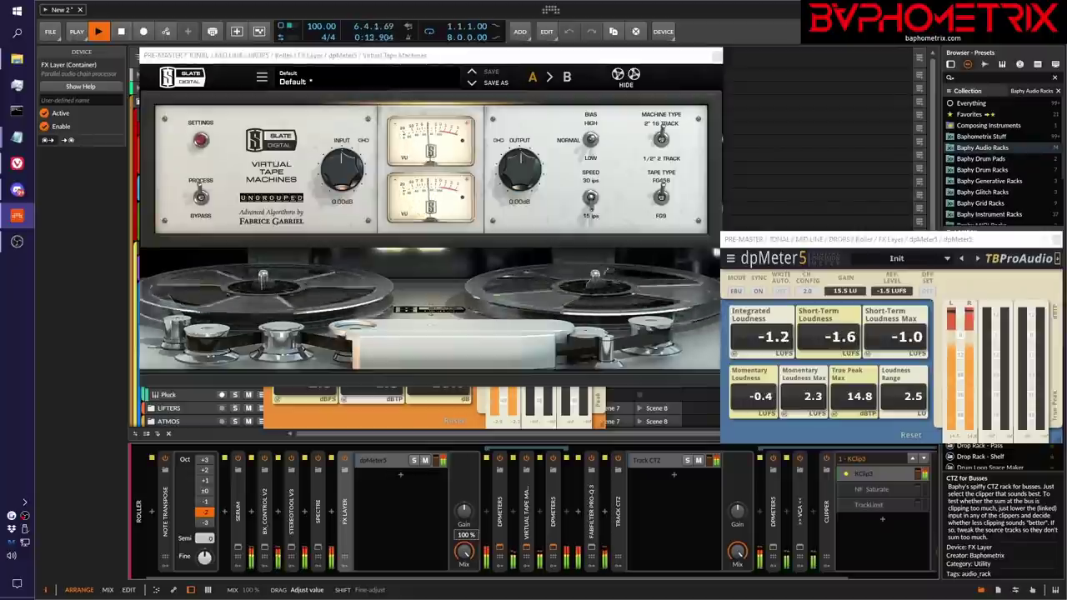
pyautogui.moveTo(464, 552); pyautogui.dragTo(465, 587)
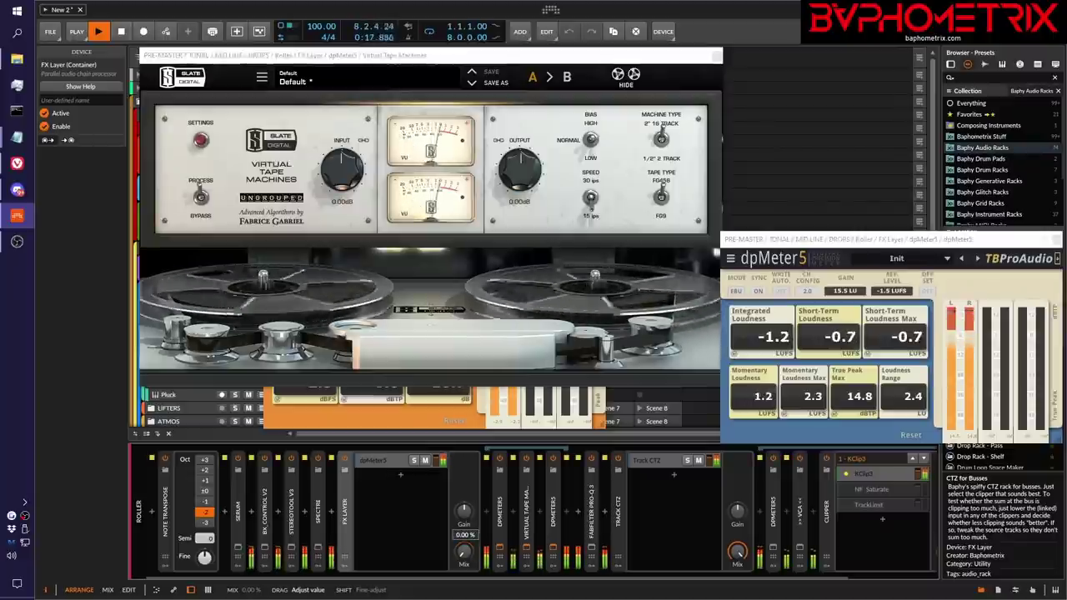
pyautogui.doubleClick(465, 552)
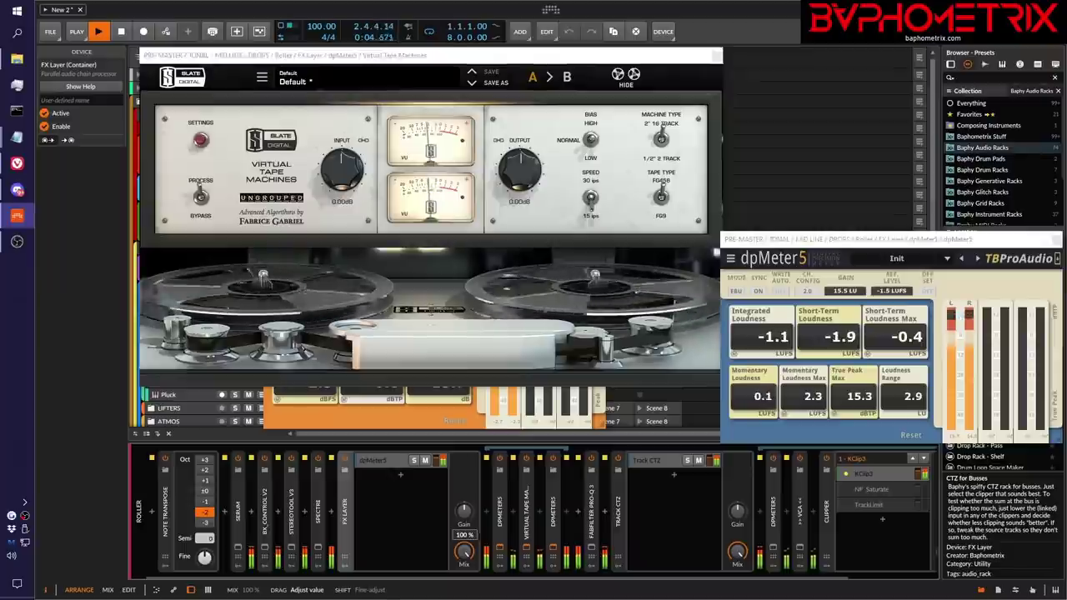
pyautogui.moveTo(465, 552); pyautogui.dragTo(465, 593)
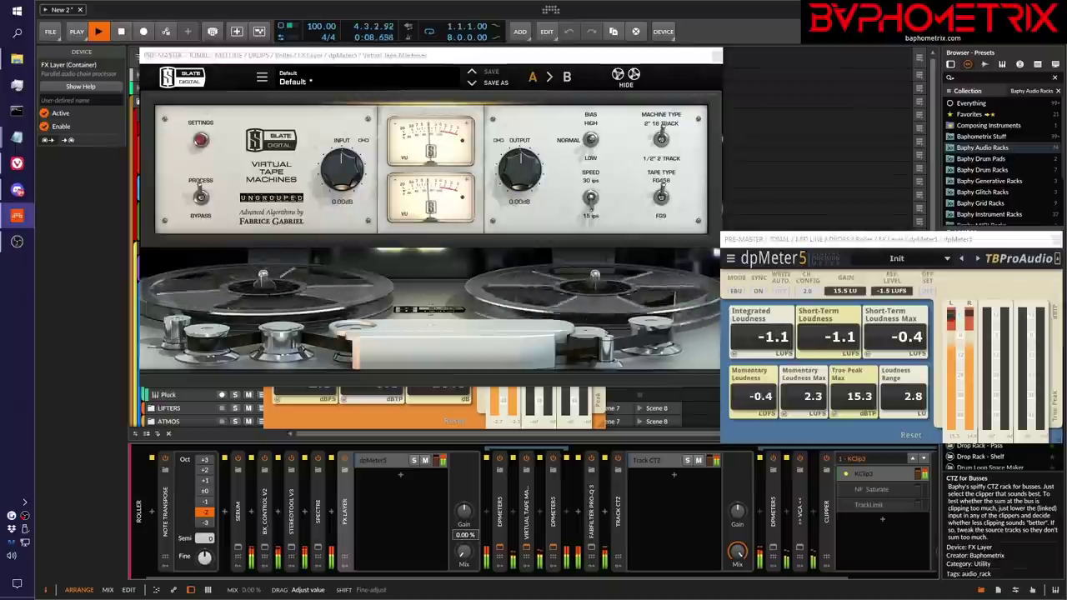
pyautogui.moveTo(464, 552); pyautogui.dragTo(465, 510)
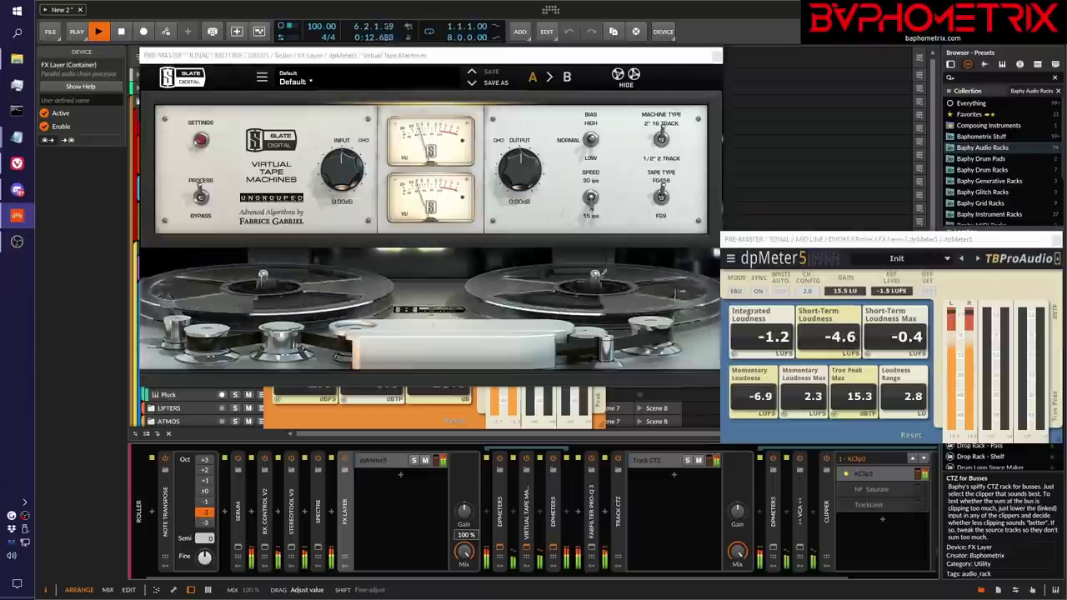
pyautogui.press('space')
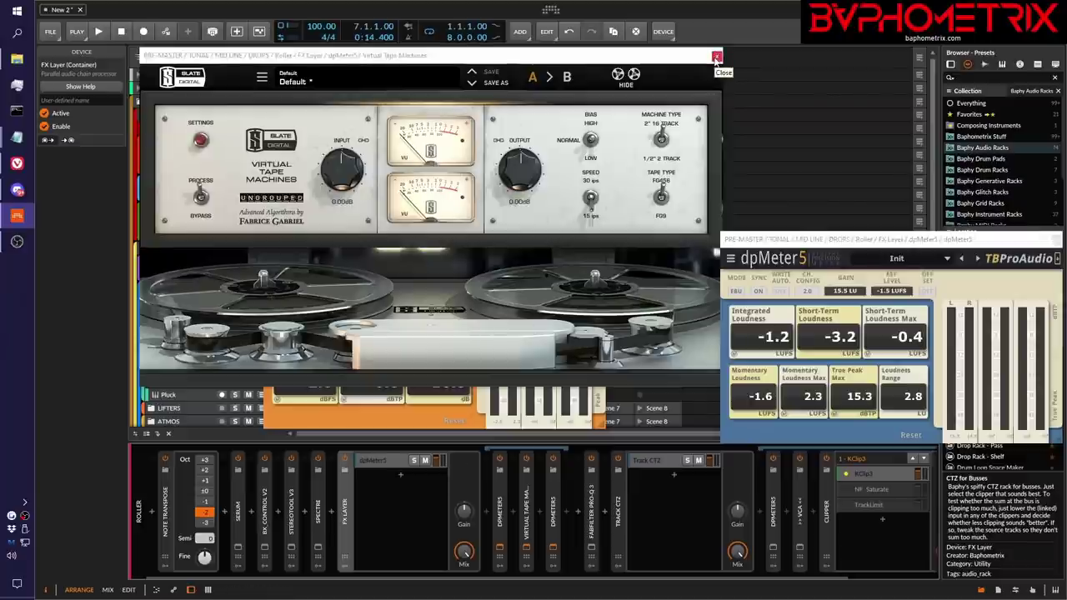
# Close the Virtual Tape Machines window and delete the FX Layer from the Roller track.
pyautogui.click(717, 58)
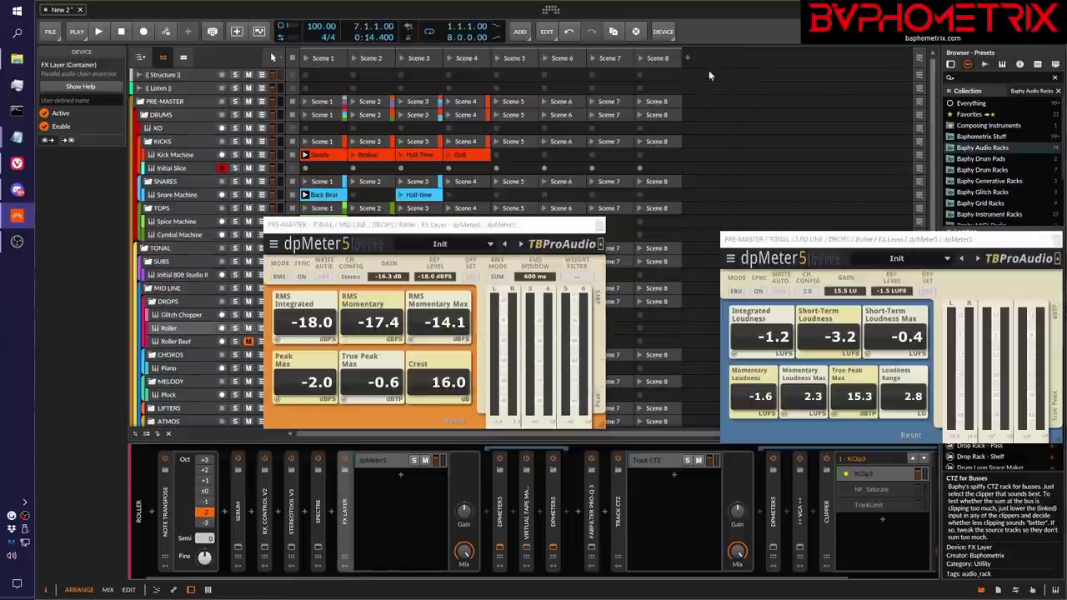
pyautogui.doubleClick(349, 523)
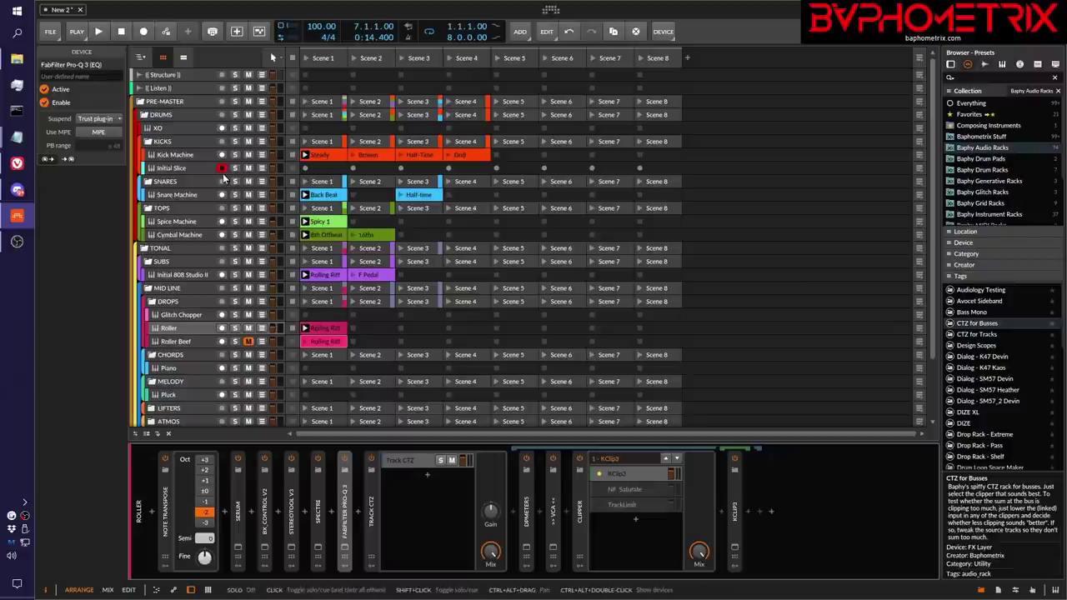
# Solo the DRUMS group track and audition a few bars of it.
pyautogui.click(187, 114)
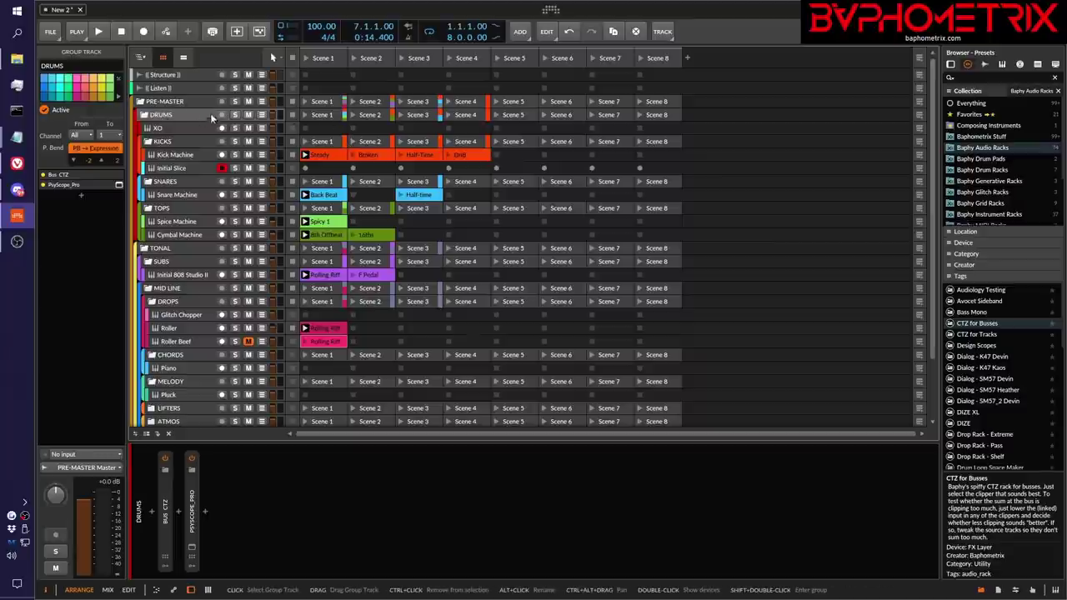
pyautogui.click(236, 115)
pyautogui.press('space')
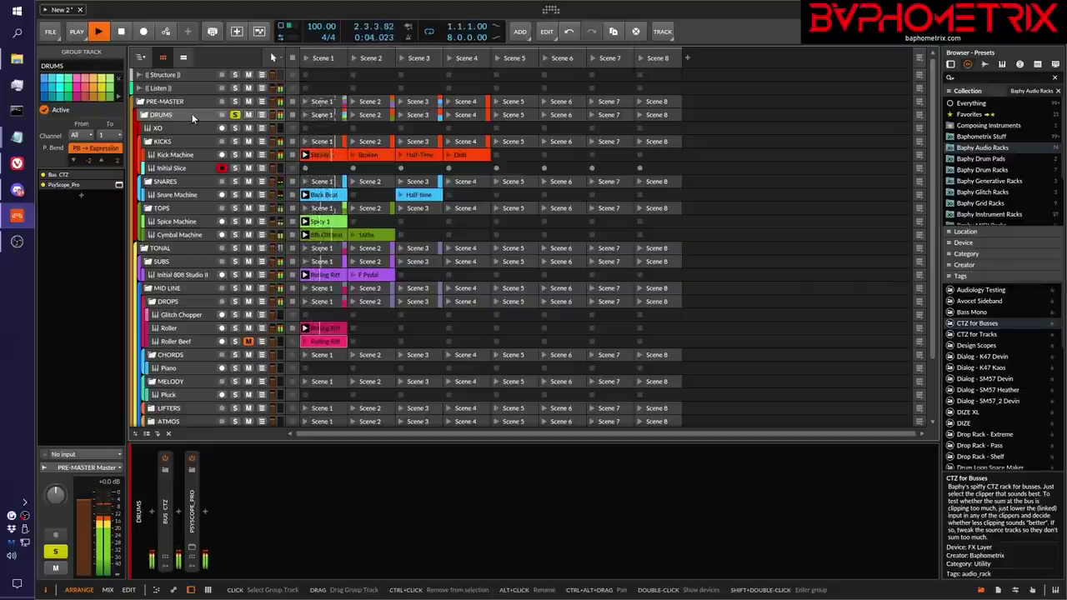
pyautogui.press('space')
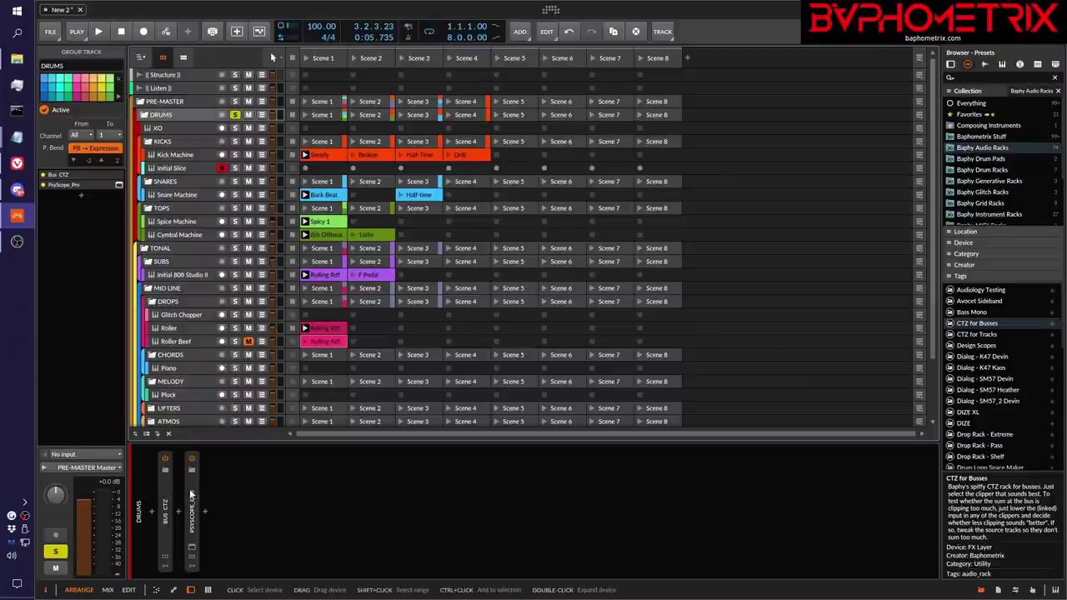
# Insert Virtual Tape Machines before Bus CTZ on the DRUMS group, collapse the device, and disable it.
pyautogui.click(151, 515)
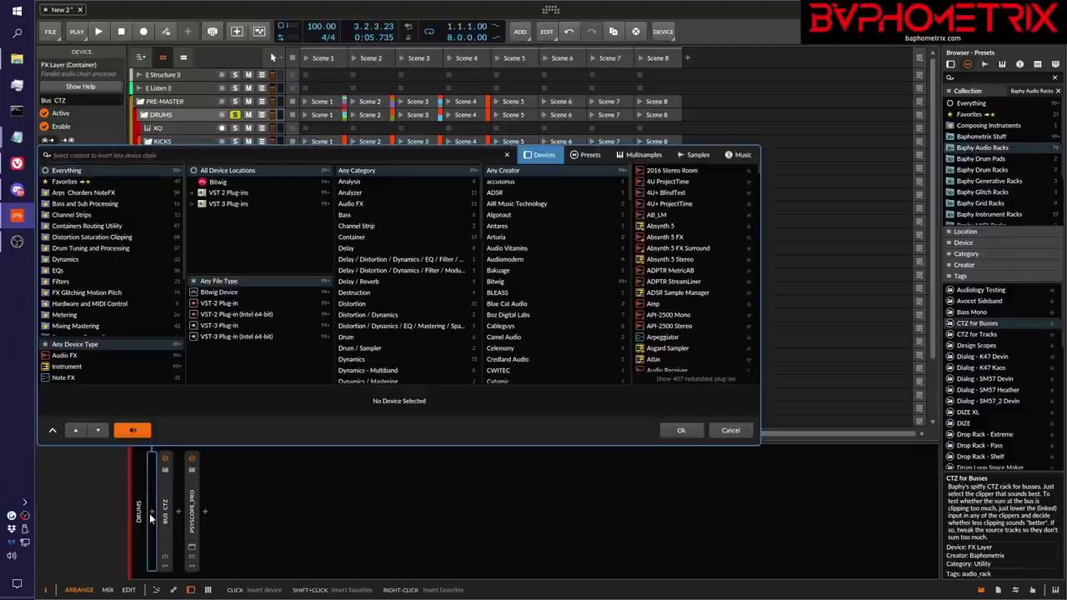
pyautogui.write('virt')
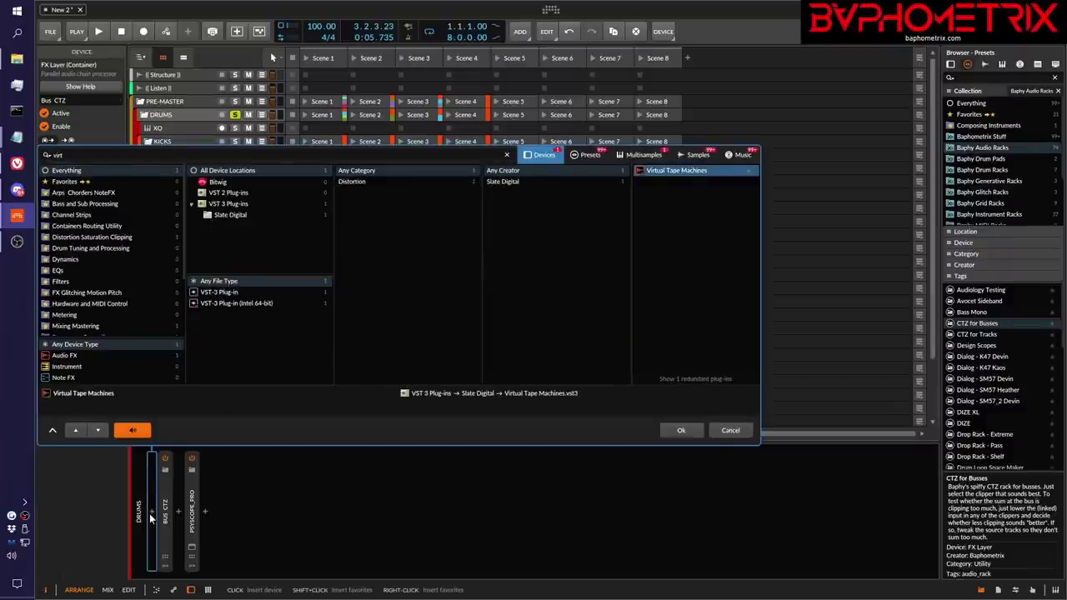
pyautogui.press('Return')
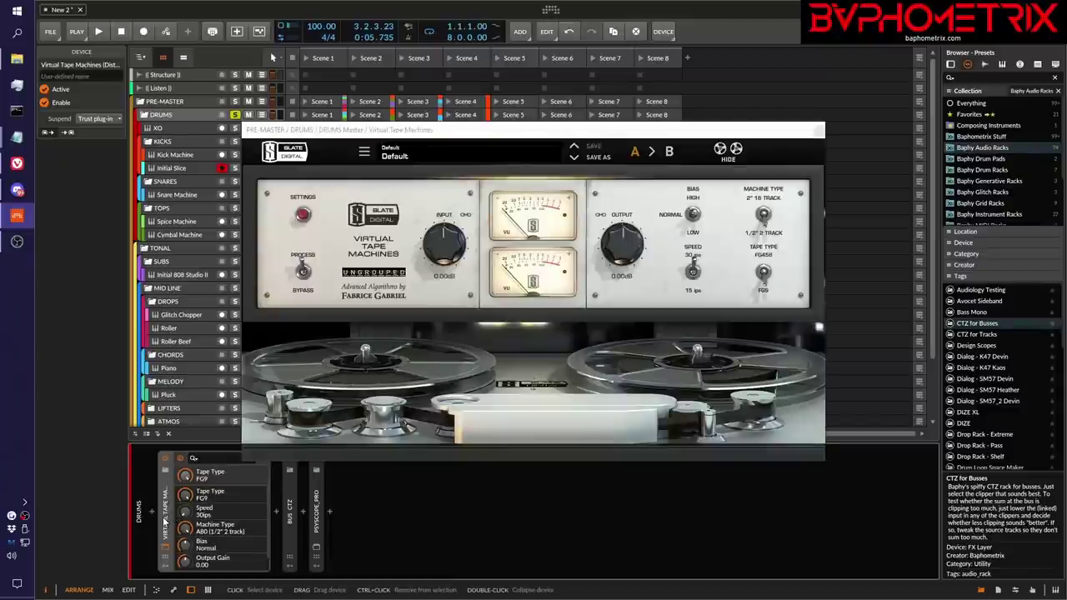
pyautogui.doubleClick(165, 521)
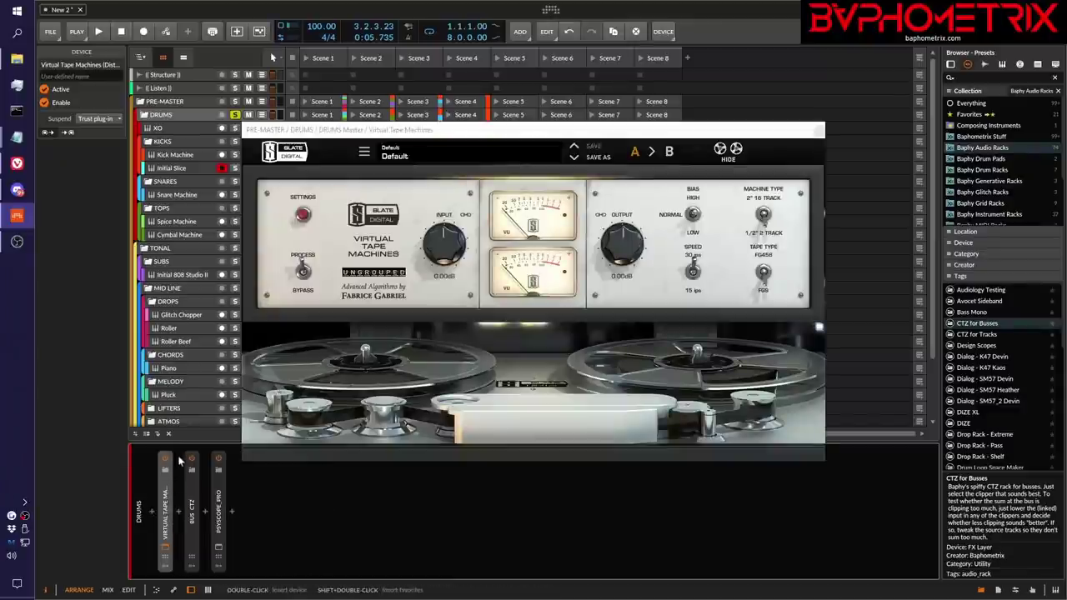
# Insert dpMeter5 before Virtual Tape Machines, switch its mode to EBU, and collapse the device.
pyautogui.click(152, 507)
pyautogui.write('dpe')
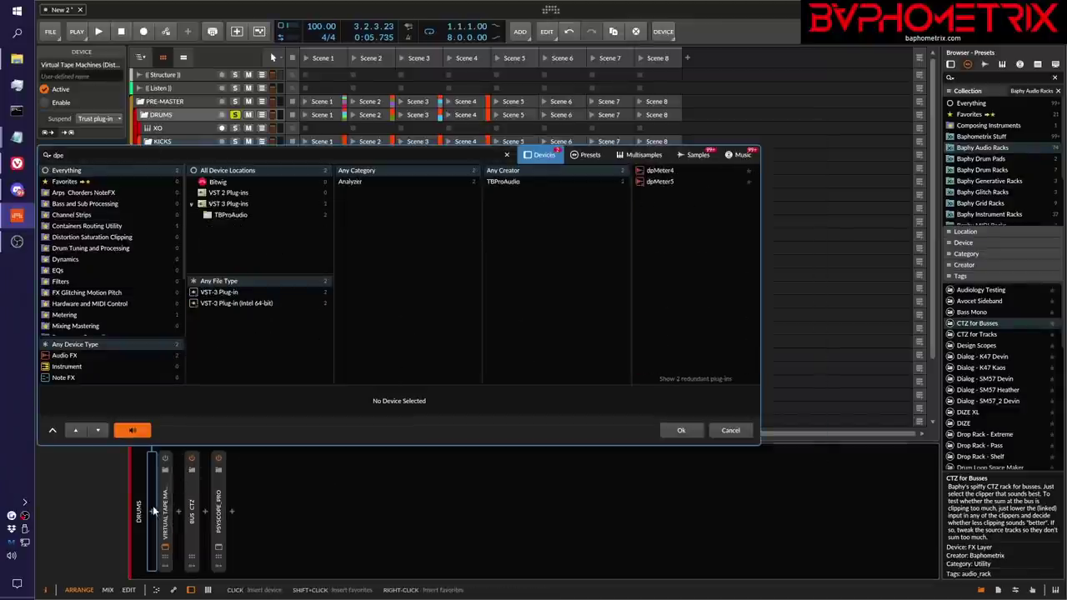
pyautogui.press('BackSpace')
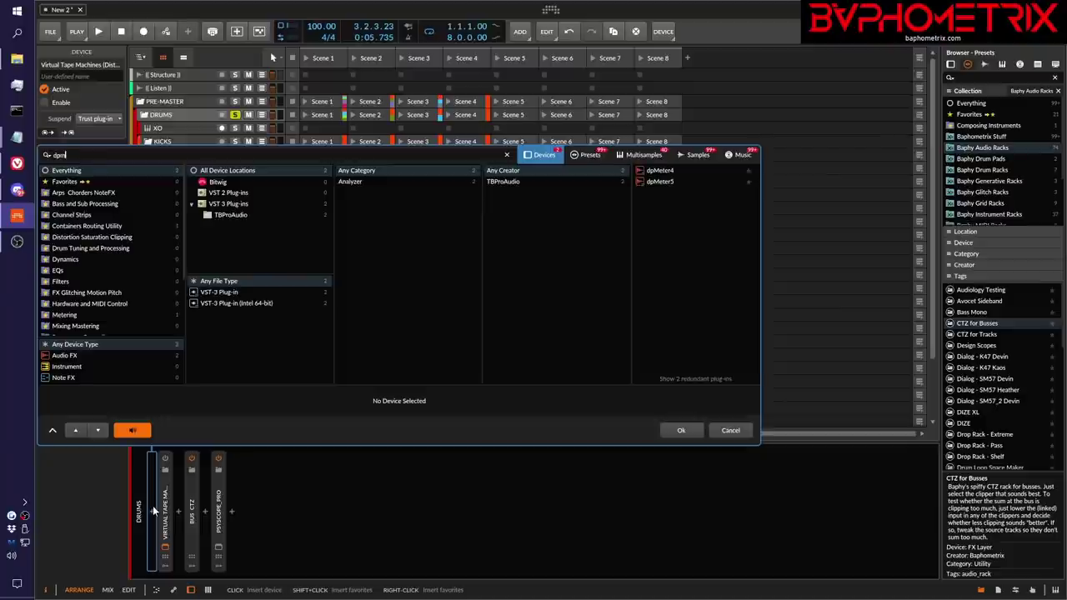
pyautogui.press('Down')
pyautogui.press('Down')
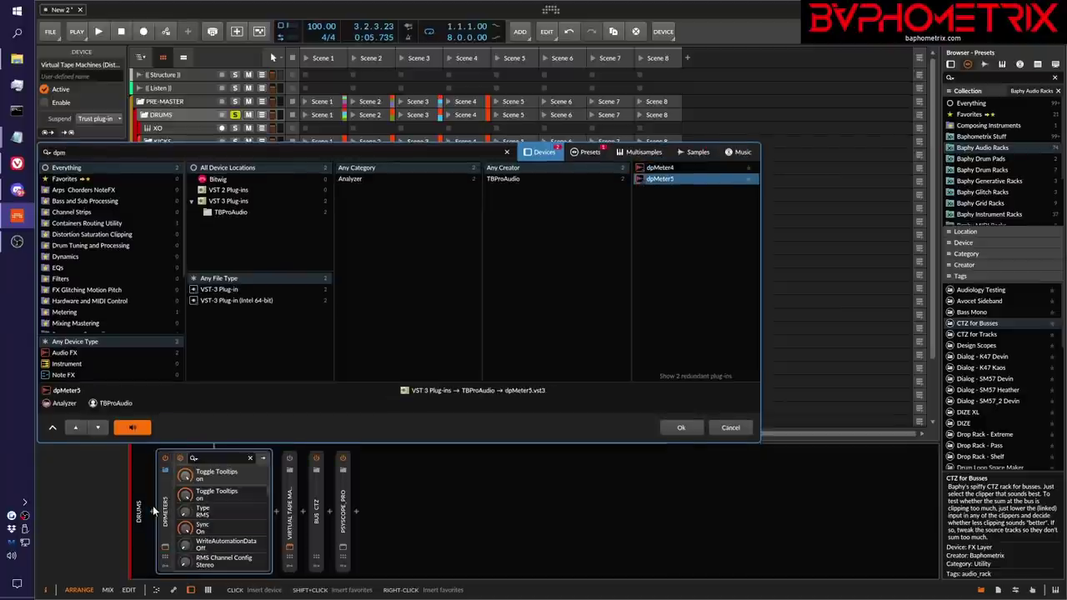
pyautogui.press('Return')
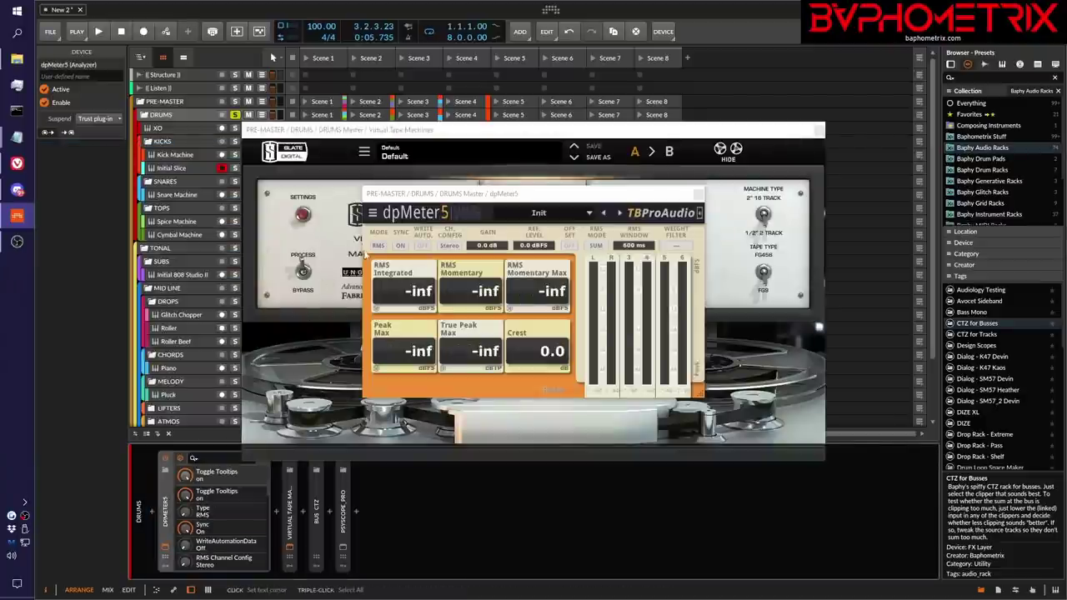
pyautogui.click(385, 252)
pyautogui.click(382, 270)
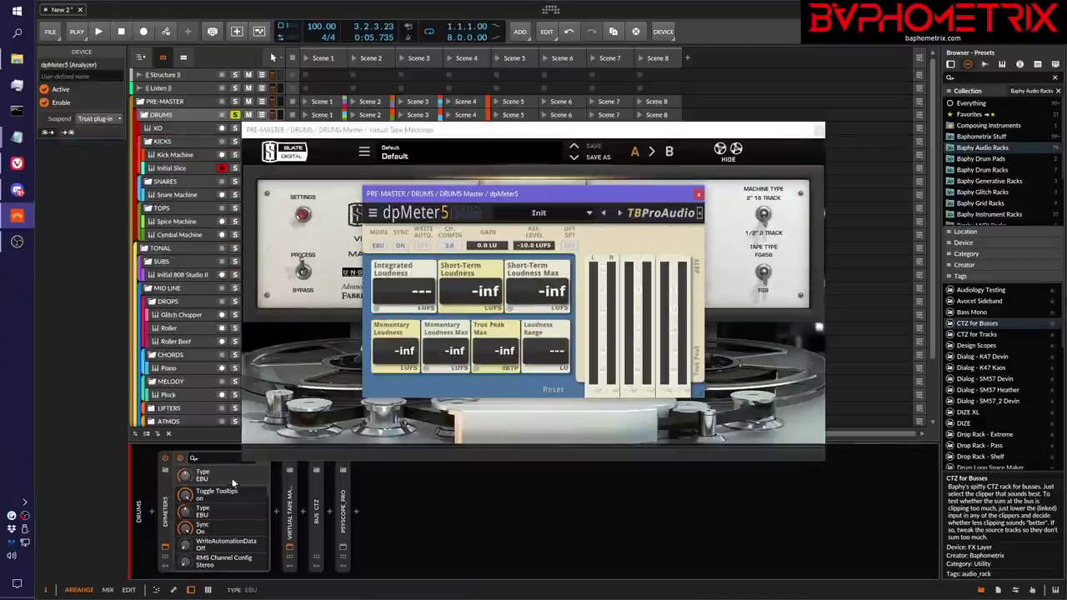
pyautogui.doubleClick(171, 510)
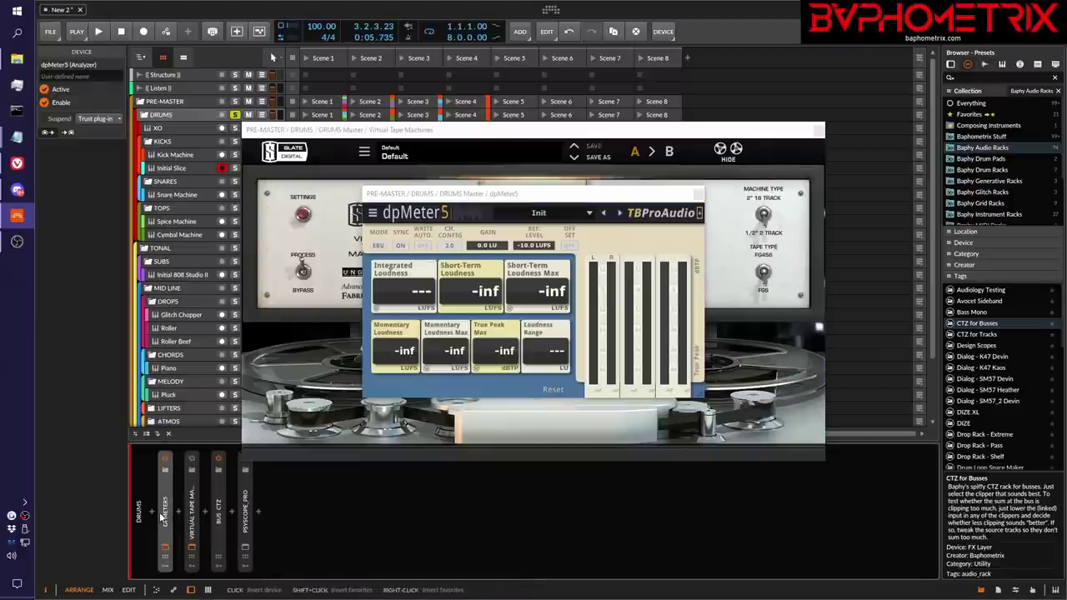
# Duplicate the dpMeter5, place the copy after Virtual Tape Machines, and open its window with the first meter's window moved aside.
pyautogui.press('ctrl')
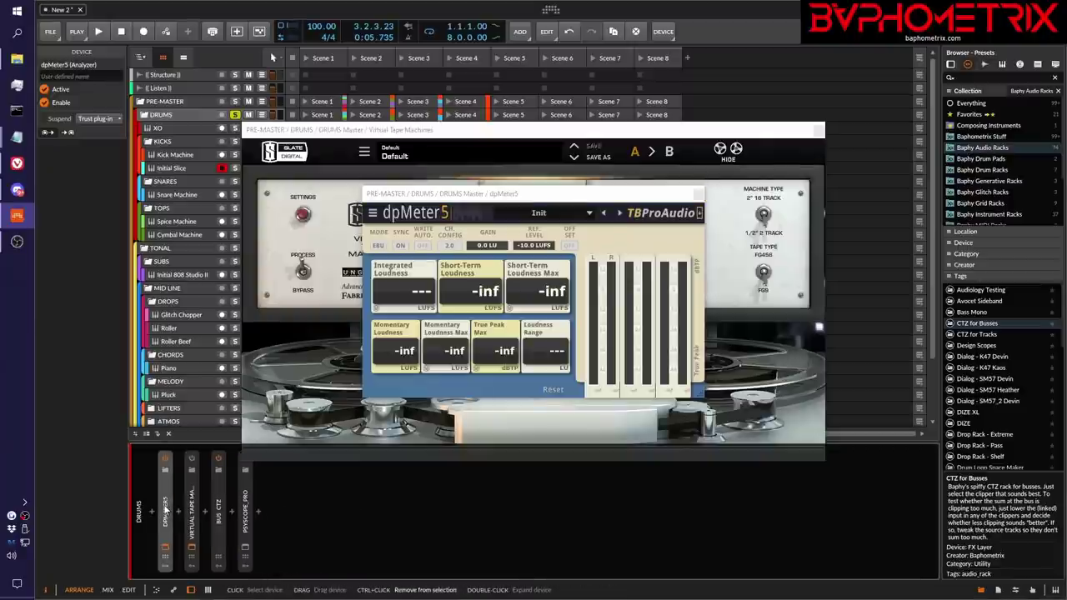
pyautogui.hotkey('ctrl', 'd')
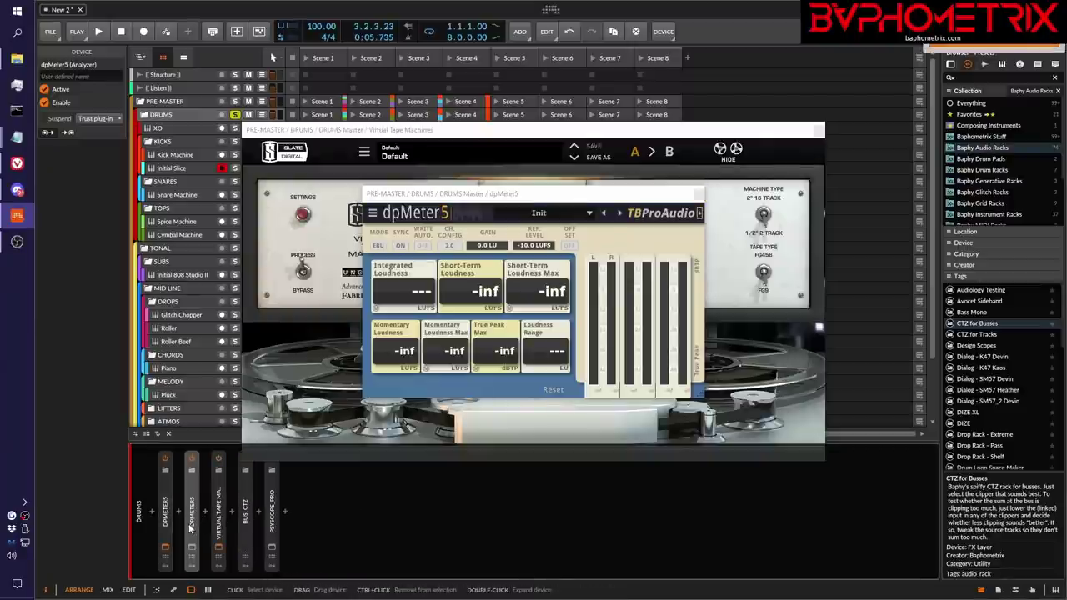
pyautogui.moveTo(198, 527); pyautogui.dragTo(227, 534)
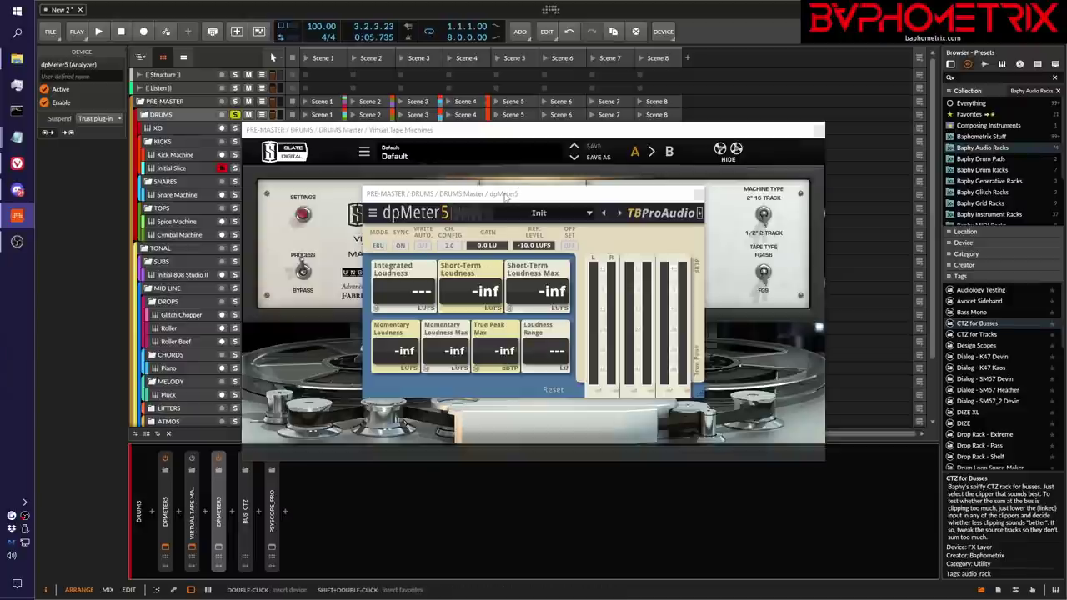
pyautogui.moveTo(505, 196); pyautogui.dragTo(315, 73)
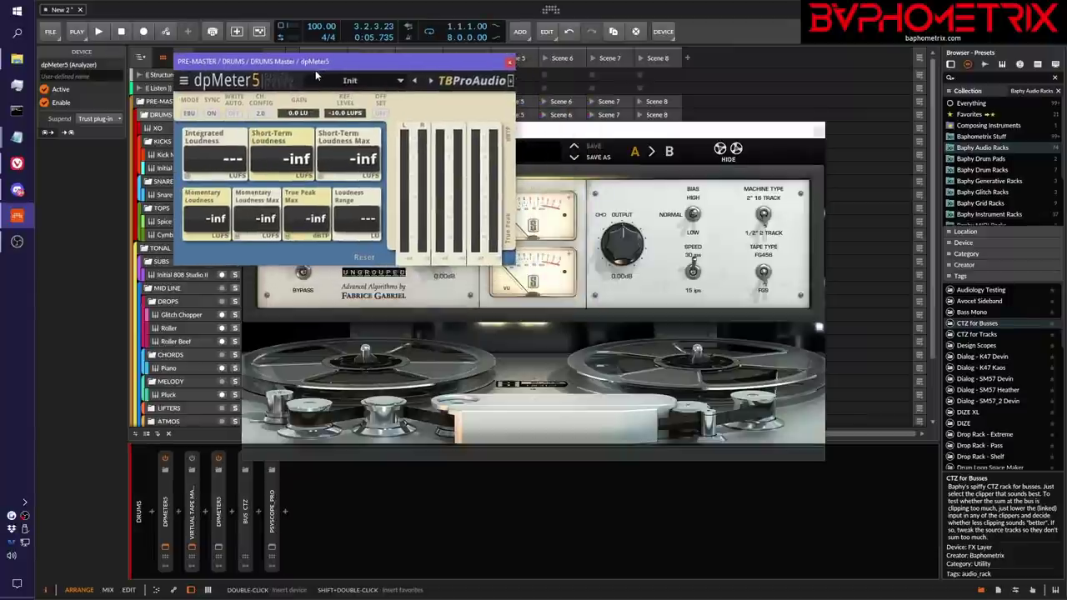
pyautogui.click(218, 547)
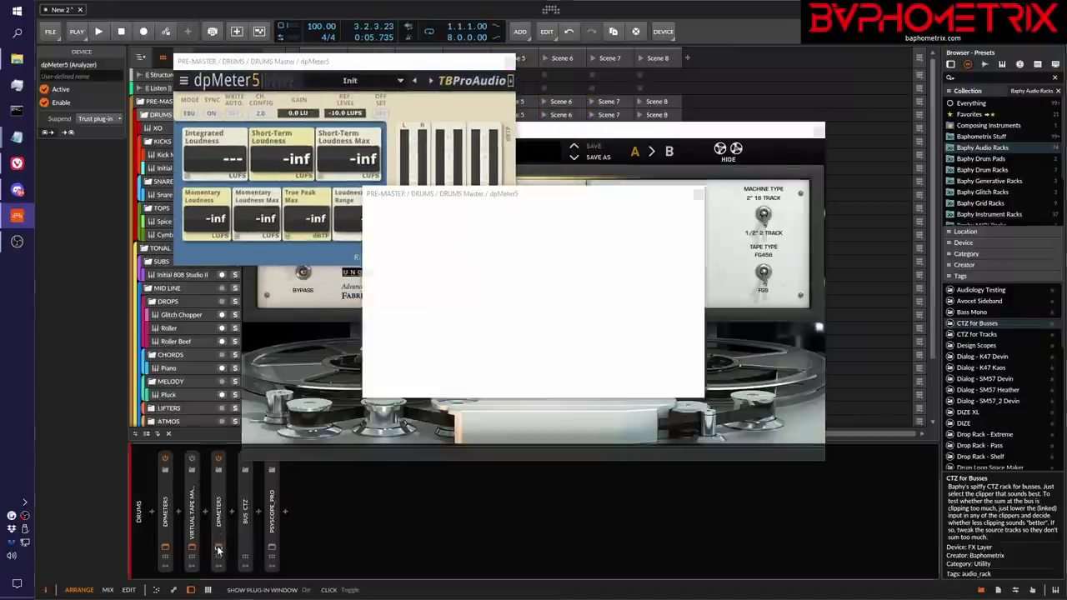
# Spread the two dpMeter5 windows apart and play the soloed drums to measure their integrated loudness.
pyautogui.moveTo(424, 199); pyautogui.dragTo(765, 334)
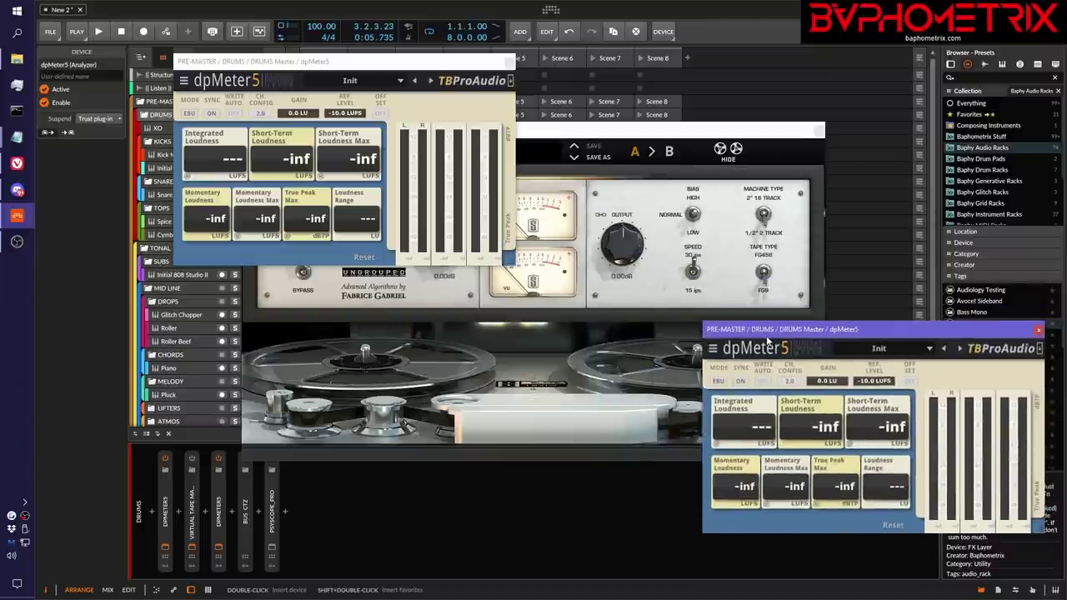
pyautogui.moveTo(450, 76); pyautogui.dragTo(397, 71)
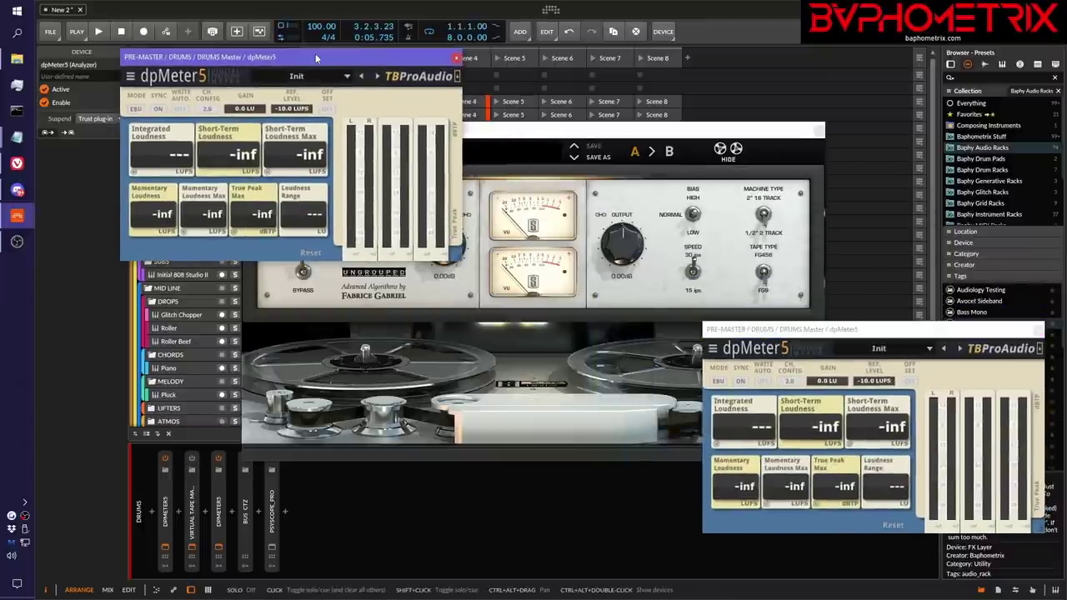
pyautogui.press('space')
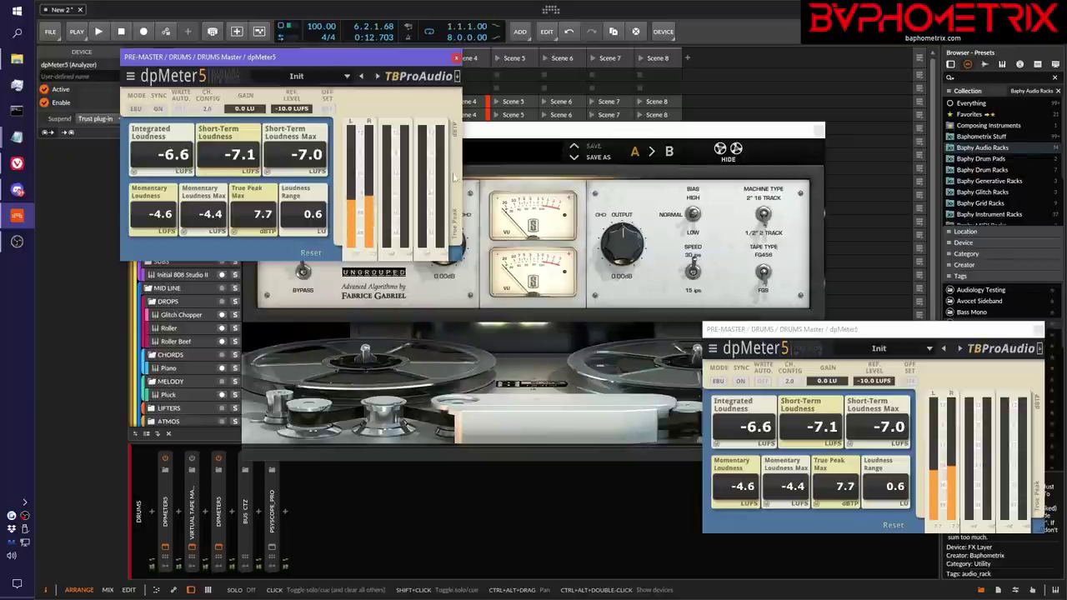
# Set the reference level of the dpMeter5 after Virtual Tape Machines to -6.6 LUFS.
pyautogui.doubleClick(874, 382)
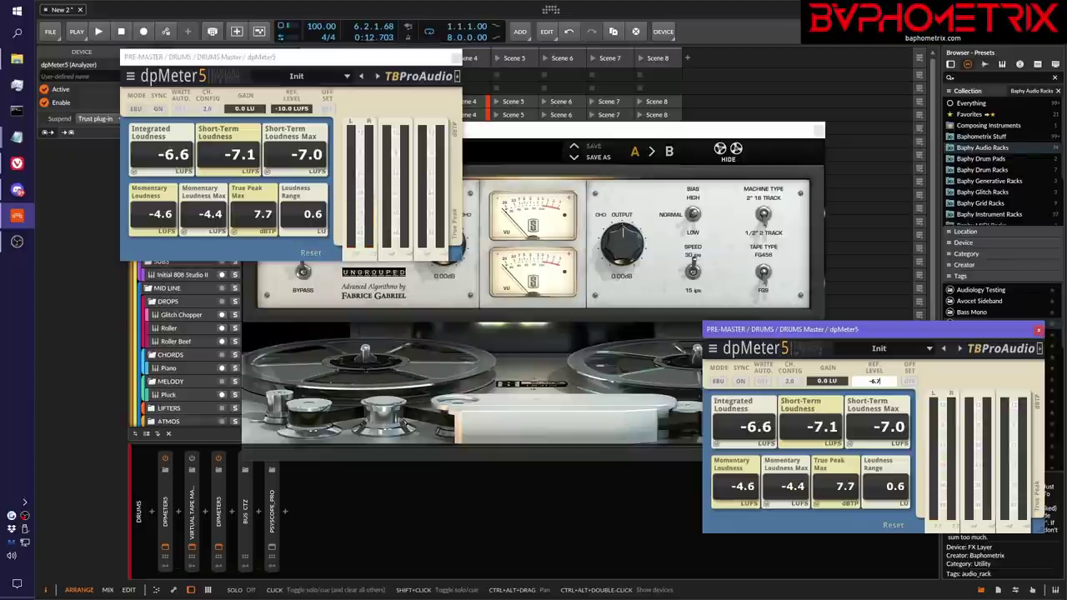
pyautogui.write('-6.6')
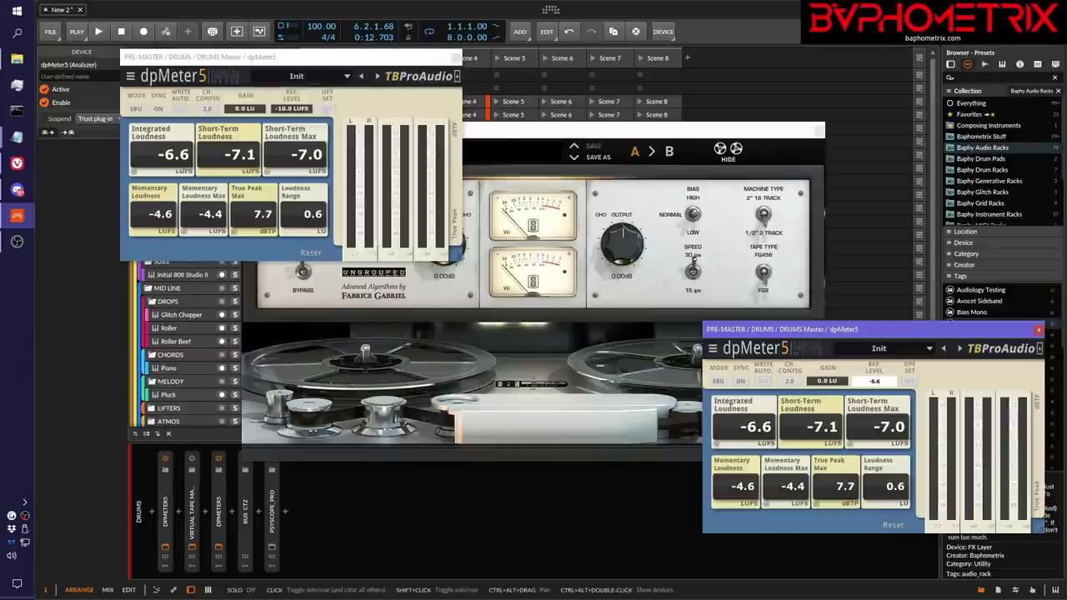
pyautogui.press('Return')
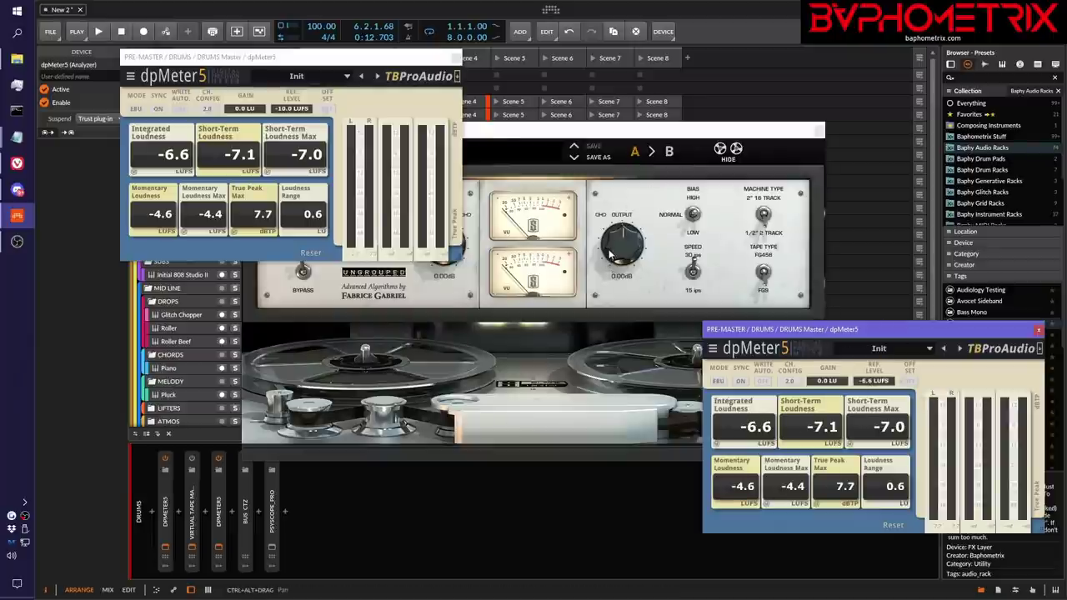
# Switch the dpMeter5 before Virtual Tape Machines to RMS mode and set its reference level to -18 dBFS.
pyautogui.click(139, 109)
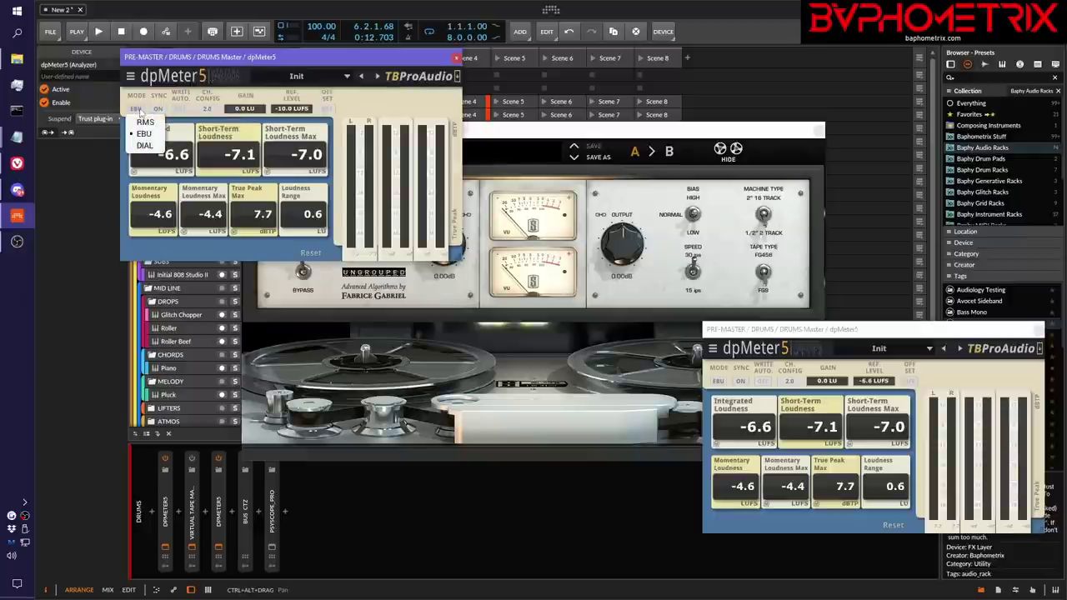
pyautogui.click(143, 127)
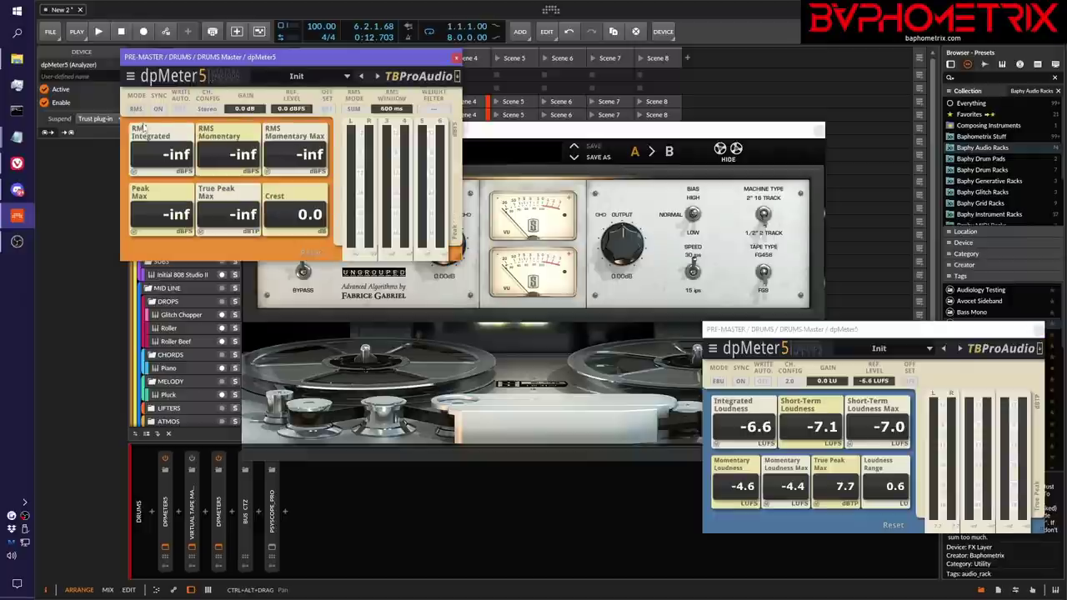
pyautogui.click(301, 110)
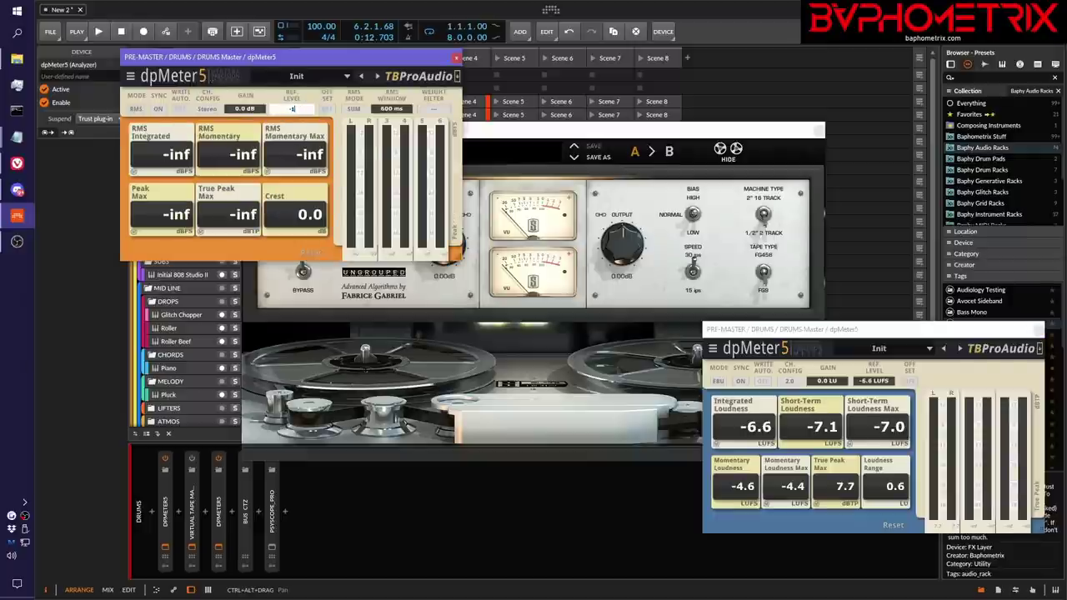
pyautogui.press('Return')
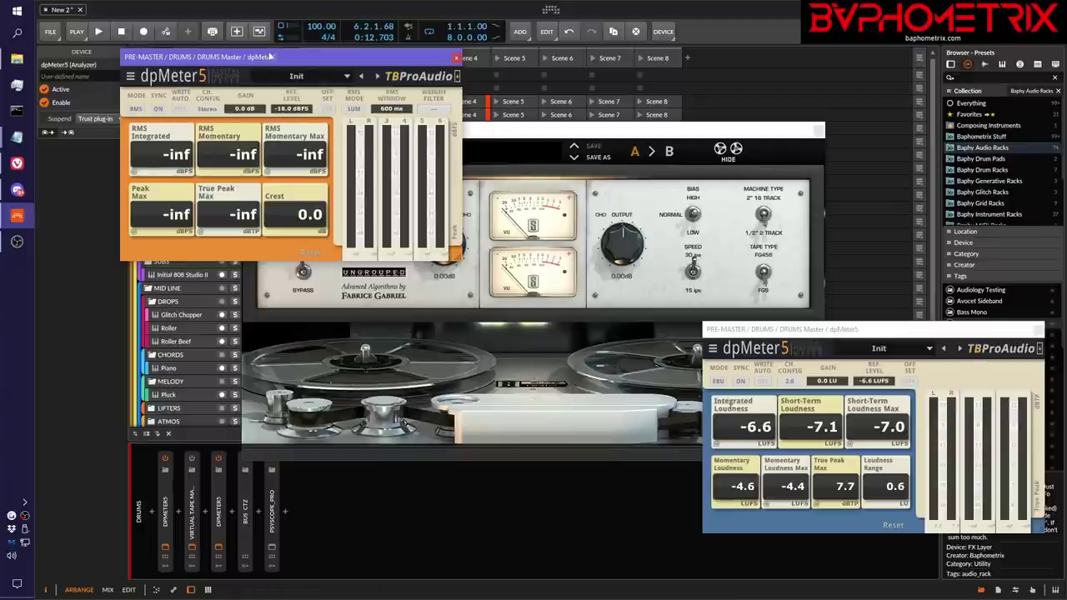
# Play the drums for a few bars and match the first dpMeter5's integrated RMS to its reference level.
pyautogui.press('space')
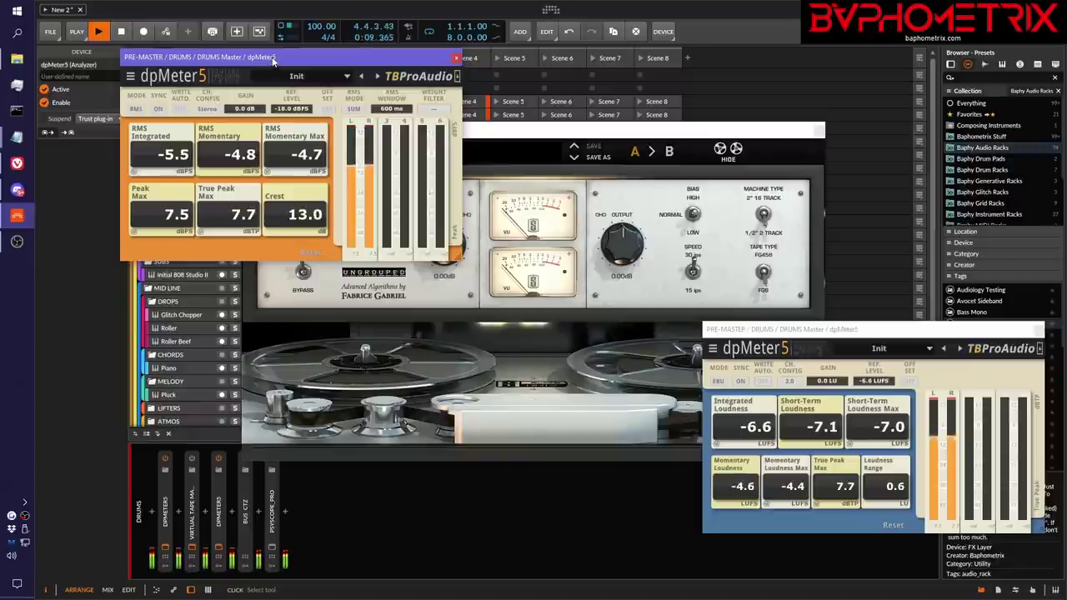
pyautogui.press('space')
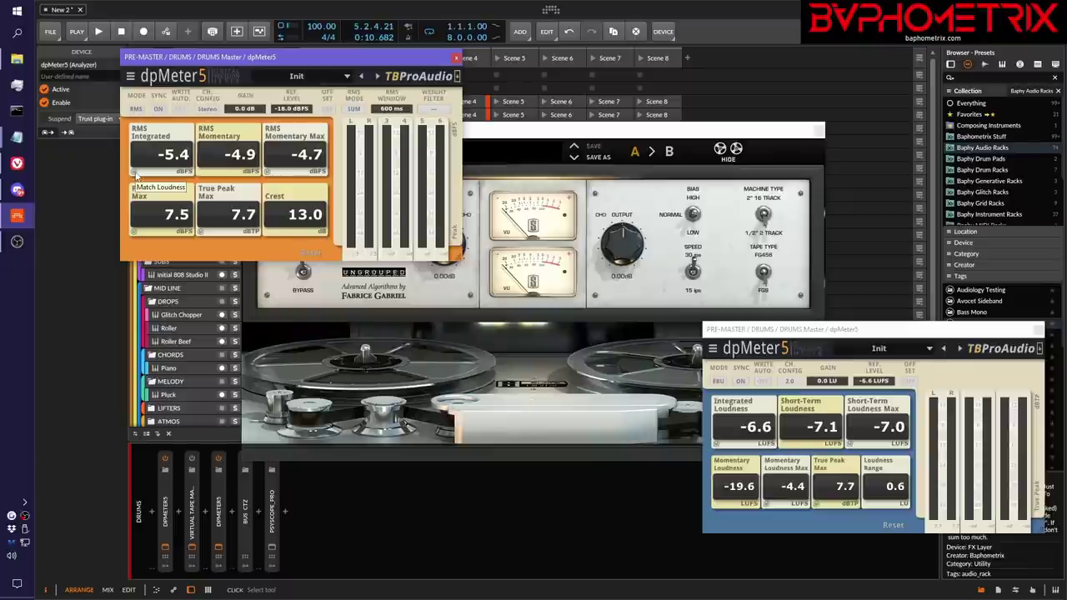
pyautogui.click(135, 172)
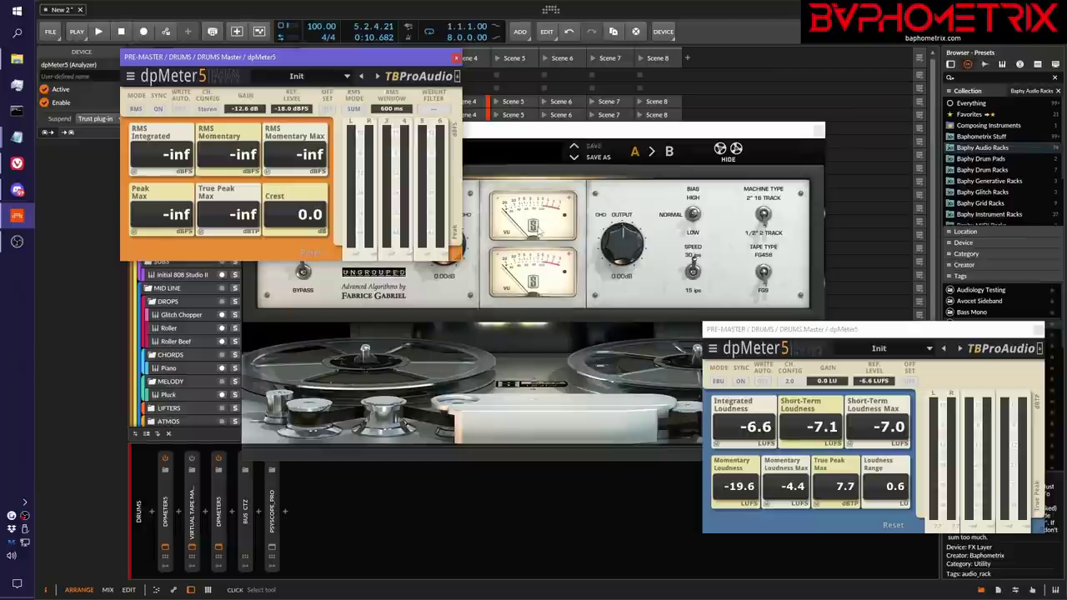
# Enable Virtual Tape Machines and play the drums to measure the loudness after it.
pyautogui.click(218, 484)
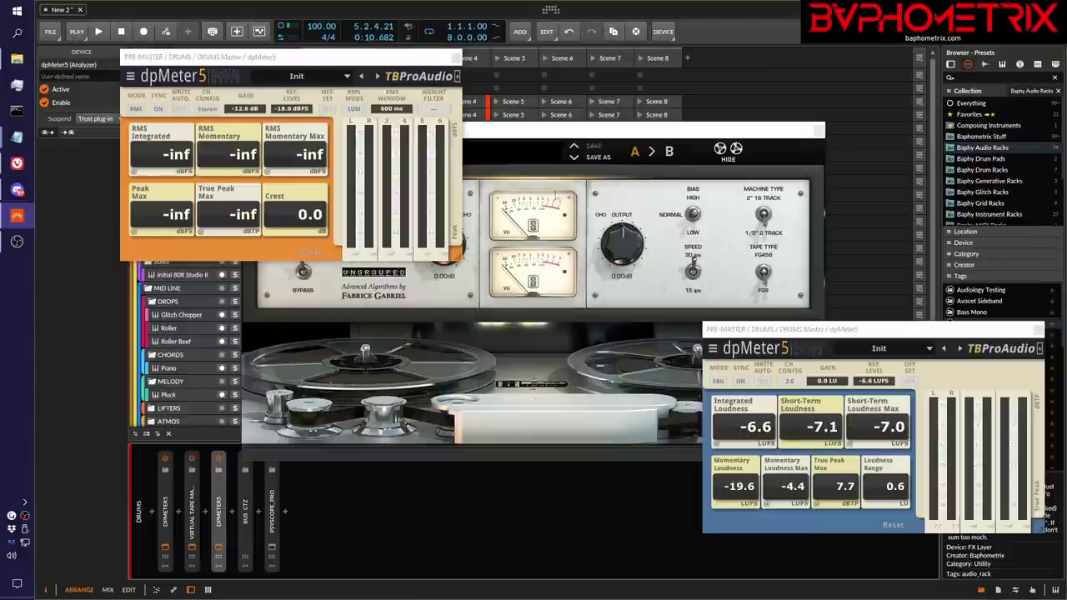
pyautogui.press('space')
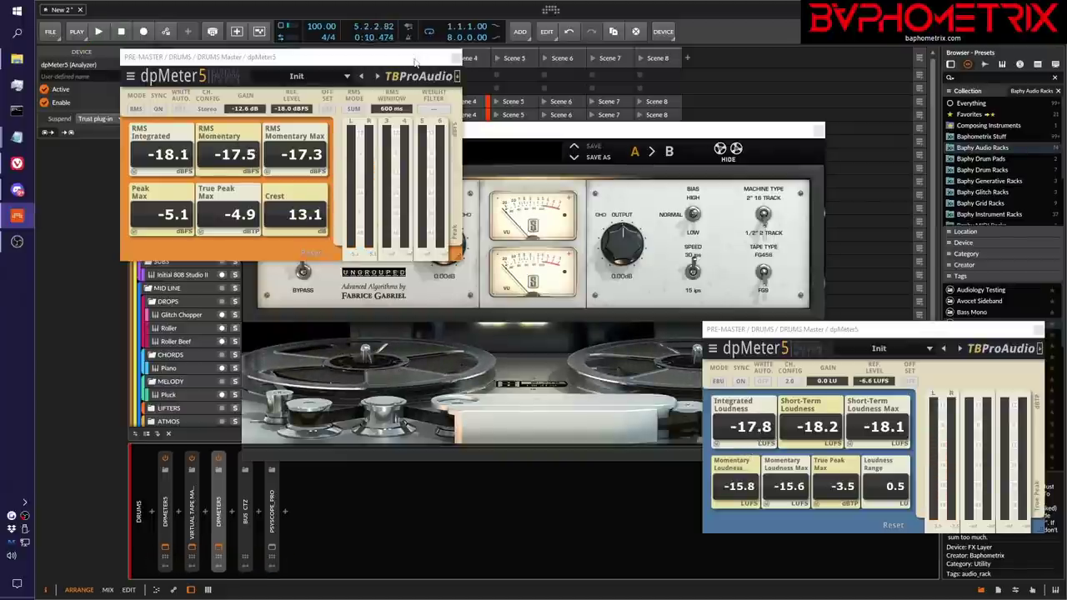
# Move the plug-in windows off the track list and turn off solo on the DRUMS group.
pyautogui.moveTo(414, 62); pyautogui.dragTo(704, 71)
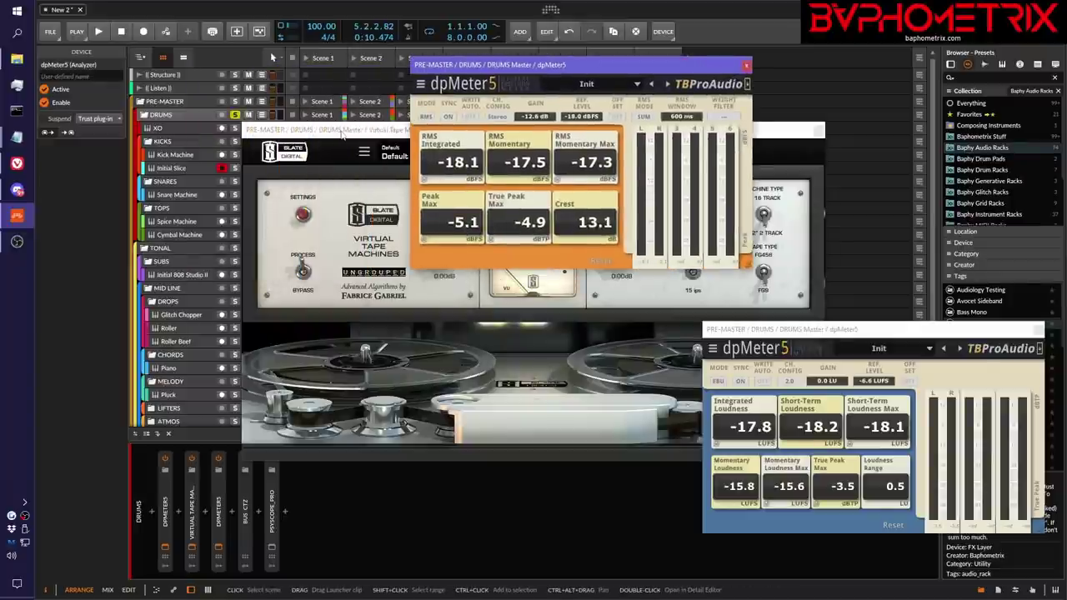
pyautogui.moveTo(341, 136); pyautogui.dragTo(383, 128)
pyautogui.click(236, 117)
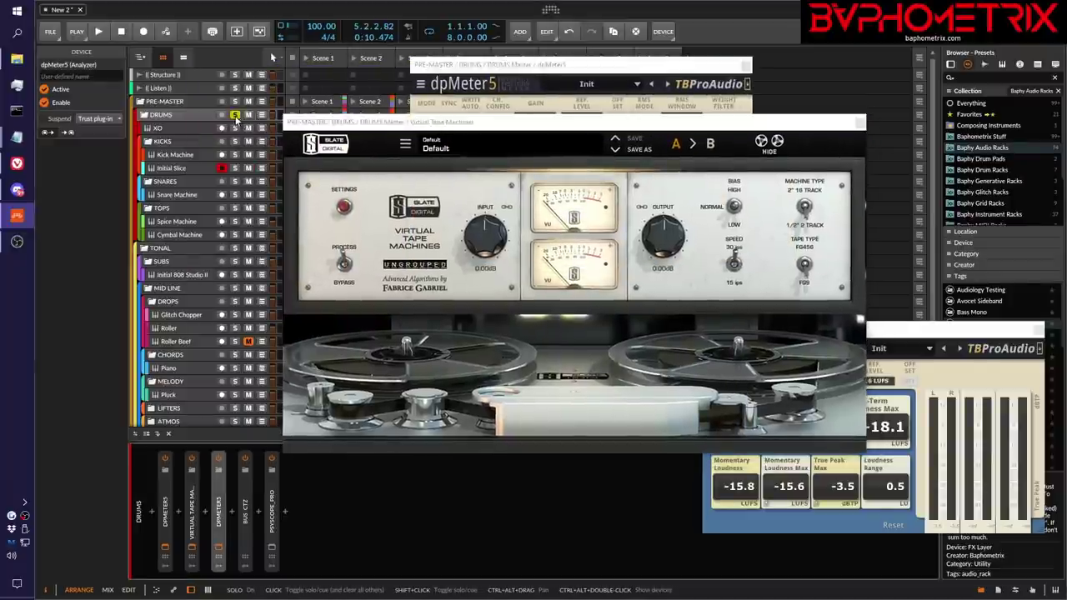
# Play the full arrangement and match the second dpMeter5's integrated loudness to its reference level.
pyautogui.press('space')
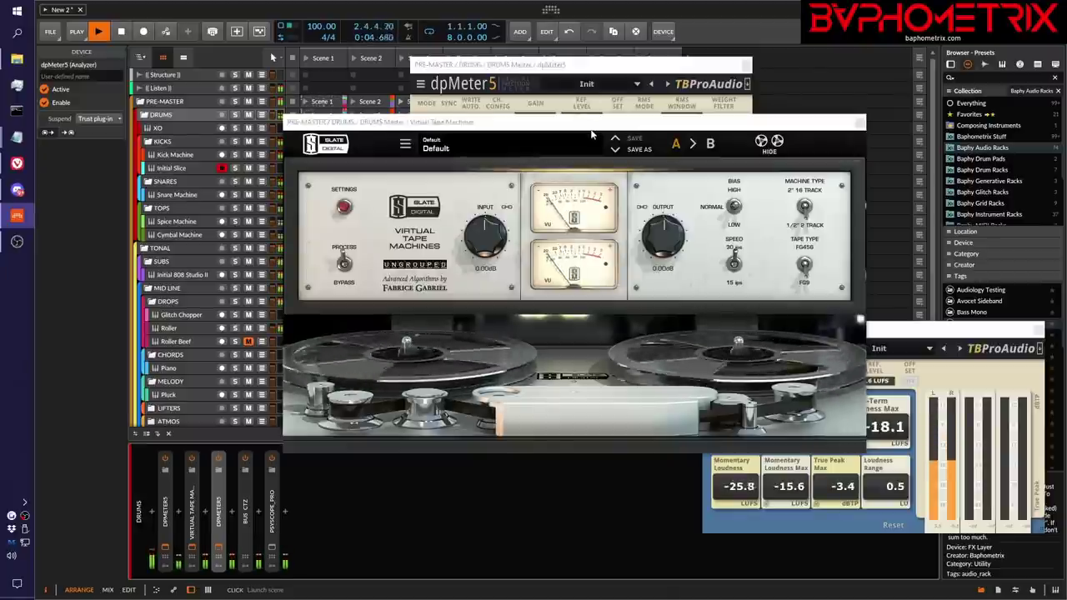
pyautogui.moveTo(586, 129); pyautogui.dragTo(419, 117)
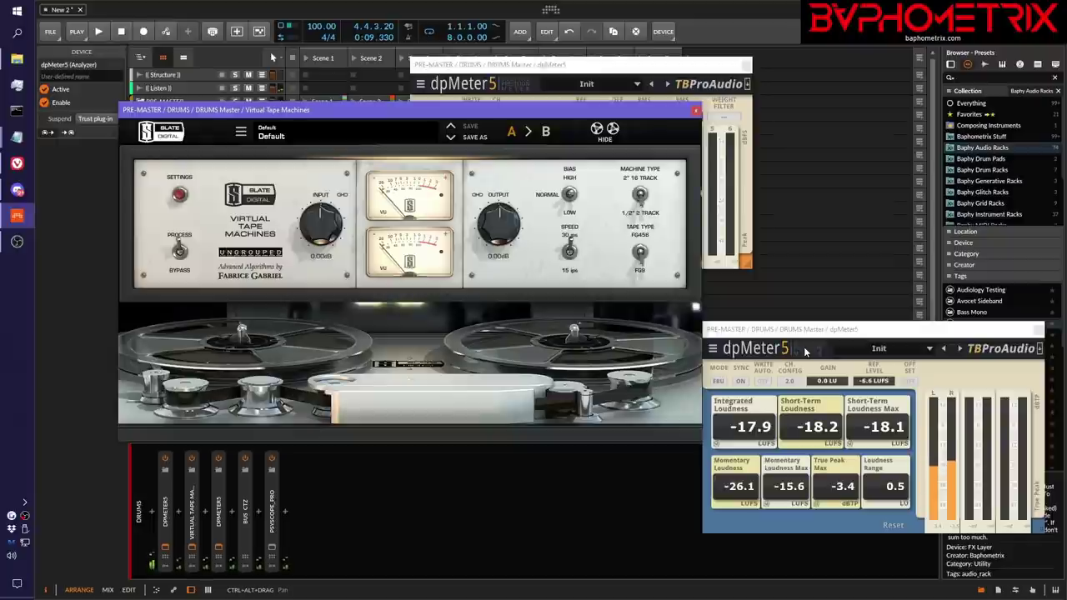
pyautogui.click(719, 446)
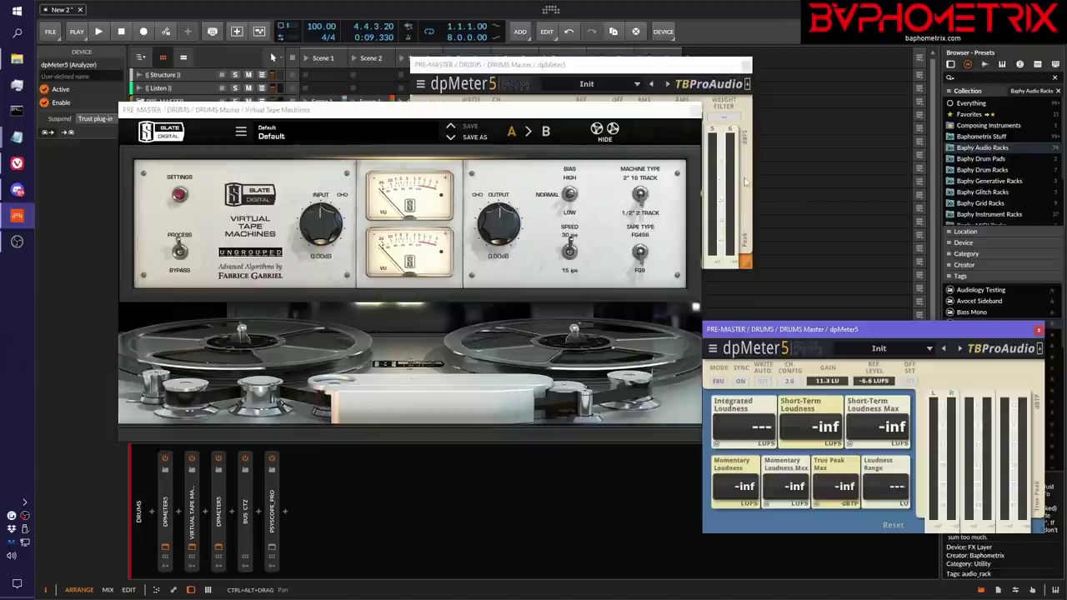
# Play the arrangement again and check the second dpMeter5's integrated loudness against the -6.6 LUFS reference.
pyautogui.moveTo(612, 114); pyautogui.dragTo(594, 125)
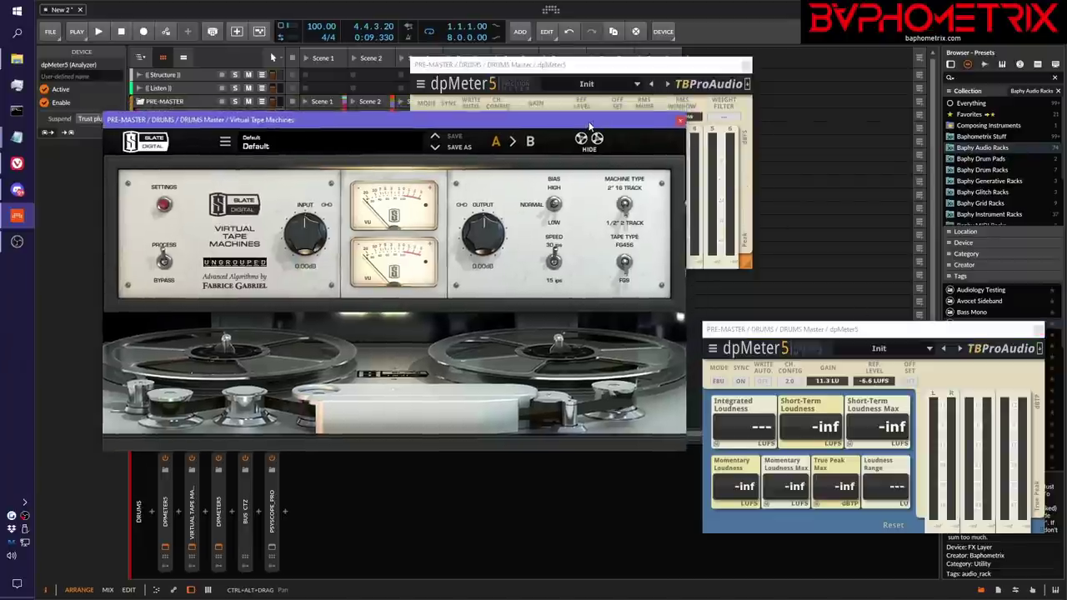
pyautogui.press('space')
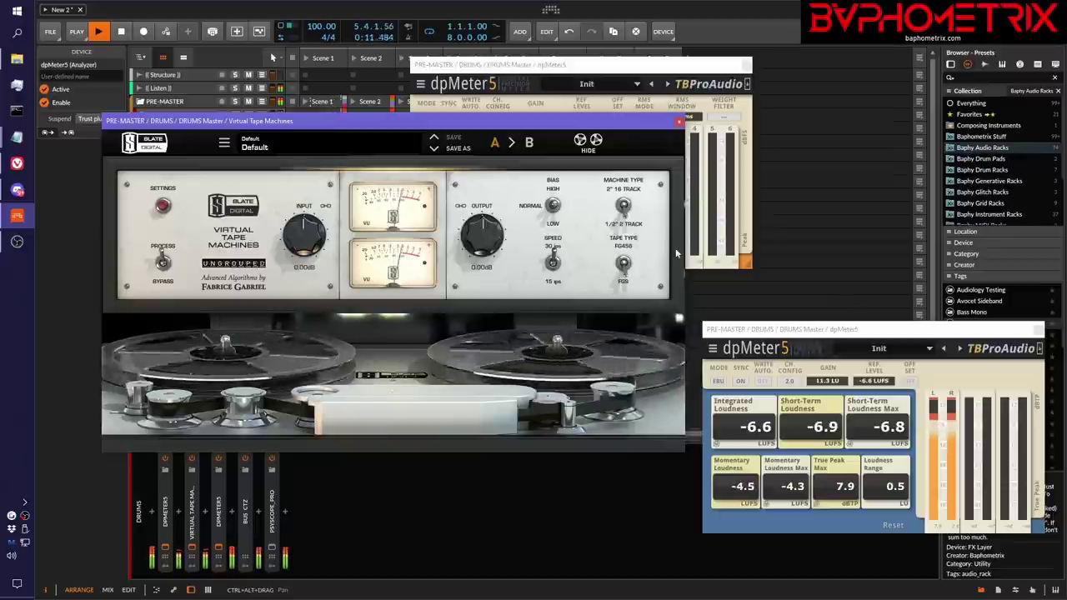
pyautogui.press('space')
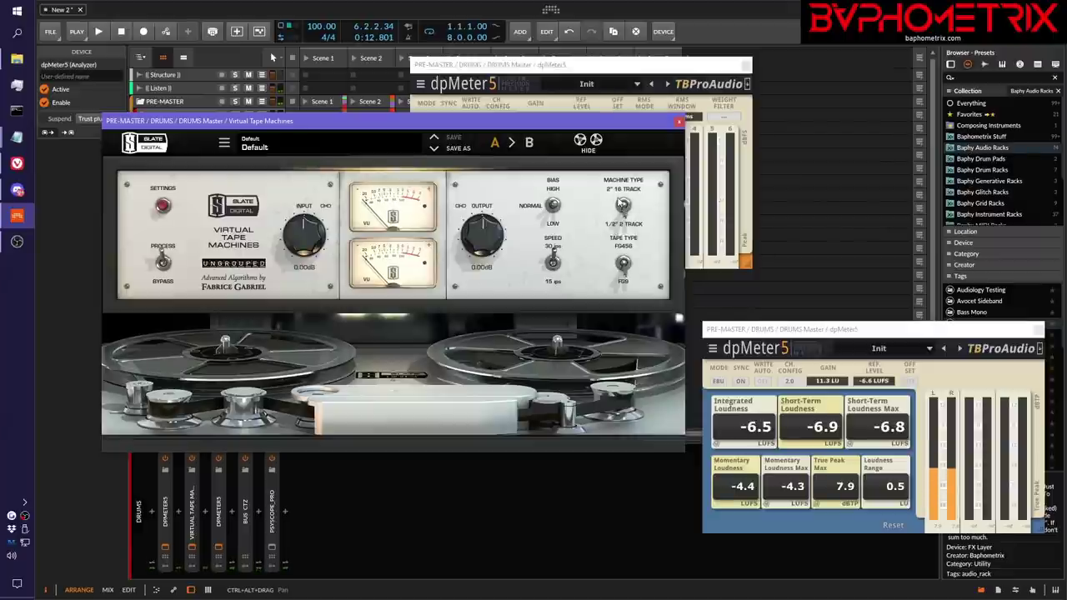
# Set Virtual Tape Machines to 15 ips speed, FG456 tape type, and high bias.
pyautogui.click(554, 265)
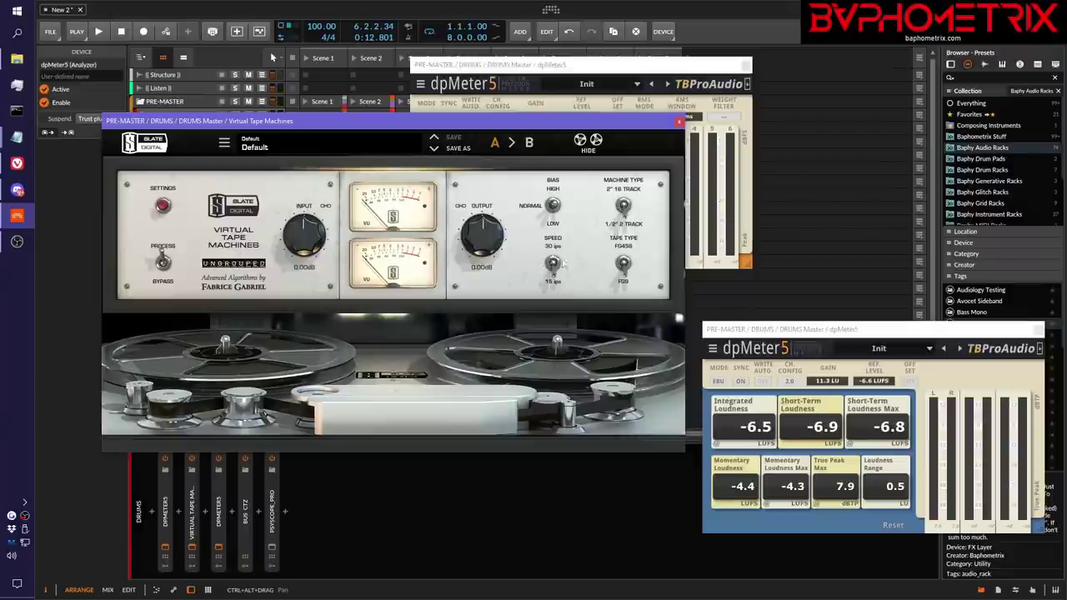
pyautogui.click(624, 266)
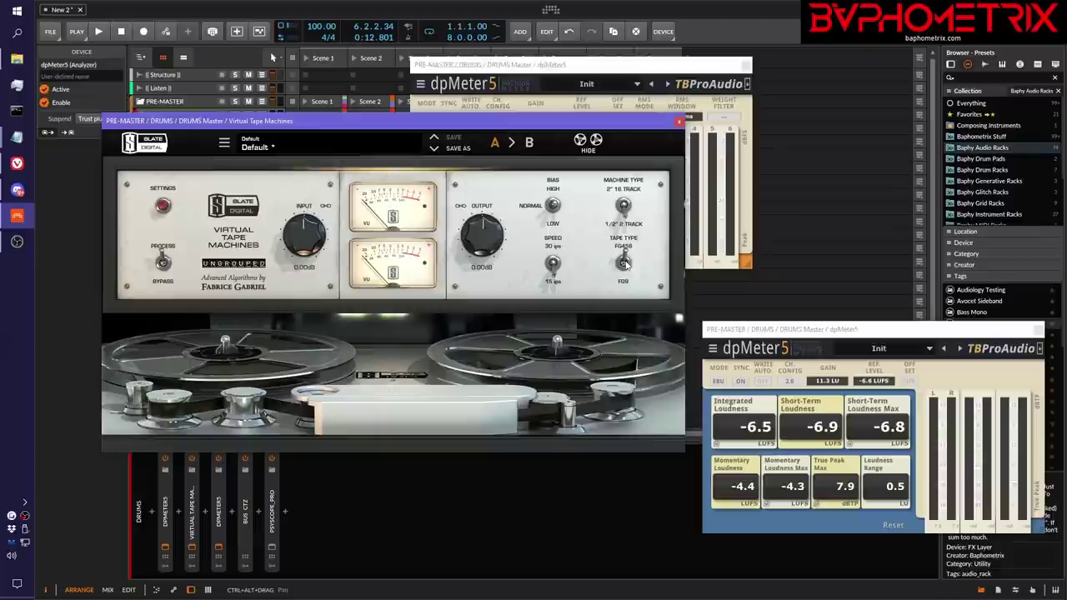
pyautogui.click(554, 207)
pyautogui.click(556, 197)
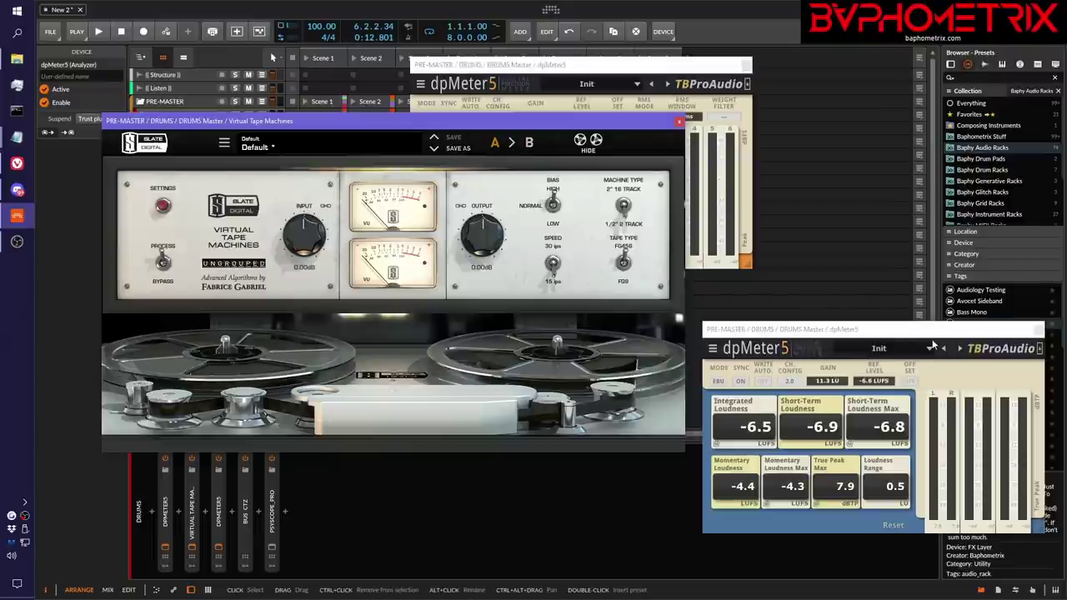
# Replay the arrangement with the new tape settings and rematch the second dpMeter5's integrated loudness to its reference.
pyautogui.press('space')
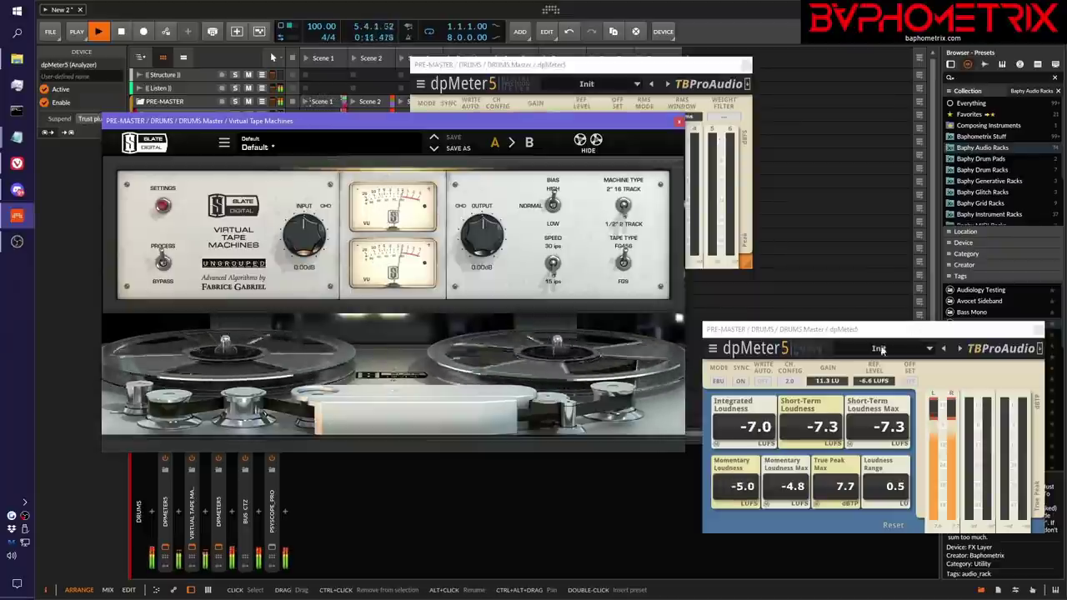
pyautogui.press('space')
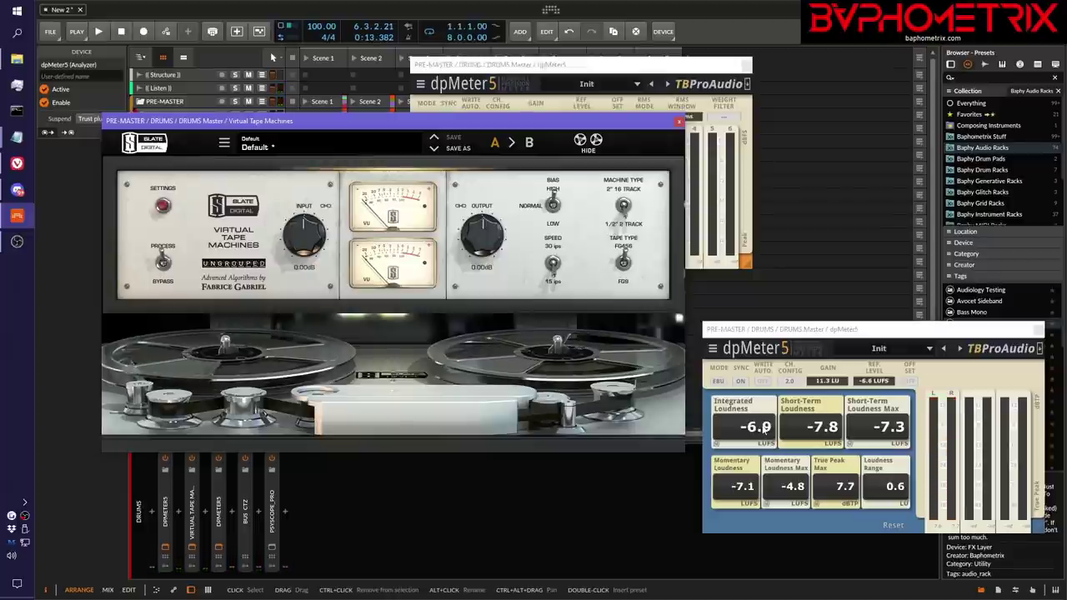
pyautogui.click(815, 423)
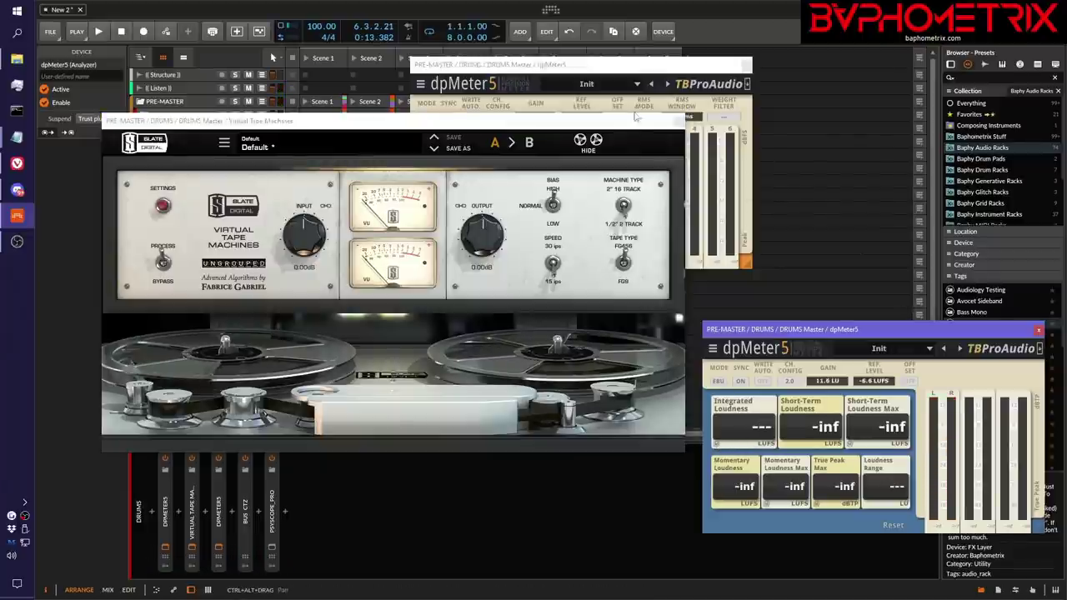
# Group both dpMeter5 devices and Virtual Tape Machines on the DRUMS group into an FX Layer.
pyautogui.moveTo(624, 125); pyautogui.dragTo(868, 115)
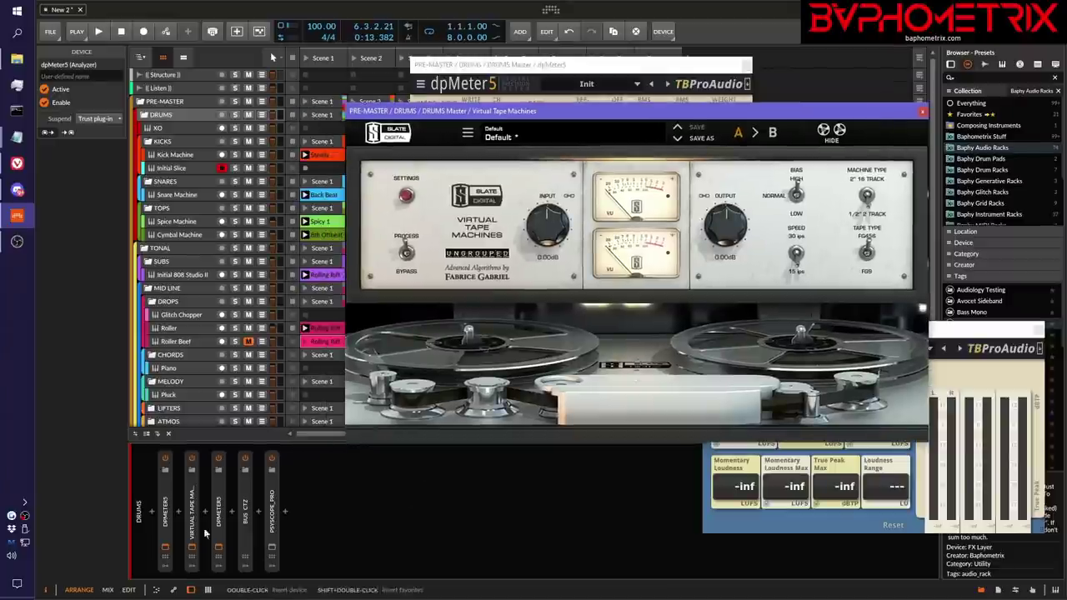
pyautogui.click(166, 521)
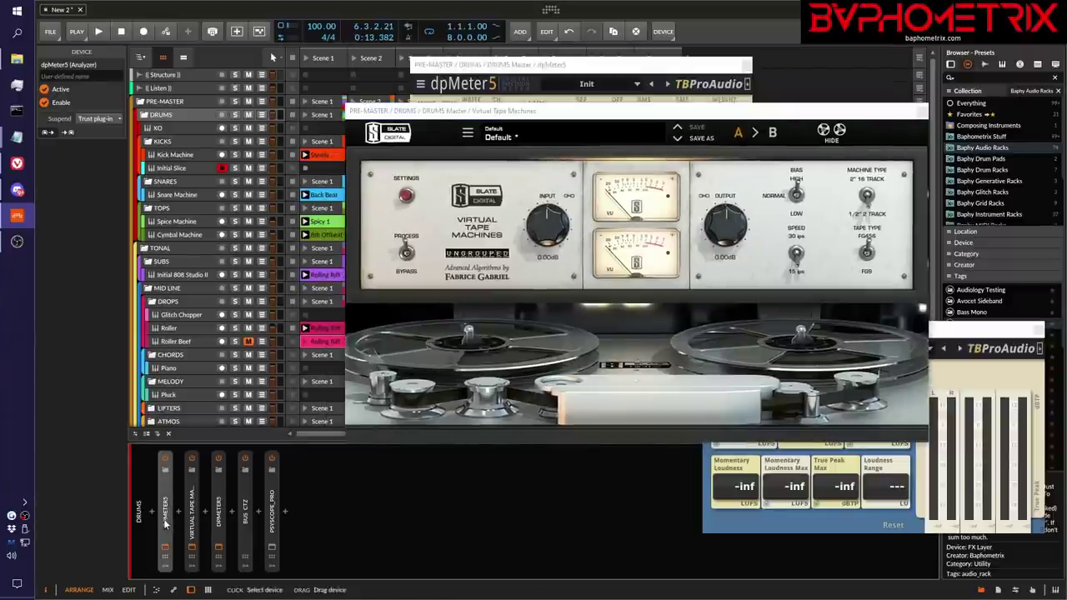
pyautogui.keyDown('shift'); pyautogui.click(218, 521); pyautogui.keyUp('shift')
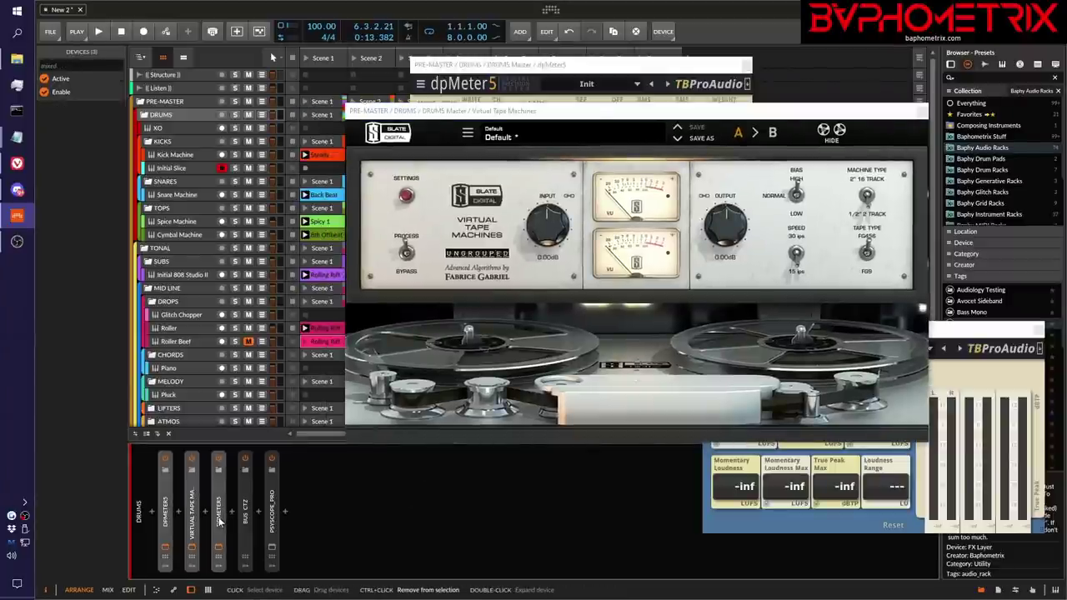
pyautogui.hotkey('ctrl', 'g')
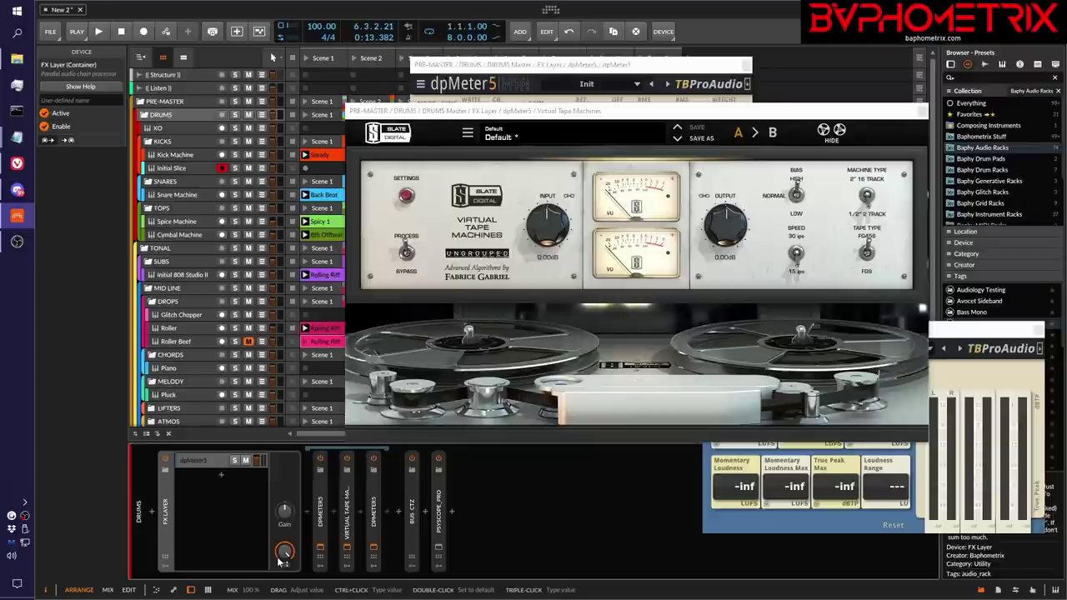
# Set the FX Layer's Mix to 0% to bypass the tape chain for the dry comparison.
pyautogui.moveTo(284, 552)
pyautogui.moveTo(285, 552)
pyautogui.mouseDown()
pyautogui.moveTo(284, 577)
pyautogui.moveTo(284, 561)
pyautogui.mouseUp()
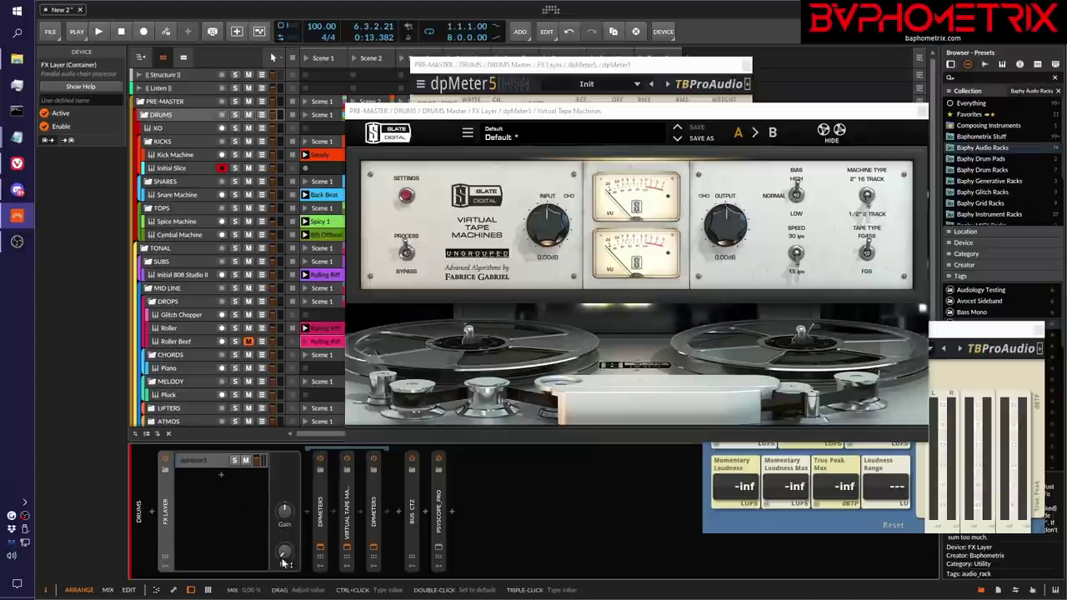
pyautogui.moveTo(284, 554); pyautogui.dragTo(285, 564)
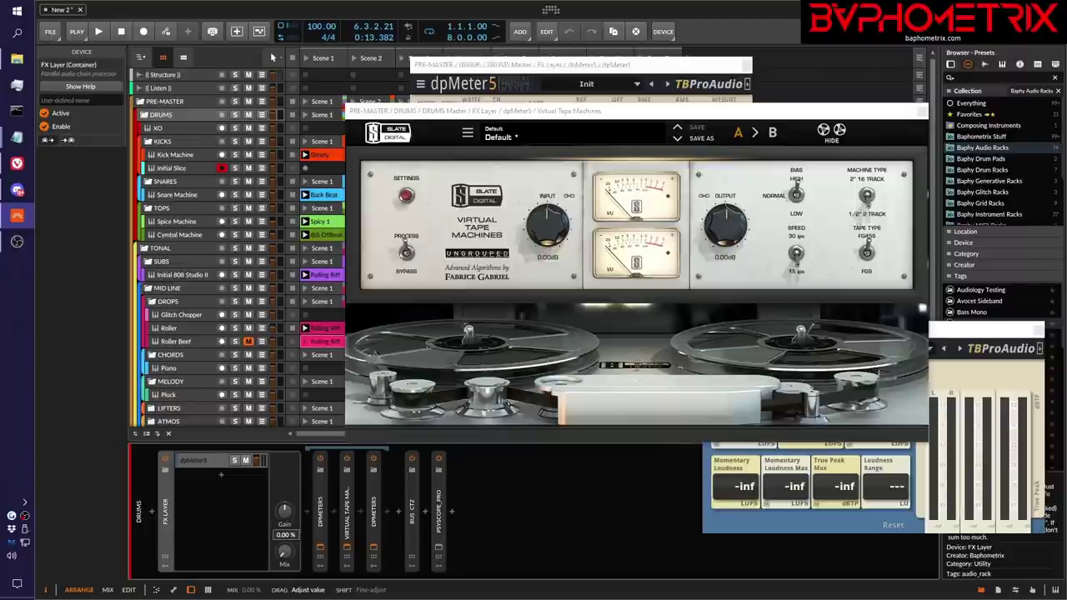
# Compare the dry and tape-processed drums during playback by alternating the FX Layer's Mix between 0% and 100%, finishing at 100%.
pyautogui.doubleClick(284, 552)
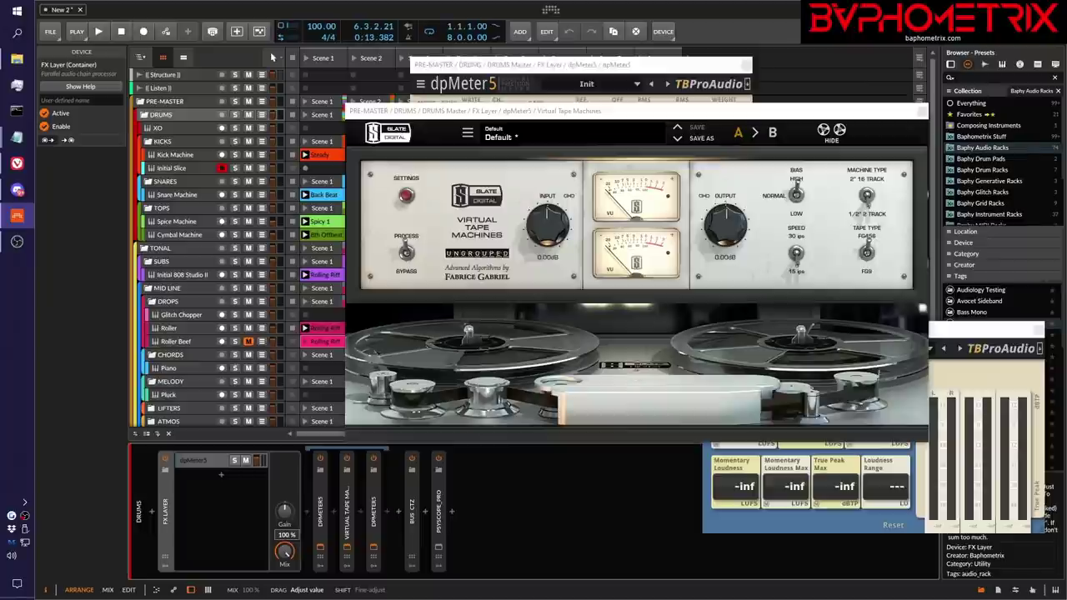
pyautogui.moveTo(284, 552); pyautogui.dragTo(284, 584)
pyautogui.press('space')
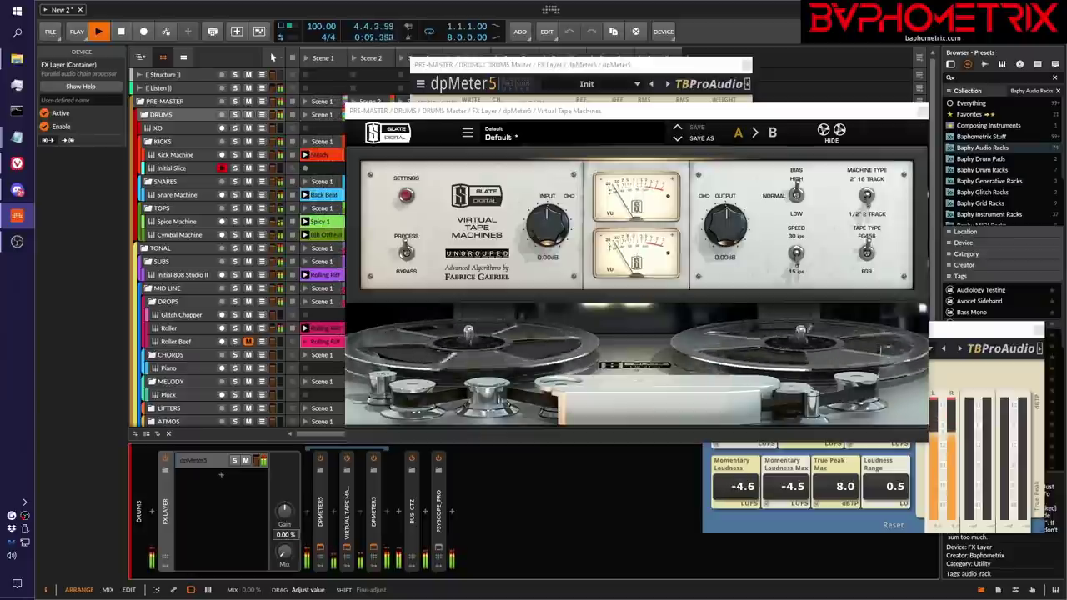
pyautogui.doubleClick(284, 552)
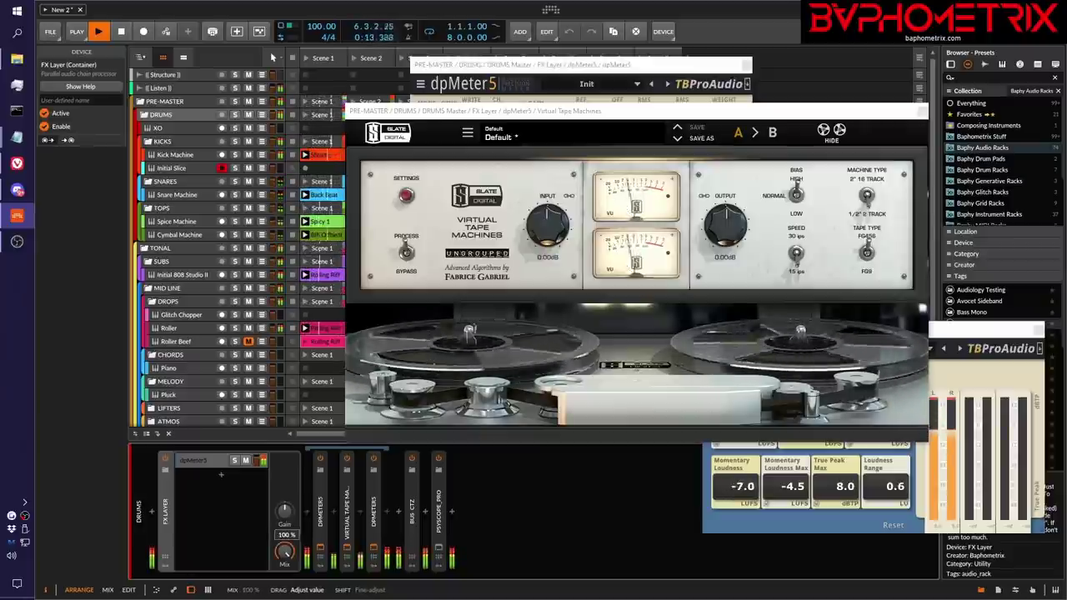
pyautogui.moveTo(284, 552); pyautogui.dragTo(284, 584)
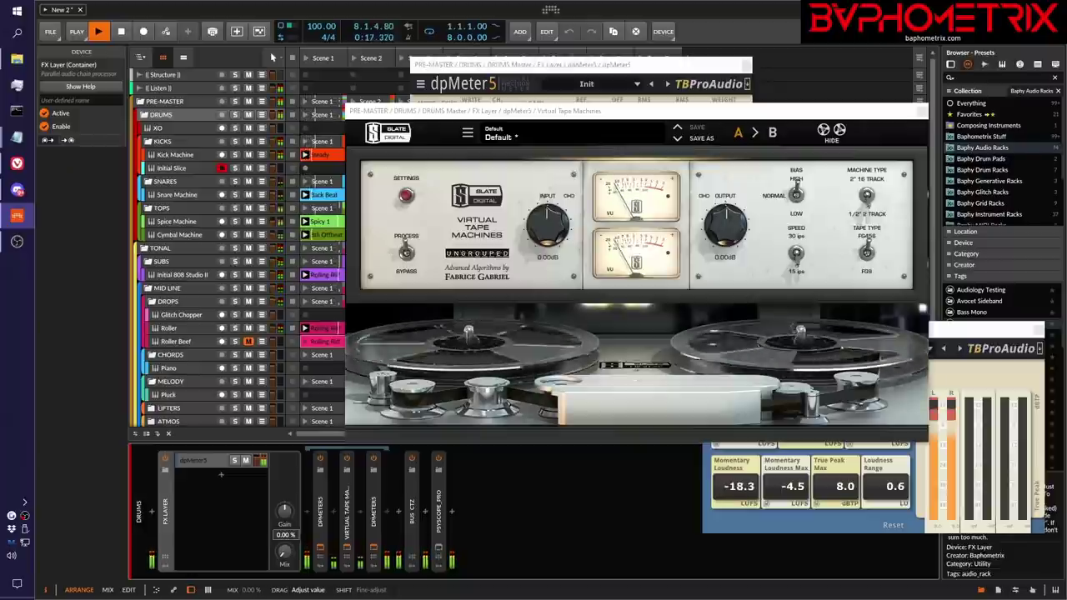
pyautogui.moveTo(285, 552); pyautogui.dragTo(285, 520)
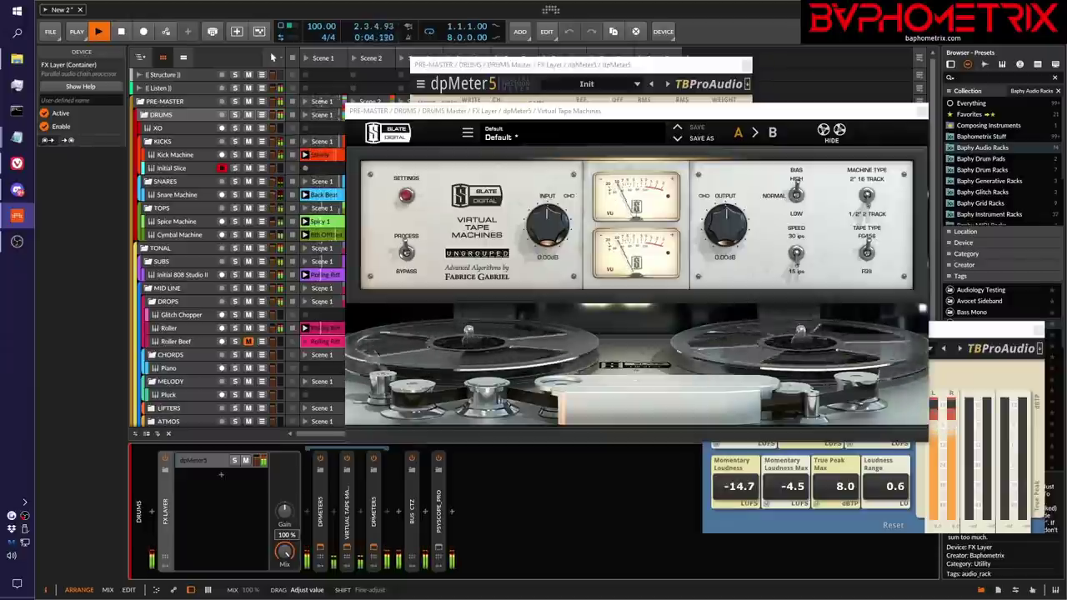
pyautogui.moveTo(285, 552); pyautogui.dragTo(284, 584)
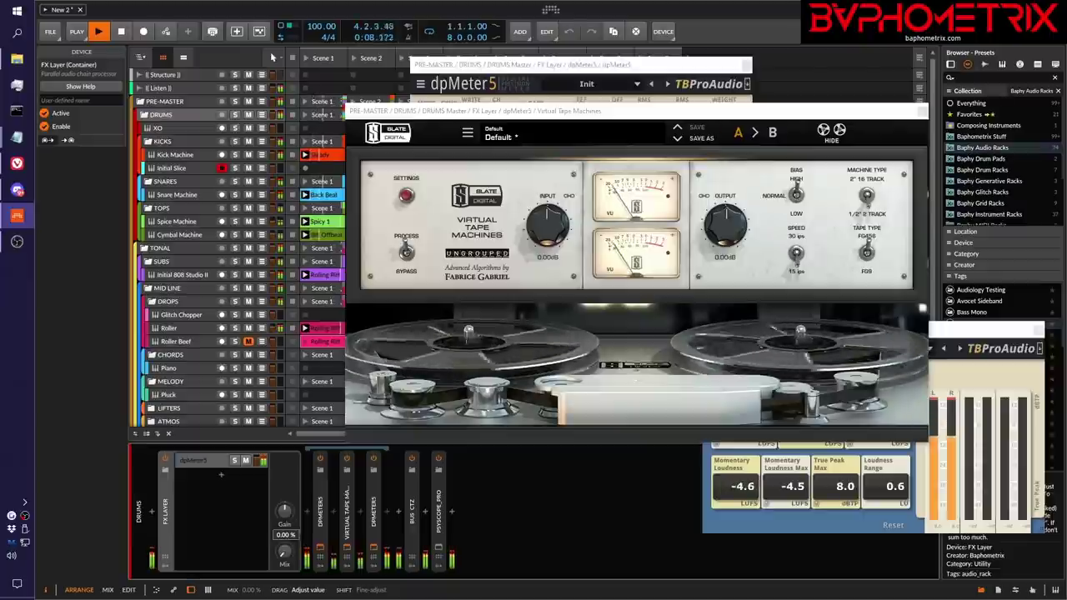
pyautogui.moveTo(284, 552); pyautogui.dragTo(284, 509)
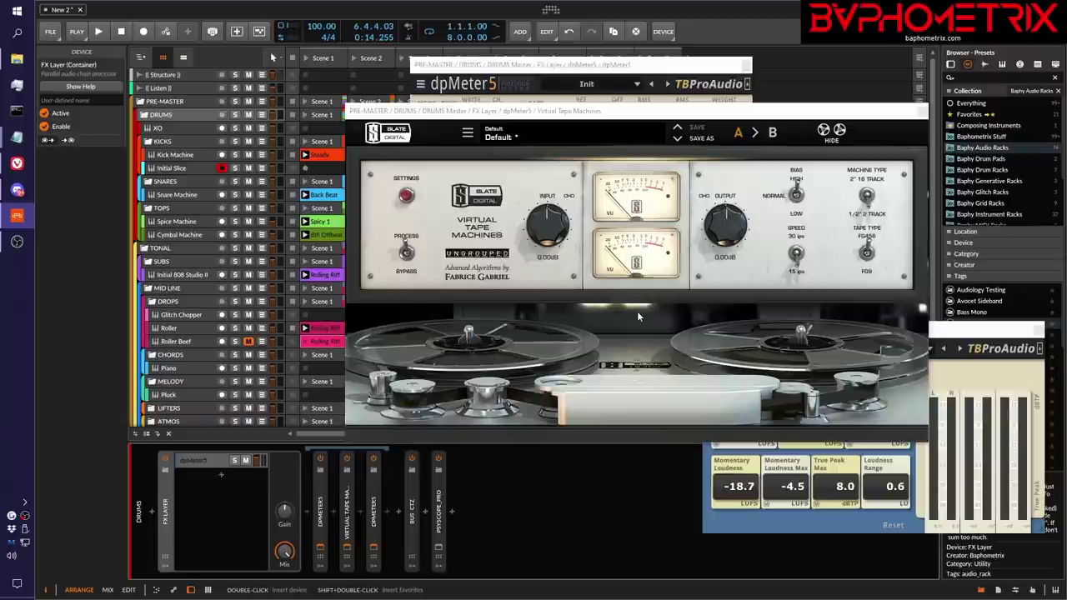
# Expand the Bus CTZ rack down to its KClip3 layer and open KClip 3's interface, moved clear of the device chain.
pyautogui.click(413, 521)
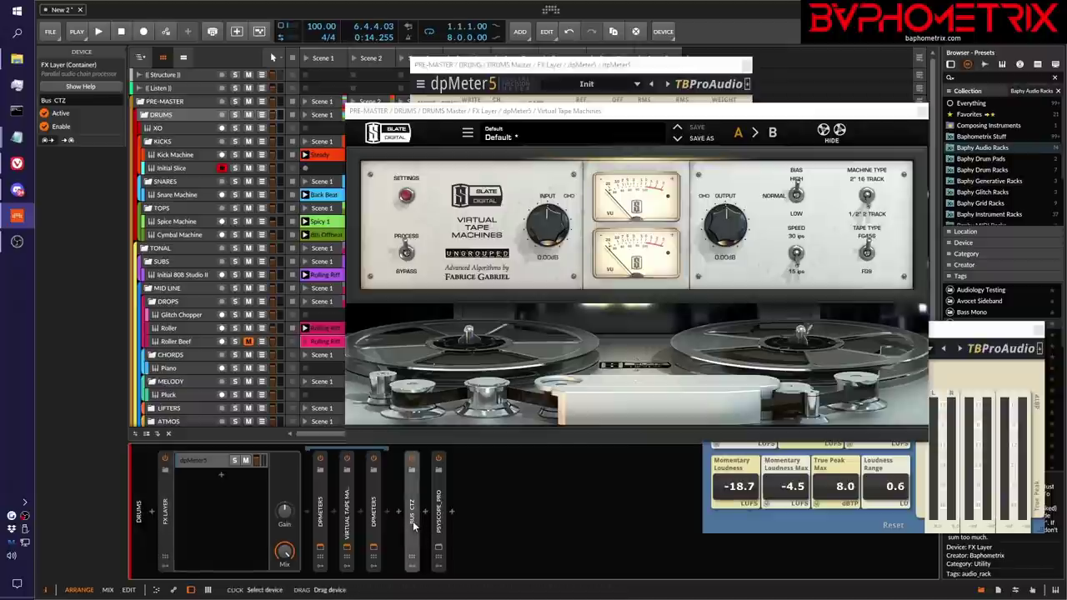
pyautogui.click(413, 522)
pyautogui.click(447, 462)
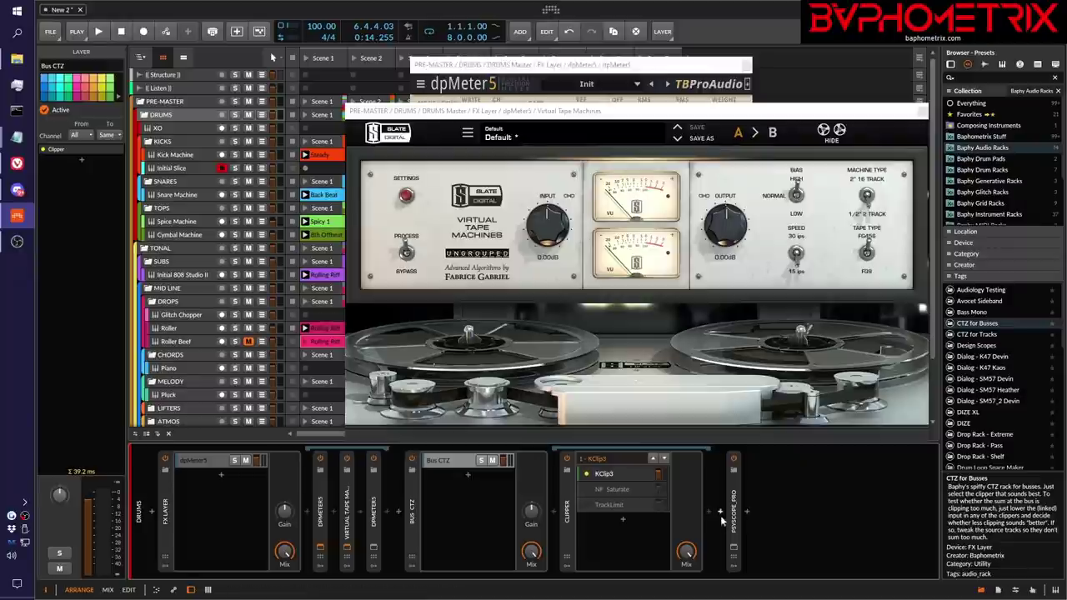
pyautogui.click(638, 476)
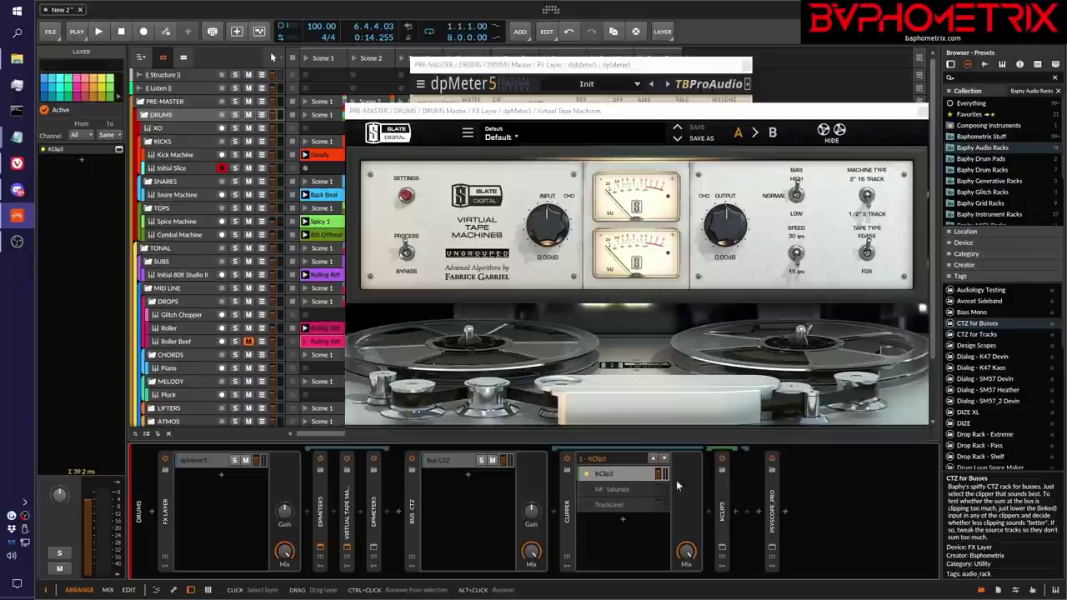
pyautogui.click(722, 552)
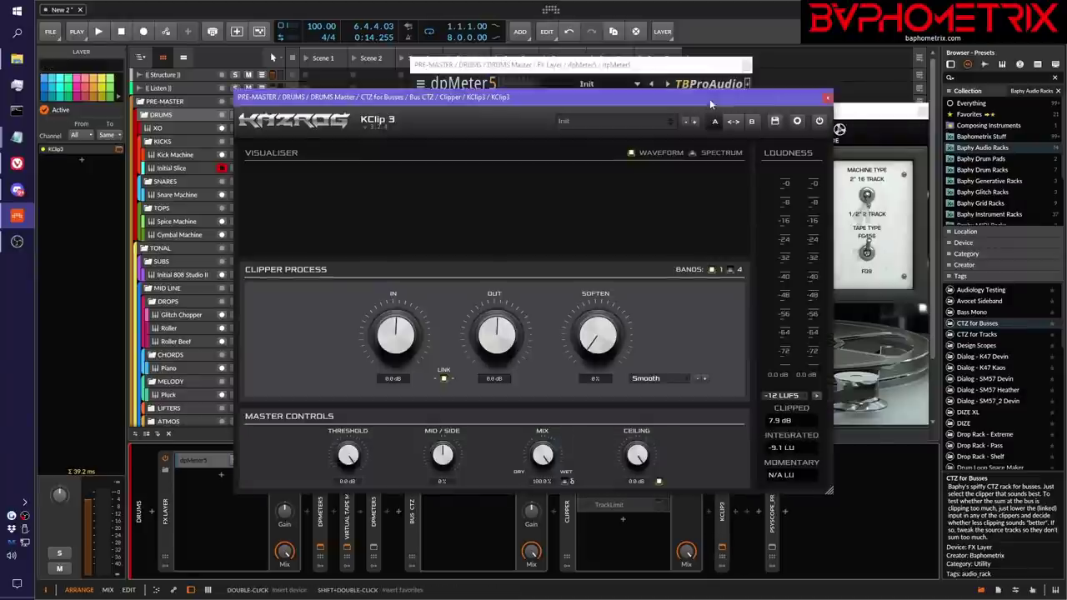
pyautogui.moveTo(710, 103); pyautogui.dragTo(929, 46)
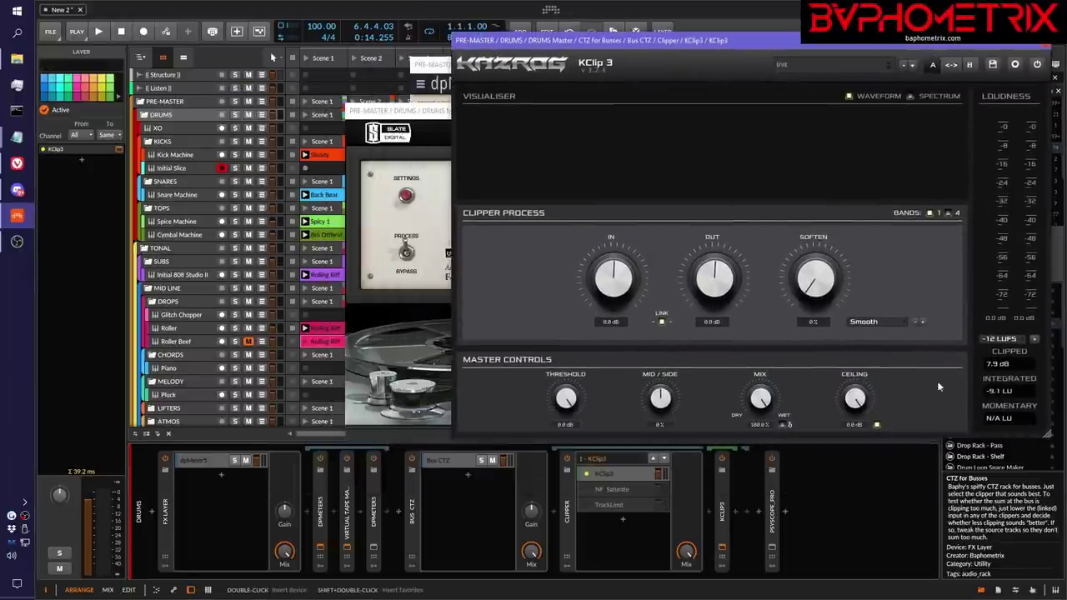
# Set the FX Layer's Mix to 0%, reset KClip 3's clipping readout, and play briefly to measure the dry drums' clipping.
pyautogui.moveTo(284, 554); pyautogui.dragTo(284, 592)
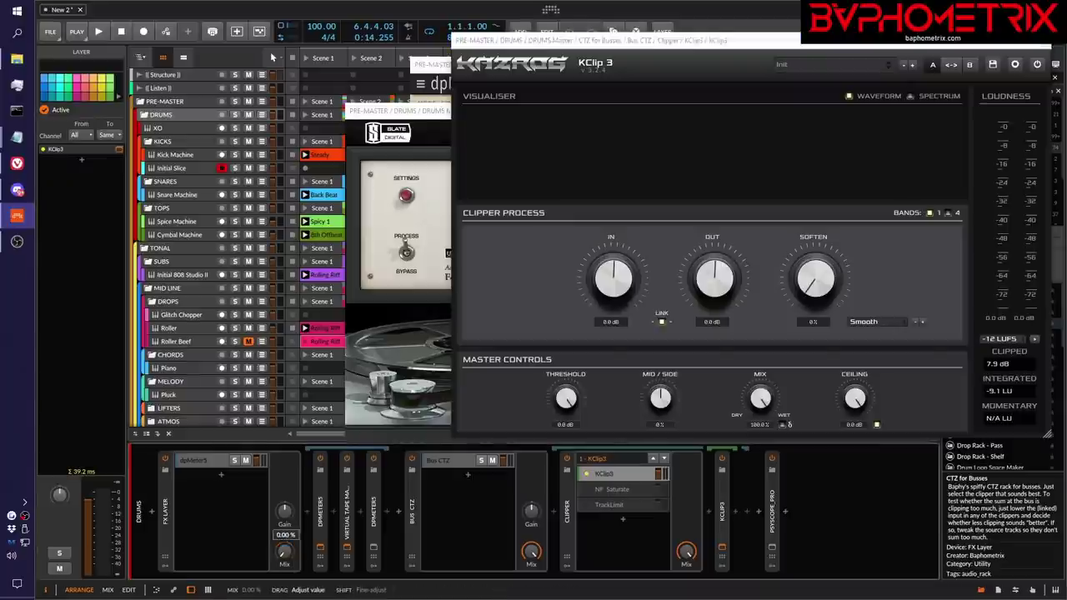
pyautogui.click(1013, 362)
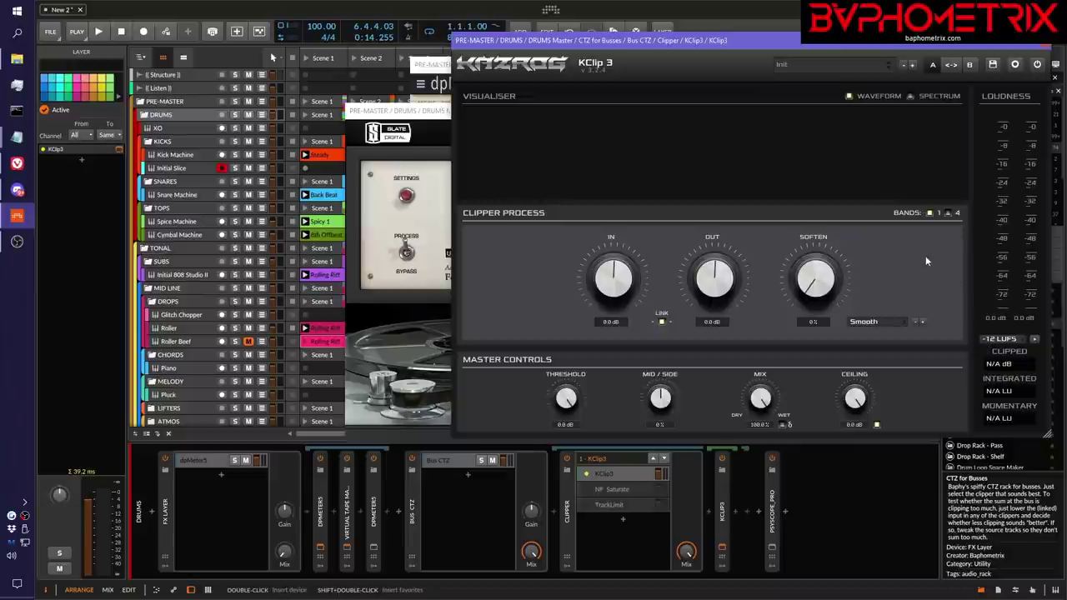
pyautogui.press('space')
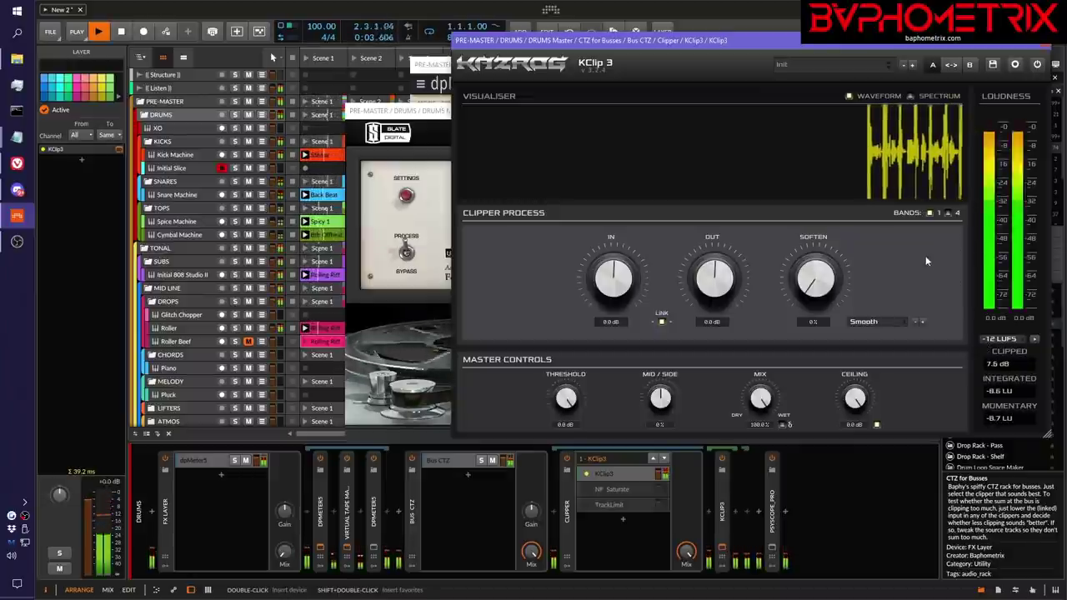
pyautogui.press('space')
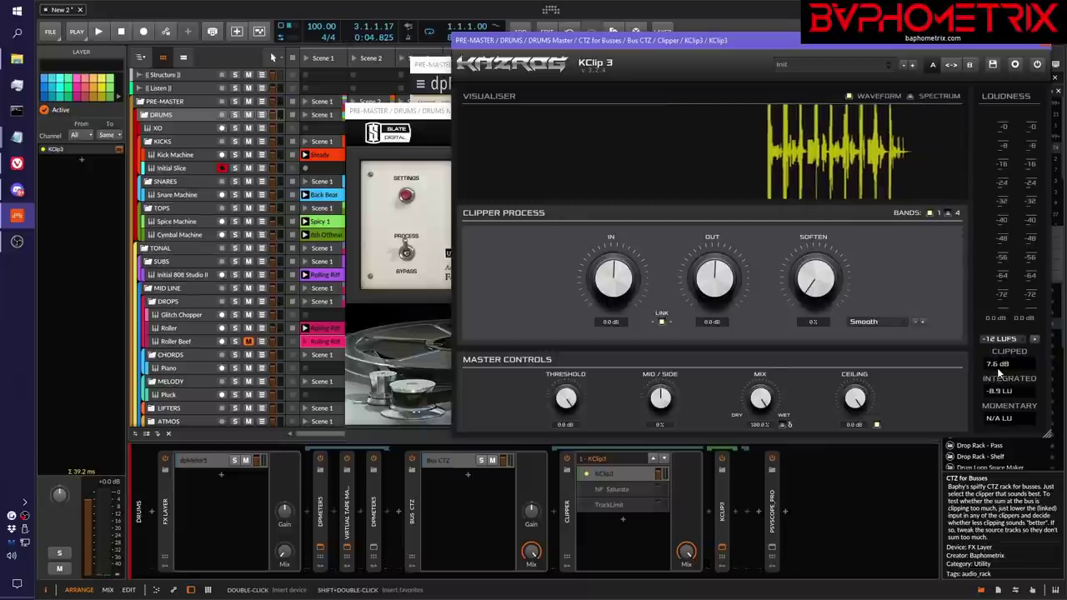
# Restore the FX Layer's Mix to 100%, measure the clipping again from a reset KClip 3 readout, and close the clipper window.
pyautogui.doubleClick(284, 553)
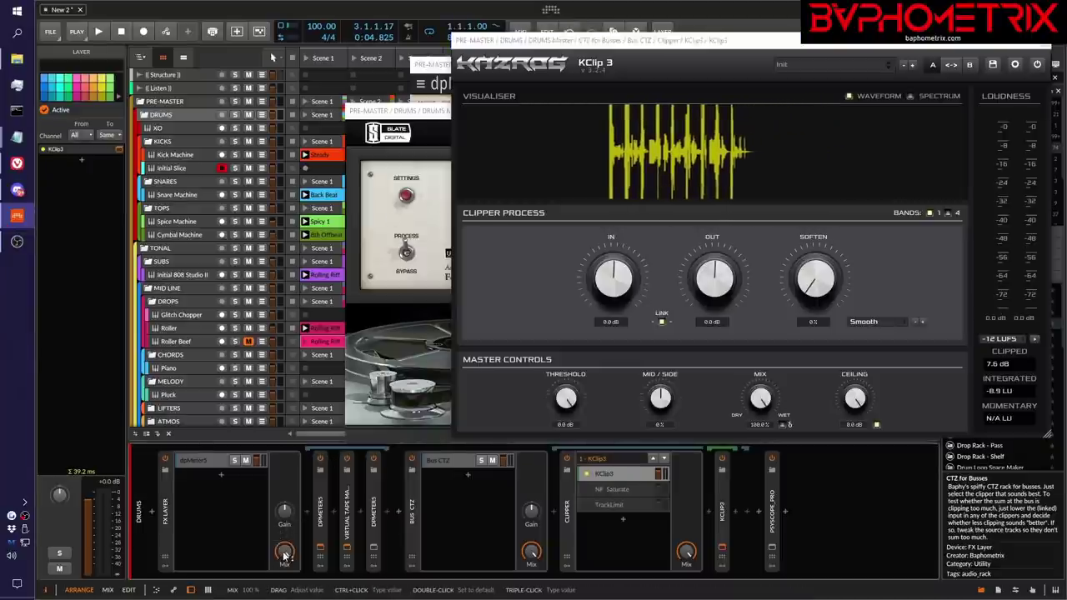
pyautogui.click(1010, 362)
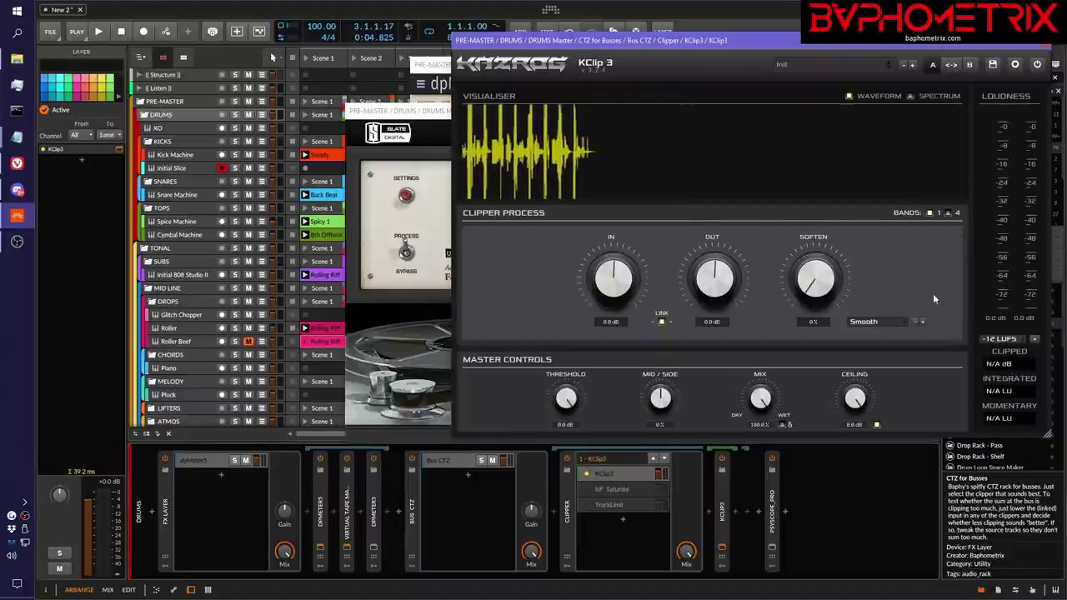
pyautogui.press('space')
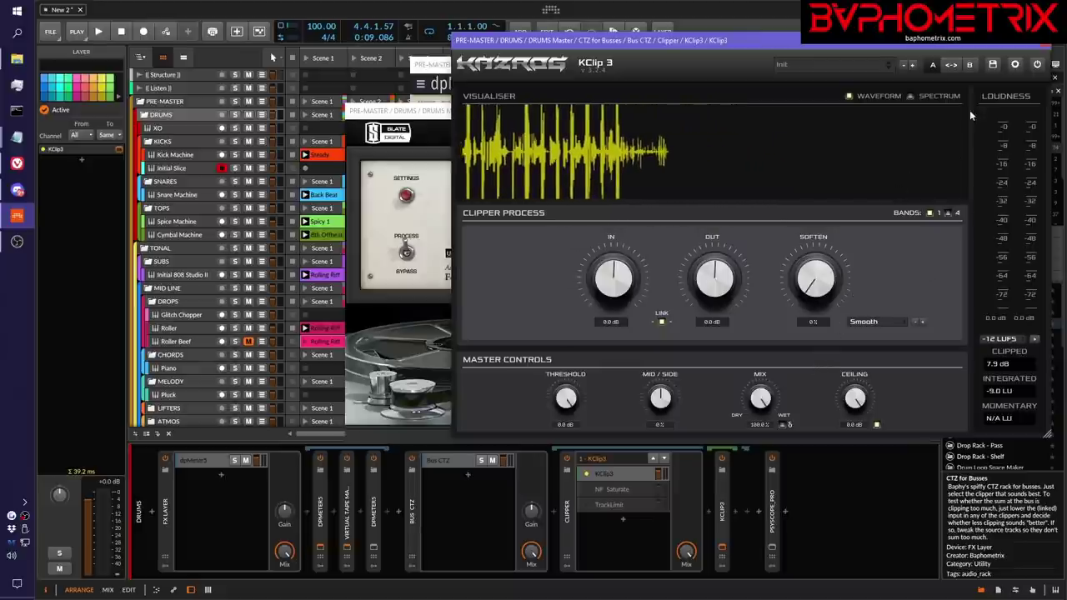
pyautogui.moveTo(1003, 44); pyautogui.dragTo(945, 58)
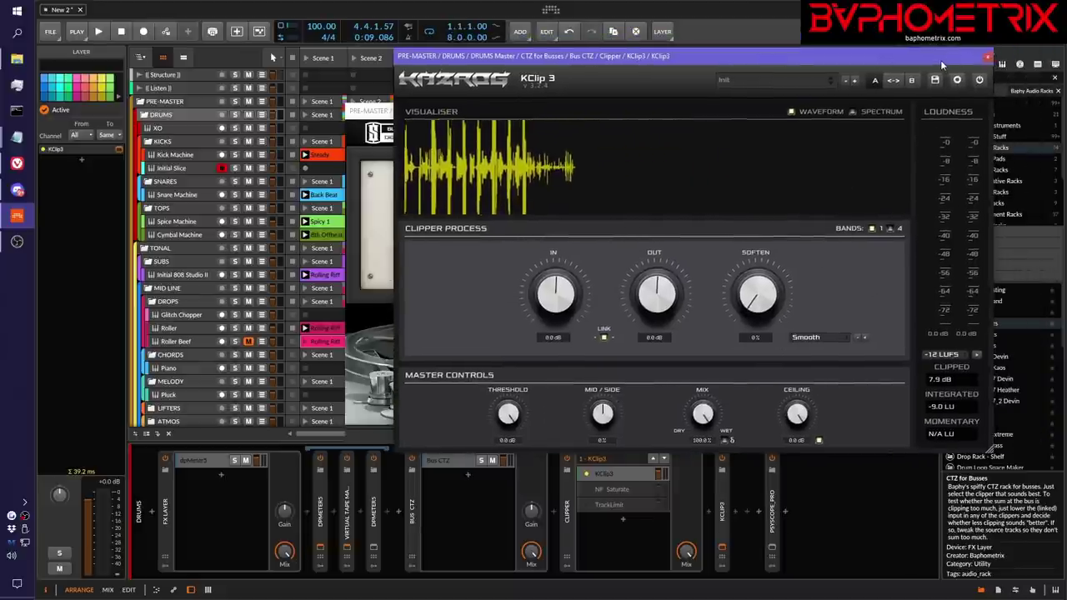
pyautogui.click(988, 59)
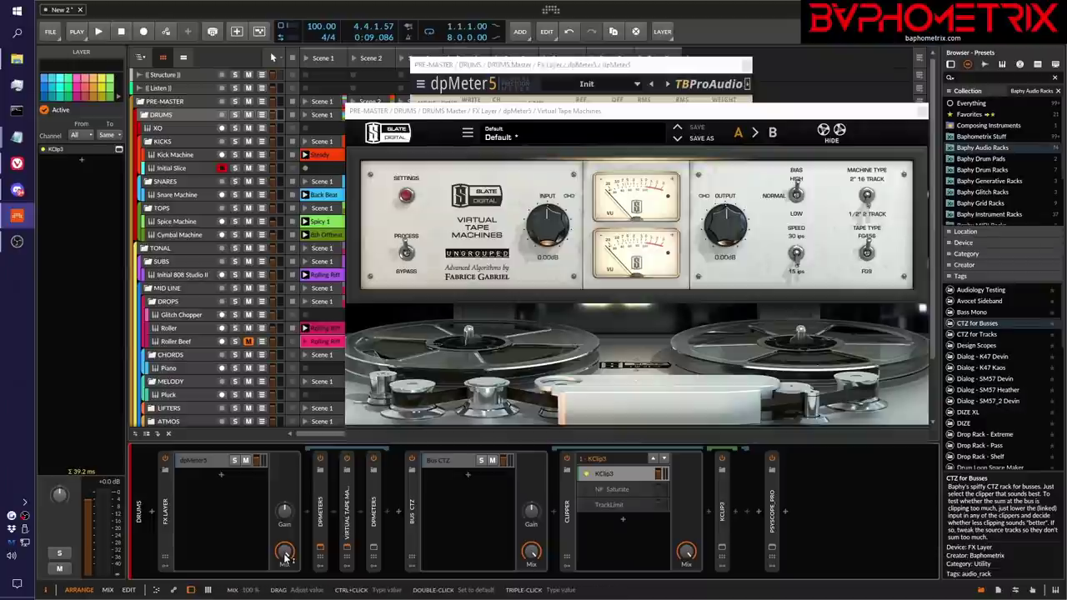
# Play the full mix while switching the FX Layer's Mix between 0% and 100%, stopping playback with it at 0%.
pyautogui.moveTo(285, 557); pyautogui.dragTo(286, 592)
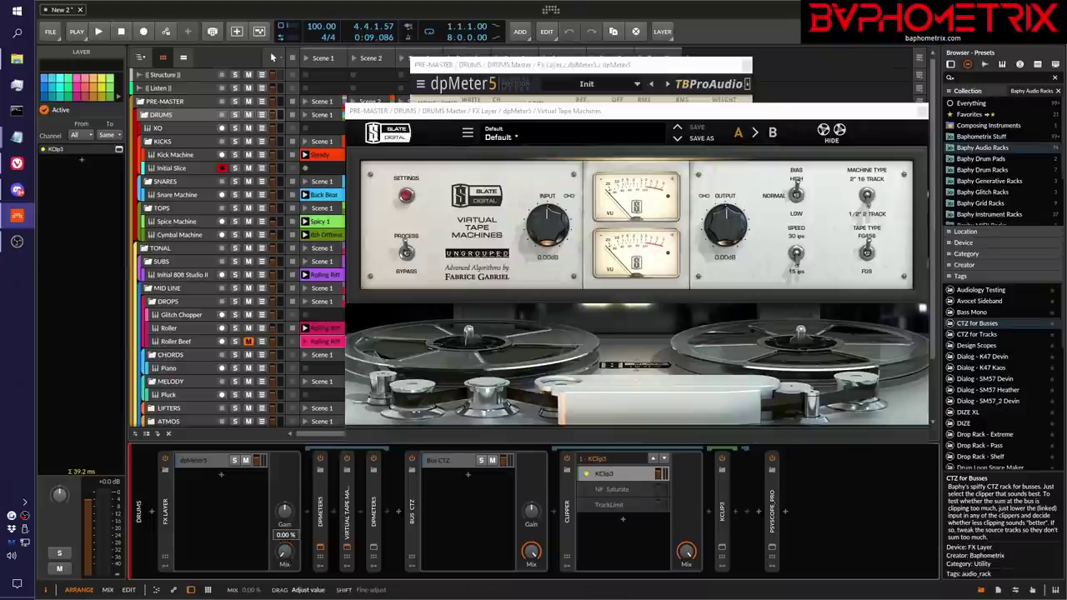
pyautogui.press('space')
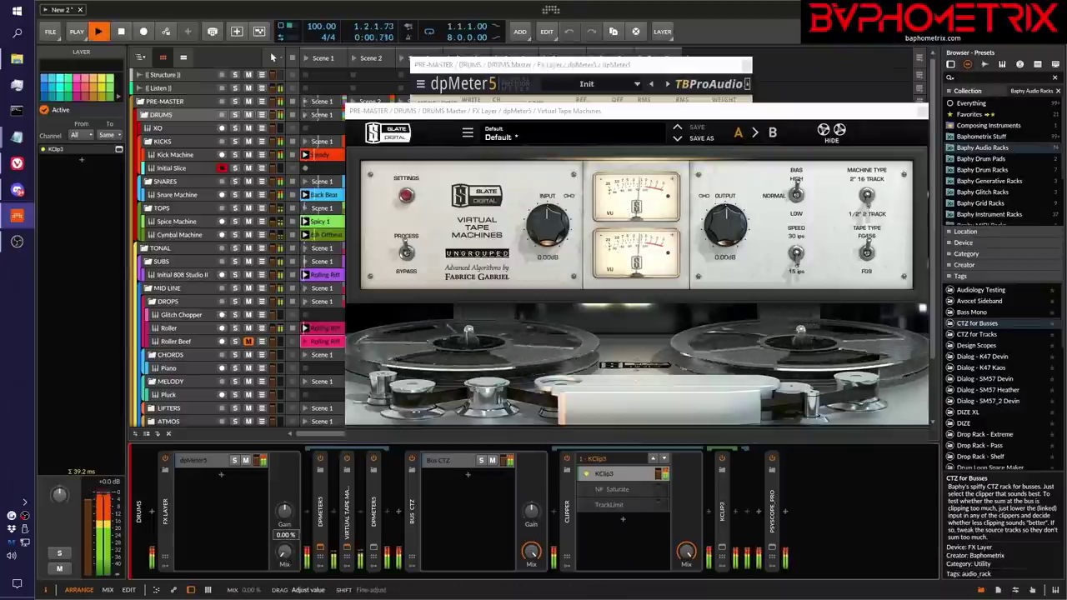
pyautogui.hotkey('ctrl', 'z')
pyautogui.moveTo(285, 554); pyautogui.dragTo(285, 585)
pyautogui.press('space')
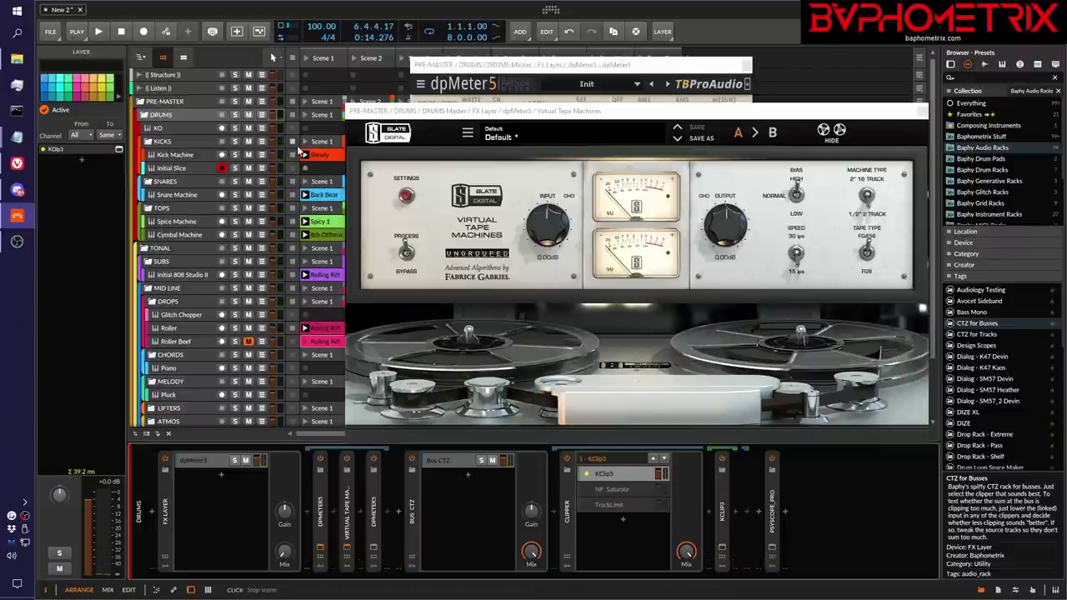
# Solo the DRUMS group and compare the FX Layer's Mix at 100% and 0% during playback, stopping at 0%.
pyautogui.click(236, 114)
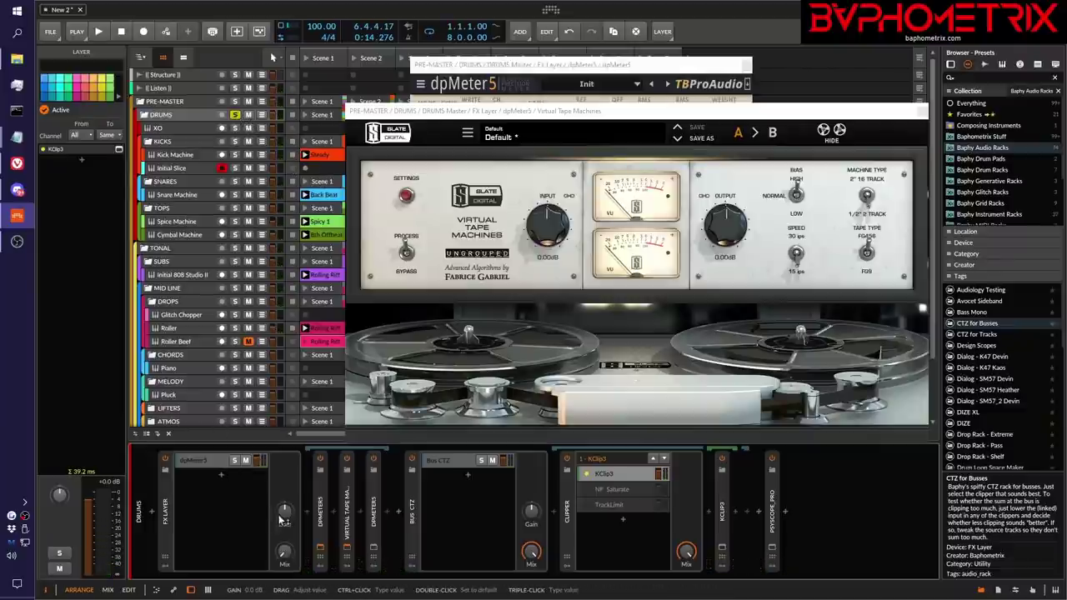
pyautogui.press('space')
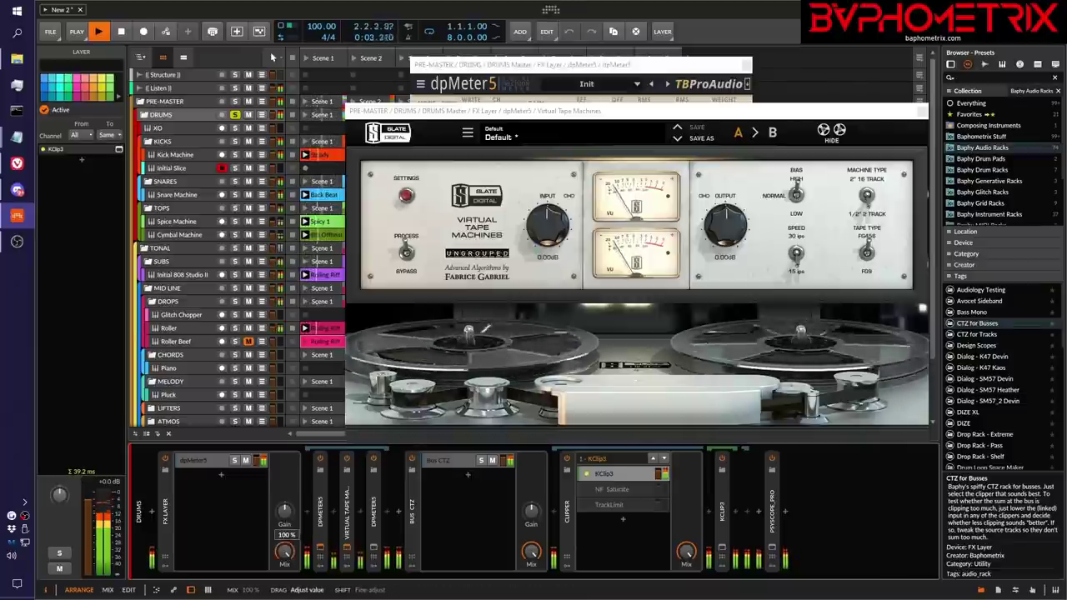
pyautogui.moveTo(283, 557)
pyautogui.mouseDown()
pyautogui.moveTo(283, 524)
pyautogui.moveTo(284, 557)
pyautogui.mouseUp()
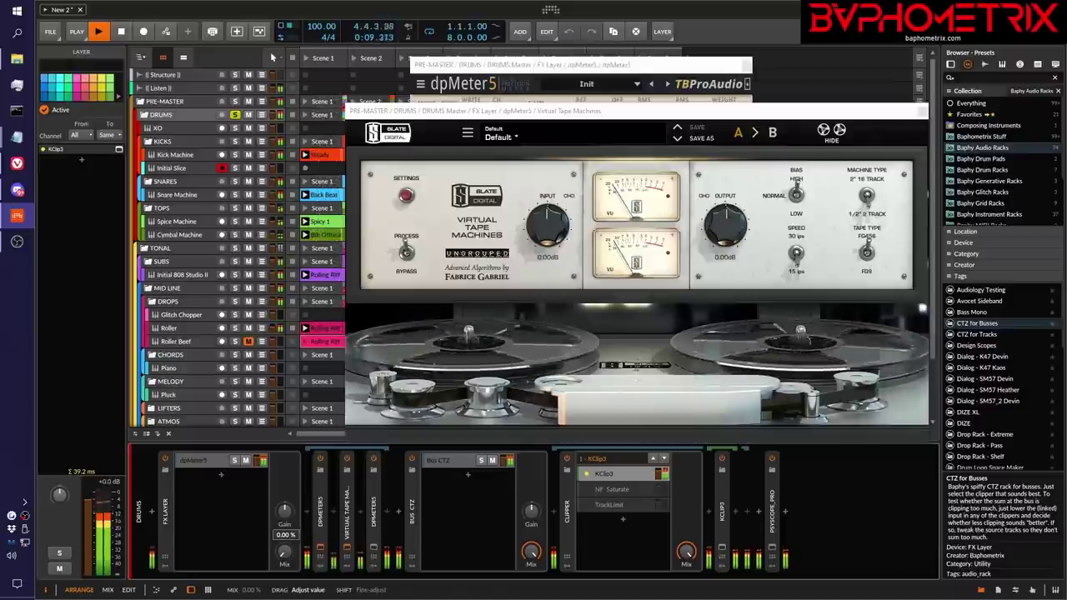
pyautogui.press('space')
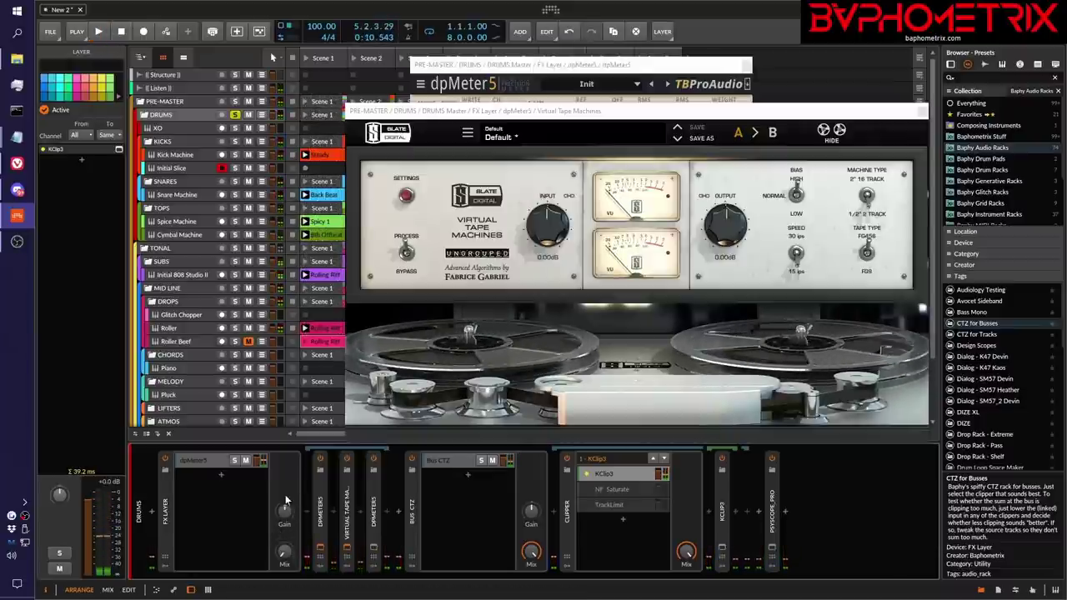